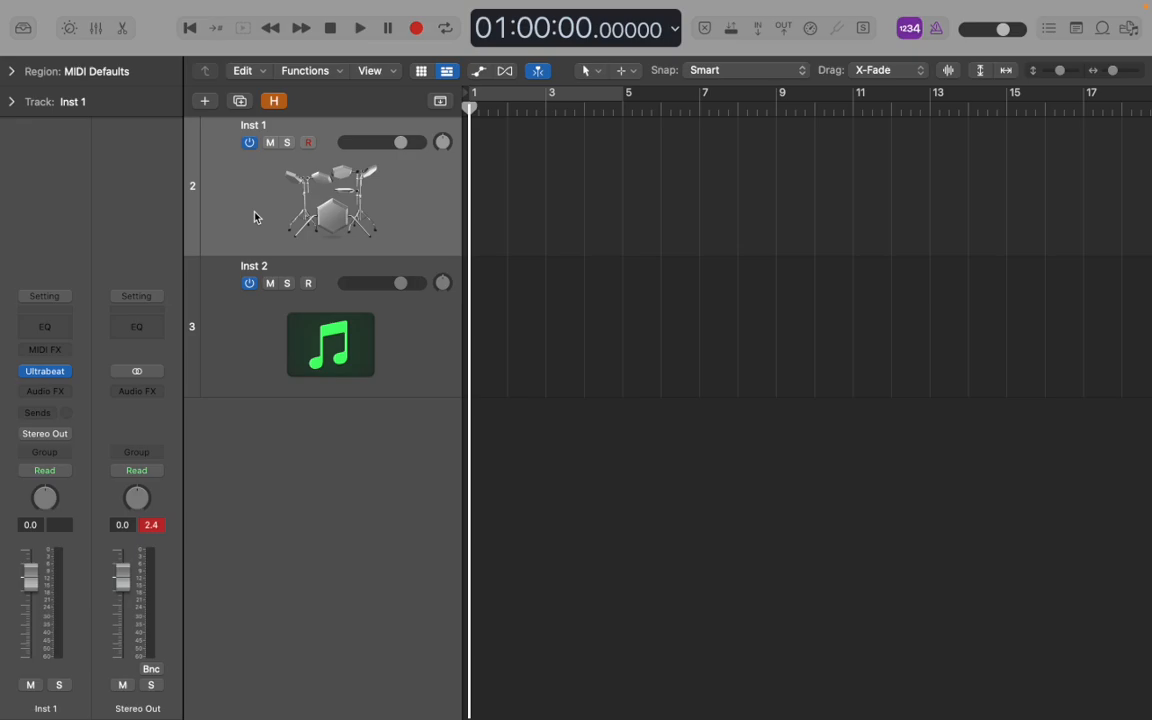
Rename the first instrument track to DRUMS and open its Ultrabeat drum synth in a window clear of the mixer strips
double_click(250, 125)
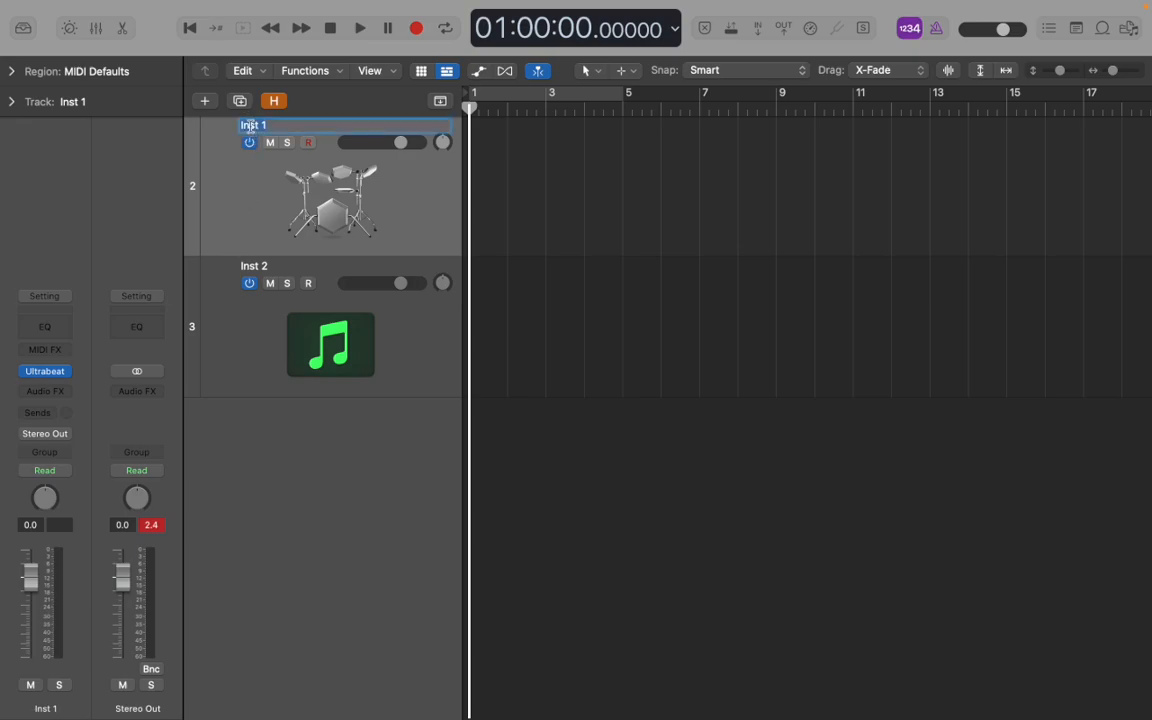
text(DRUMS)
key(Return)
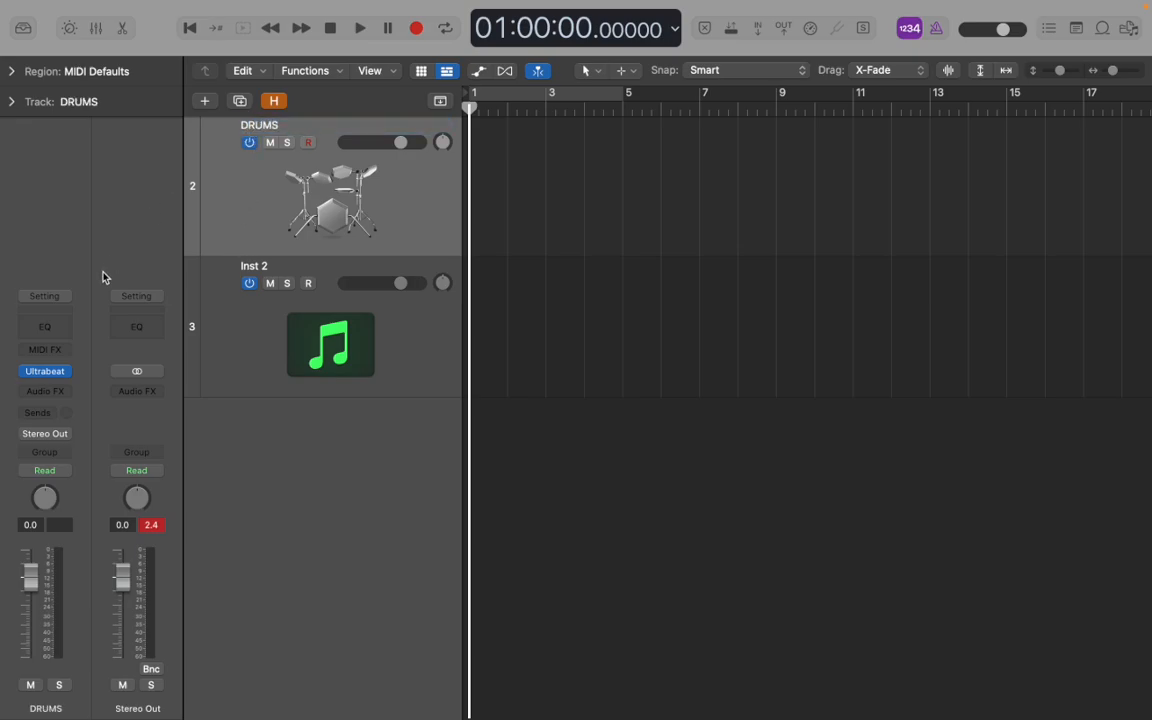
click(47, 372)
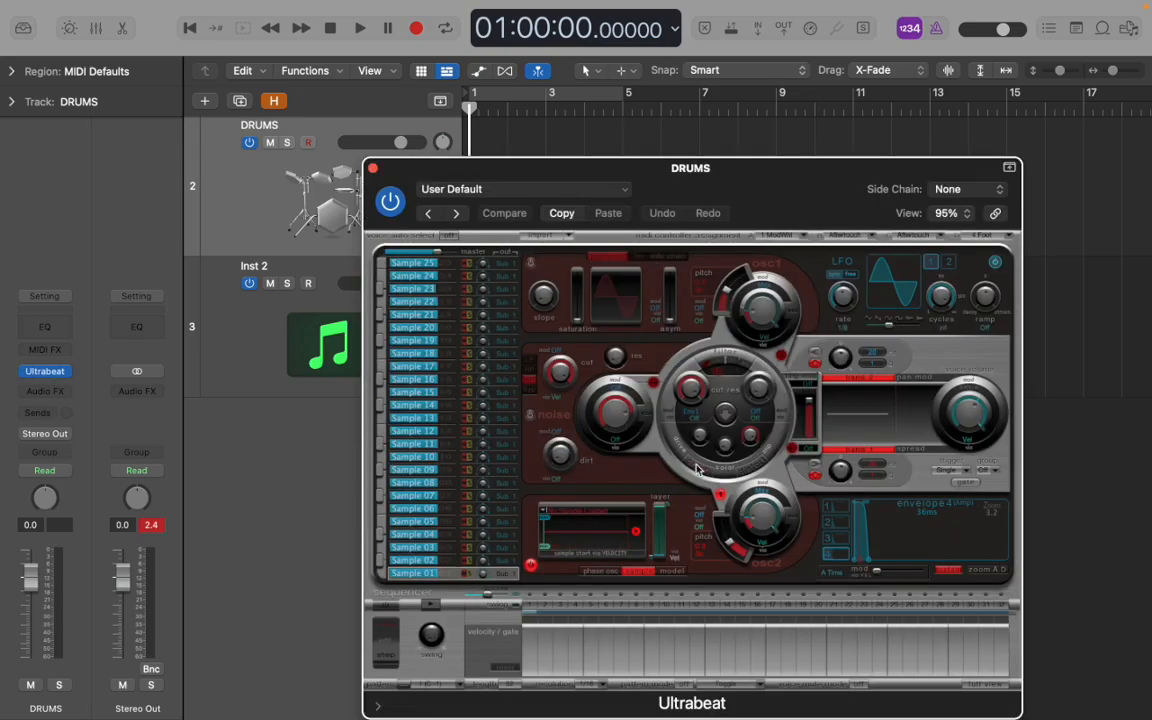
drag(770, 182, 714, 115)
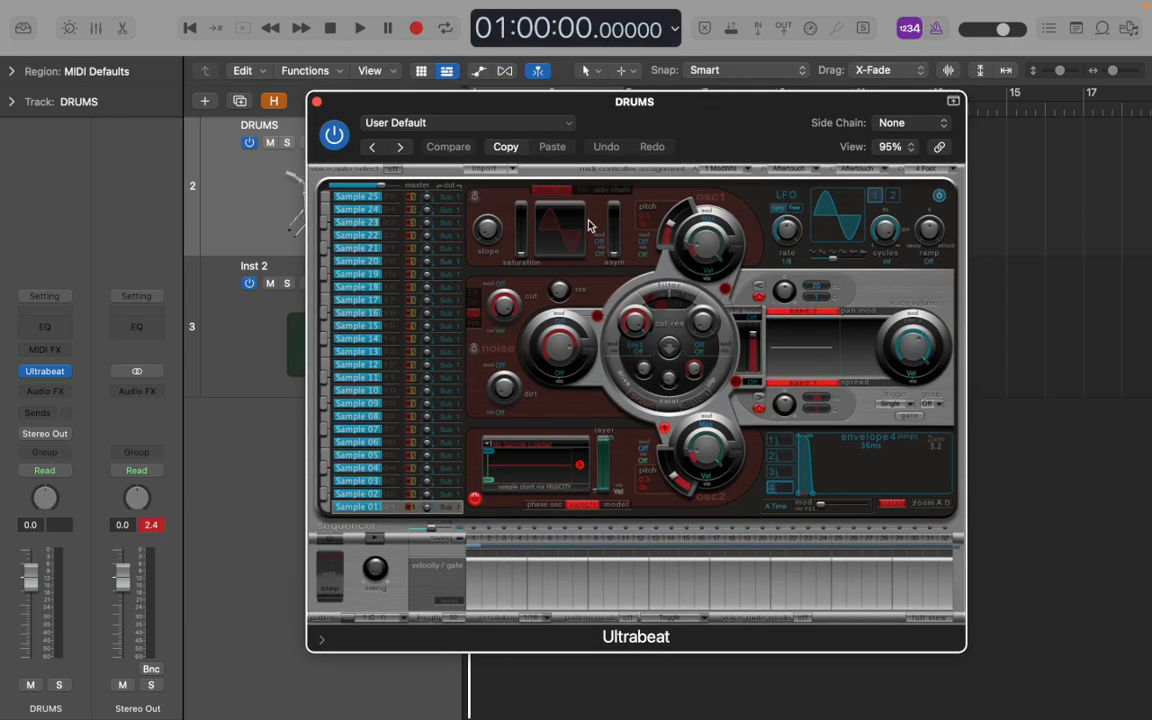
Load the Massive Beat preset from the drum kits into Ultrabeat
click(566, 126)
mouse_move(530, 466)
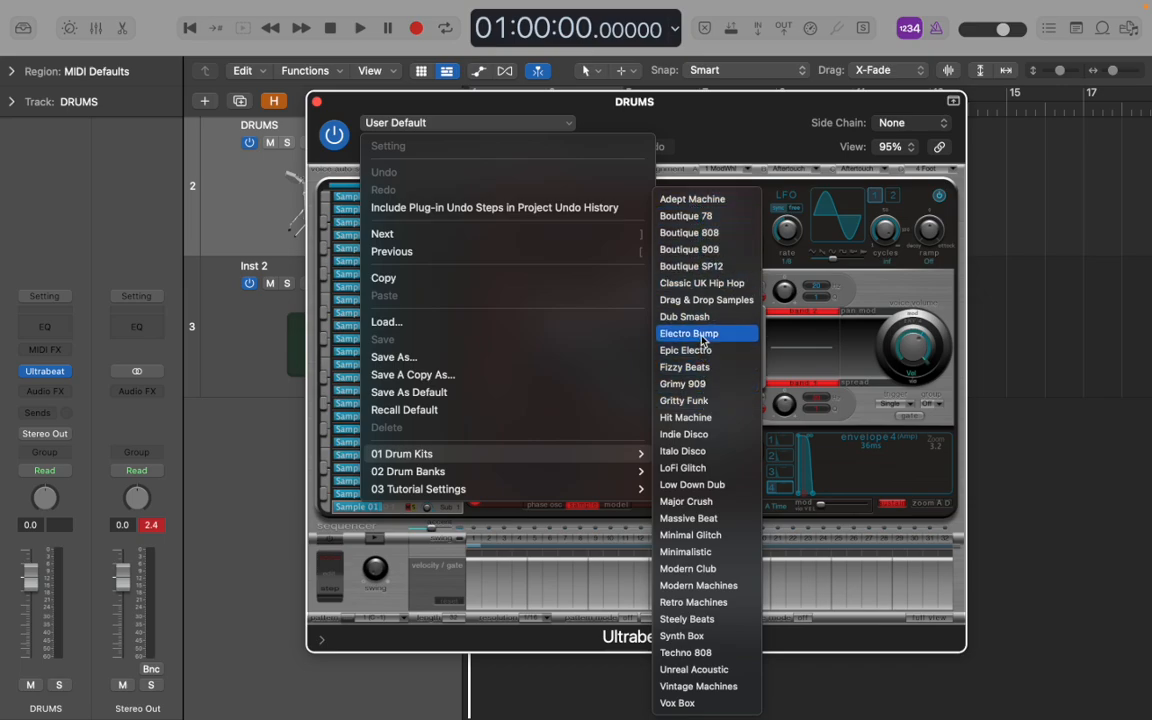
click(699, 519)
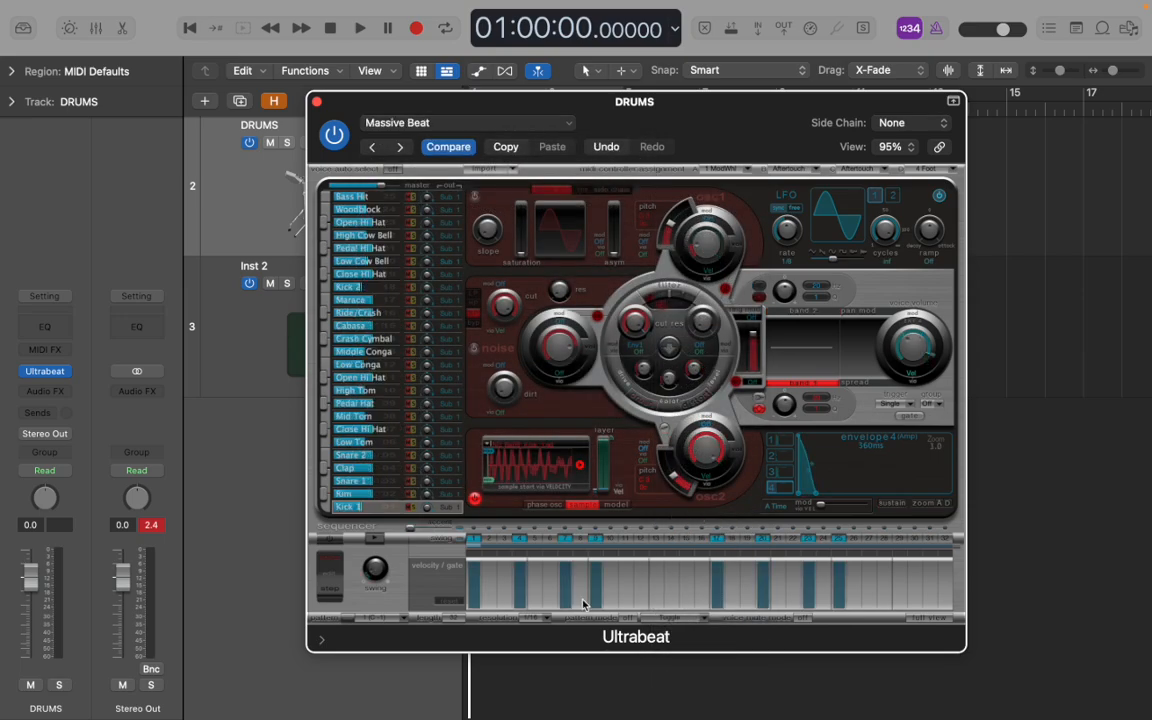
Show the Musical Typing keyboard, try a few notes, and lower its octave to C1
key(super+k)
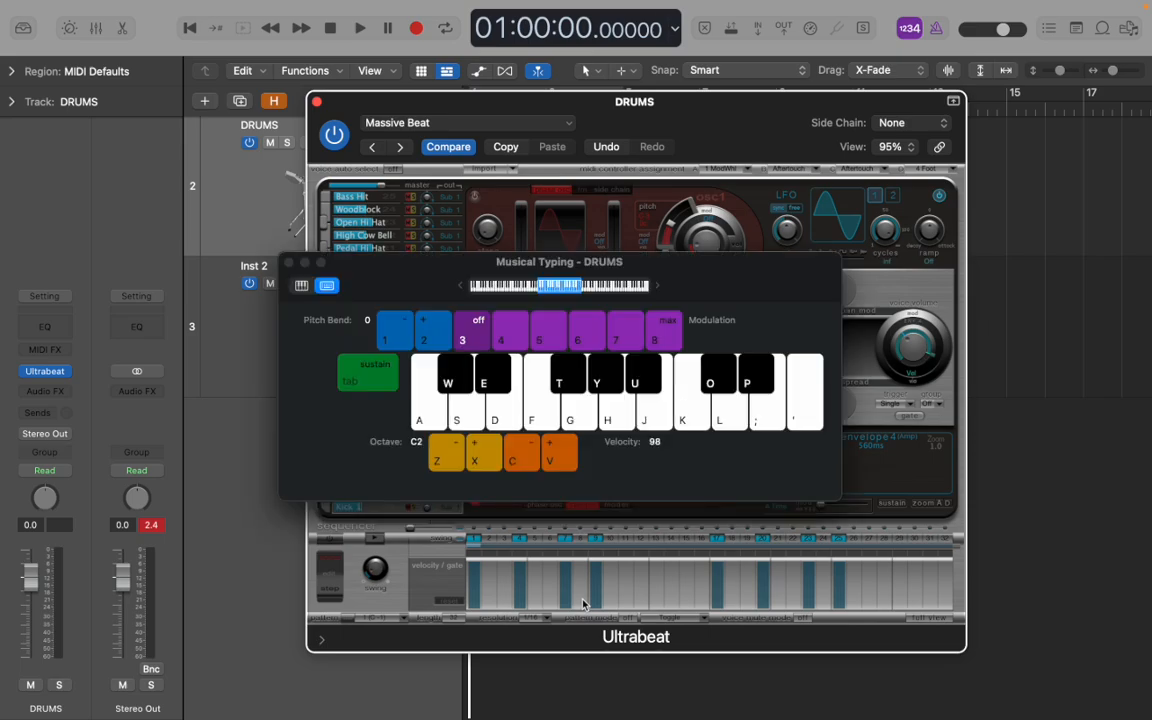
key(s)
key(d)
key(s)
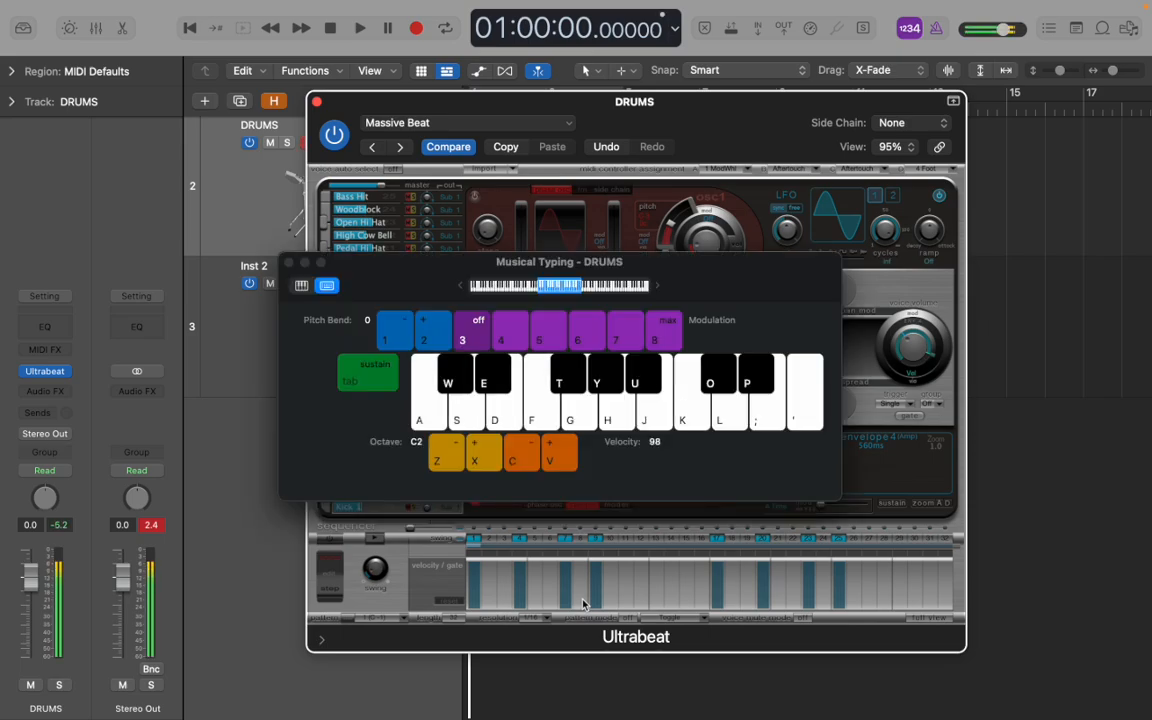
key(d)
key(z)
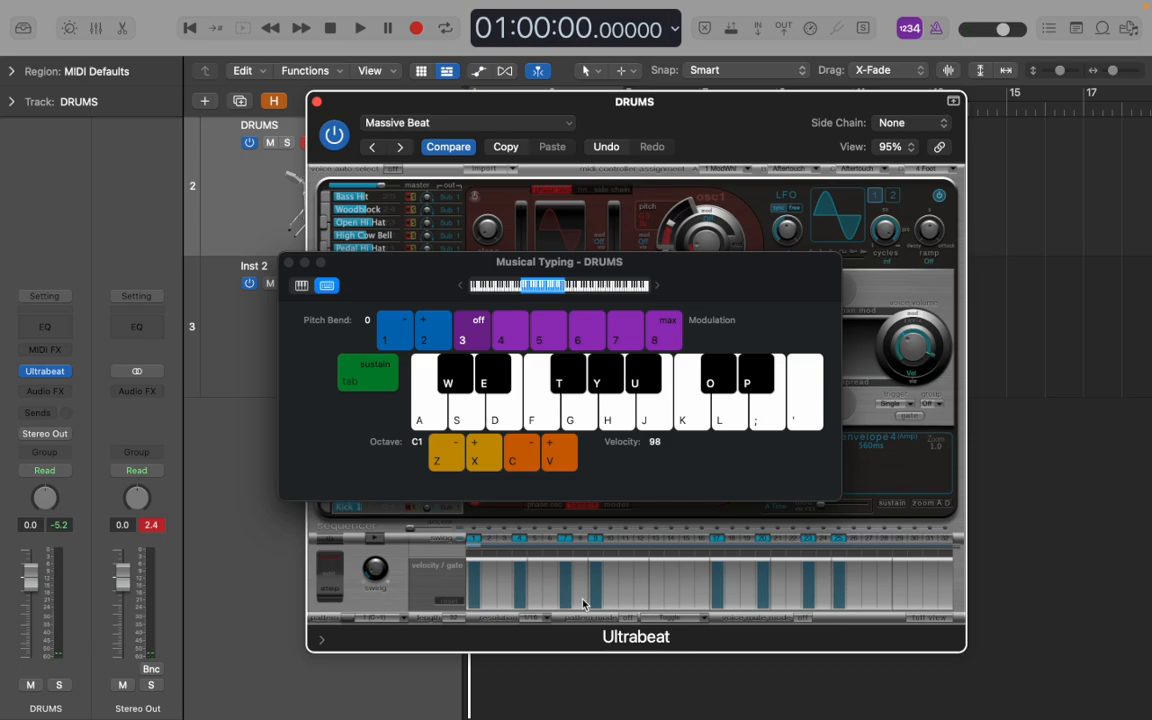
Audition the Massive Beat kit by playing its lowest drum sounds in the C1 octave
key(a)
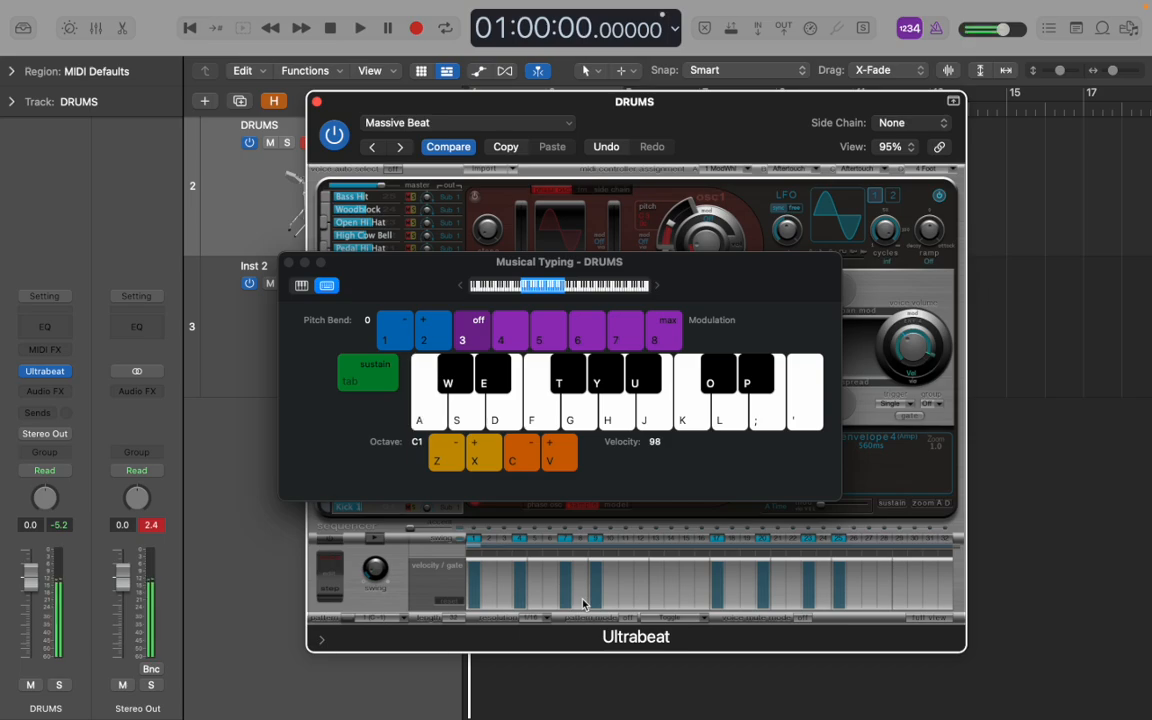
key(s)
key(a)
key(a)
key(d)
key(f)
key(d)
key(s)
Move the Musical Typing keyboard out of the way and load the Classic UK Hip Hop drum kit
drag(372, 278, 401, 638)
click(570, 125)
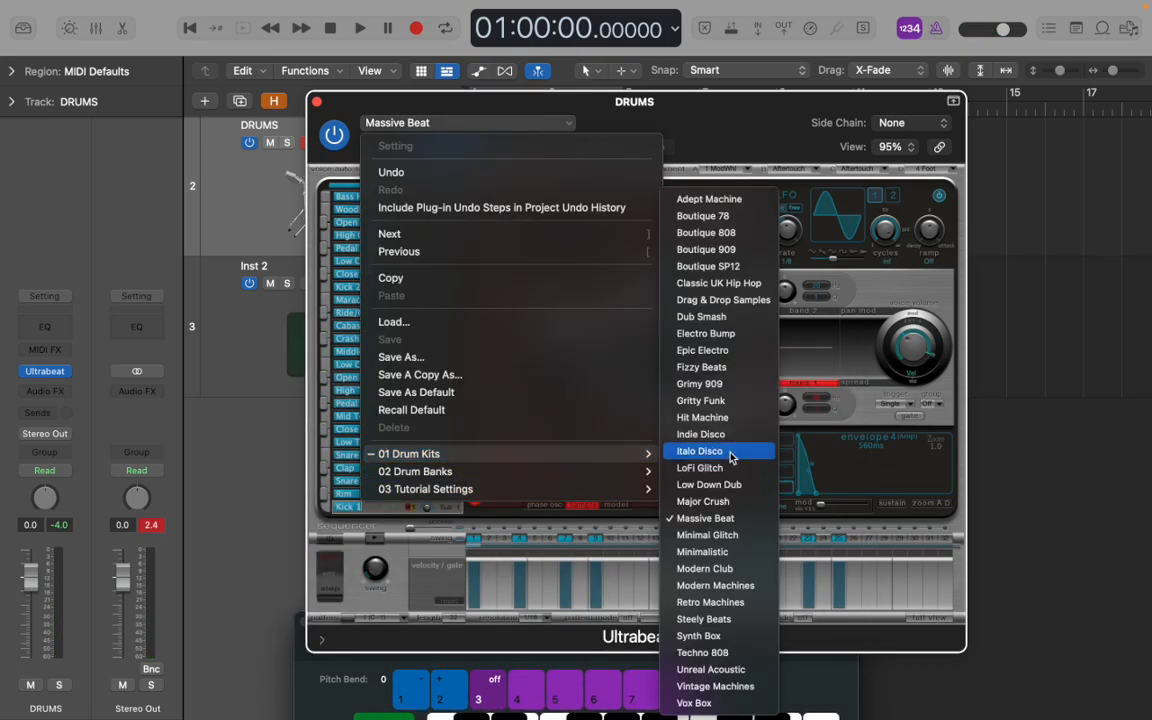
click(717, 286)
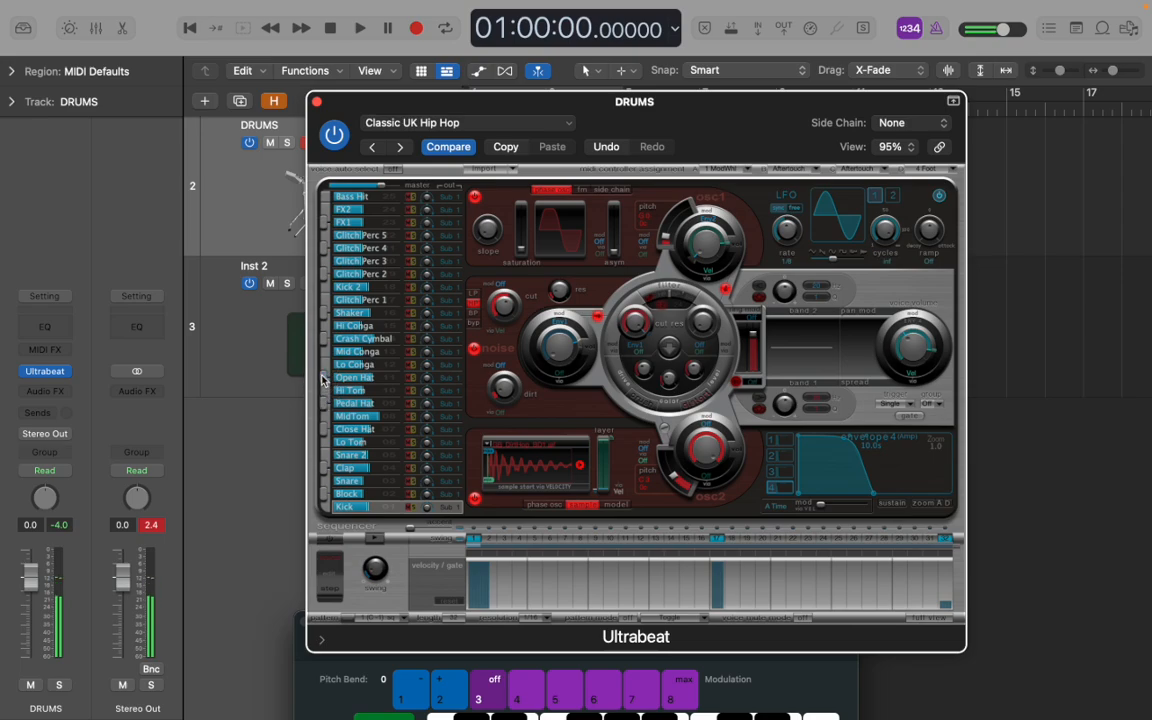
Reposition the Musical Typing keyboard and load the Hit Machine drum kit in Ultrabeat
click(338, 695)
drag(394, 617, 366, 392)
click(565, 123)
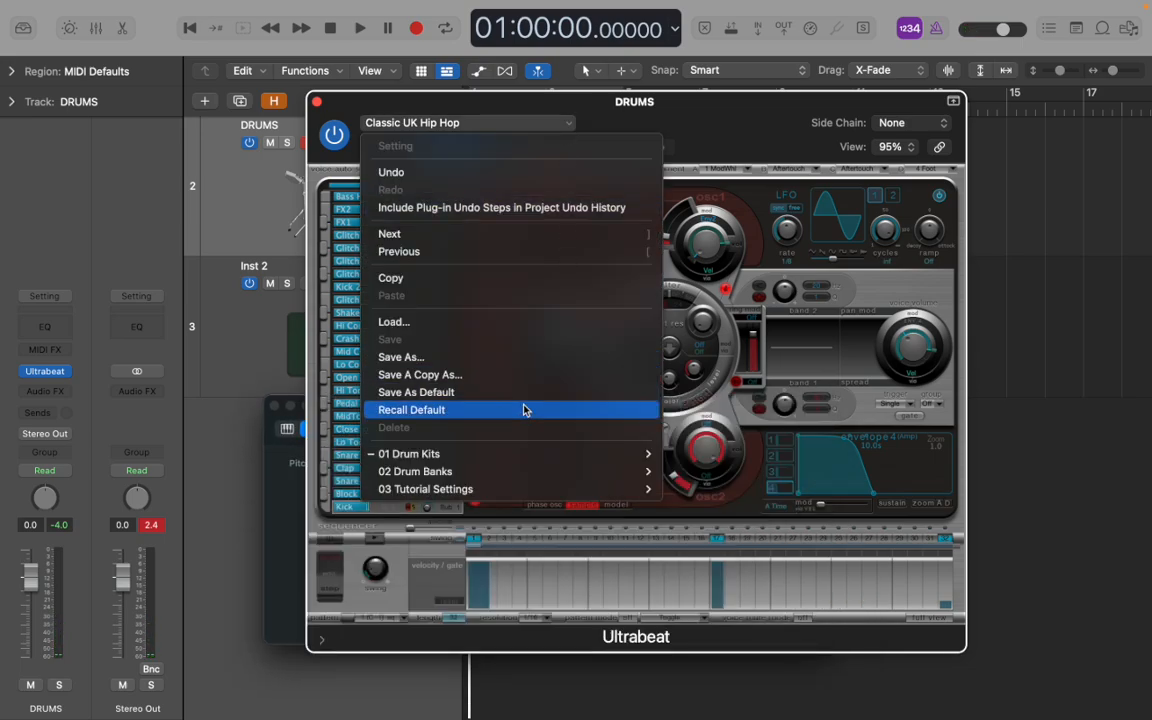
mouse_move(524, 455)
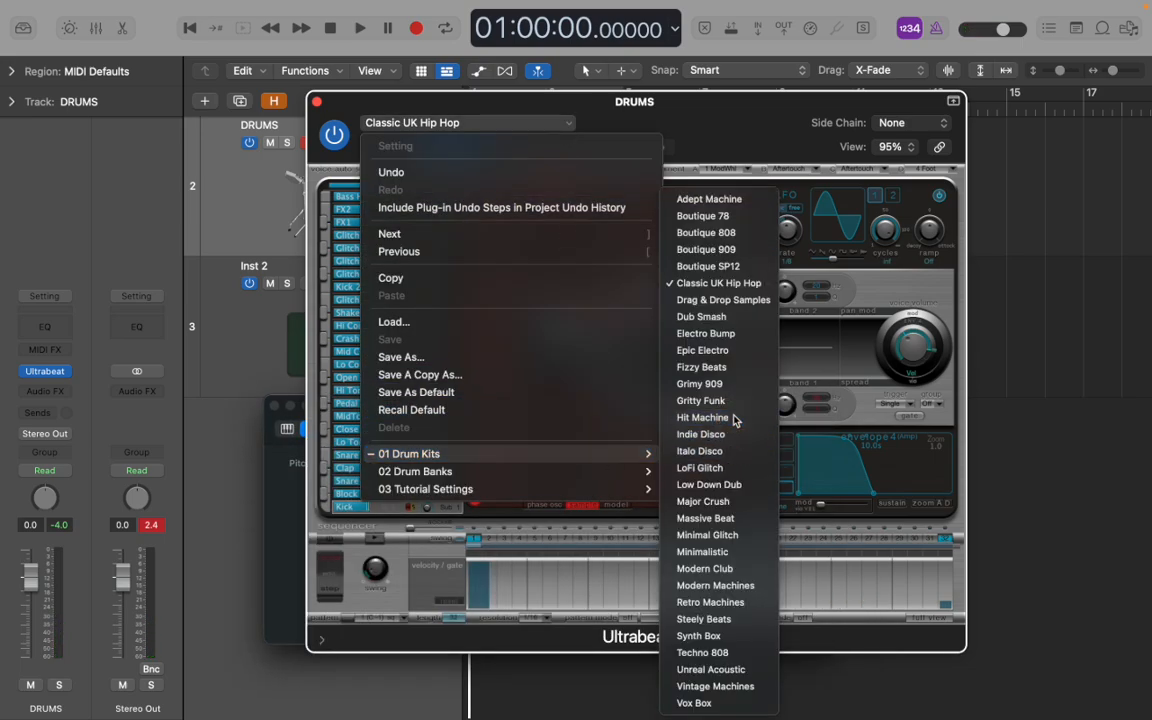
click(703, 417)
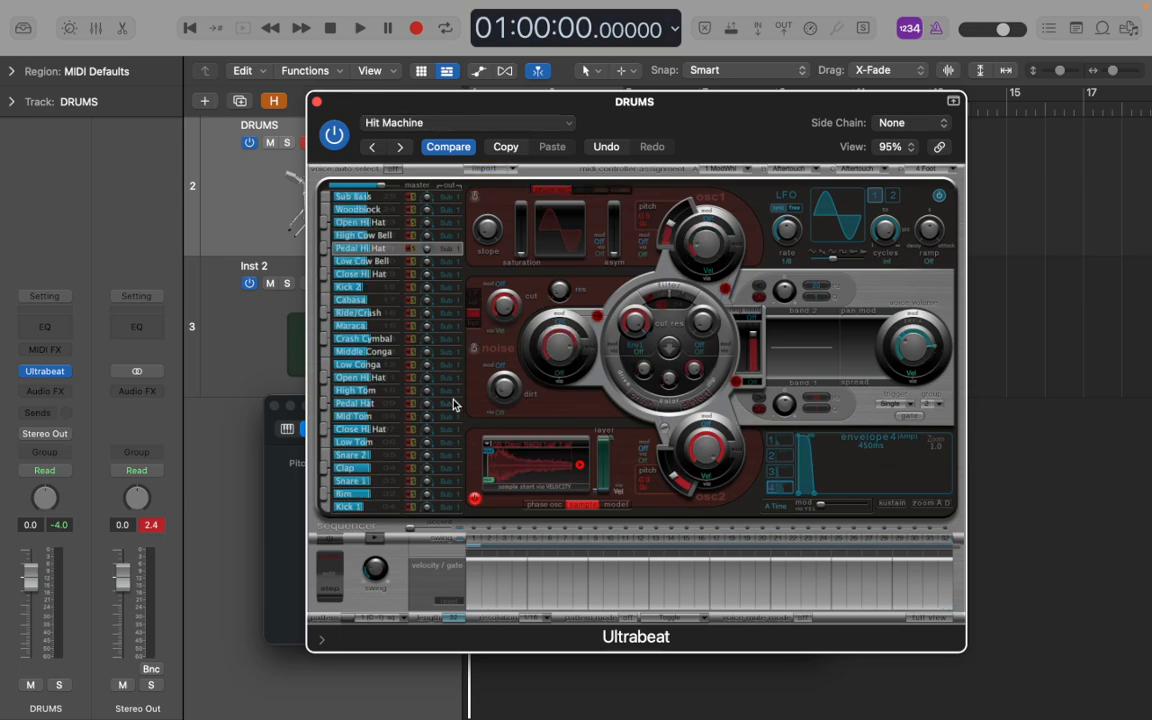
Audition the kick and snare sounds of the Hit Machine kit in the C1 octave
key(a)
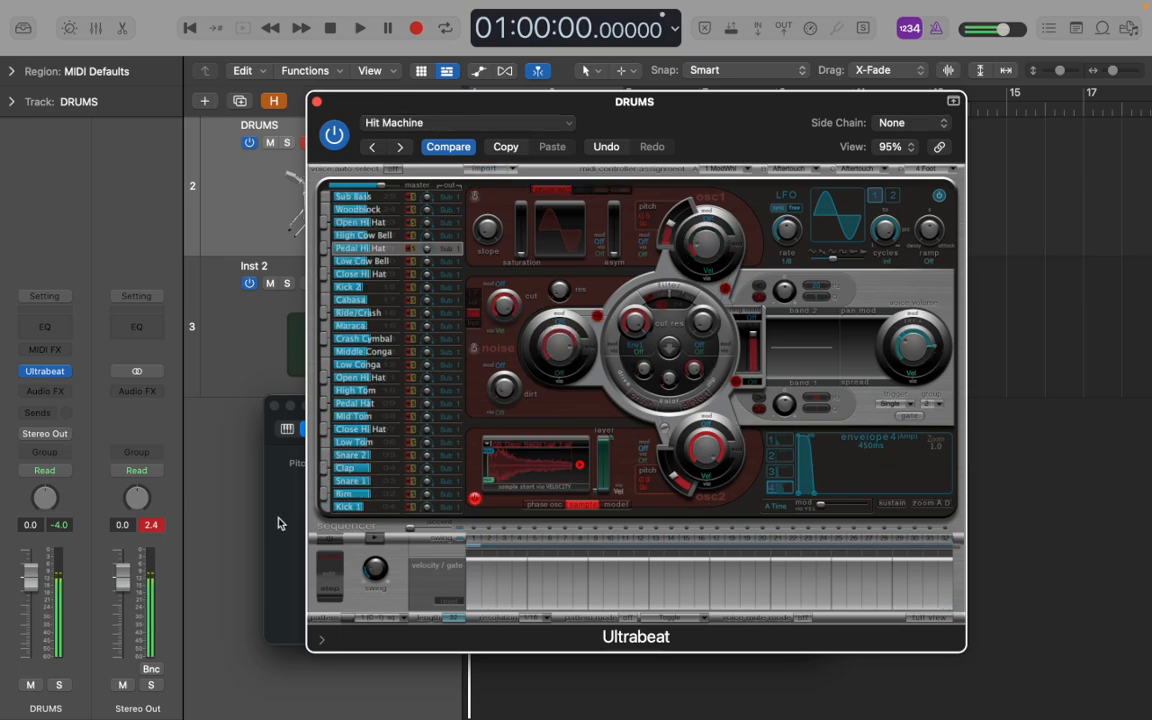
key(s)
key(a)
key(a)
key(s)
drag(671, 227, 707, 255)
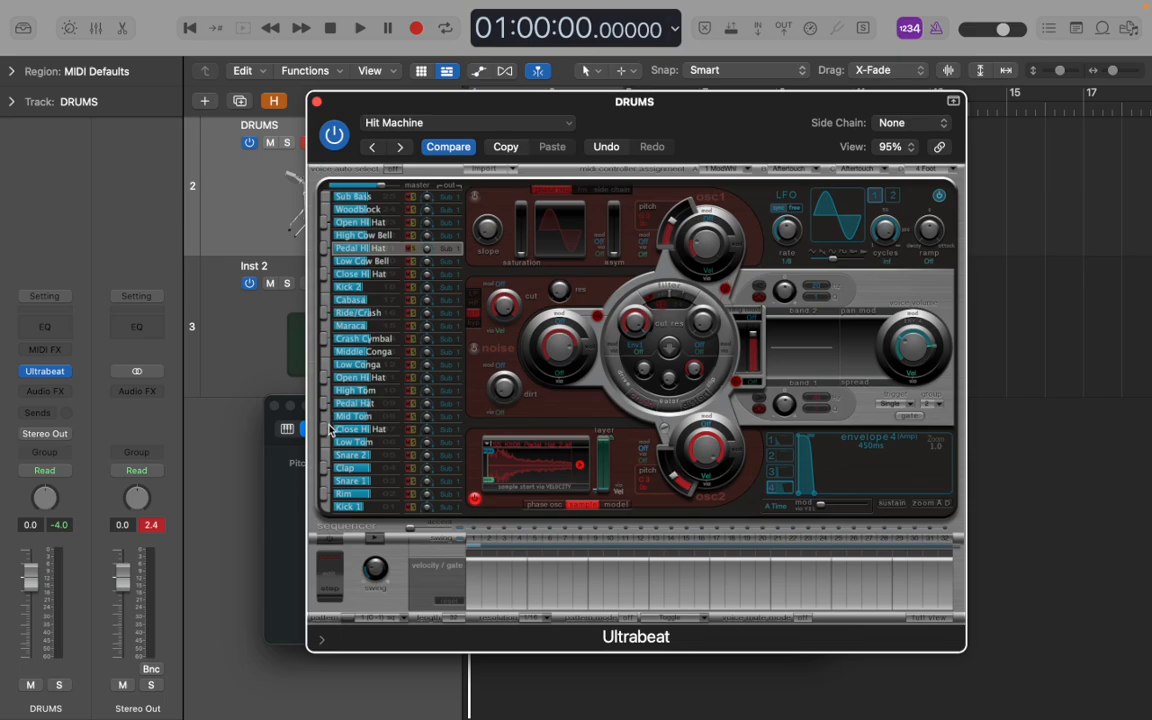
Preview individual Hit Machine sounds such as the upper Close Hi Hat directly from Ultrabeat's sound list
click(324, 366)
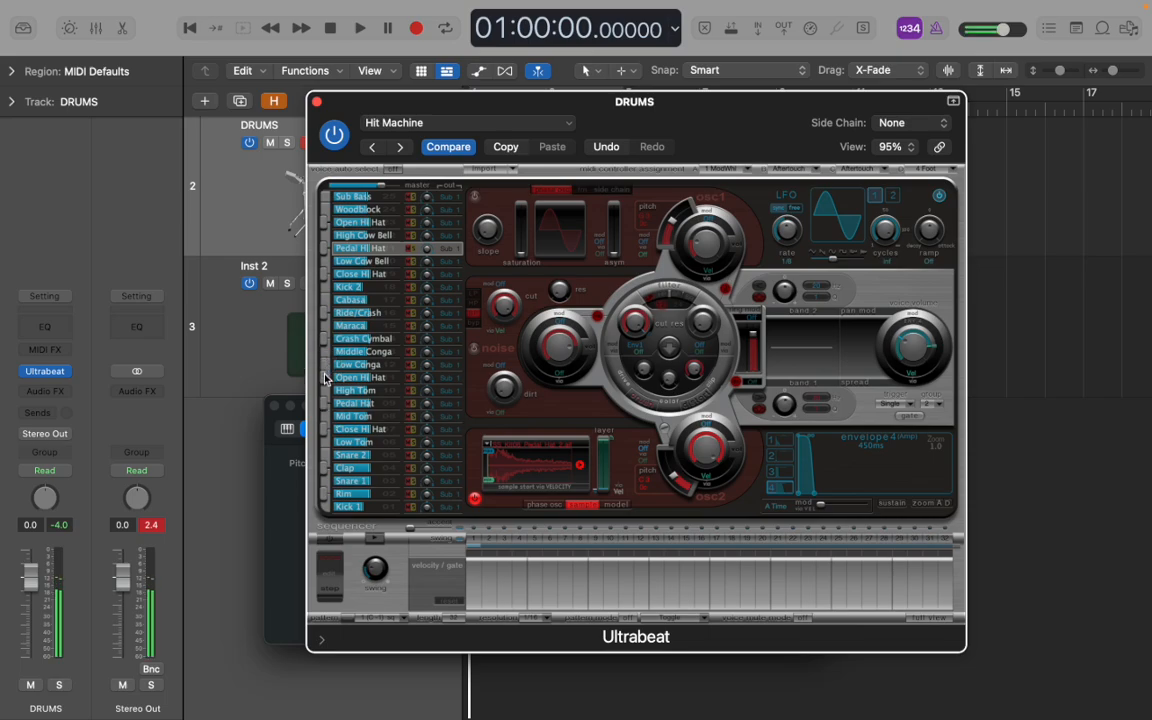
click(324, 277)
click(440, 281)
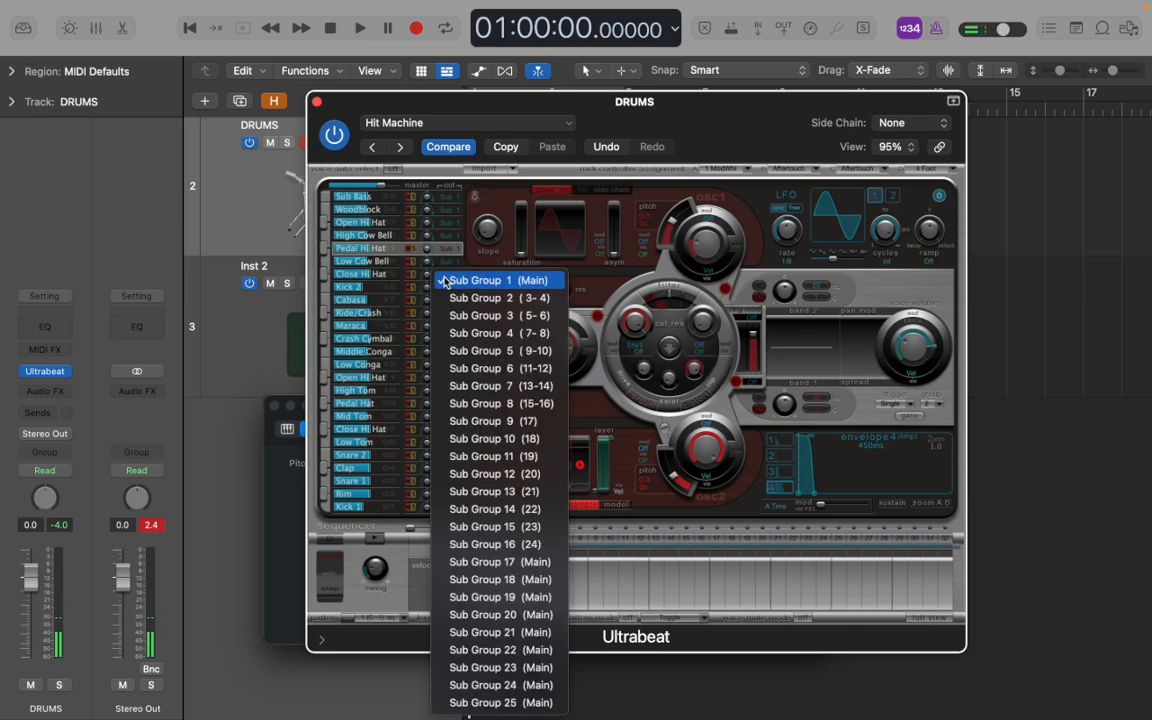
click(326, 279)
click(327, 279)
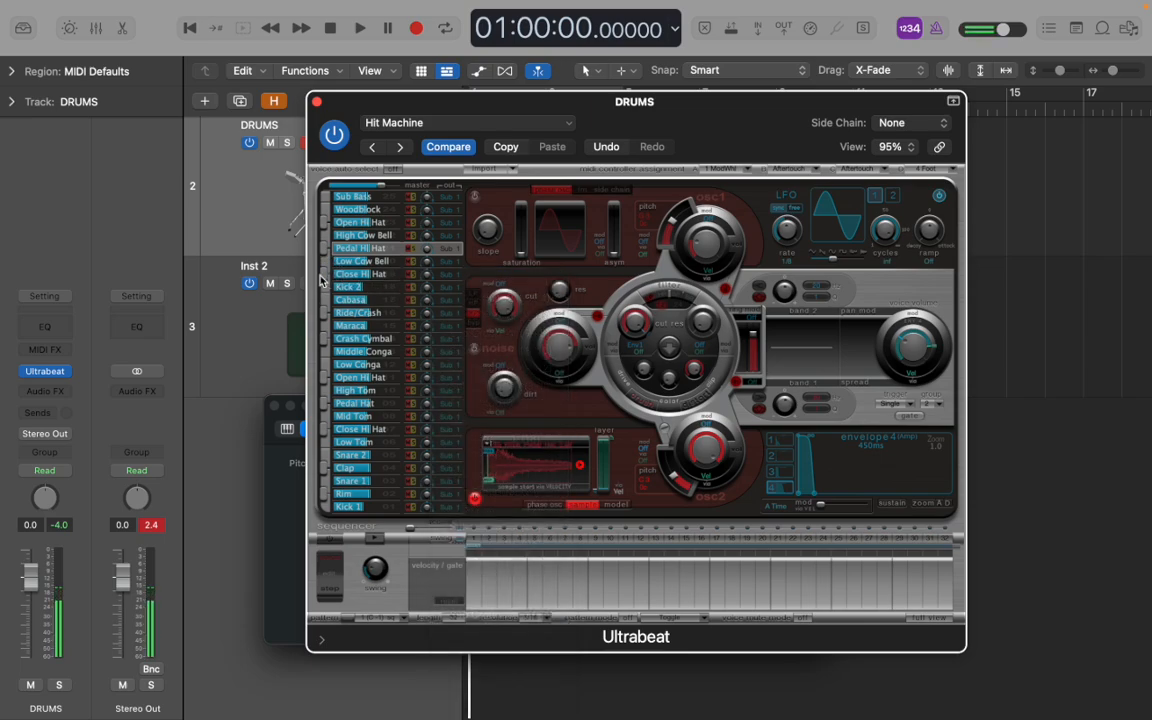
Bring Musical Typing to the front and audition the kit's higher sounds, raising the octave to C2
click(302, 524)
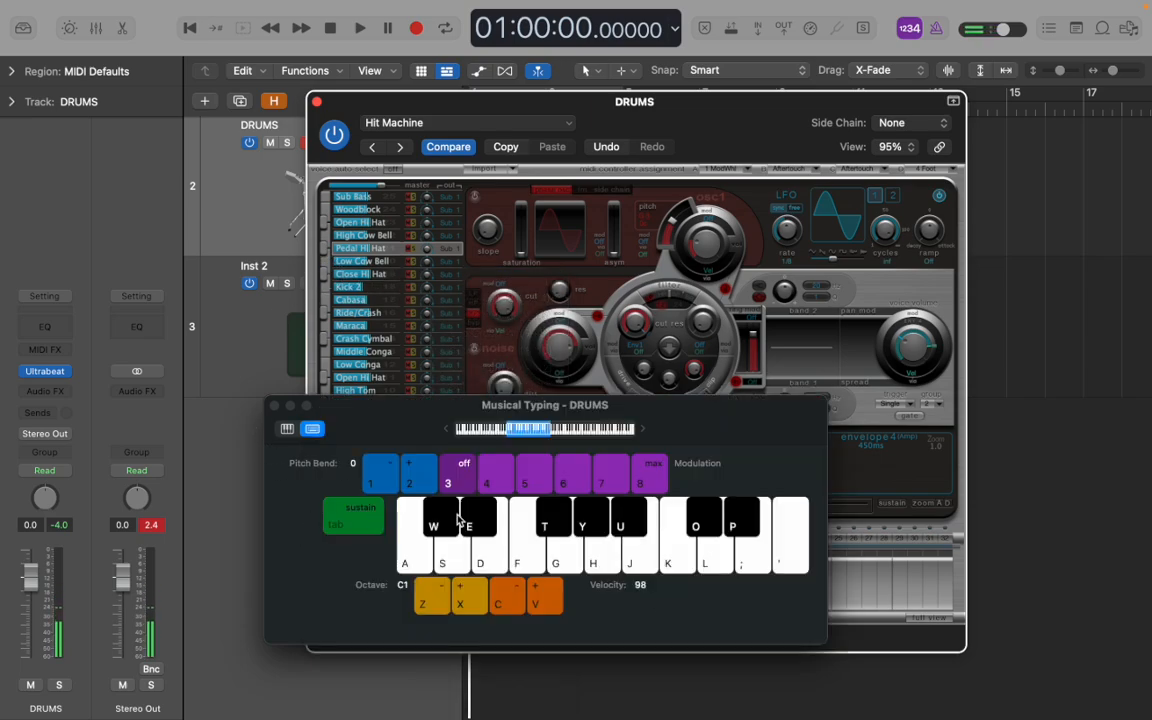
click(702, 546)
click(700, 520)
click(746, 522)
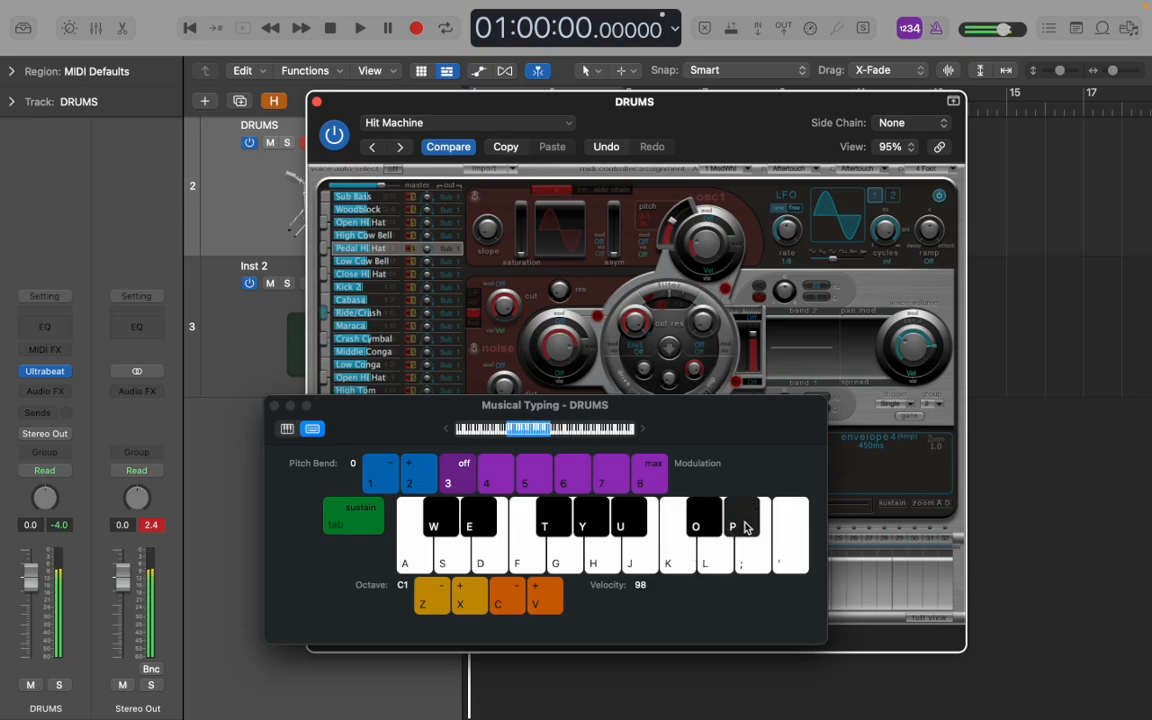
click(468, 600)
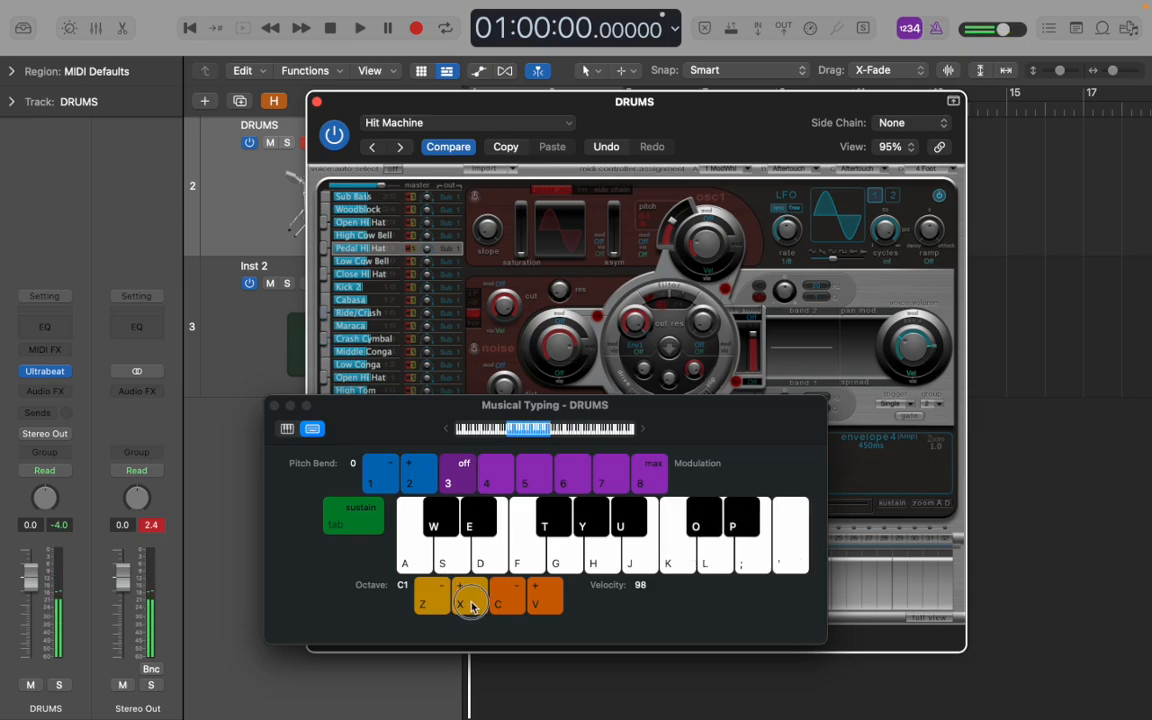
click(411, 542)
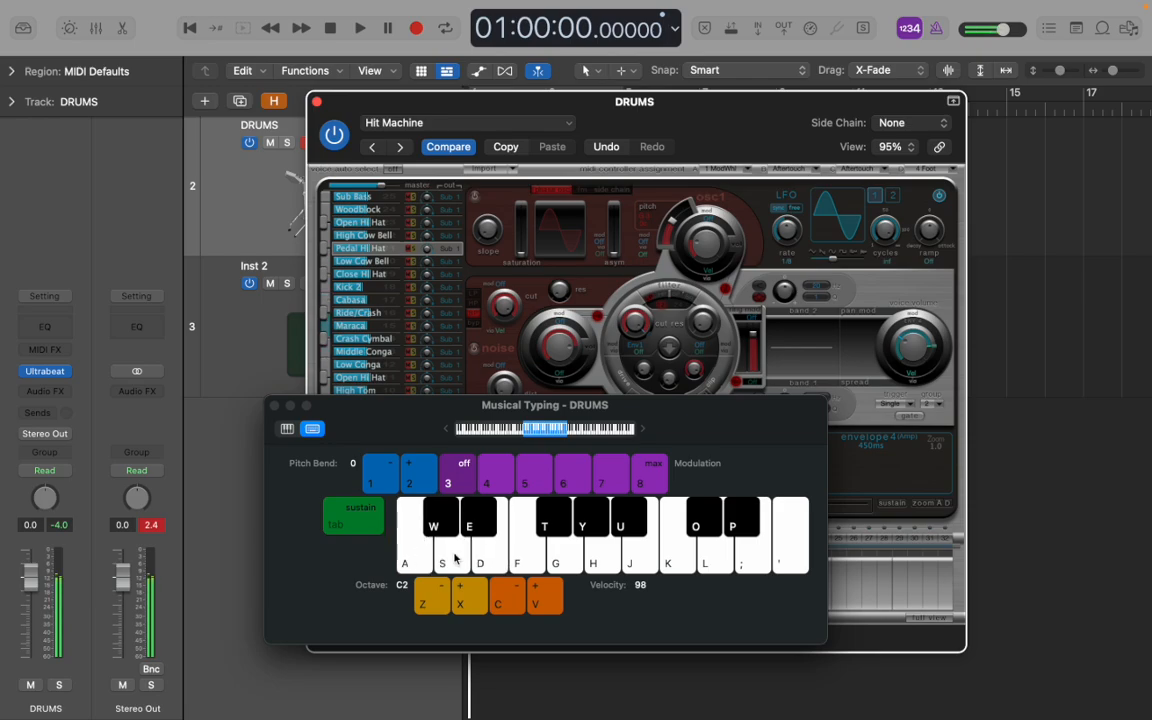
click(533, 563)
click(560, 527)
click(565, 530)
click(565, 531)
Return Musical Typing to the C1 octave and play a short kick, snare and hi-hat pattern
key(z)
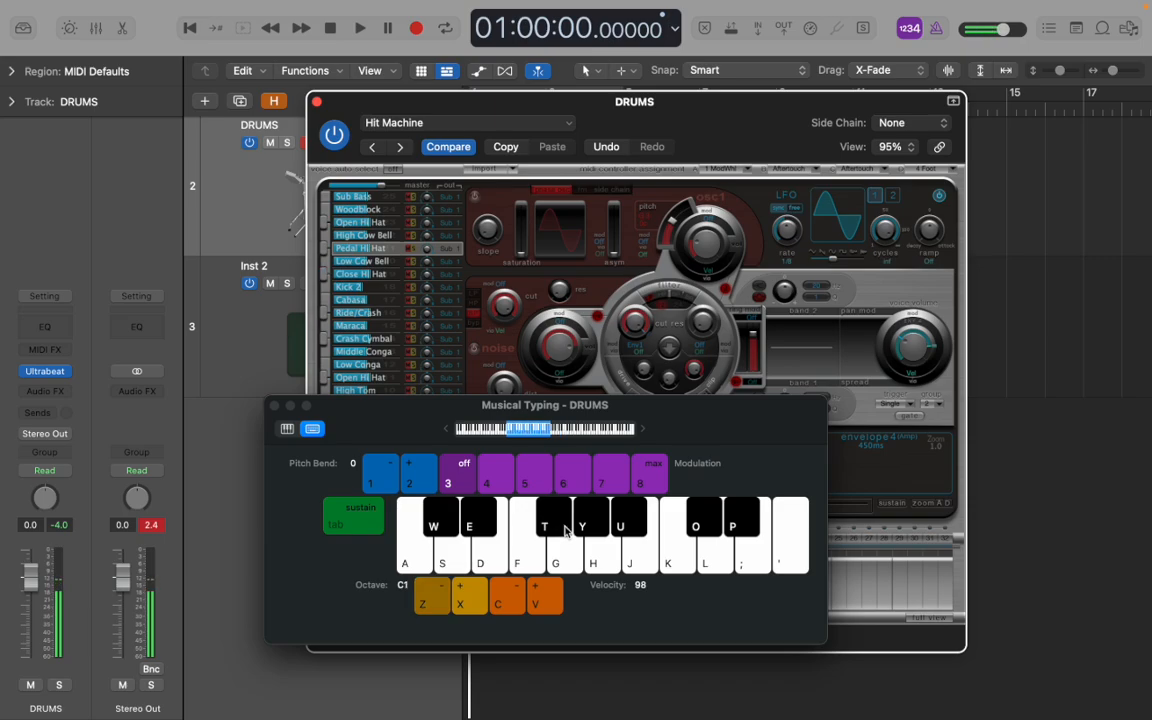
key(a)
key(a)
key(t)
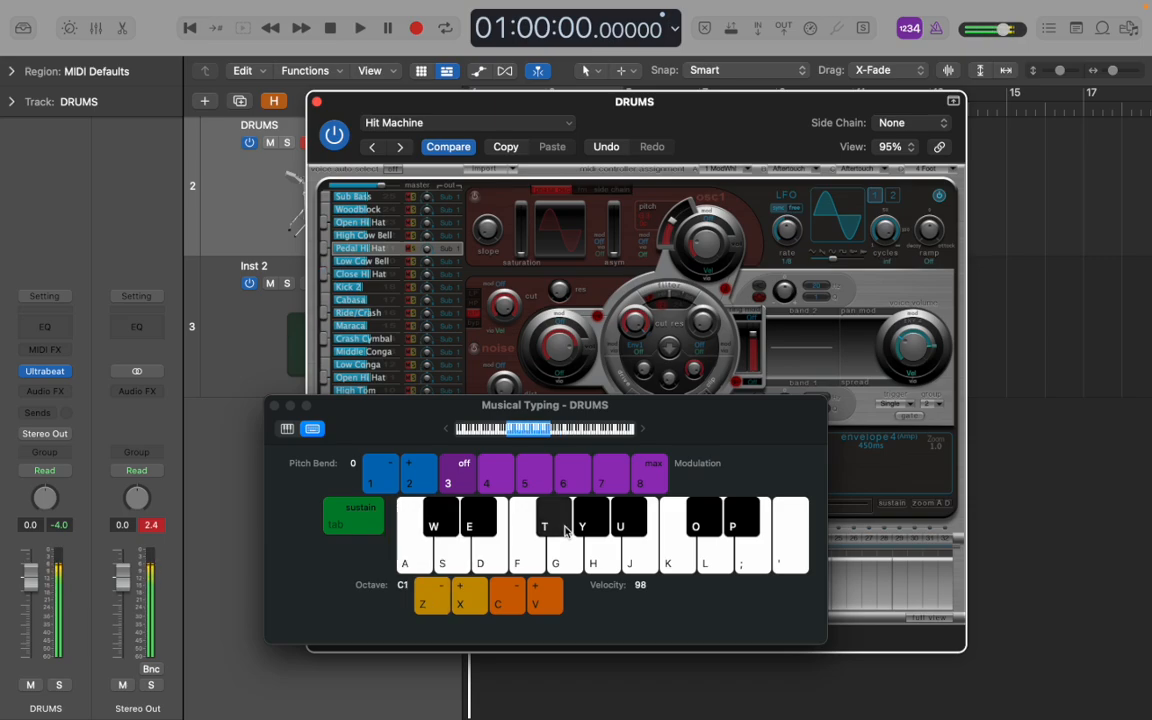
key(s)
key(t)
key(a)
key(s)
key(s)
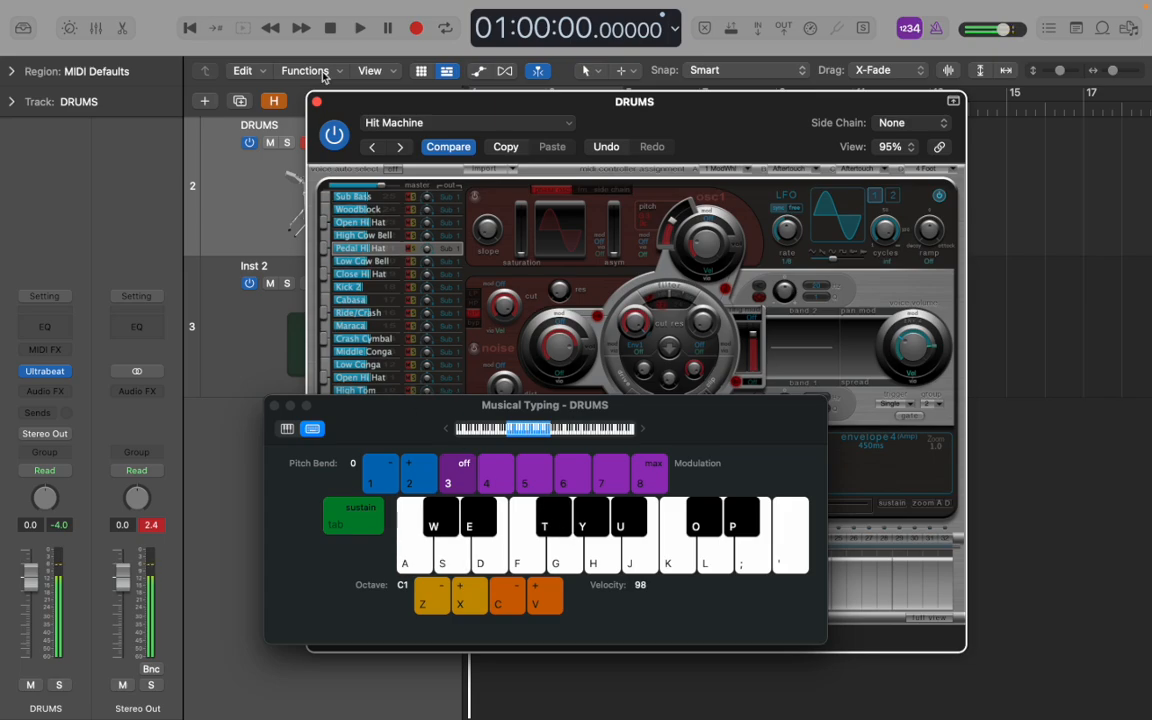
Close the Ultrabeat and Musical Typing windows
click(317, 107)
click(316, 104)
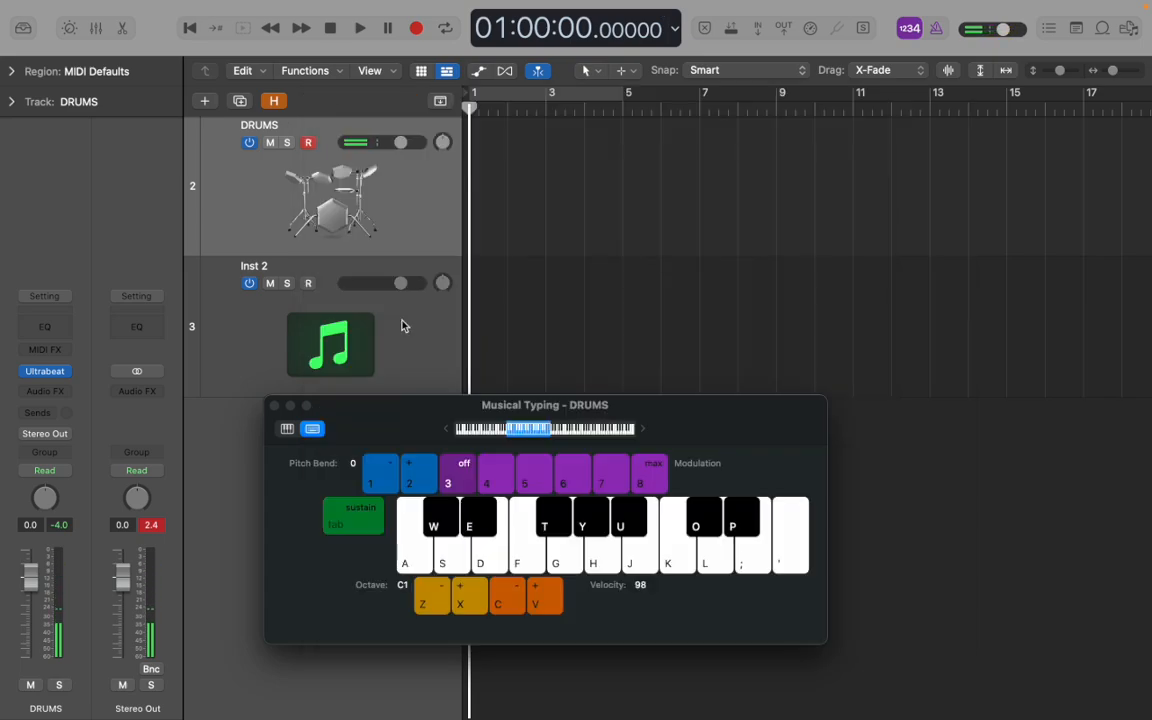
click(274, 405)
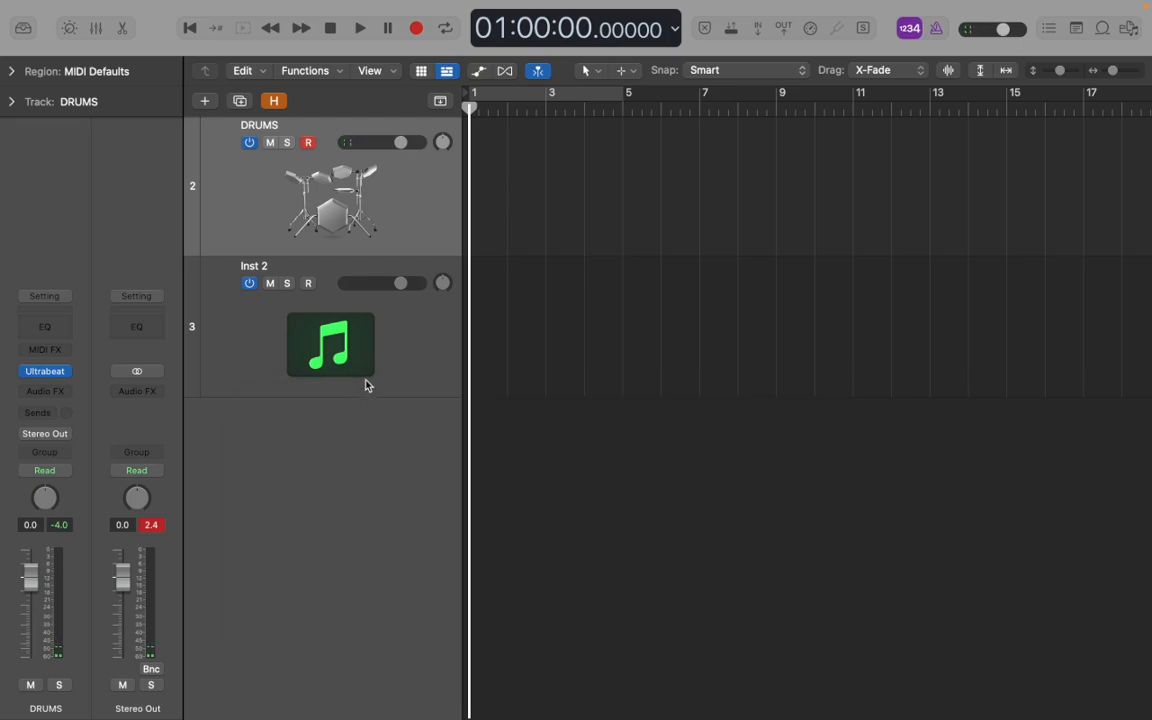
Open the Apple Loops browser, browse the full loop list and preview Acoustic Layers Beat 02
click(407, 315)
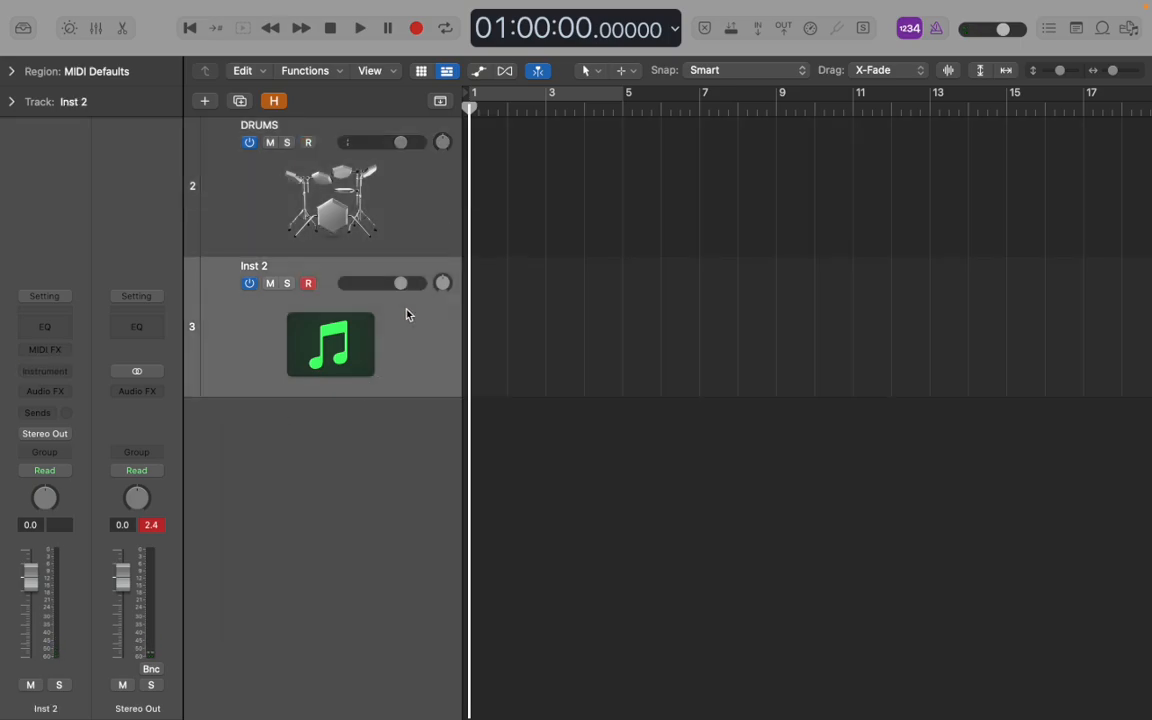
click(1103, 29)
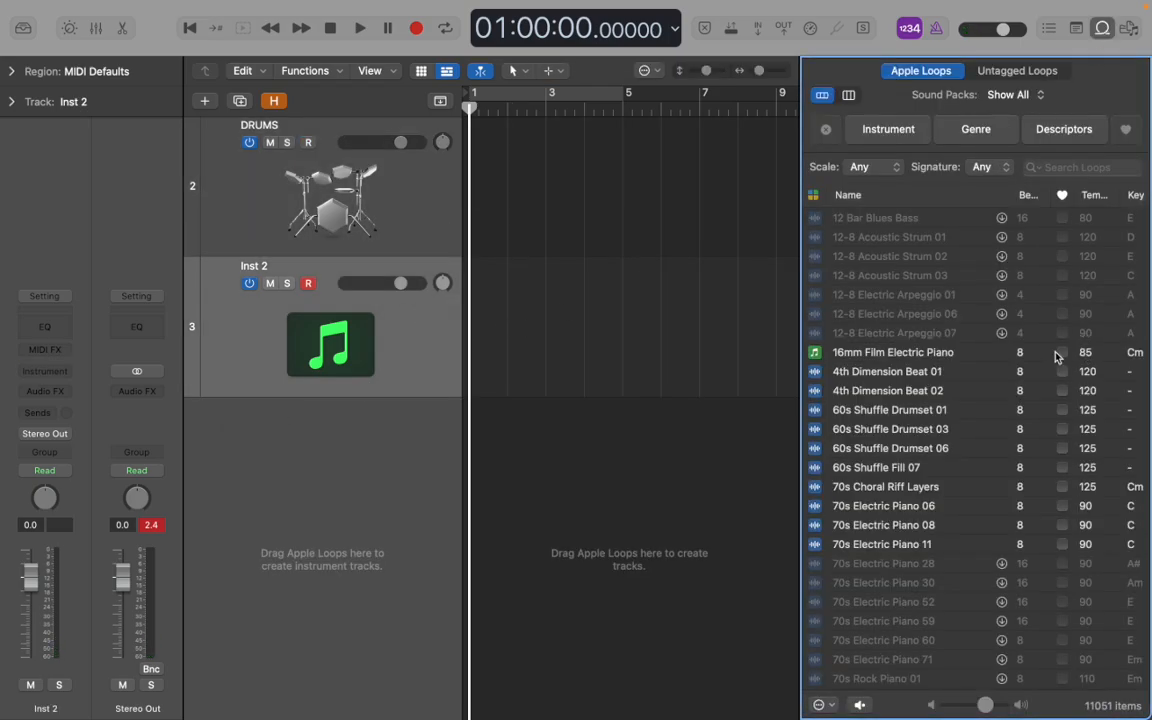
scroll(897, 363, down, 5)
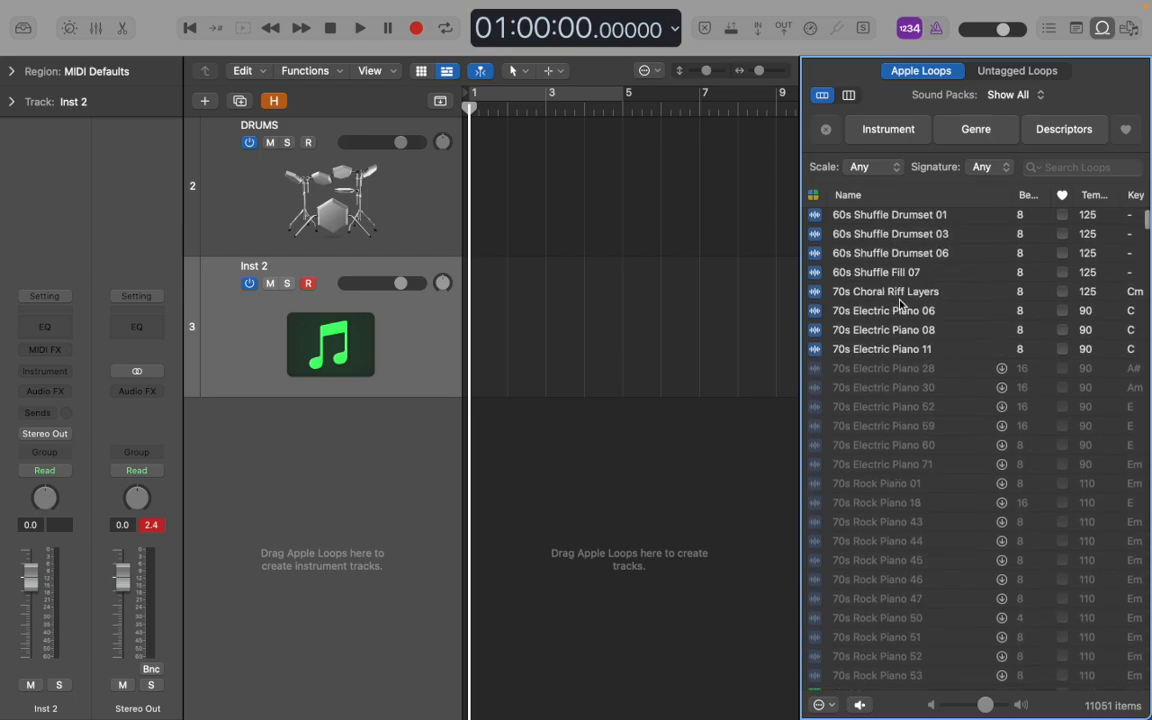
scroll(905, 437, down, 15)
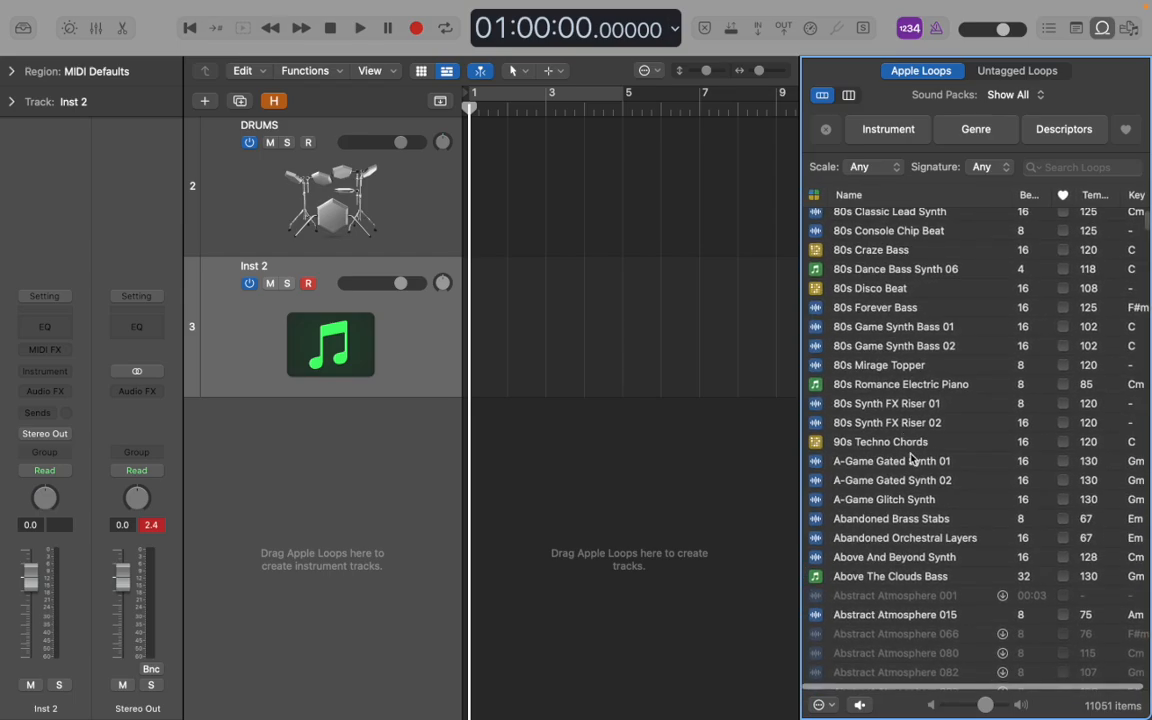
scroll(910, 460, down, 10)
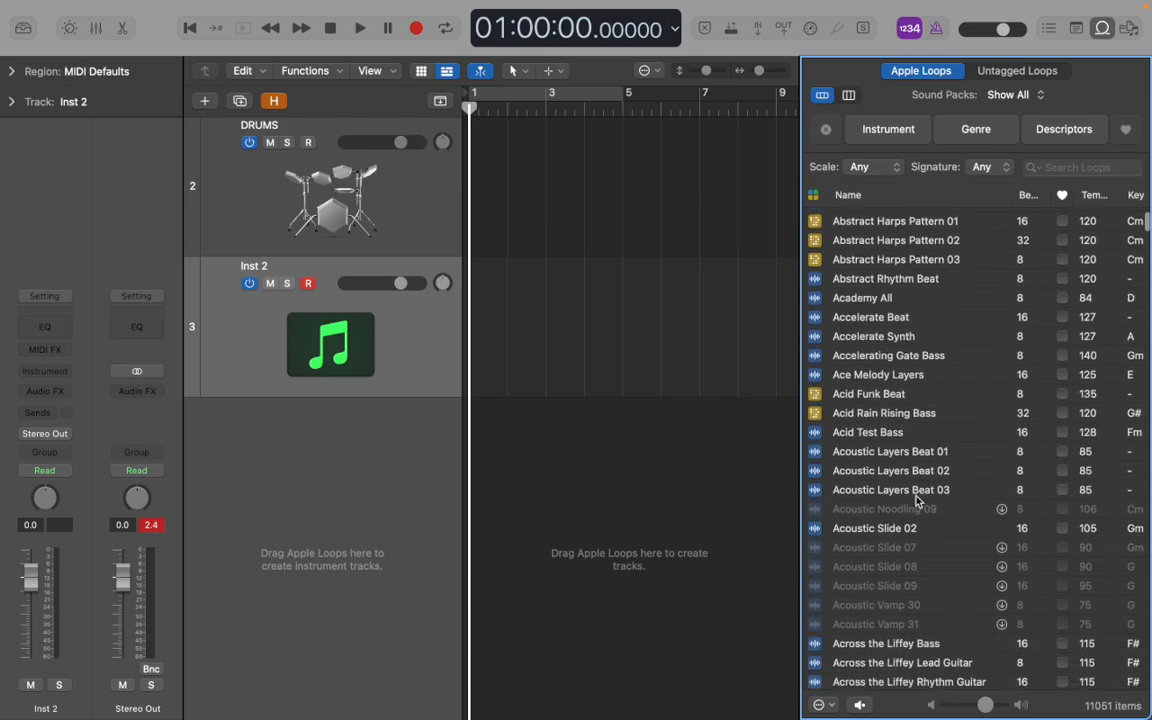
scroll(917, 500, down, 3)
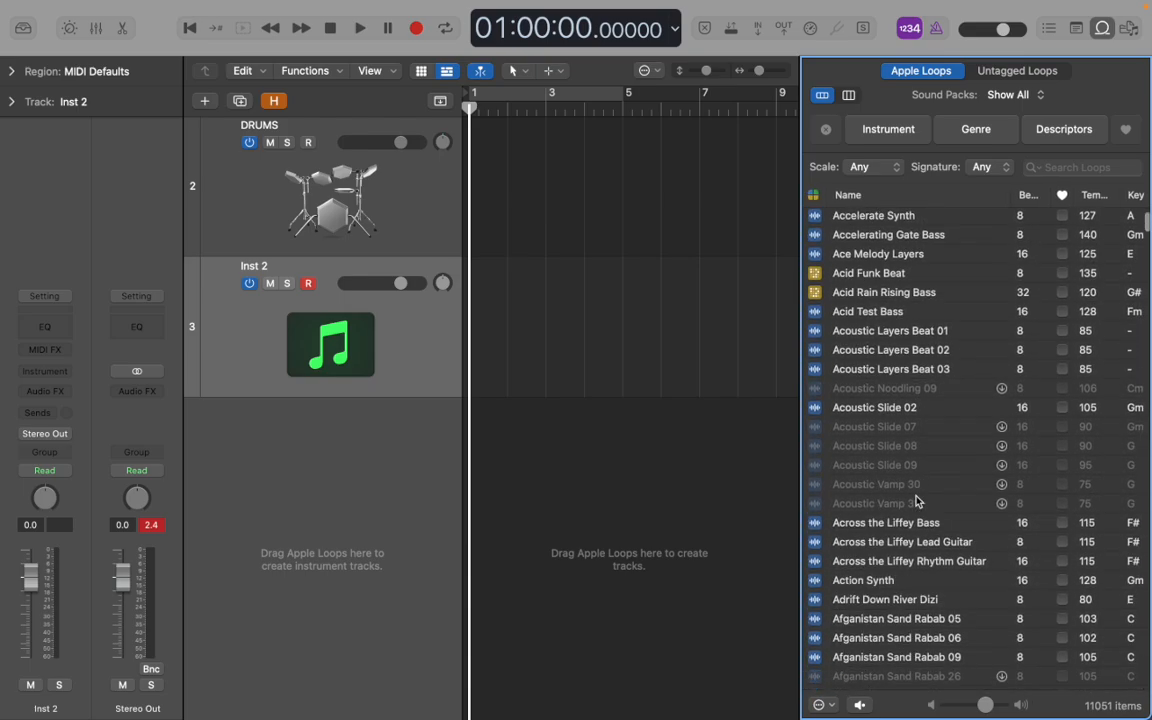
click(823, 322)
click(814, 340)
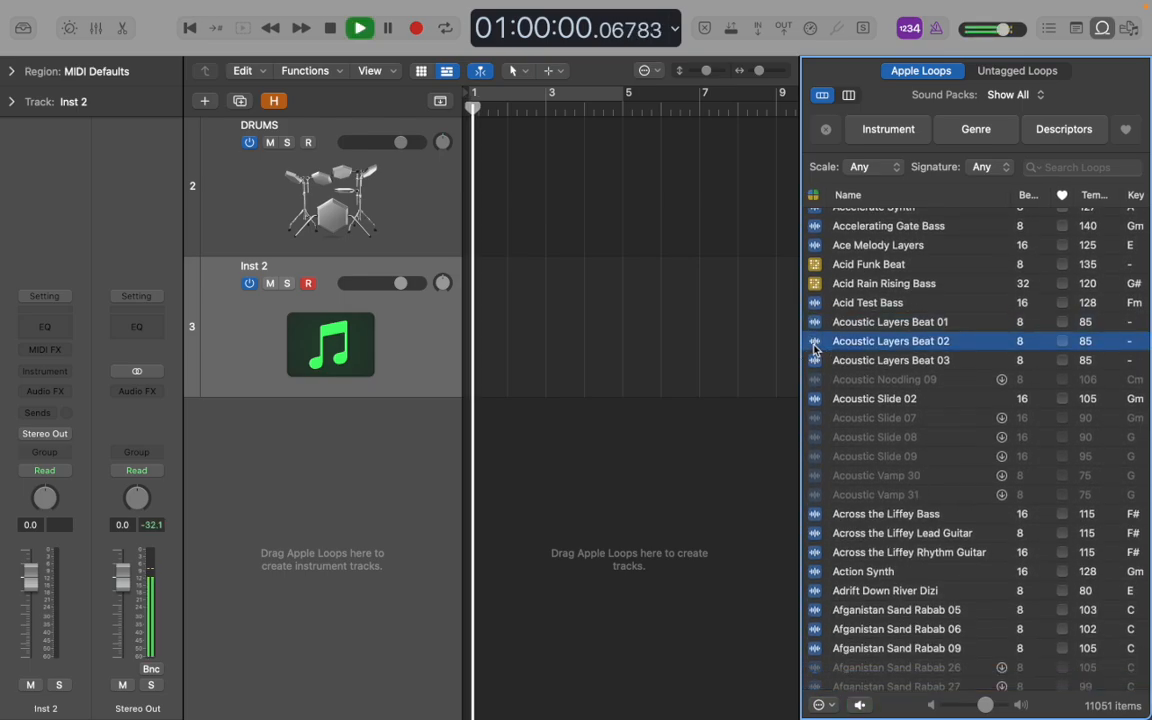
Browse further down the loop list and preview Agile Funk Synth Lead 03 and Agile Lead Layers
scroll(895, 640, down, 10)
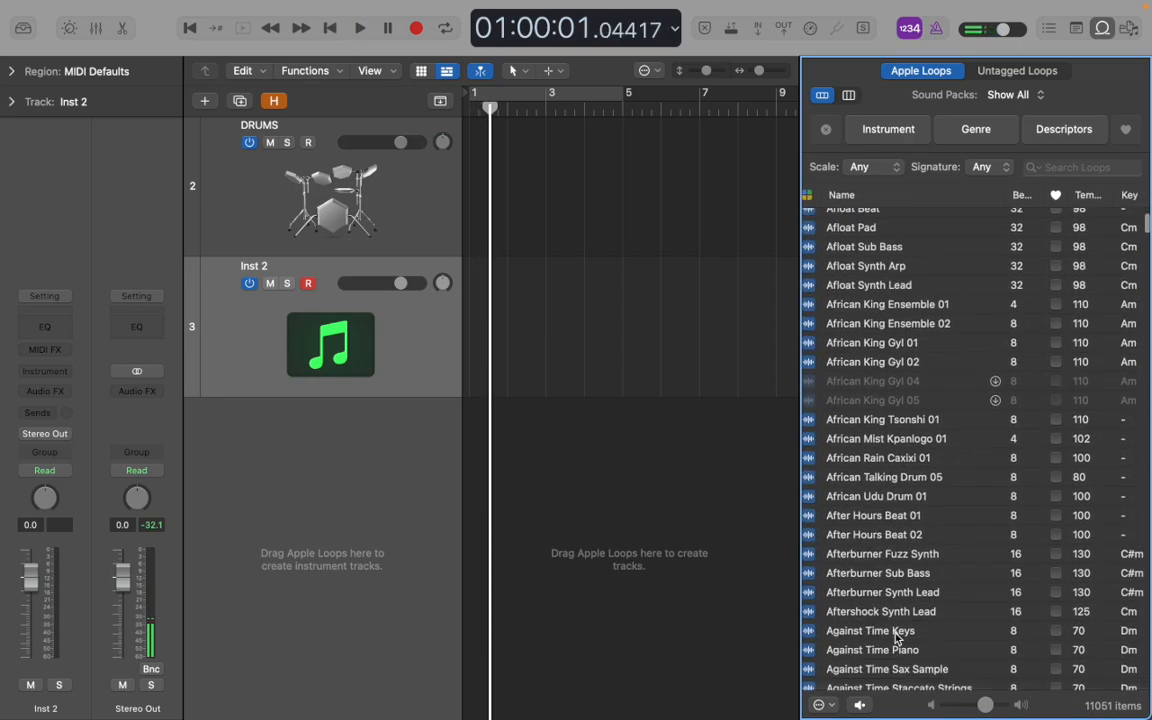
scroll(887, 485, down, 7)
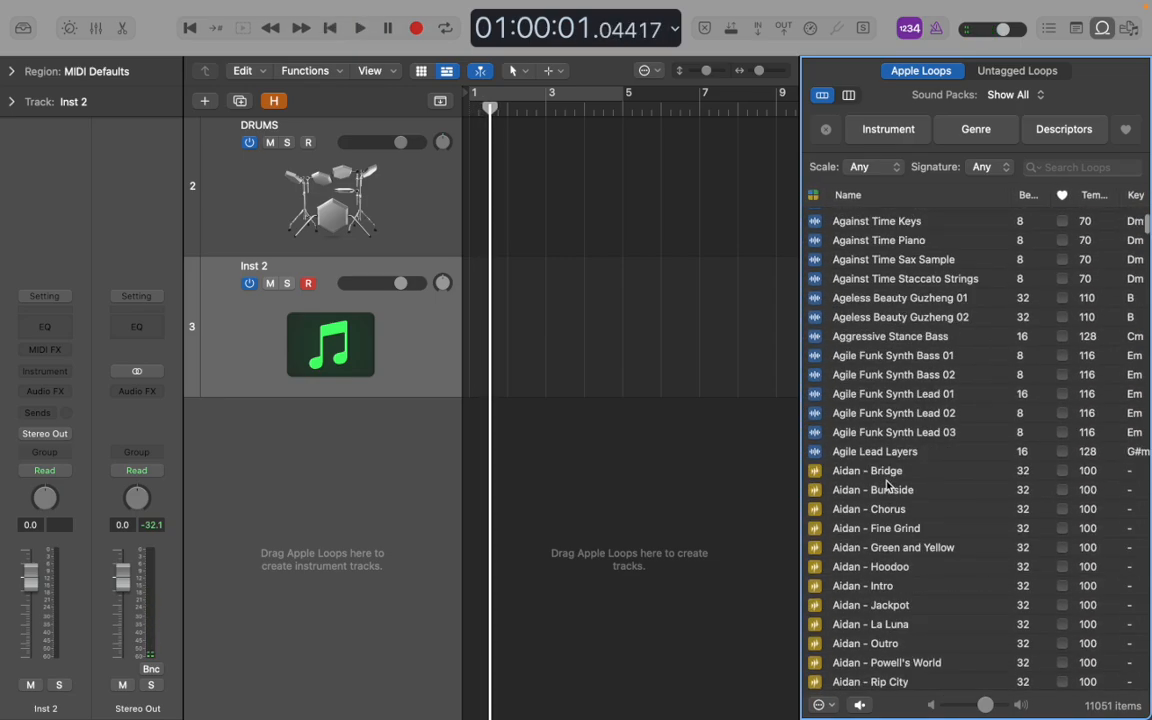
click(816, 436)
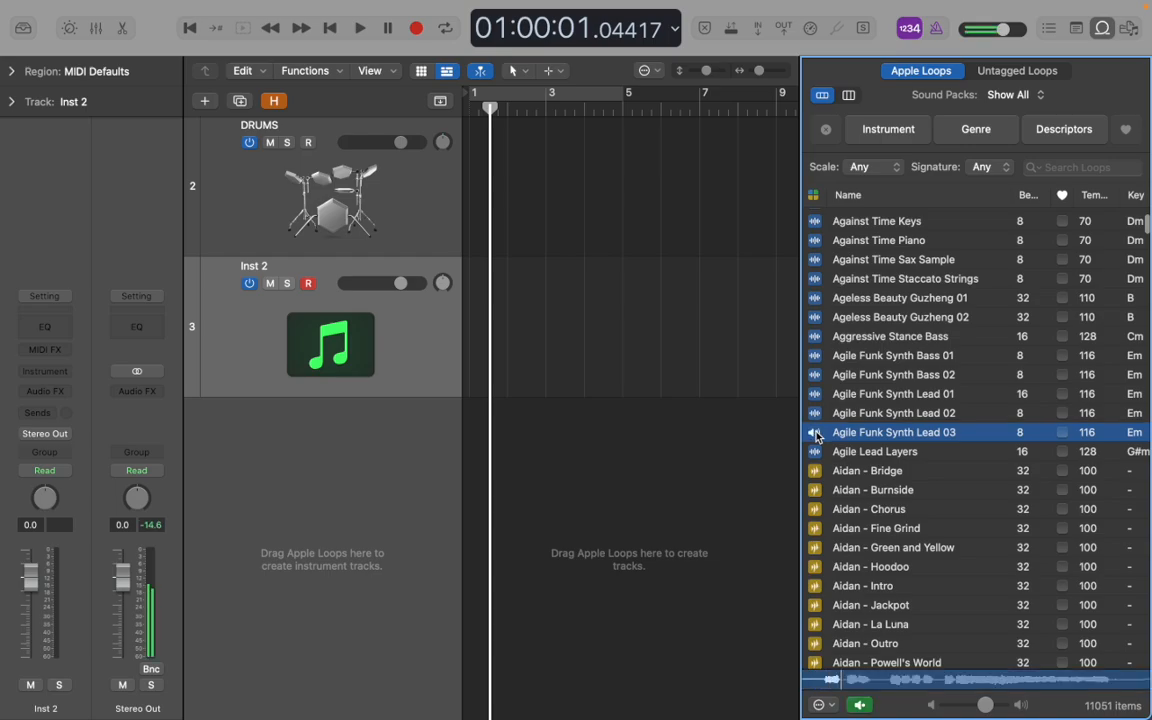
click(817, 455)
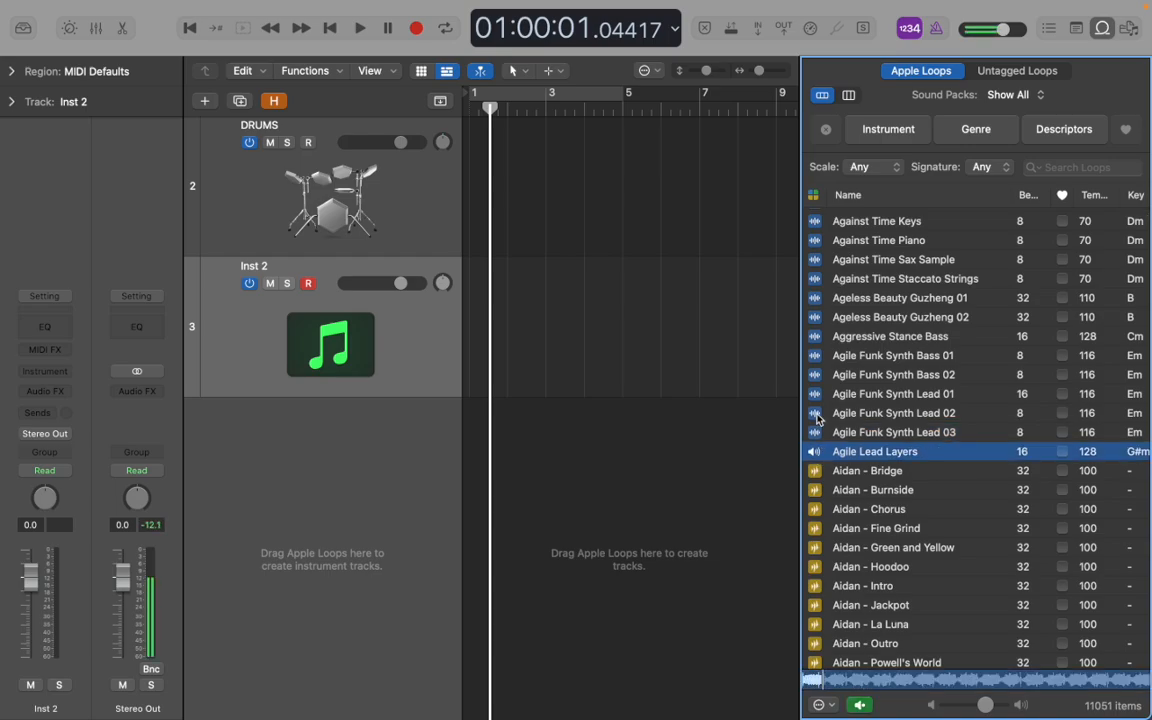
Preview the bass loops Agile Funk Synth Bass 01 and Aggressive Stance Bass
click(815, 357)
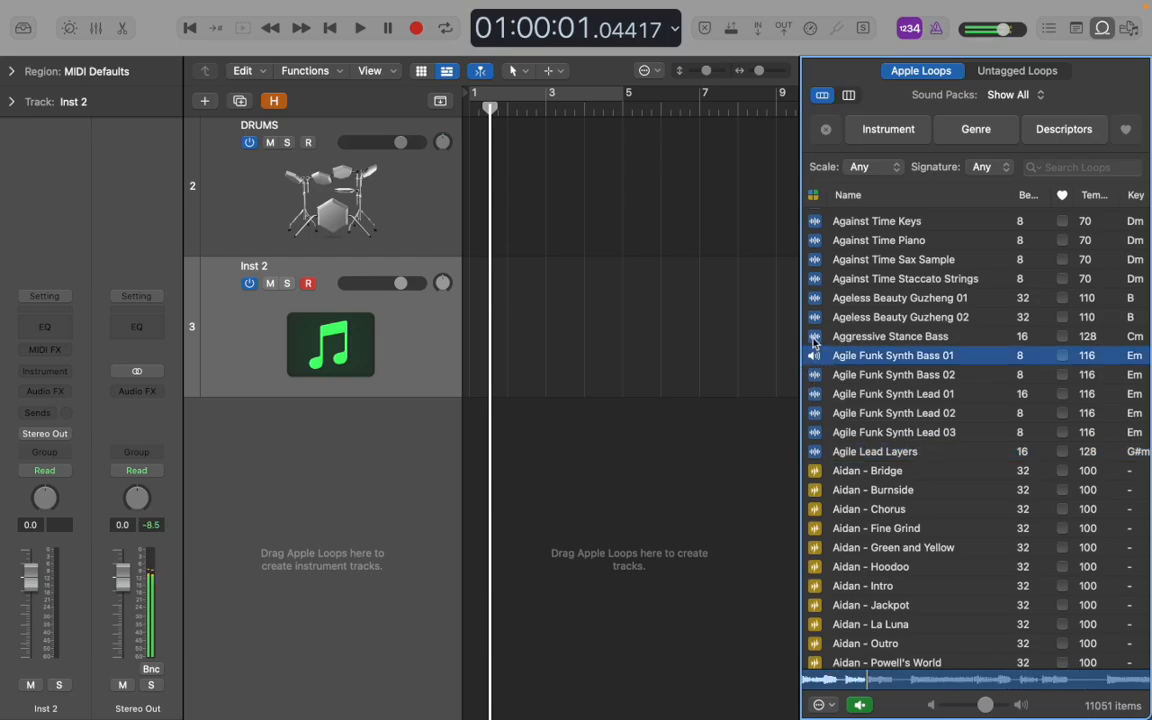
click(815, 339)
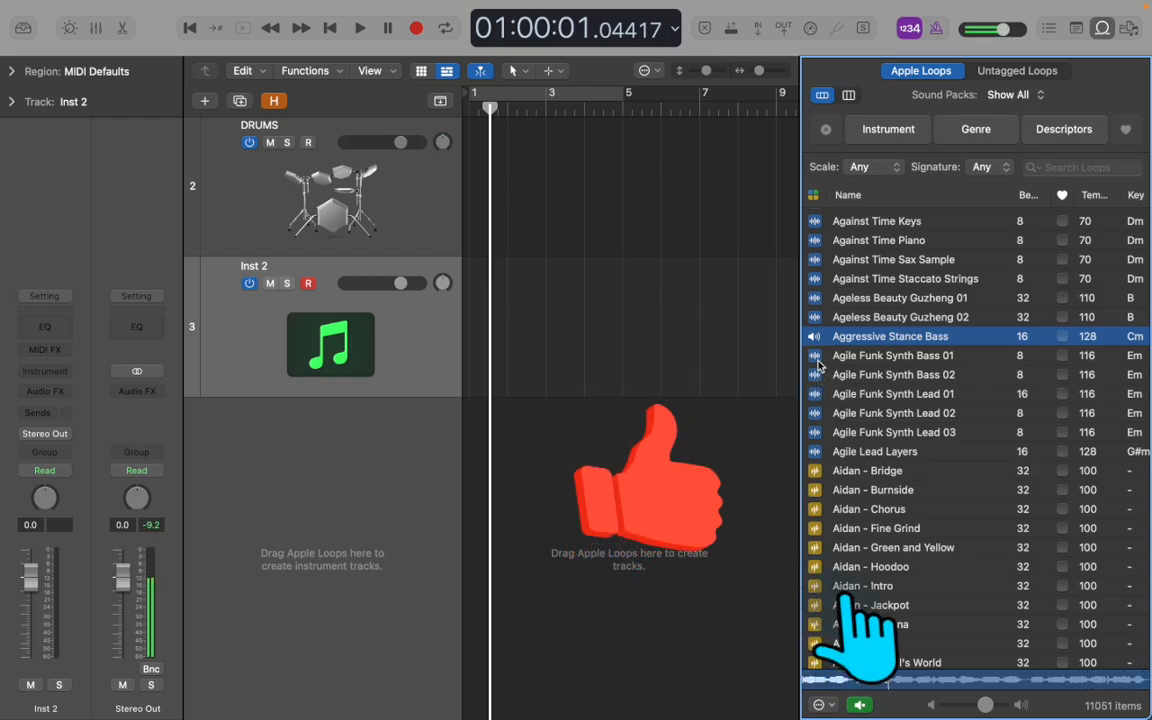
click(817, 339)
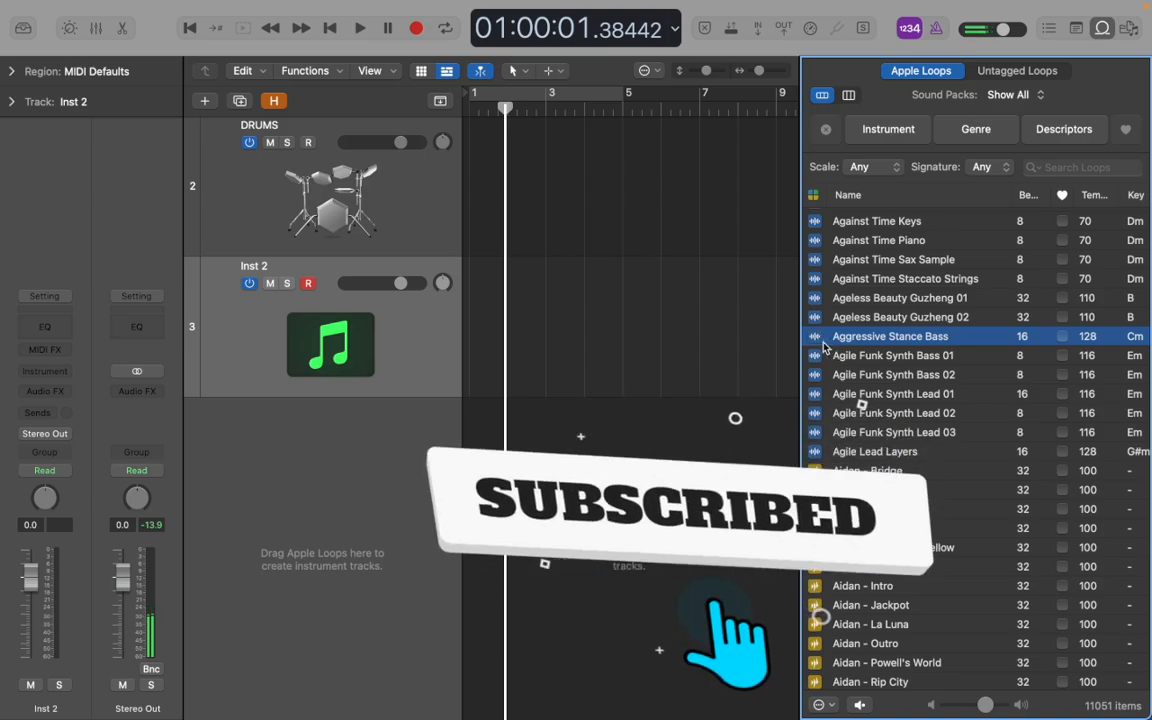
click(818, 343)
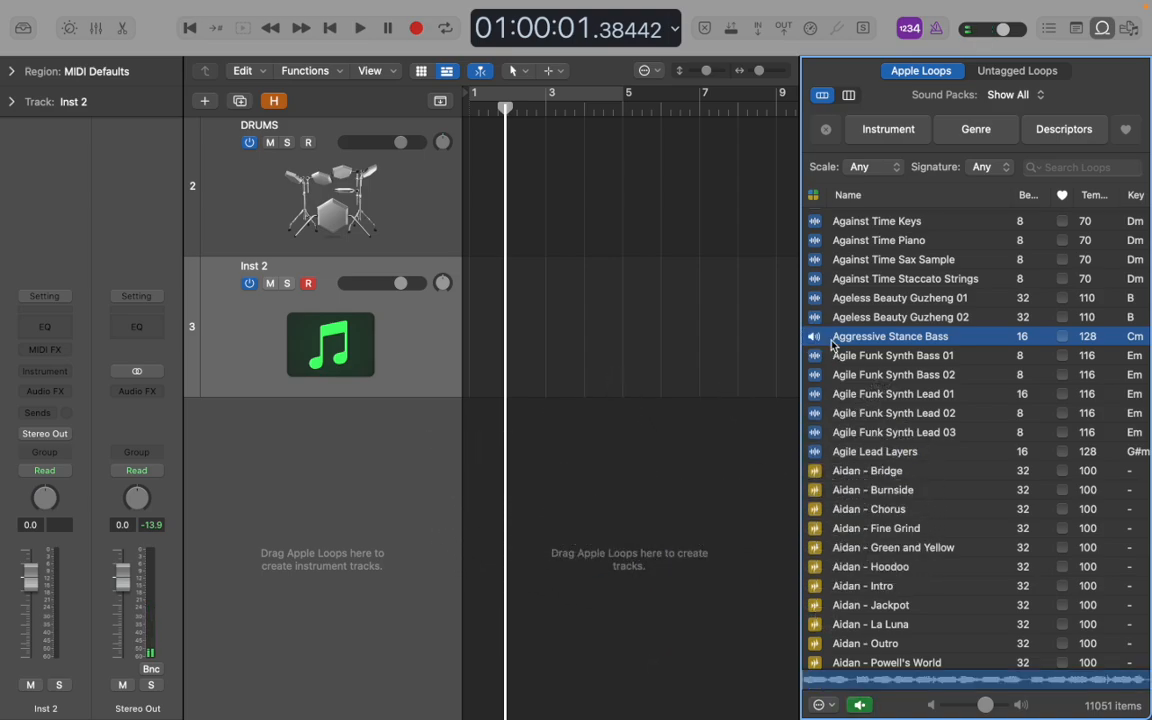
key(space)
key(space)
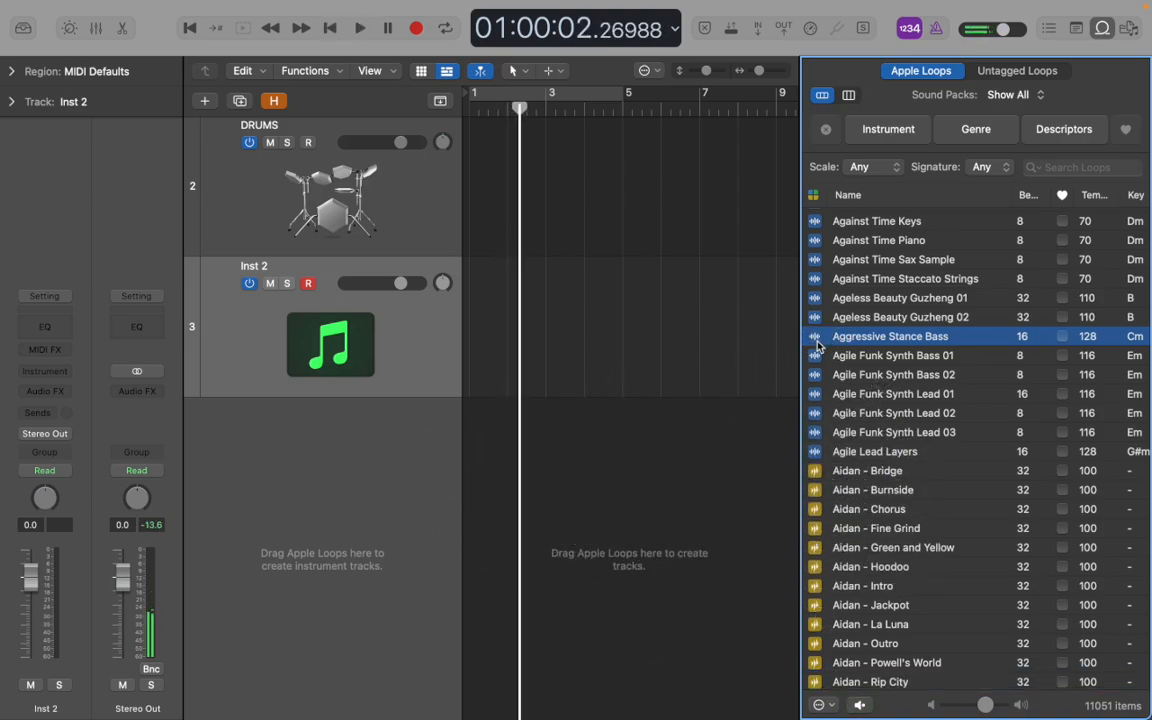
drag(818, 339, 798, 359)
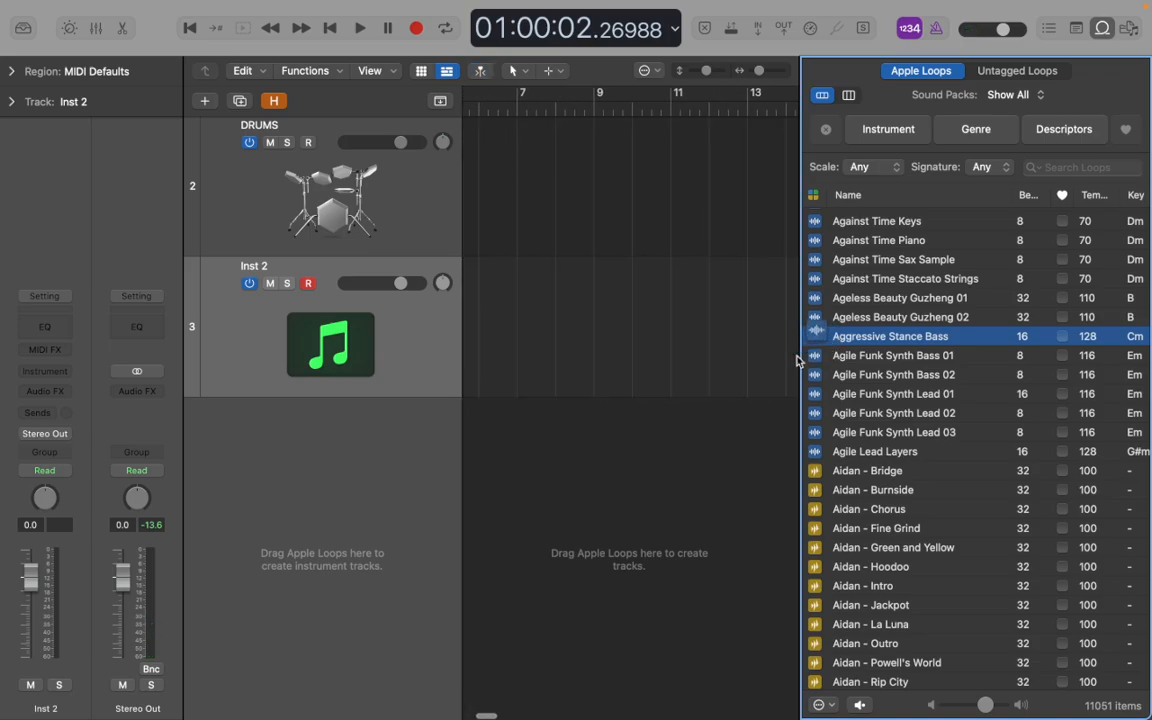
click(409, 339)
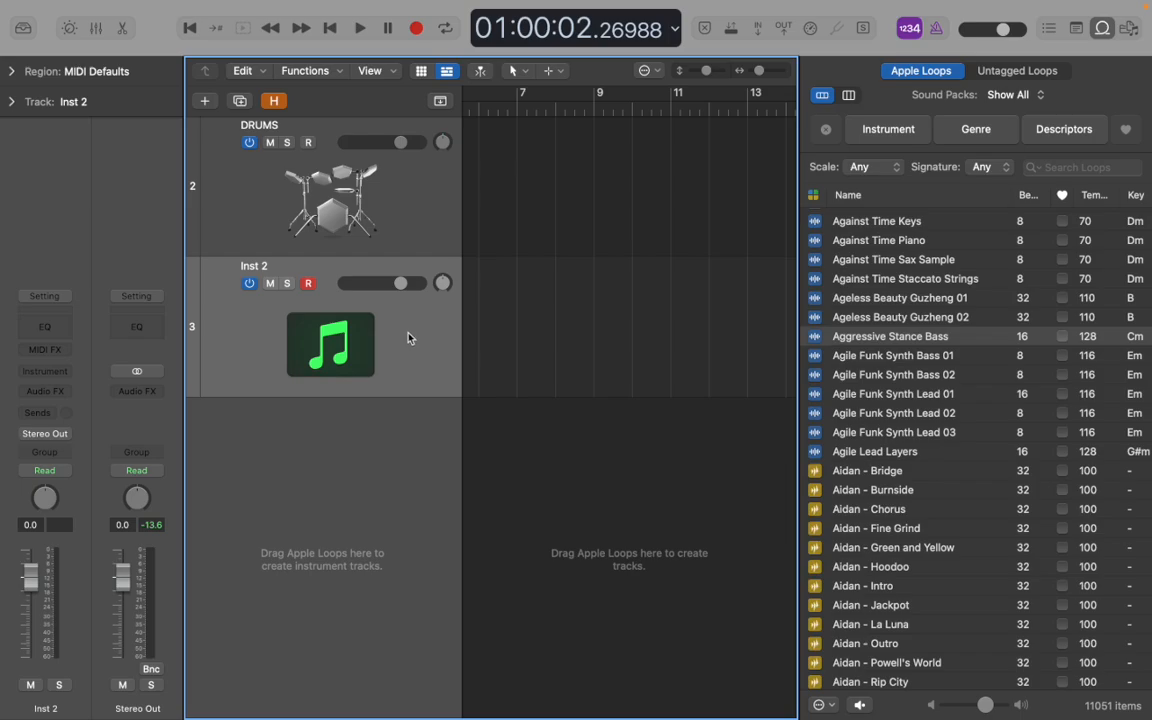
key(alt+super+s)
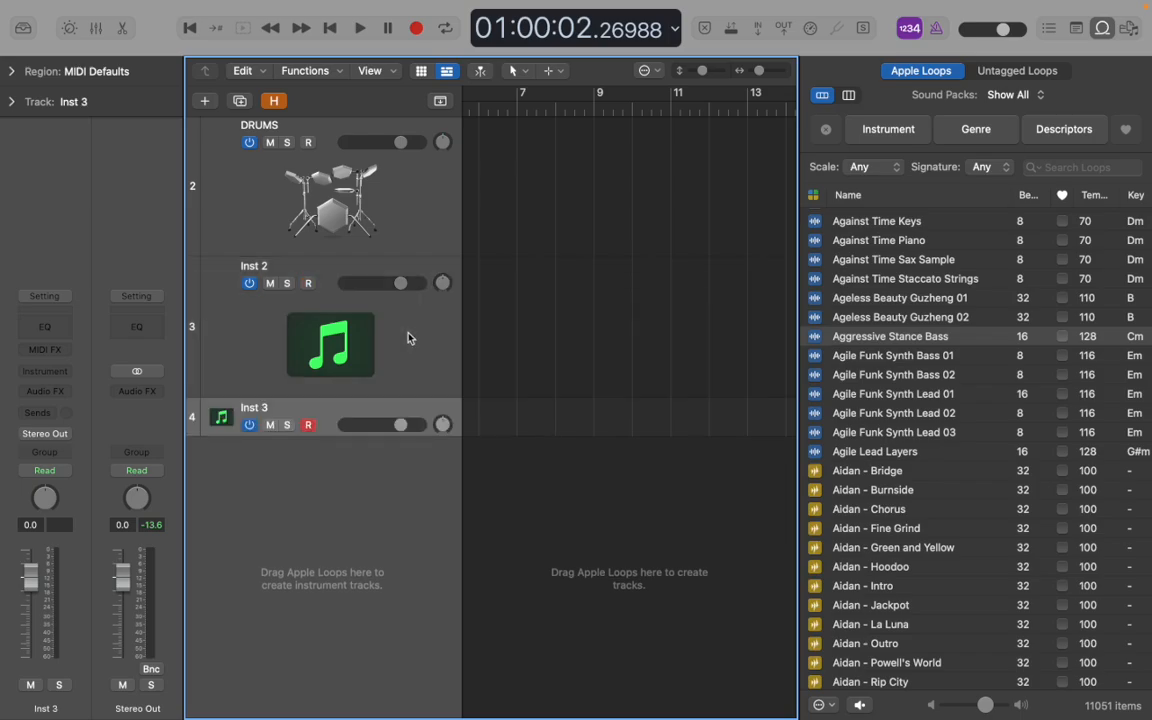
key(super+z)
Create a new audio track and move it between the DRUMS and Inst 2 tracks
key(alt+super+a)
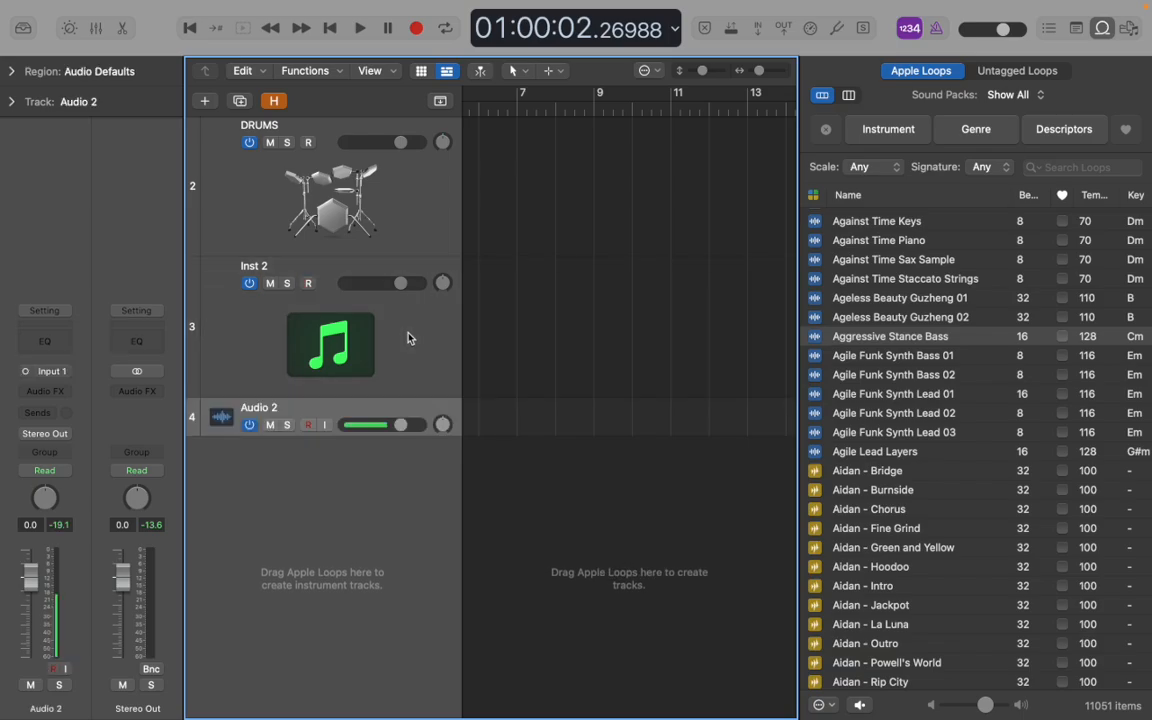
drag(355, 434, 409, 336)
Give the new audio track a keyboard-on-stand icon from the Keyboards category and rename it LOOP
click(322, 340)
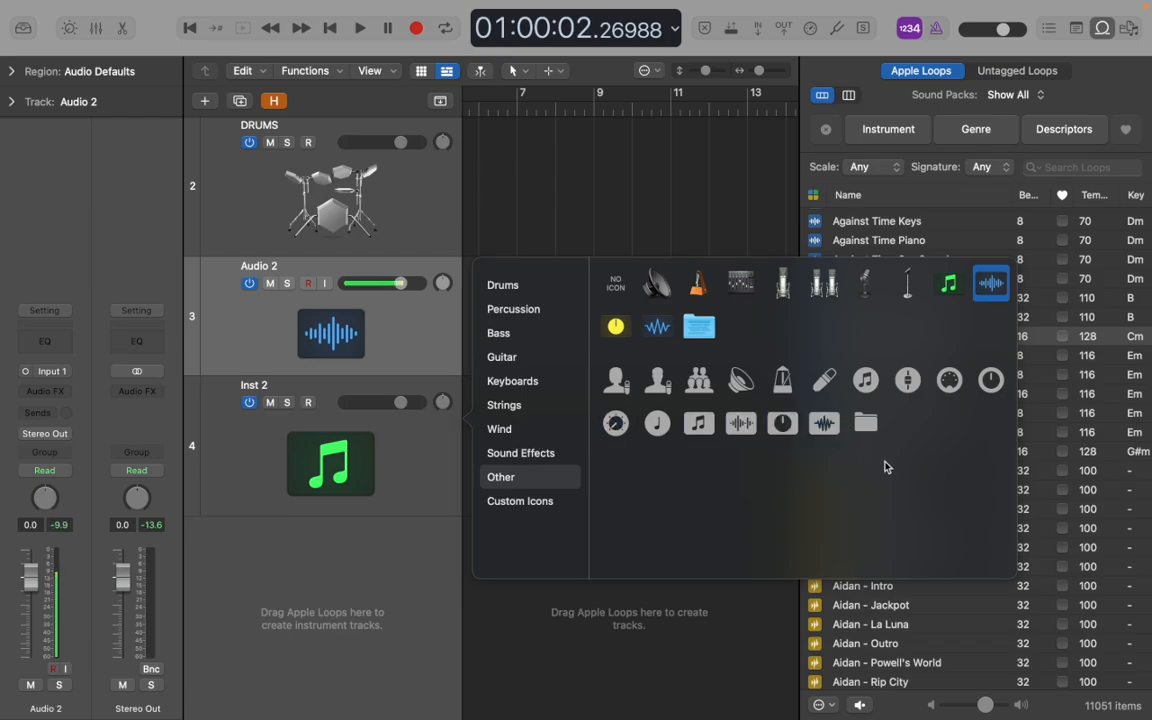
click(505, 357)
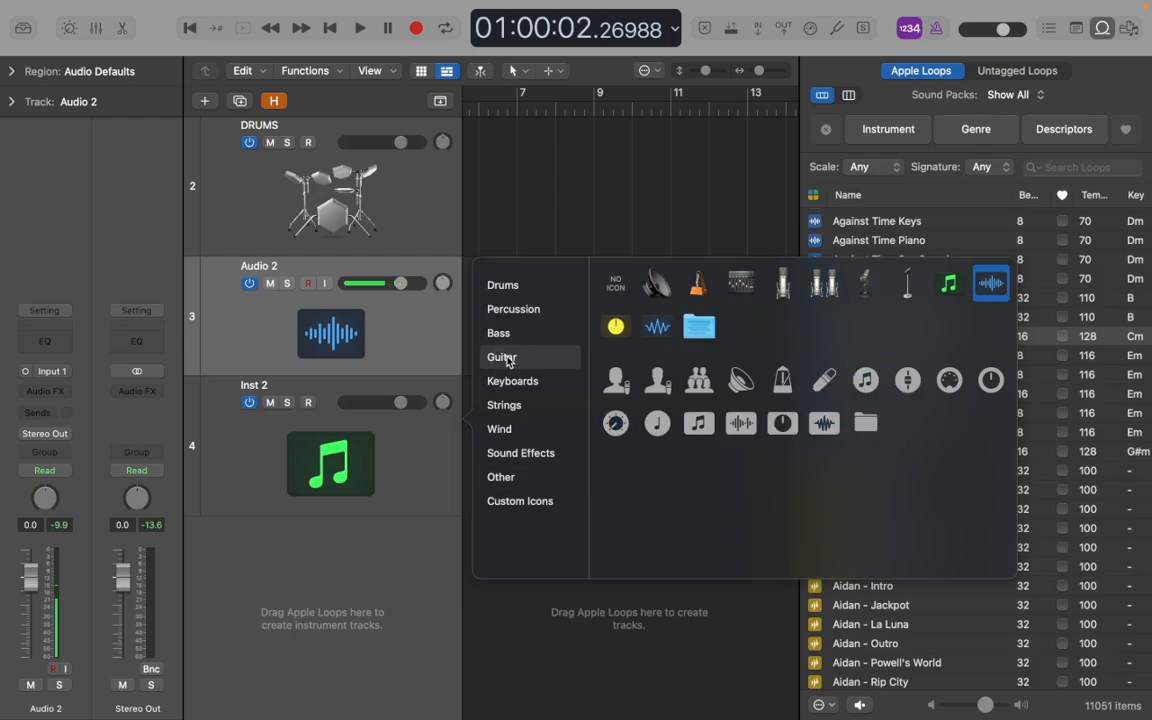
click(507, 312)
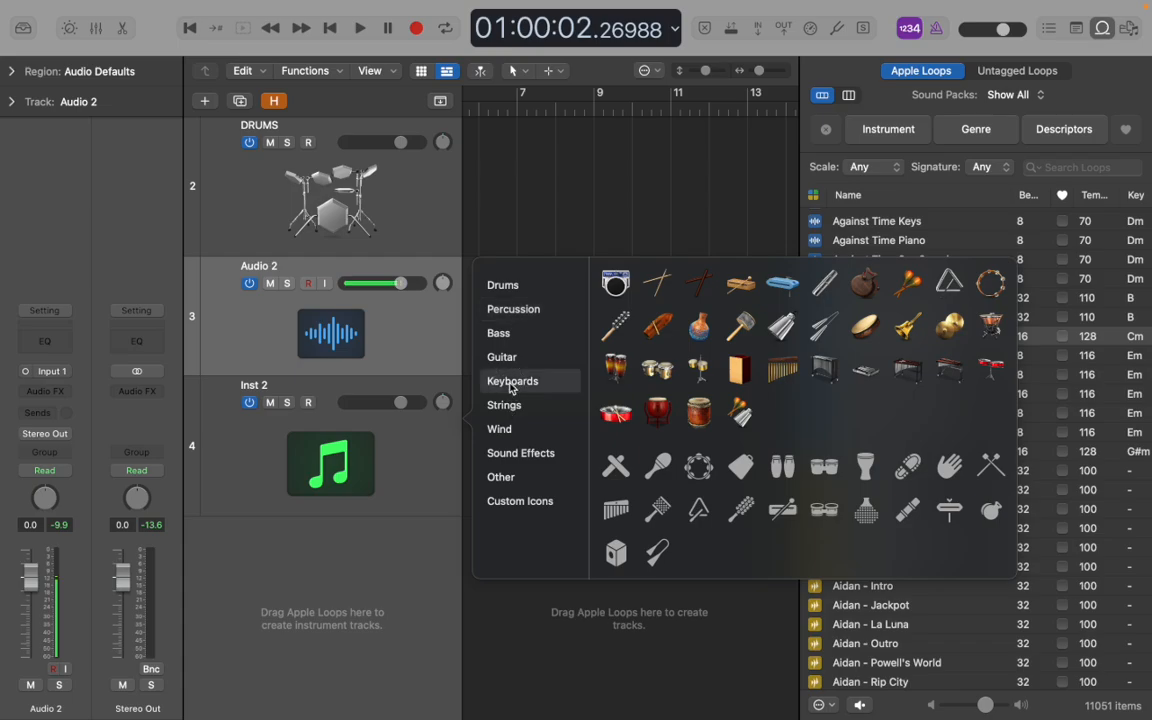
click(512, 384)
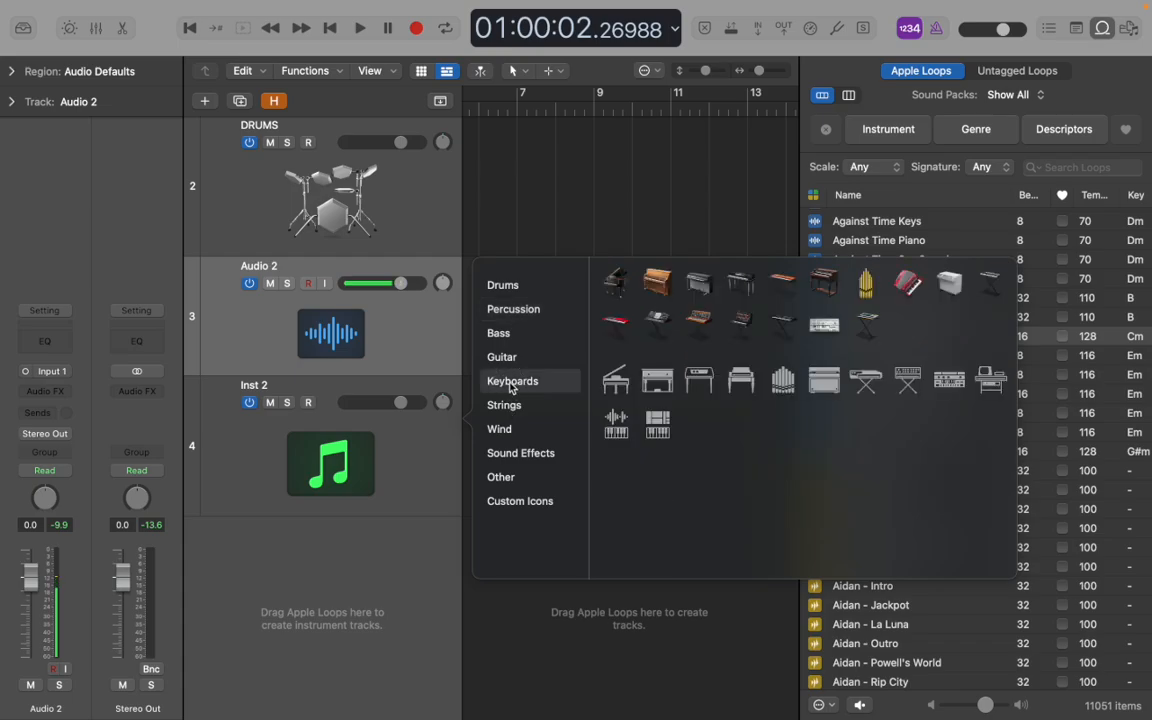
click(867, 326)
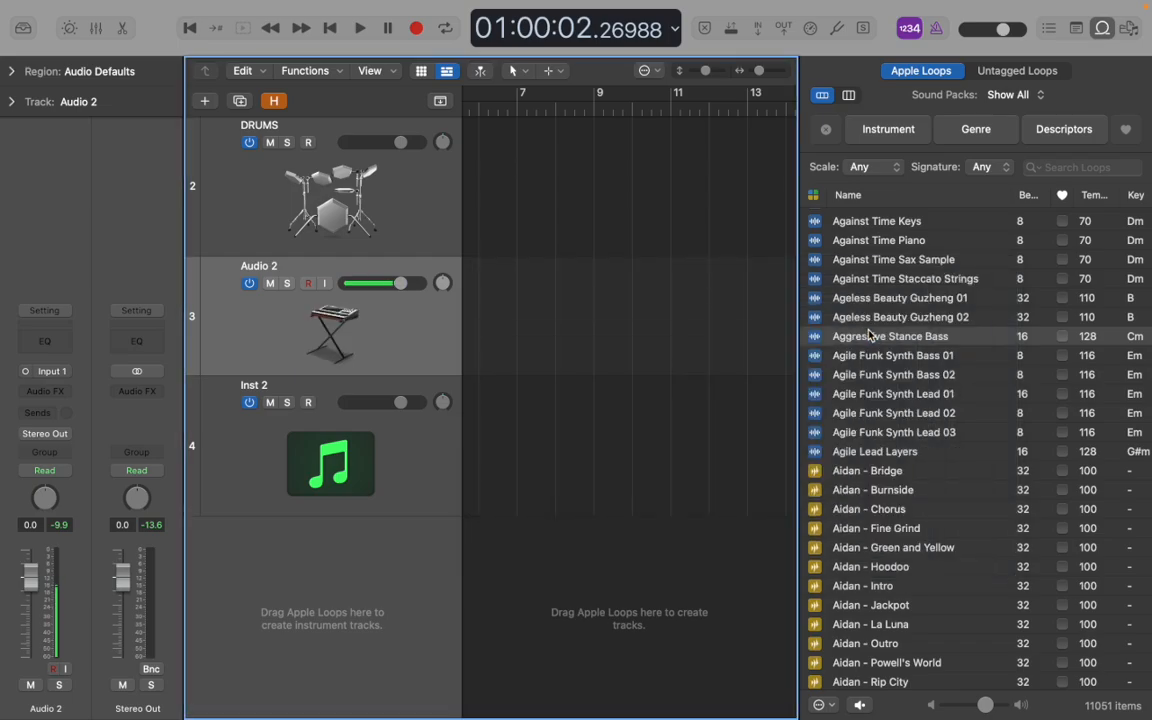
double_click(271, 267)
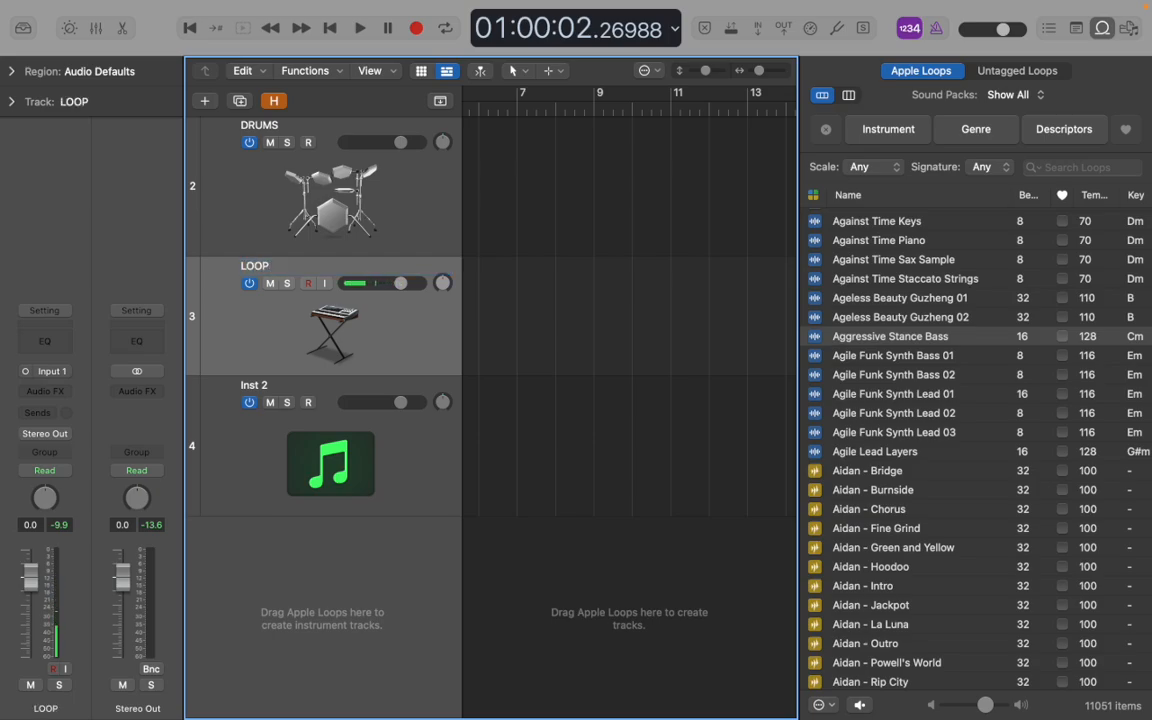
Delete the unused Inst 2 track
click(424, 445)
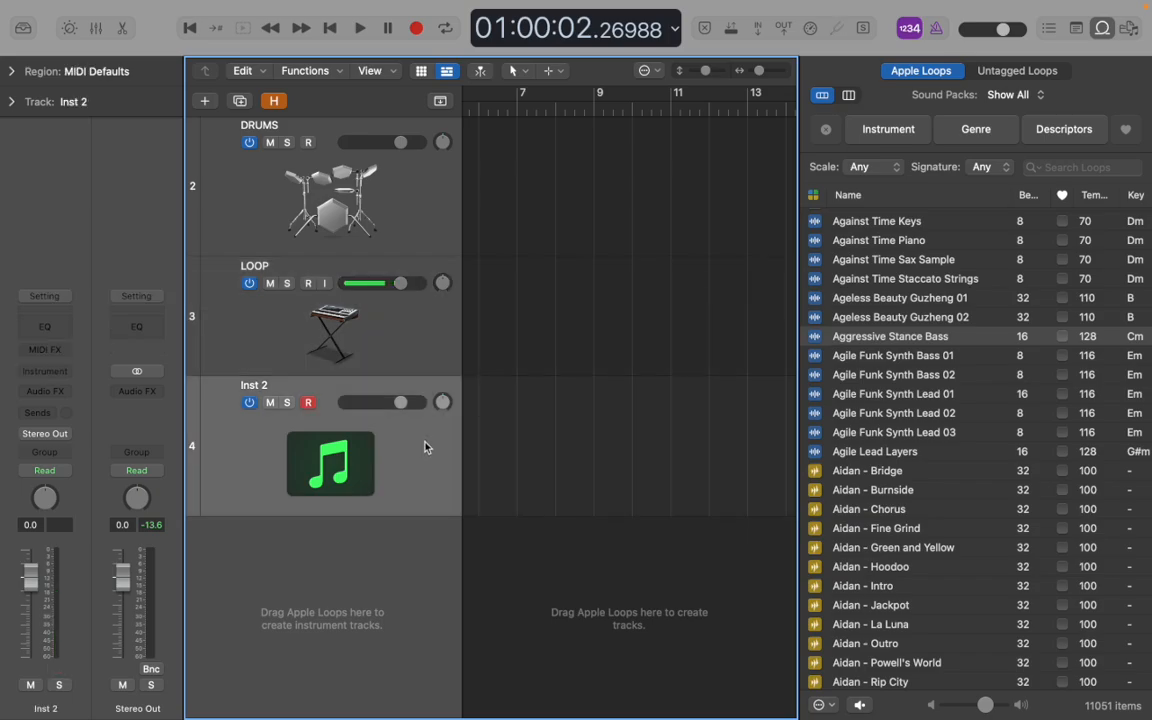
key(super+BackSpace)
click(443, 217)
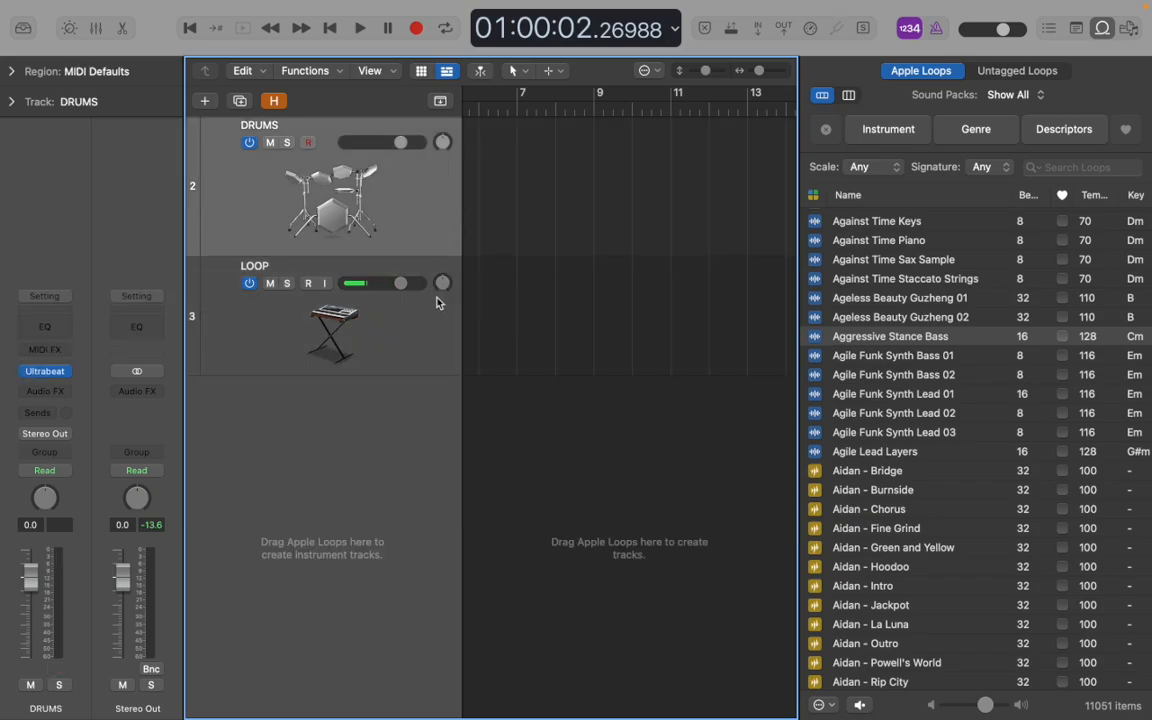
Place the Aggressive Stance Bass loop at bar 1 on the LOOP track, choosing to create a new stereo track for it
click(400, 270)
drag(825, 342, 475, 326)
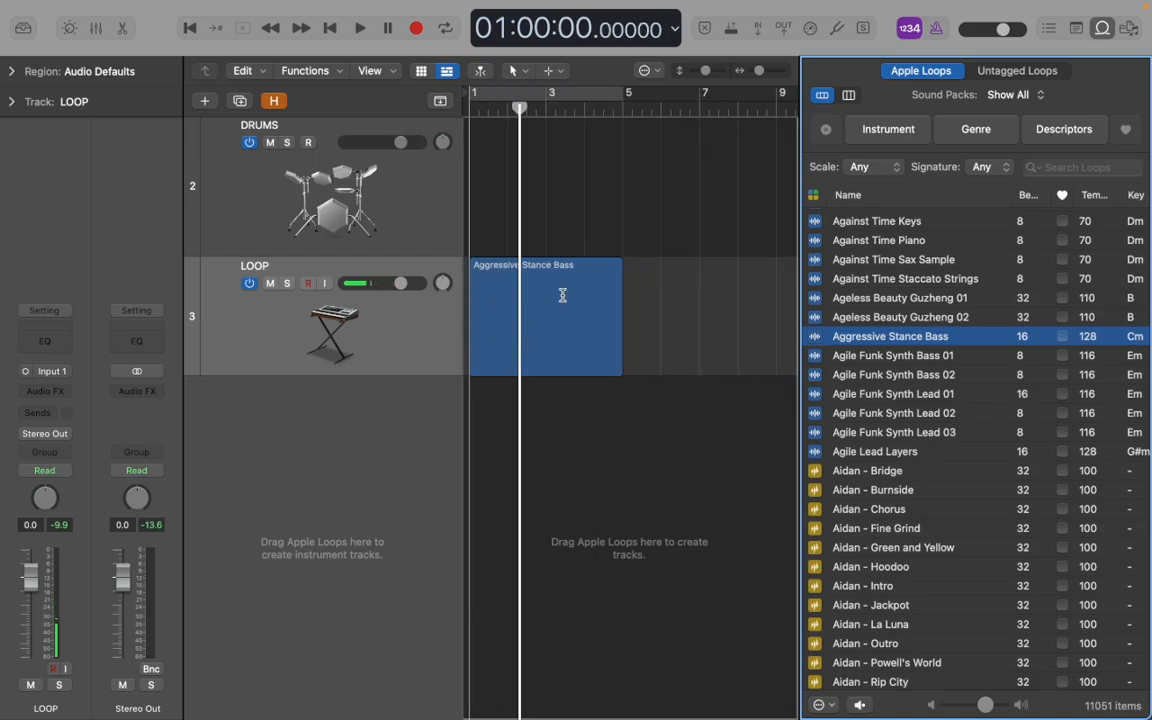
drag(562, 295, 562, 295)
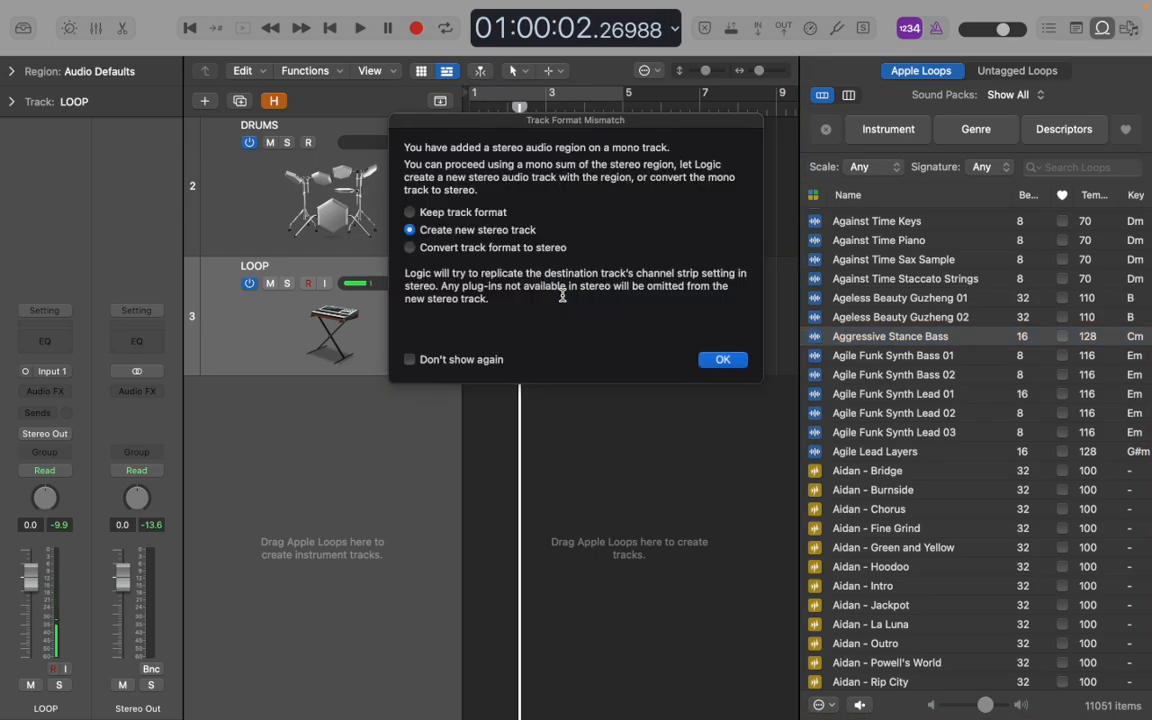
click(729, 366)
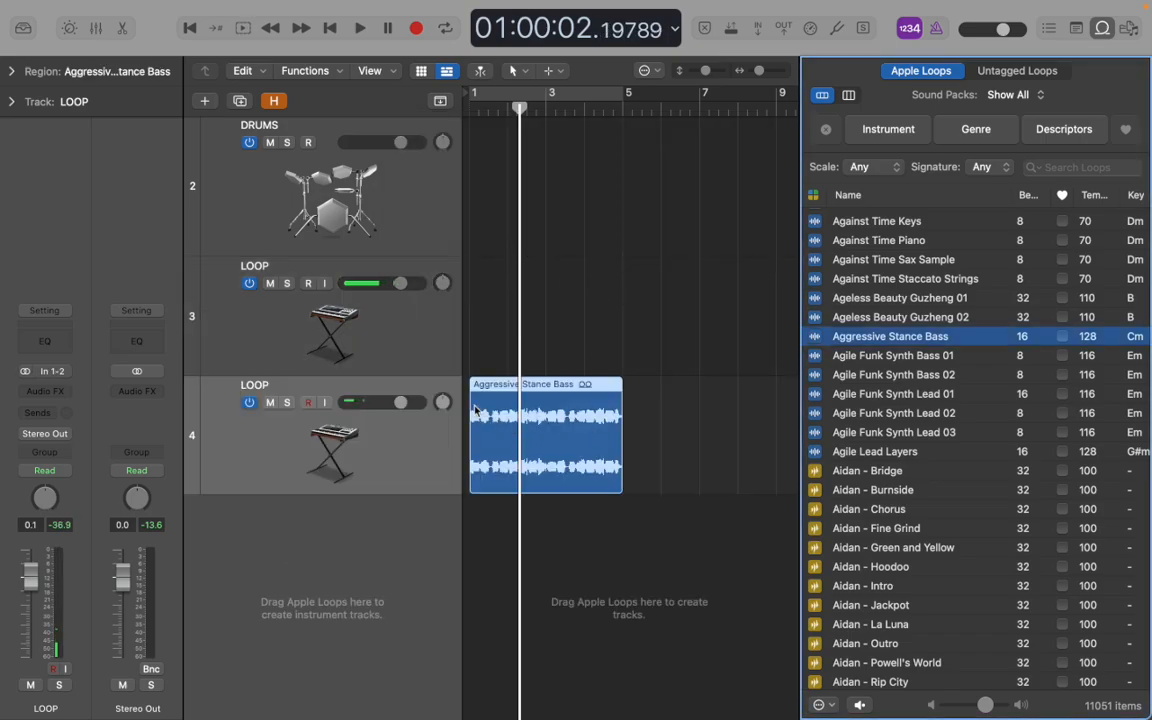
Delete the empty mono LOOP track, keeping the stereo one that holds the Aggressive Stance Bass region
click(434, 357)
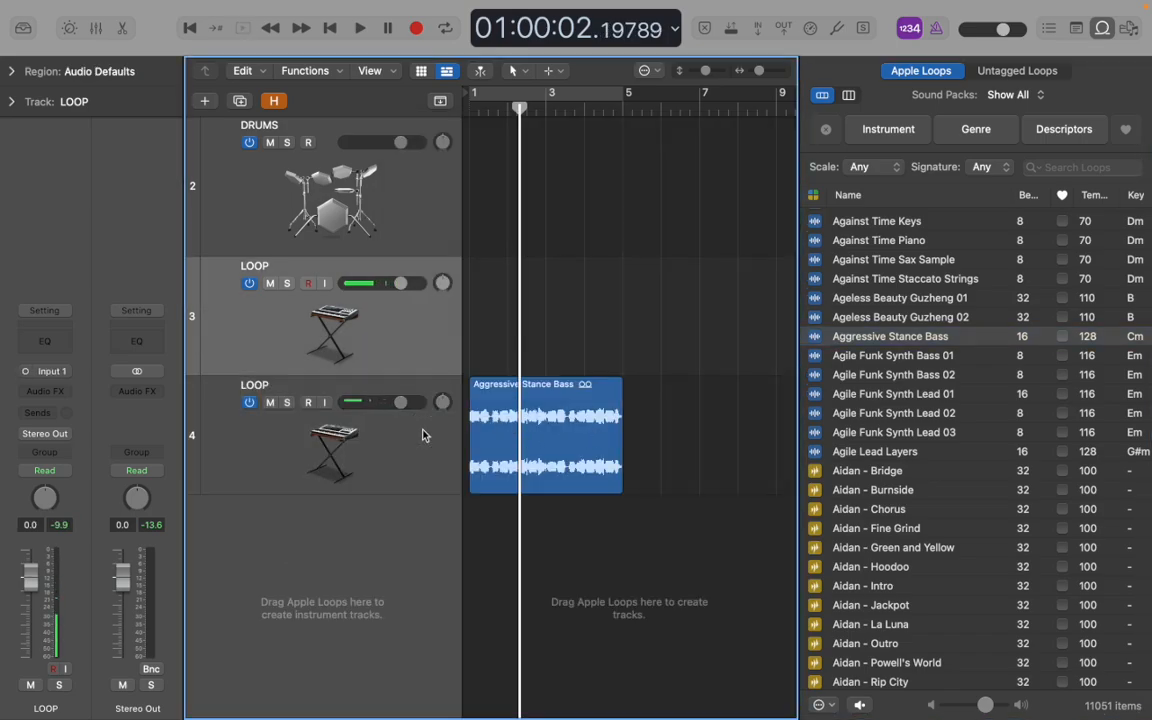
click(425, 435)
click(422, 362)
key(super+BackSpace)
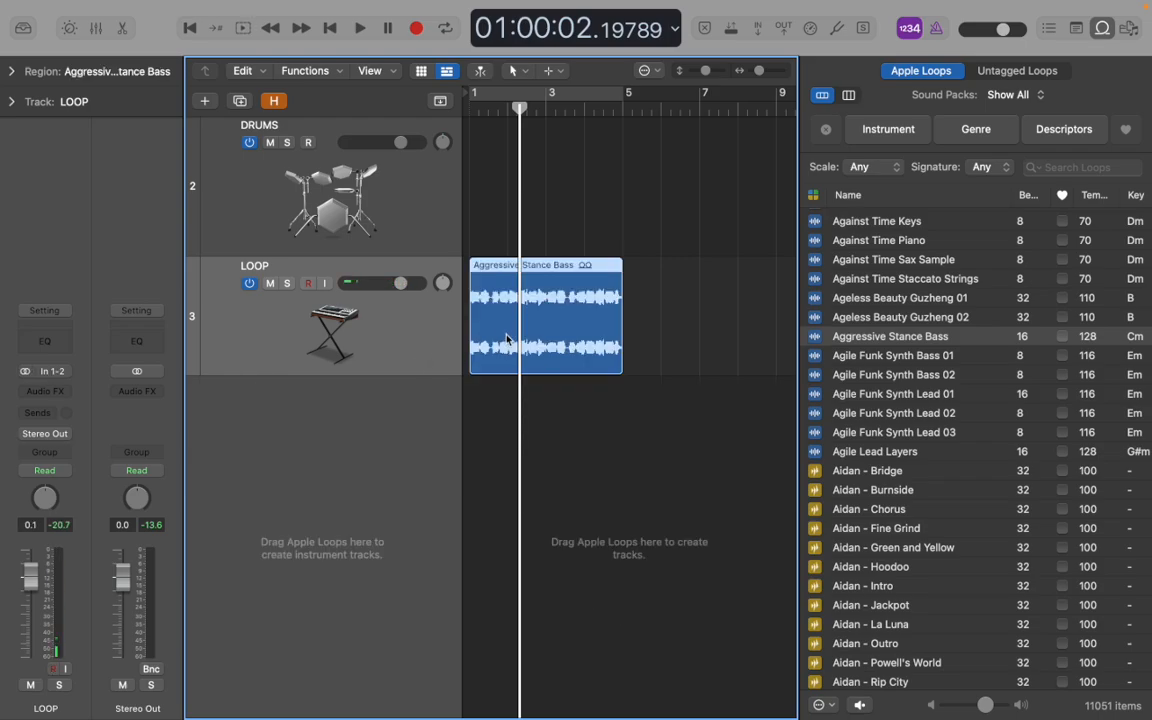
Play the project from the beginning to hear the Aggressive Stance Bass region
key(Return)
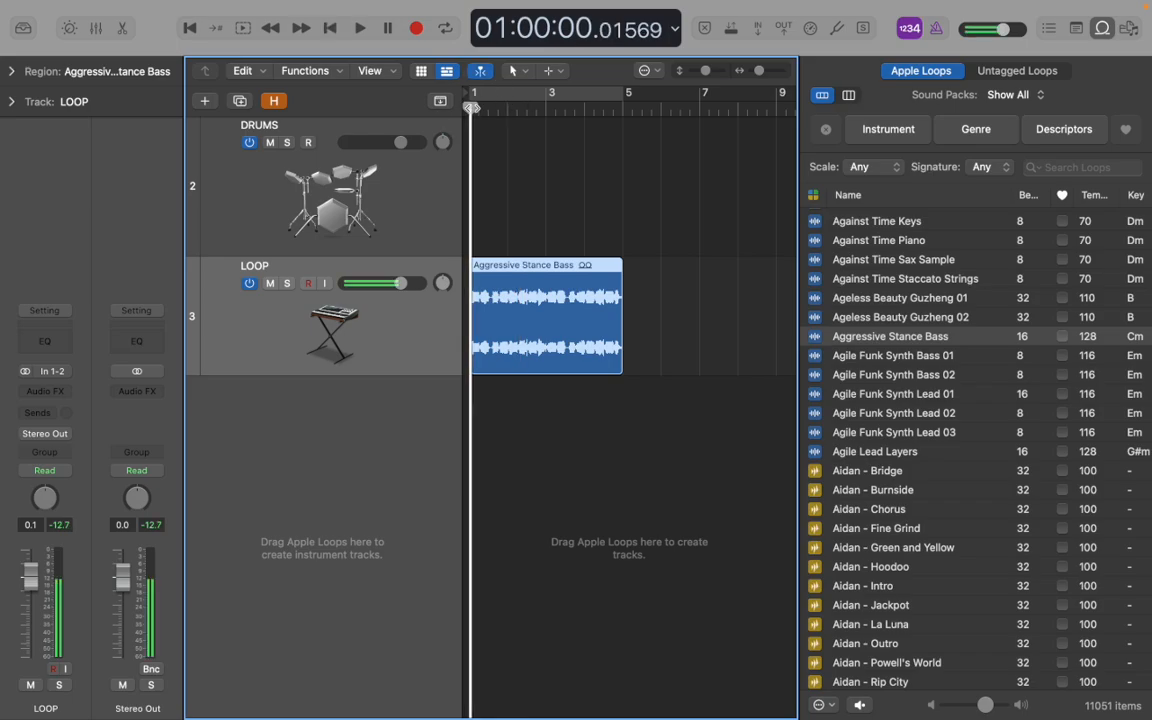
key(space)
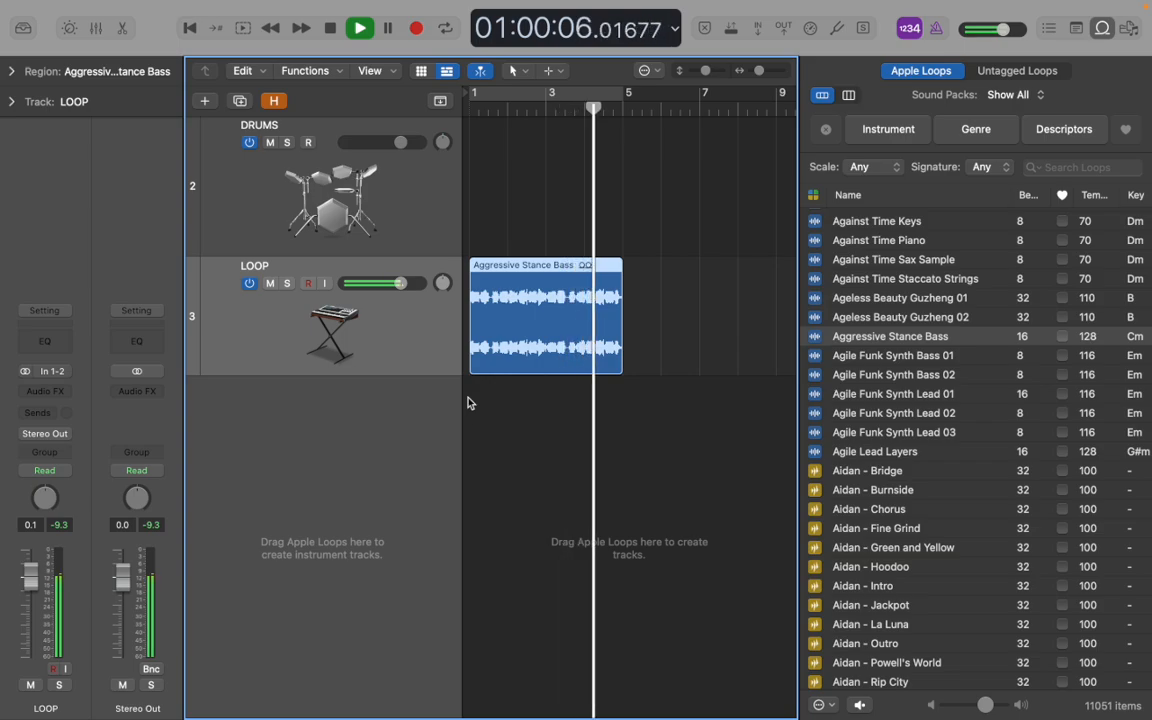
Stop playback and repeat the Aggressive Stance Bass region once, directly after the original at bar 5
key(space)
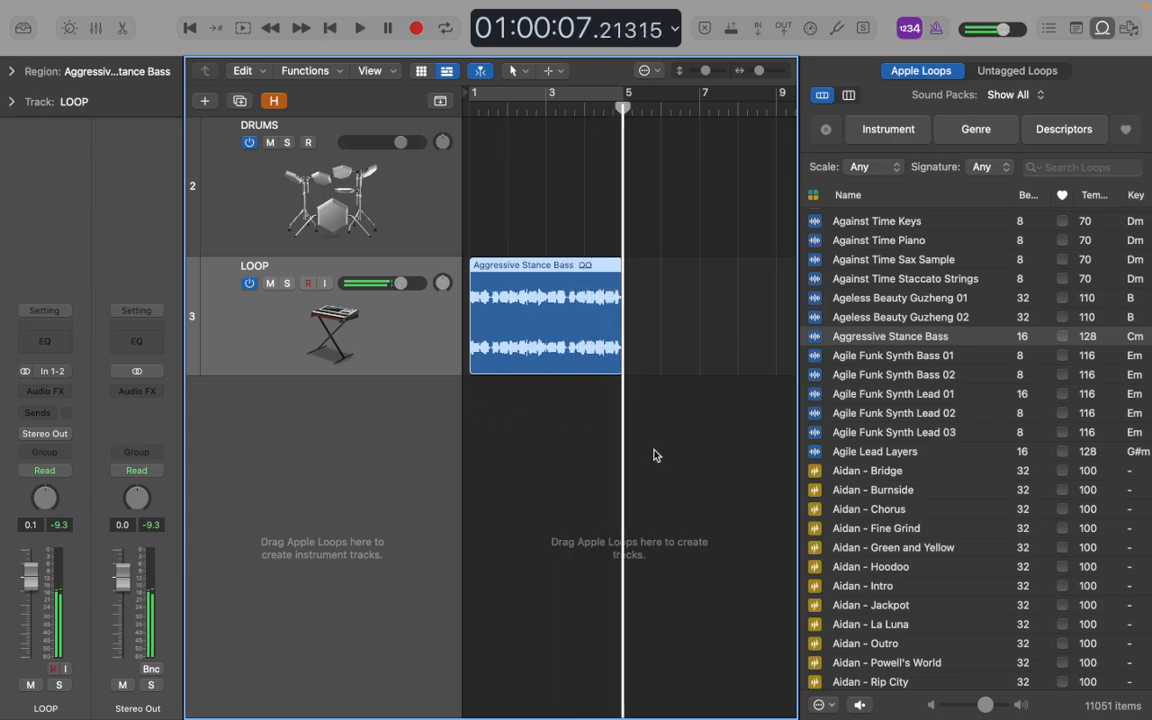
click(655, 455)
click(576, 327)
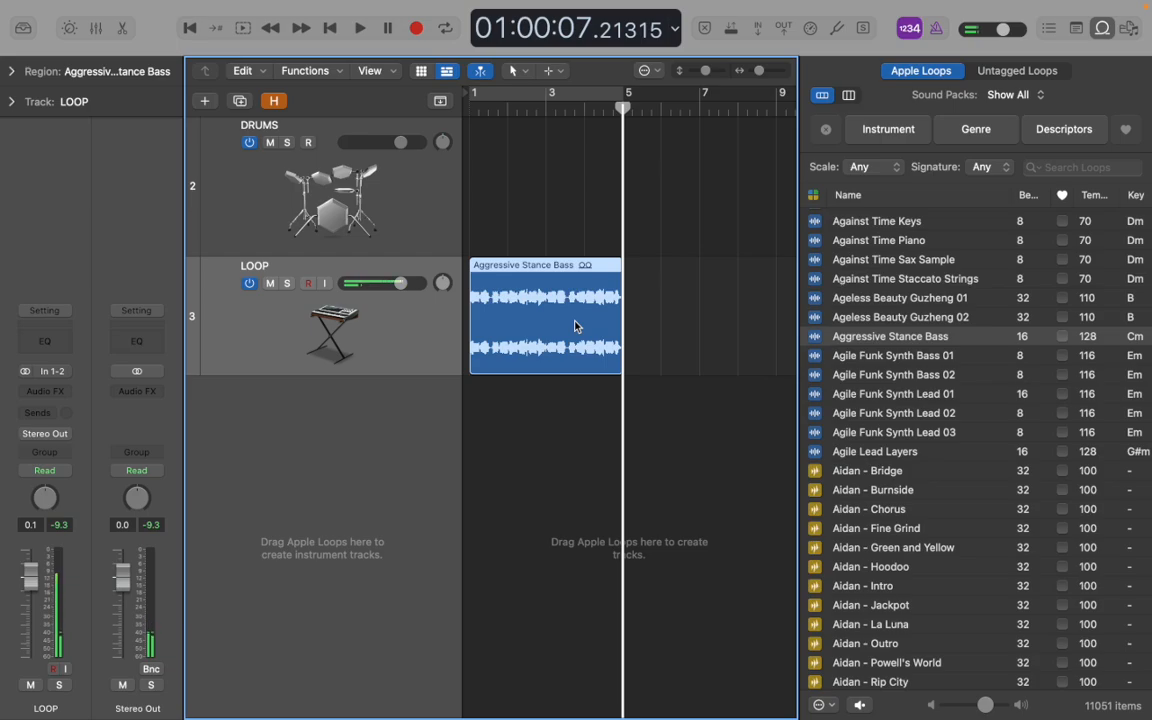
key(super+r)
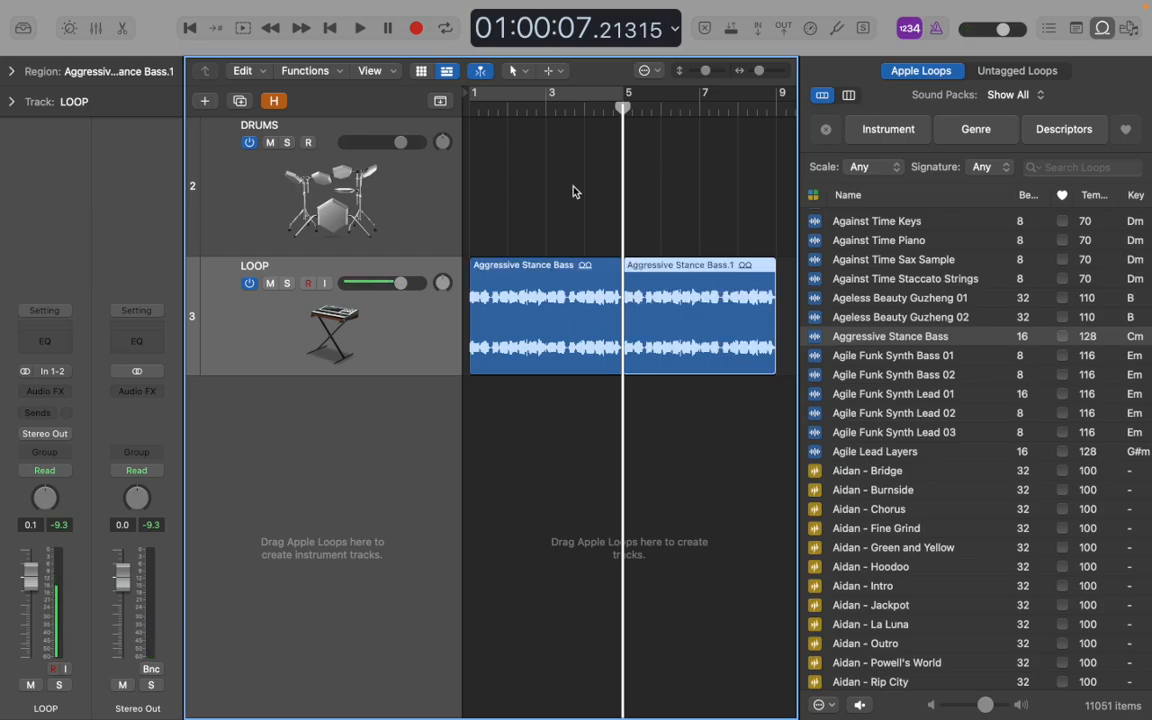
Play the start of the repeated bass loop, stop, and return the playhead to bar 1
key(Return)
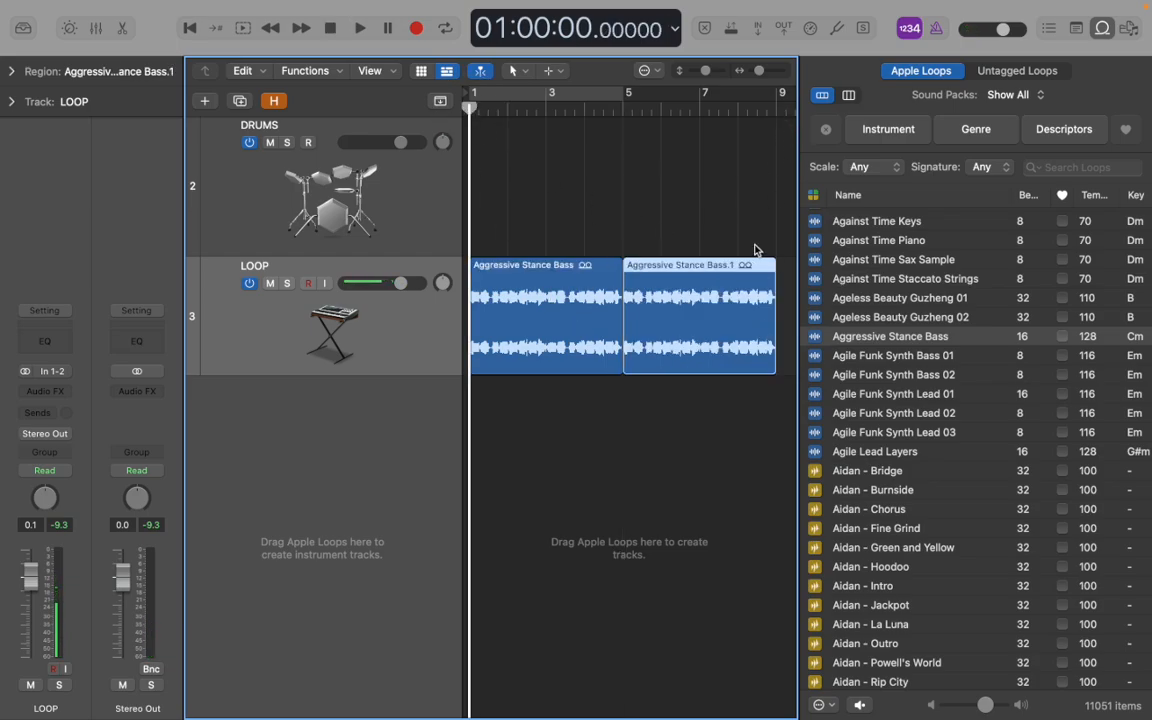
key(space)
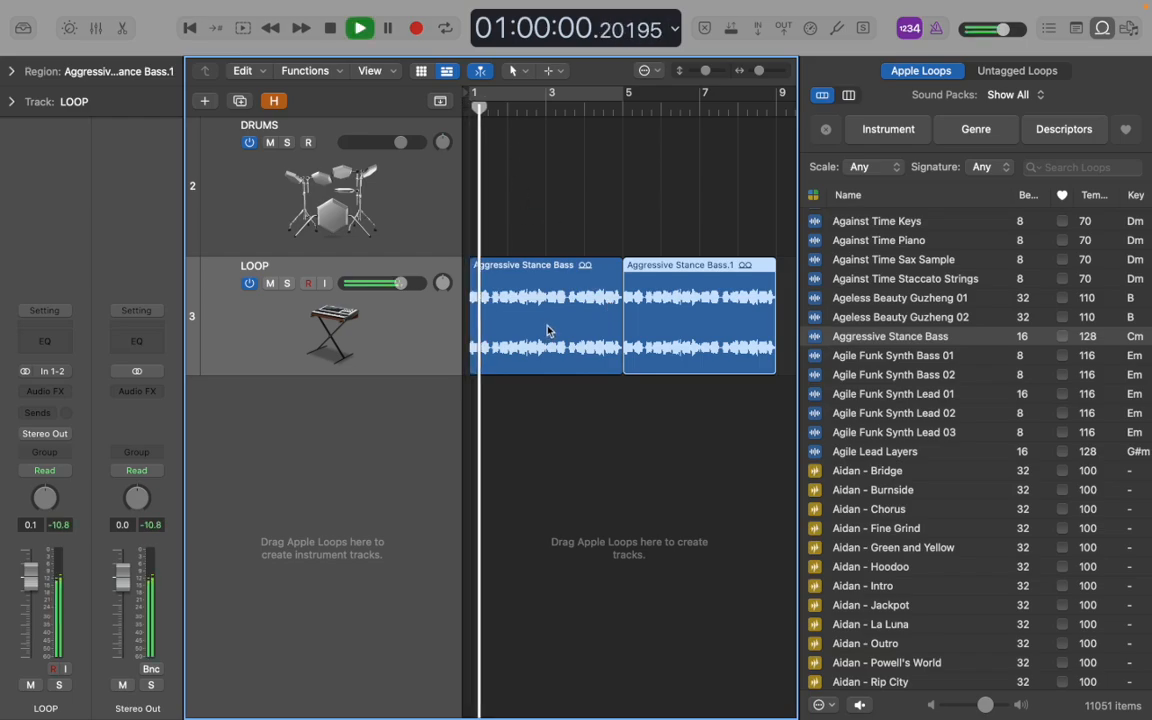
key(space)
key(Return)
Select the DRUMS track, open the Musical Typing keyboard and try the C1 kick and D1 snare over the bass loop
click(369, 178)
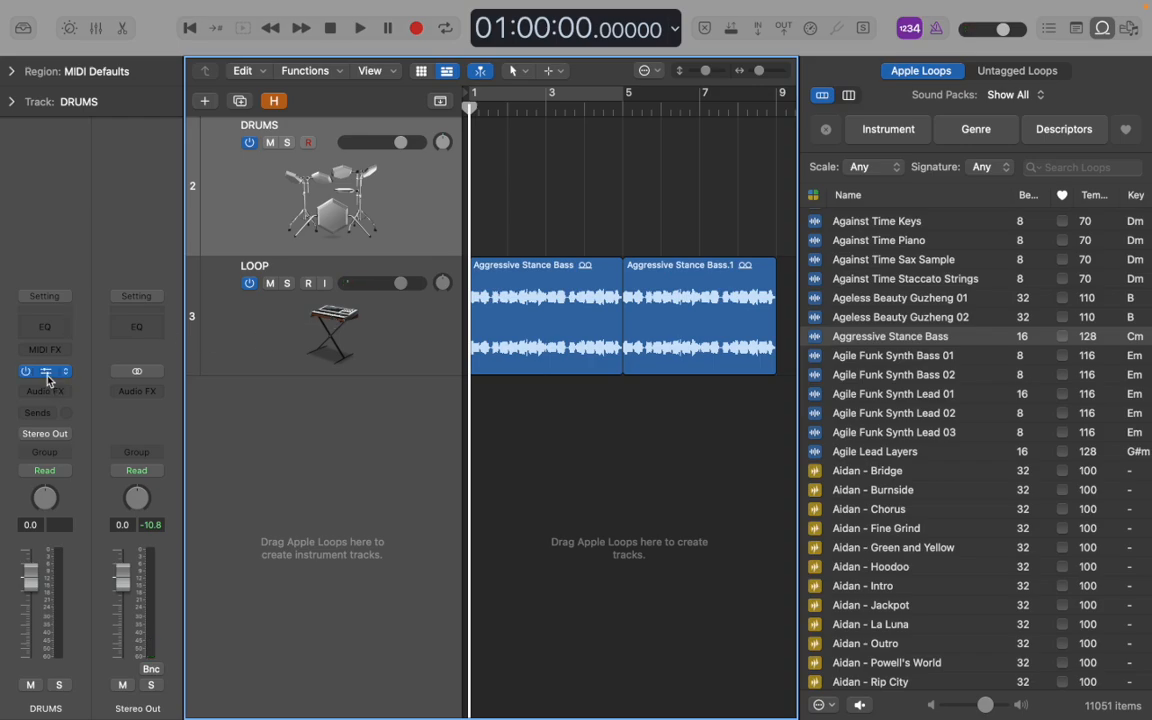
key(super+k)
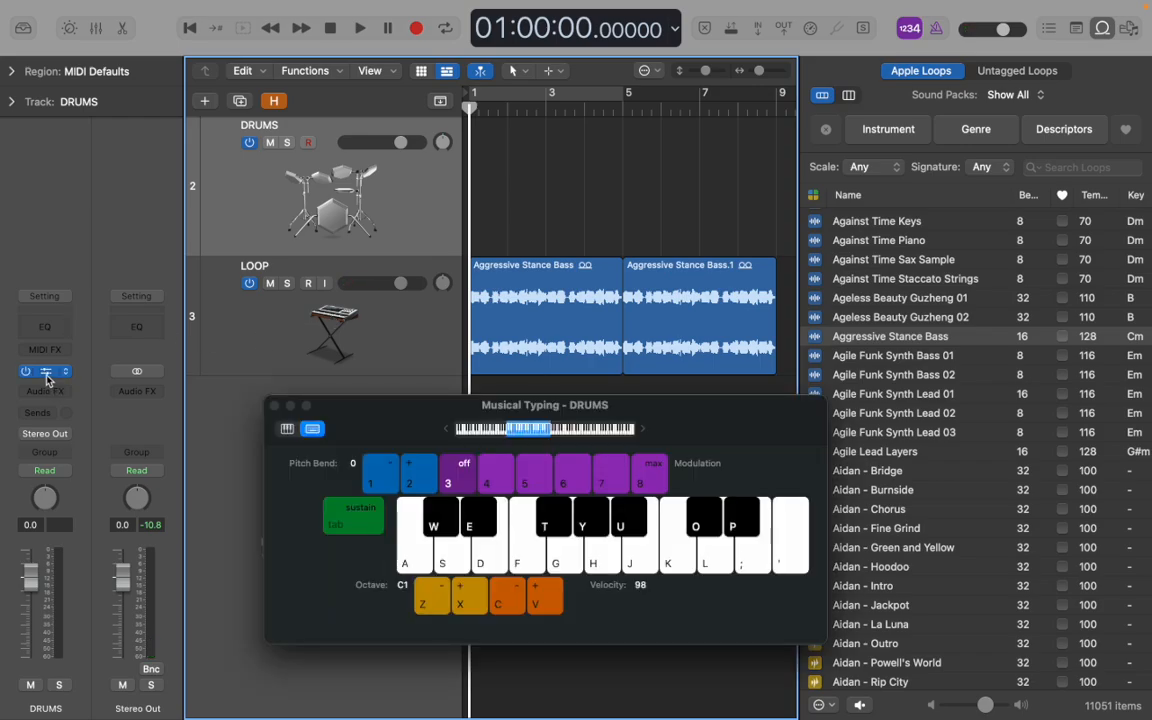
key(a)
key(a)
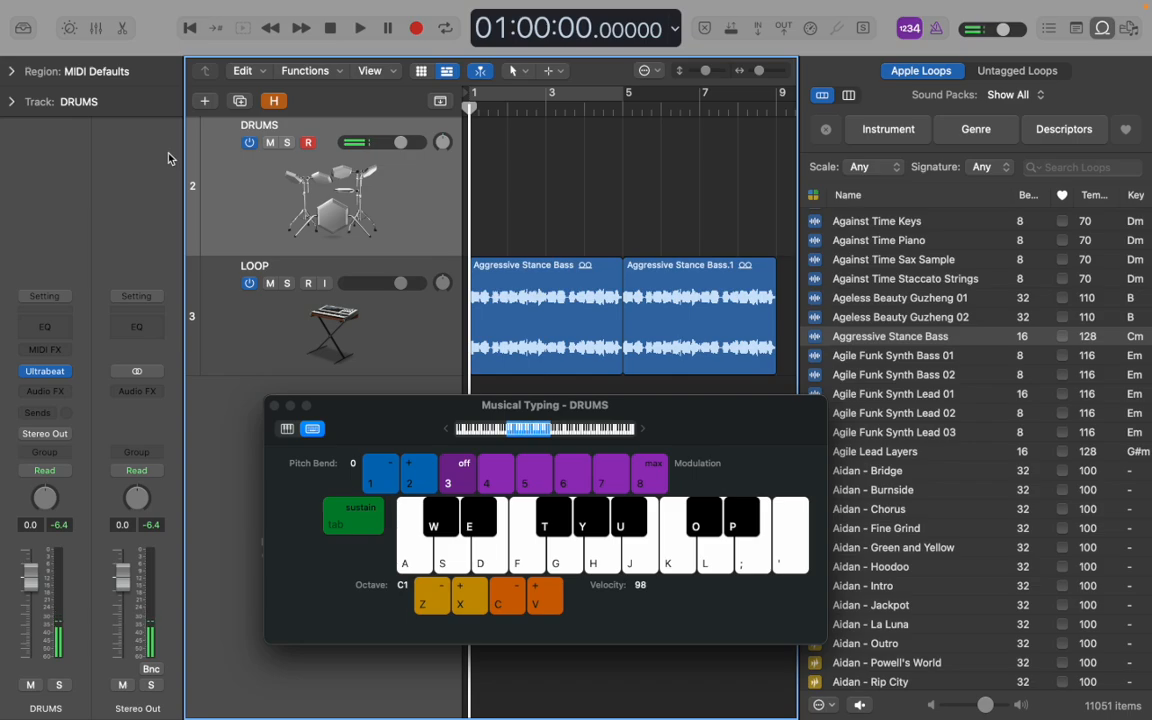
key(space)
key(s)
key(a)
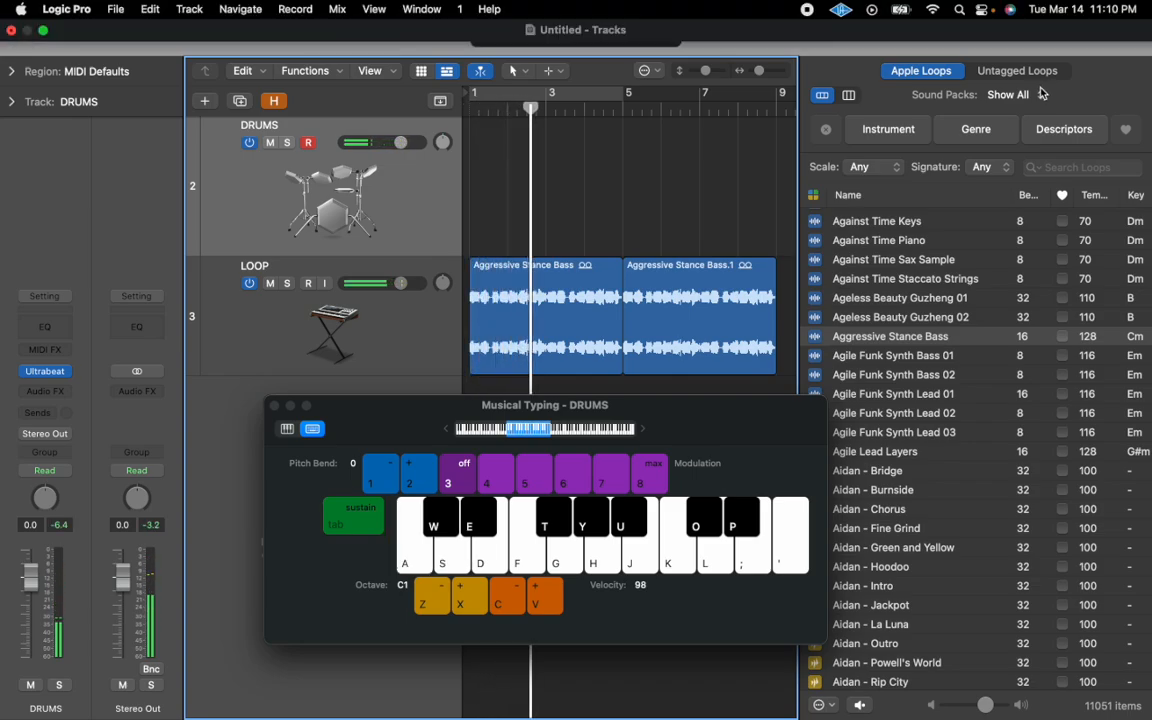
Return the playhead to bar 1 and expand the transport display to include bar position, tempo, time signature and MIDI input
key(Return)
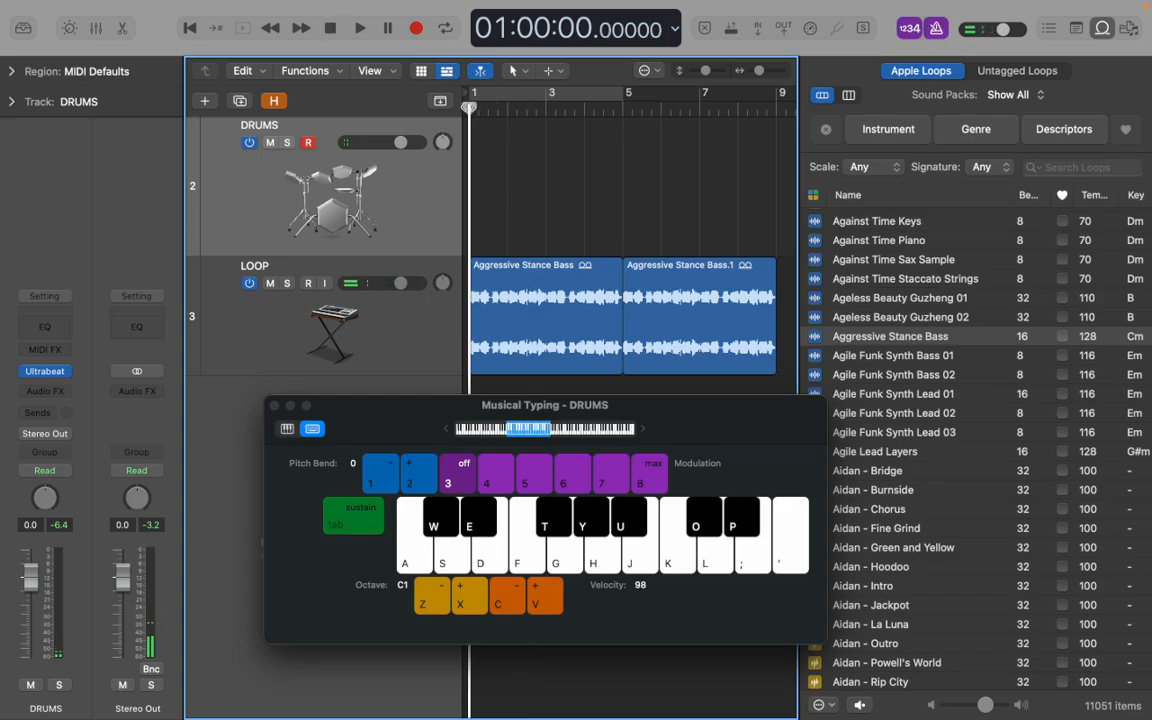
click(675, 28)
click(693, 46)
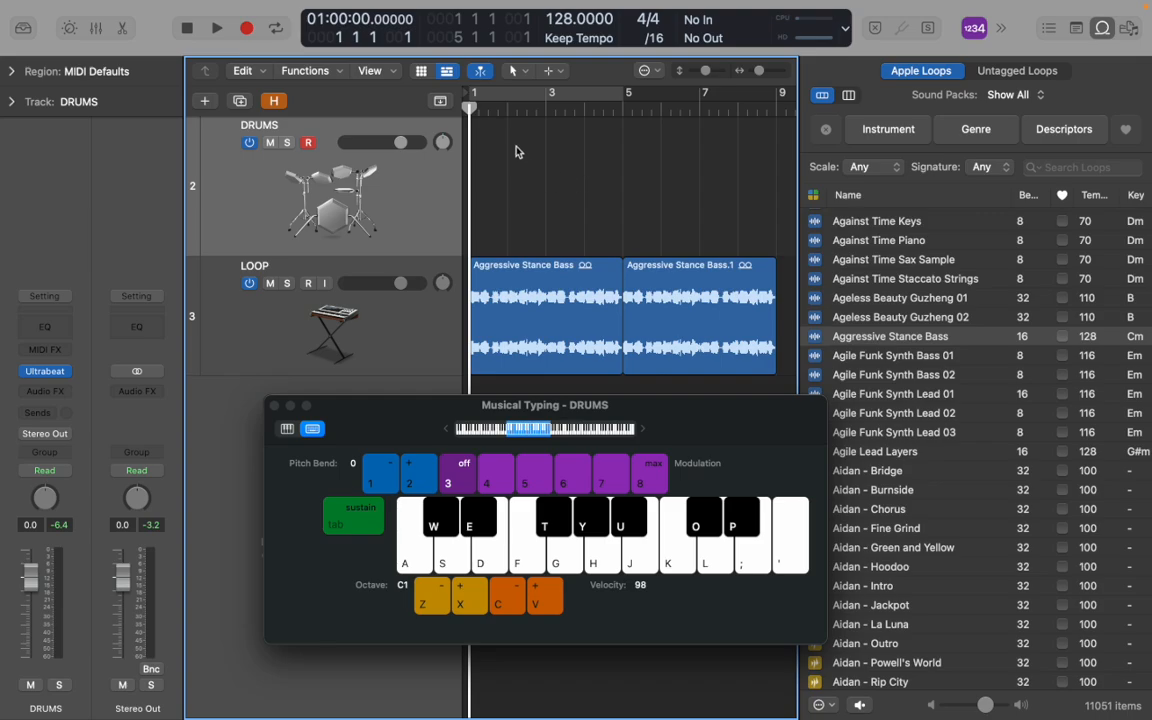
Play the bass loop from bar 1 and practise a kick and snare pattern over it, stopping near bar 9
key(space)
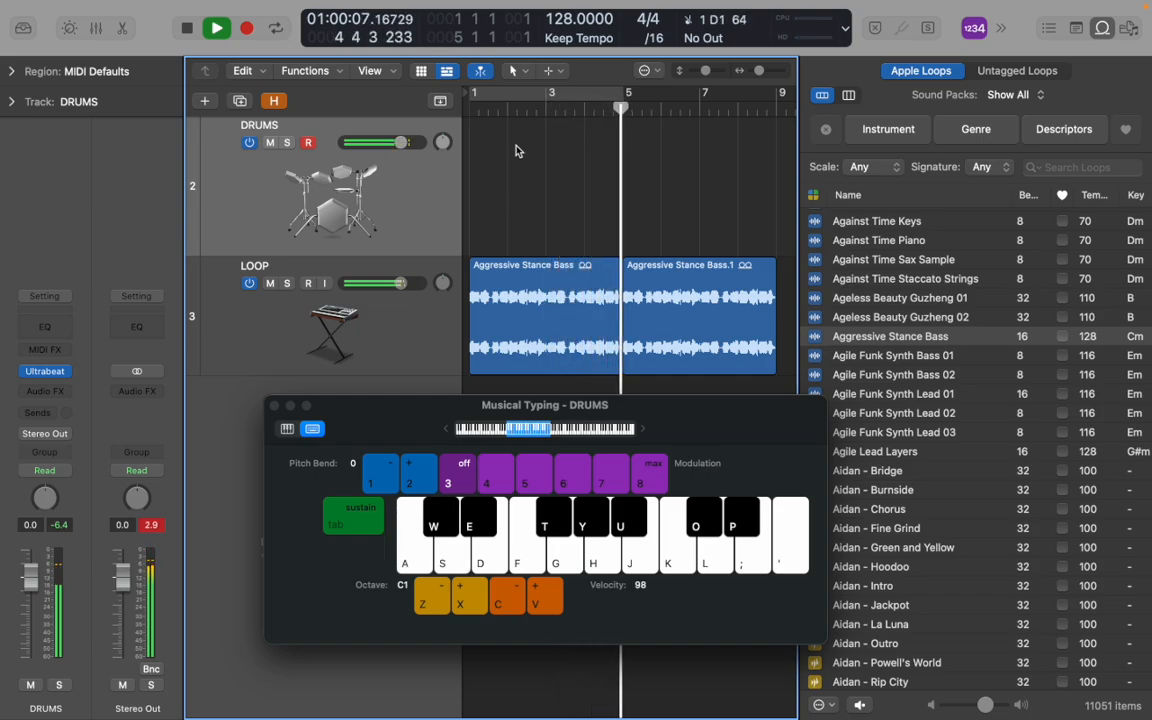
key(a)
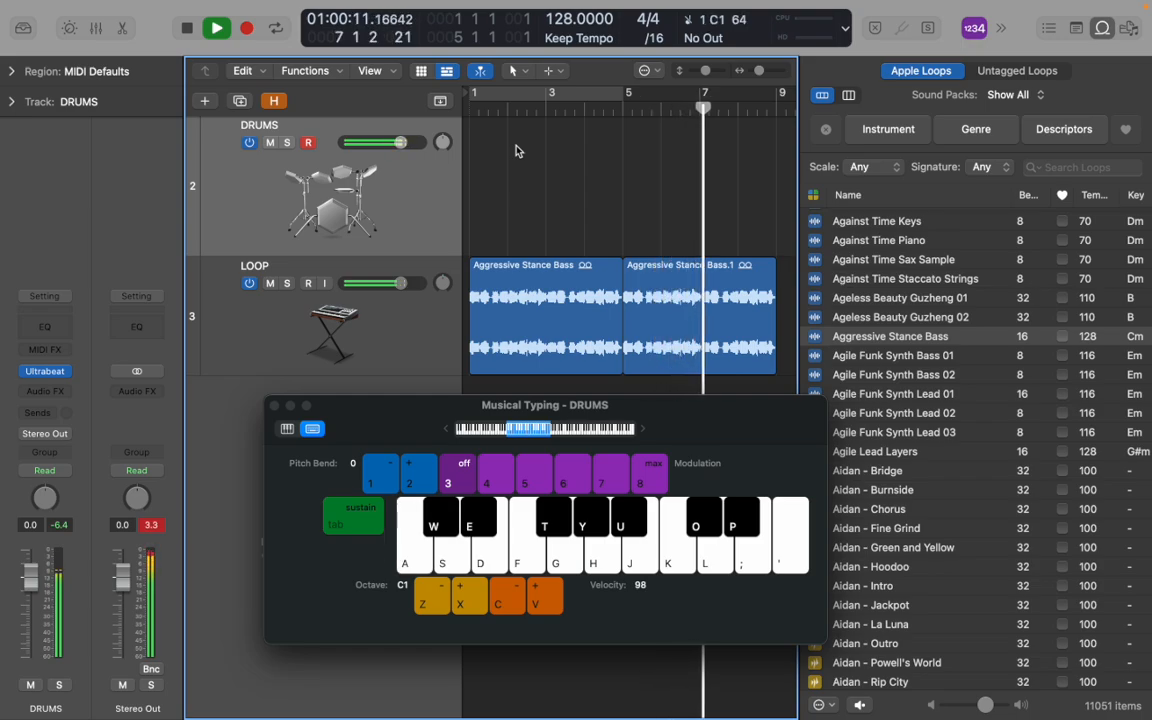
key(a)
key(a)
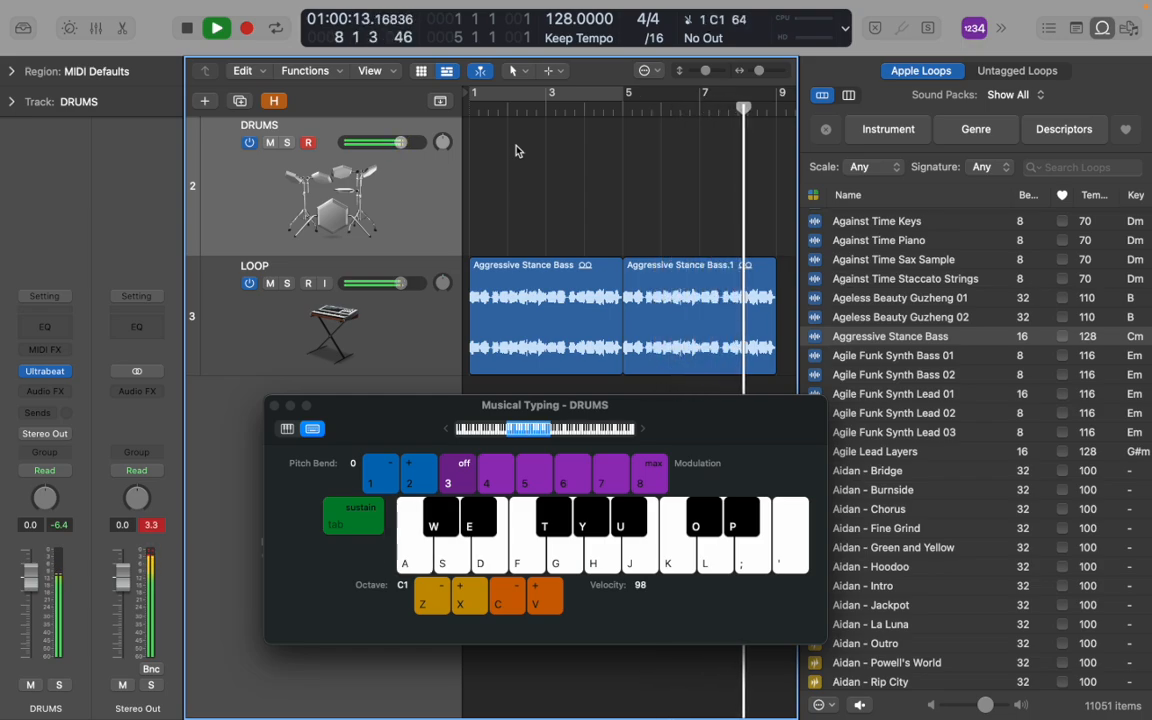
key(space)
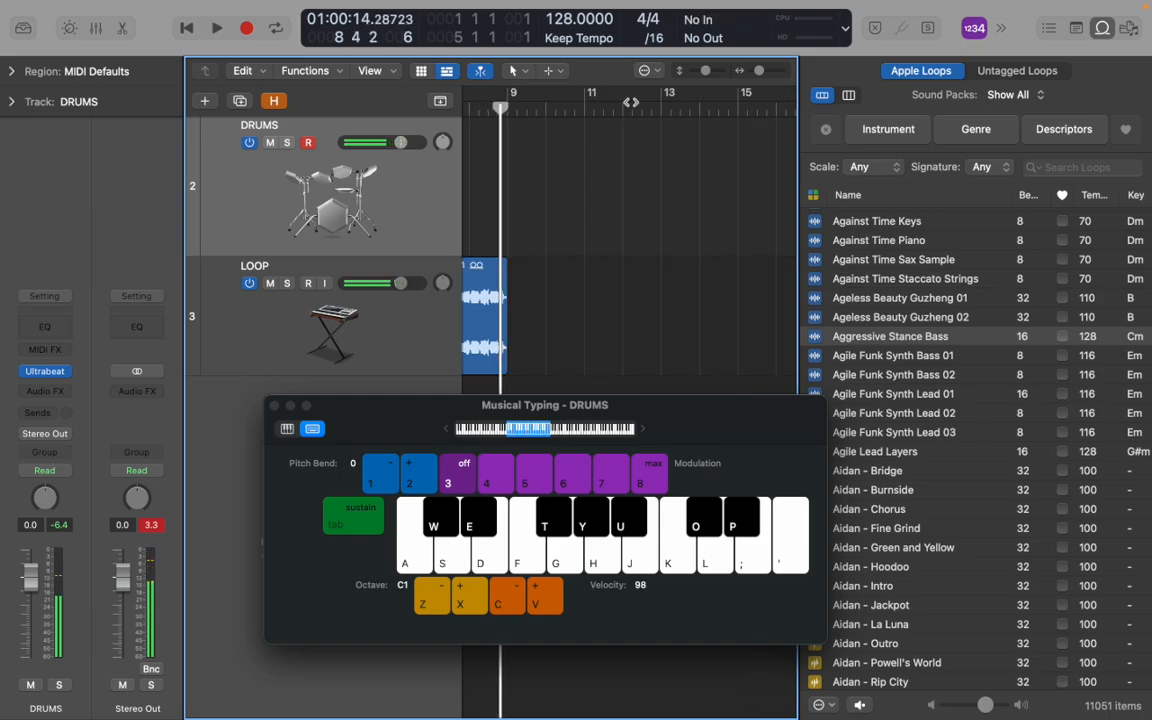
Restart from bar 1 and rehearse the C1 kick and D1 snare pattern, bringing the drums in around bar 3
scroll(456, 174, left, 8)
key(Return)
key(space)
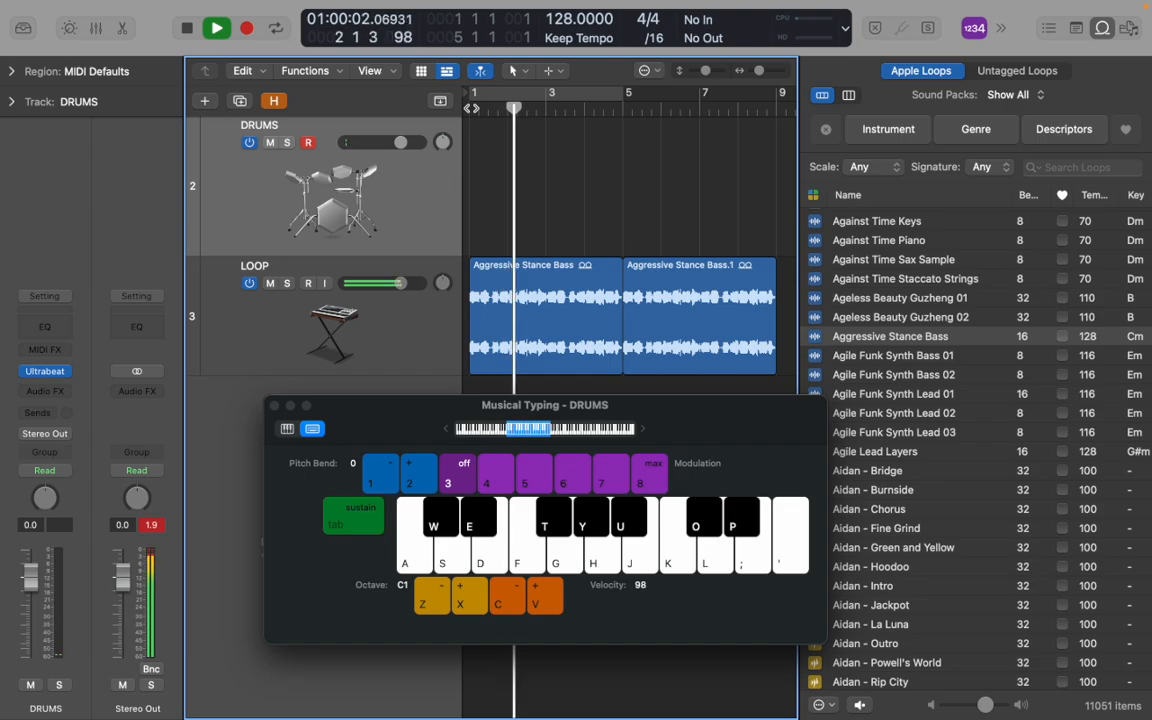
key(a)
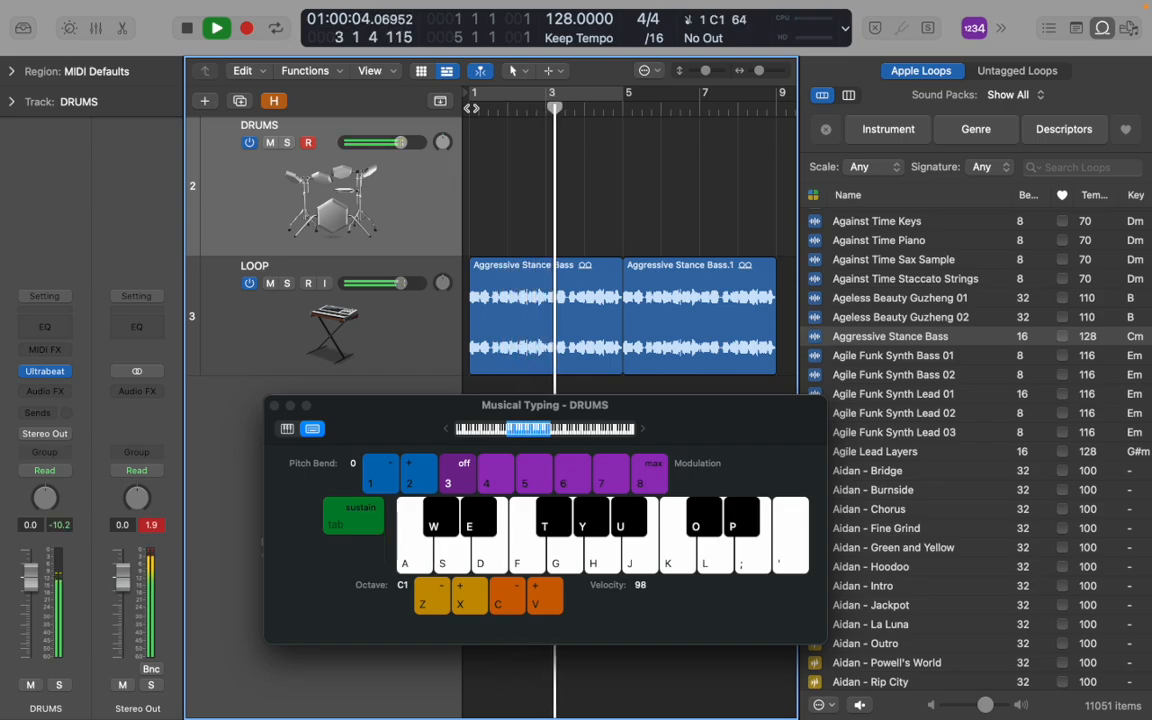
key(a)
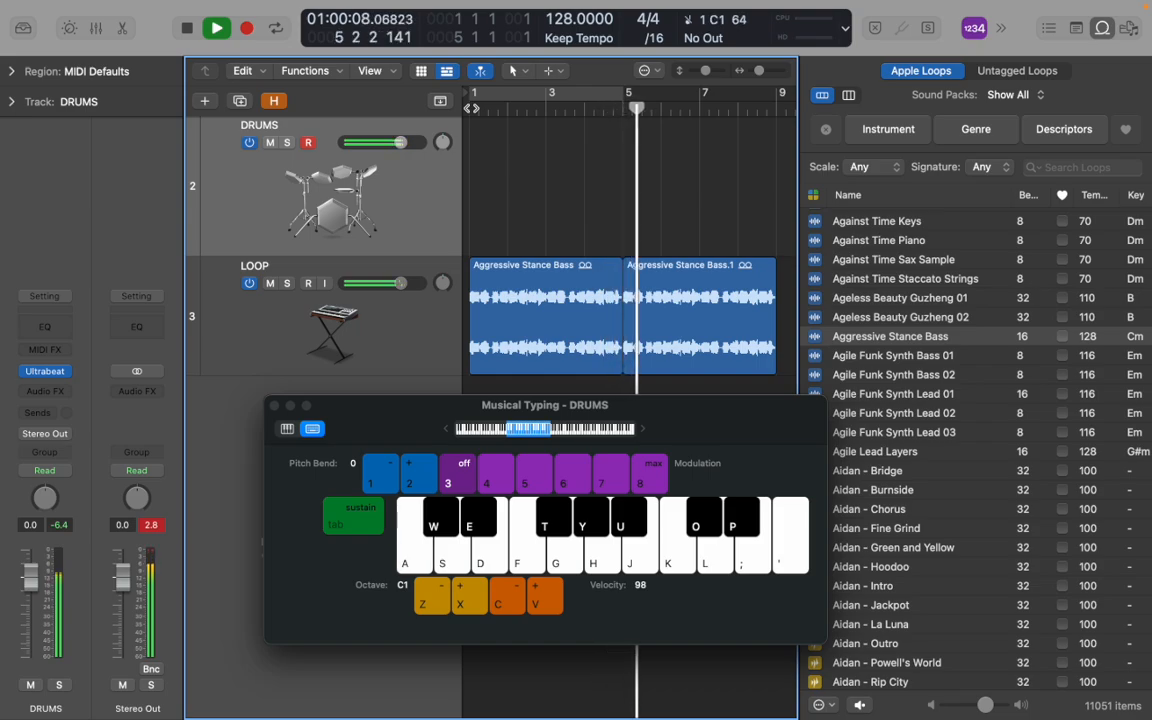
key(s)
key(a)
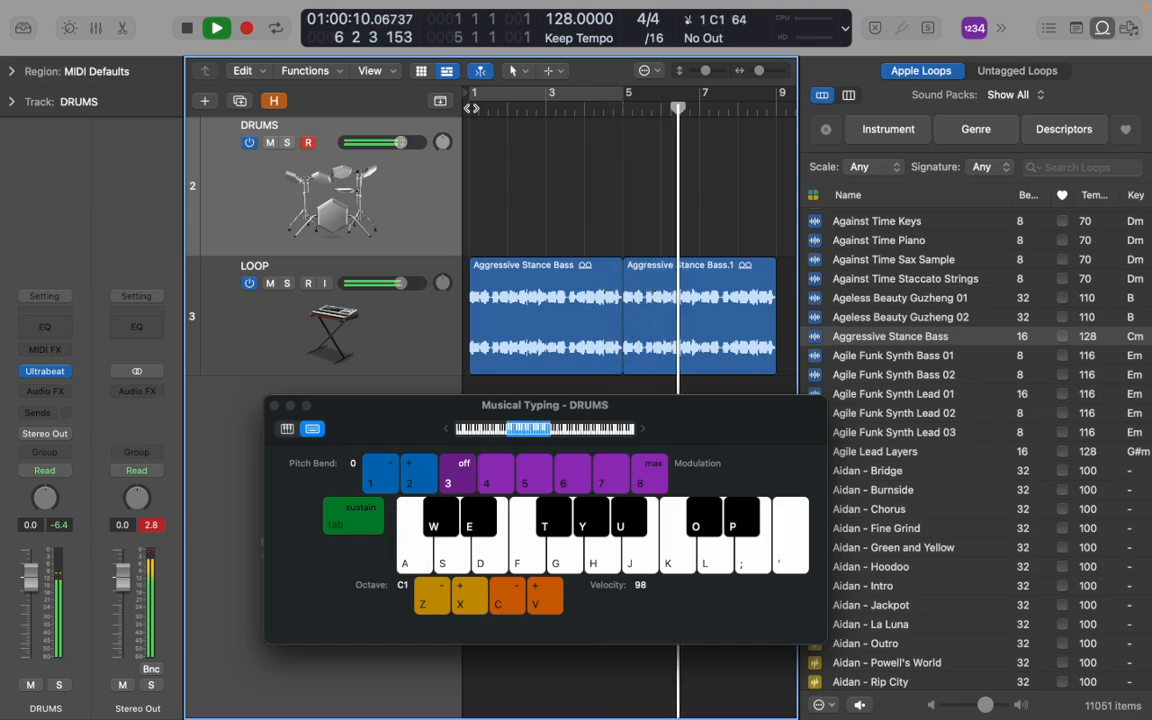
key(s)
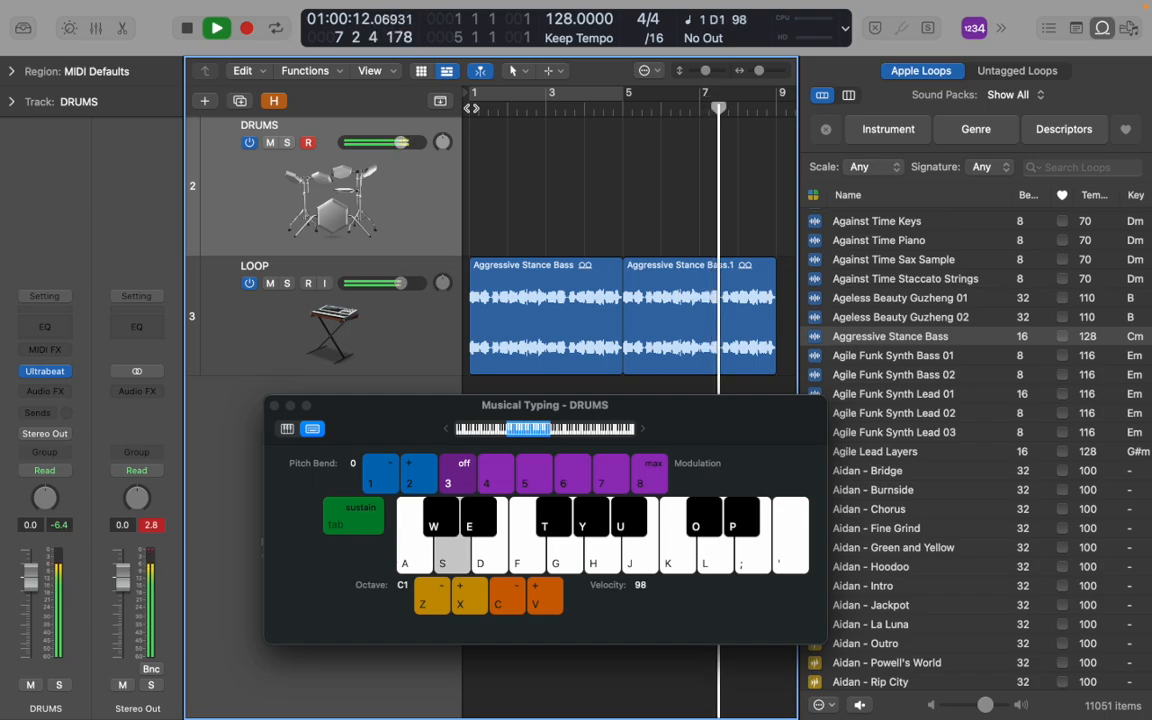
key(a)
key(a)
key(s)
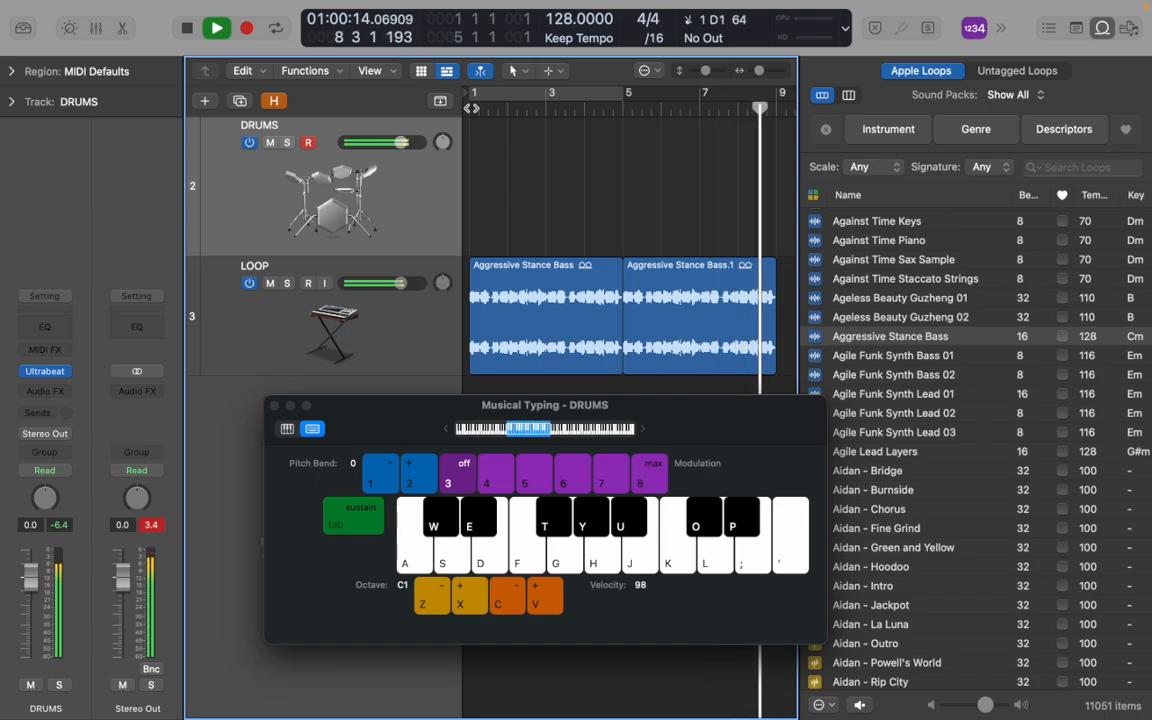
key(space)
Record the kick and snare pattern on the DRUMS track, starting from bar 1 and playing from bar 3 to about bar 9
scroll(615, 262, left, 10)
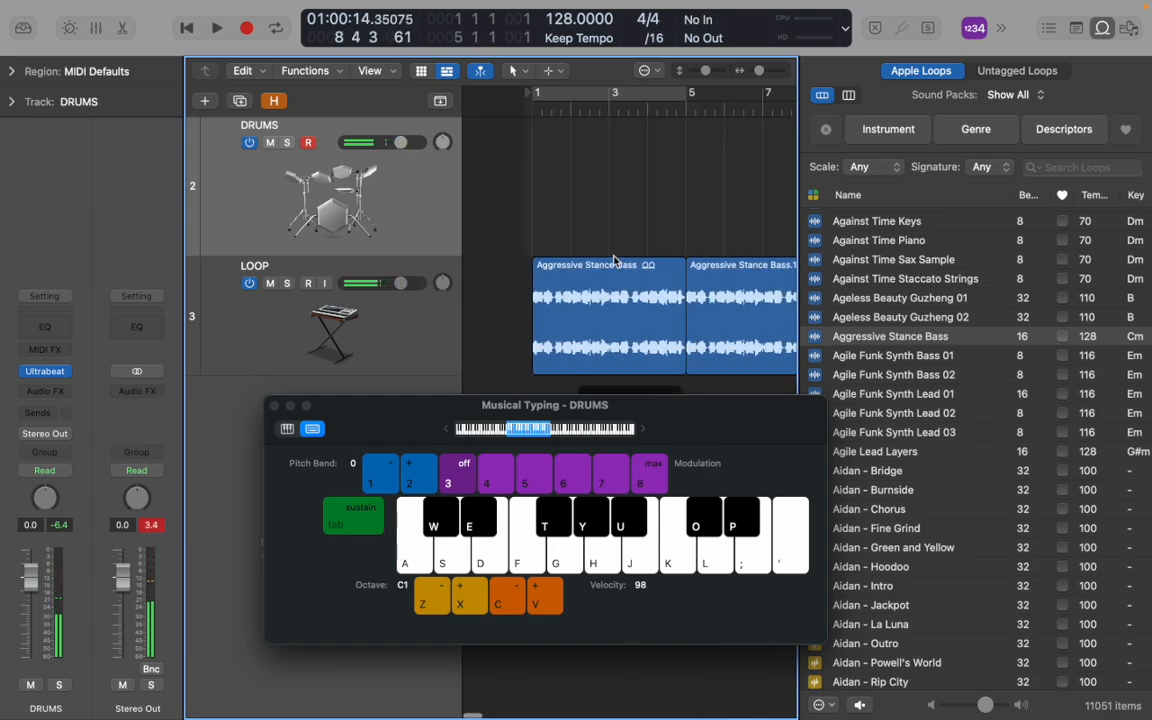
click(471, 108)
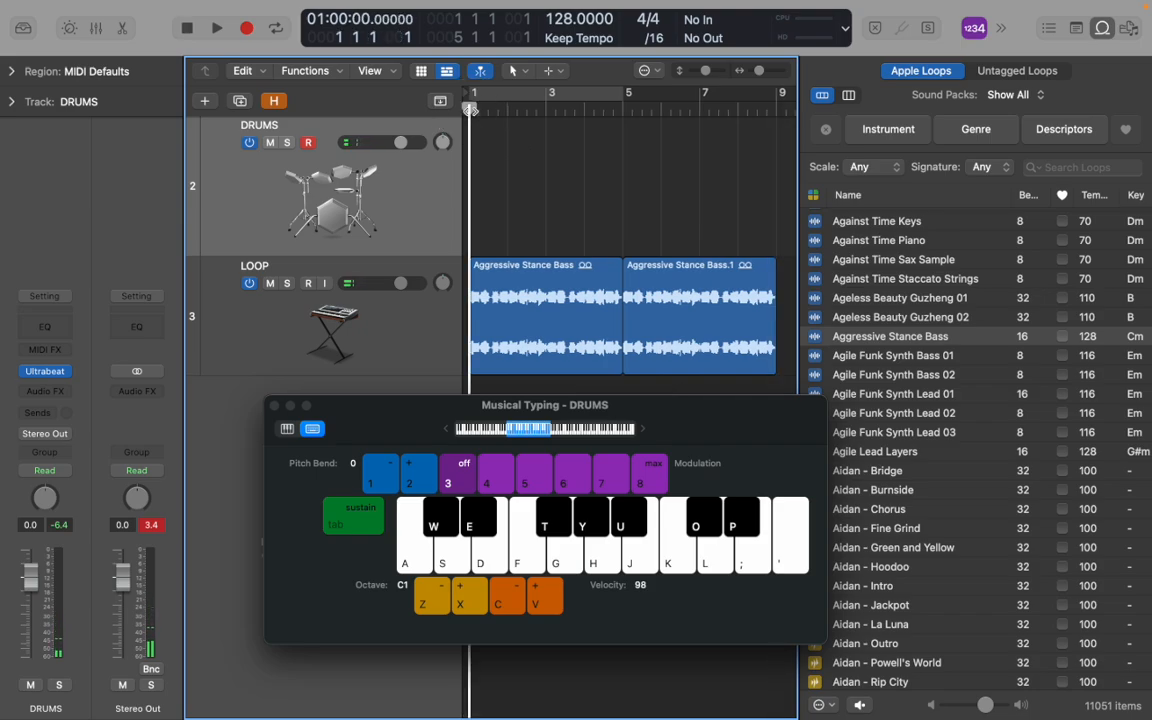
key(r)
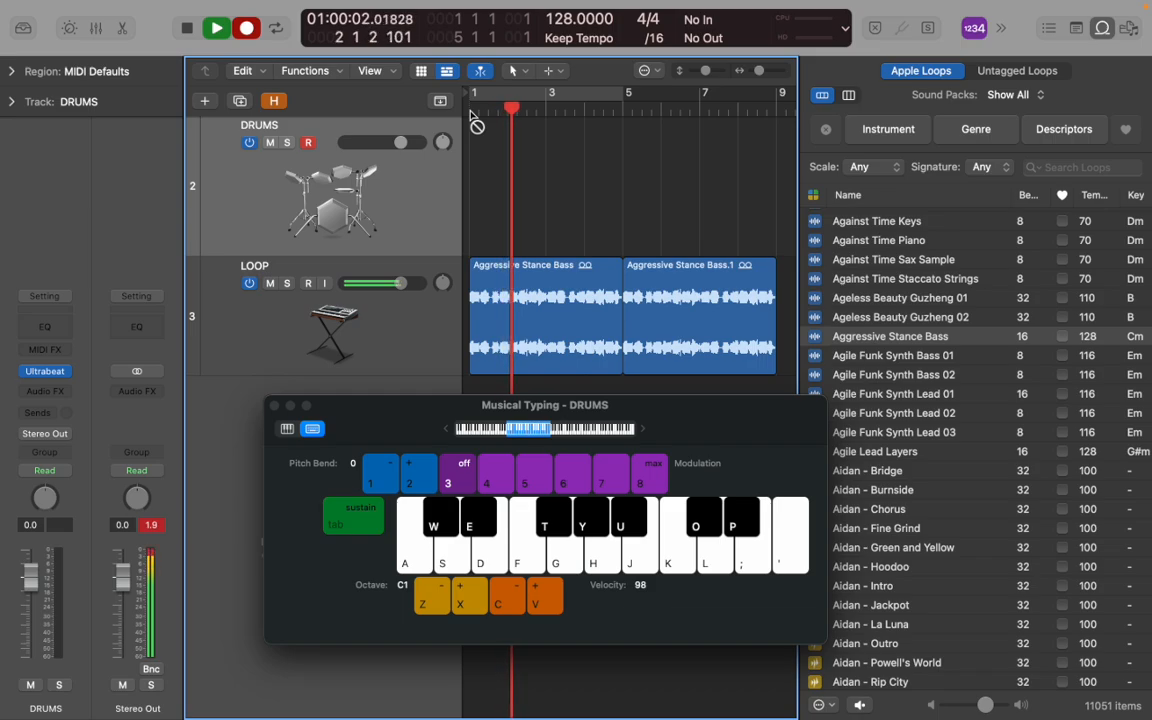
key(a)
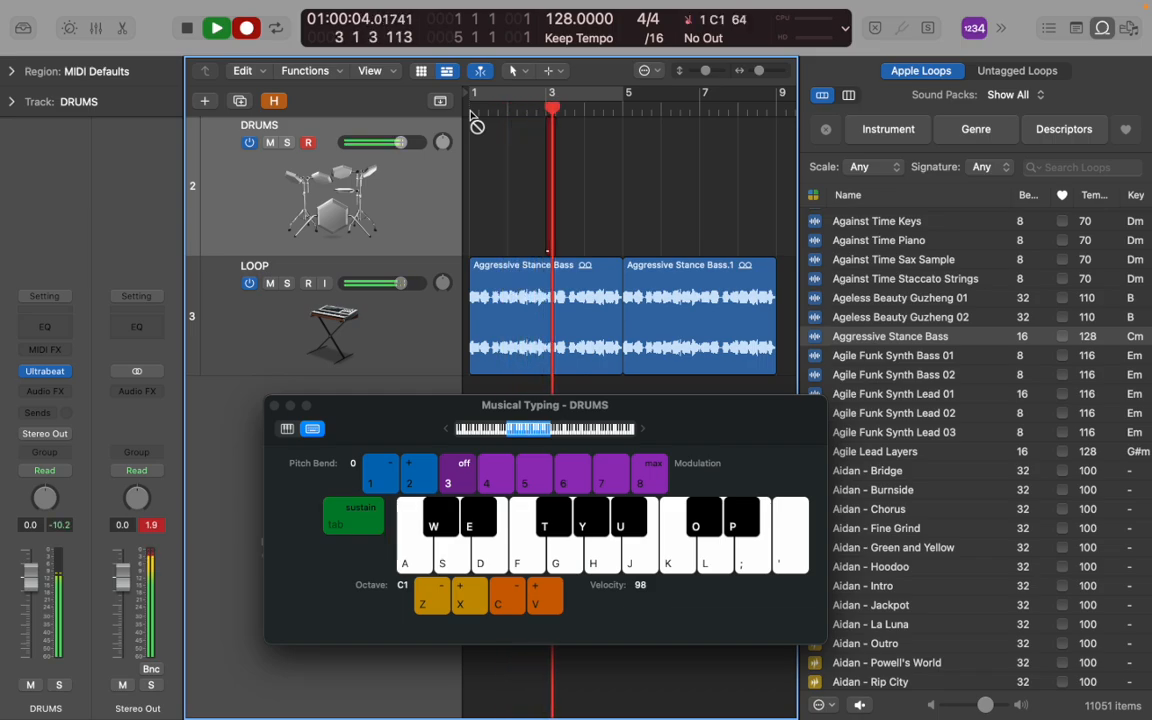
key(d)
key(a)
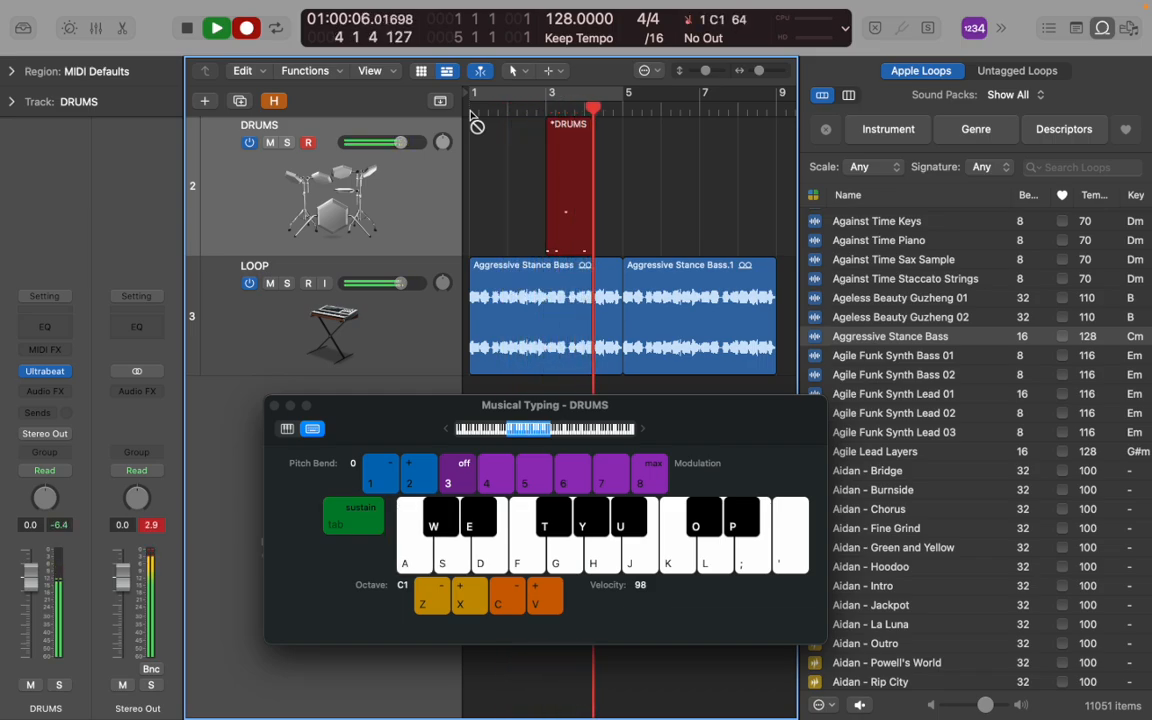
key(a)
key(d)
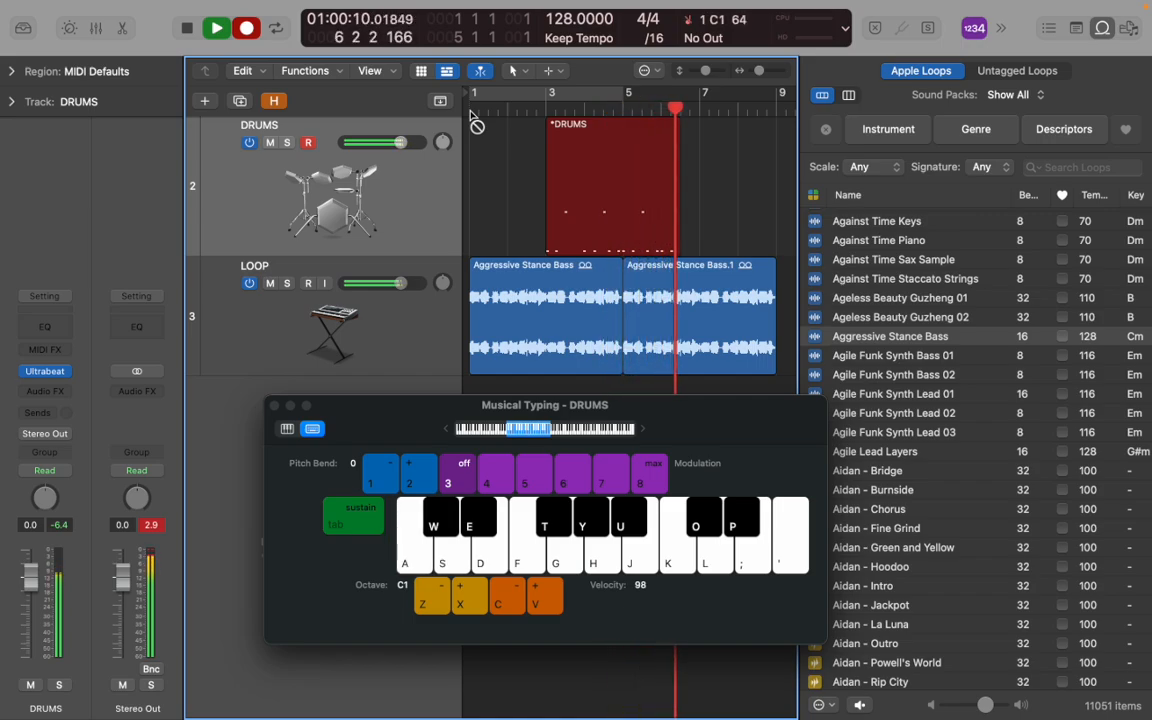
key(d)
key(a)
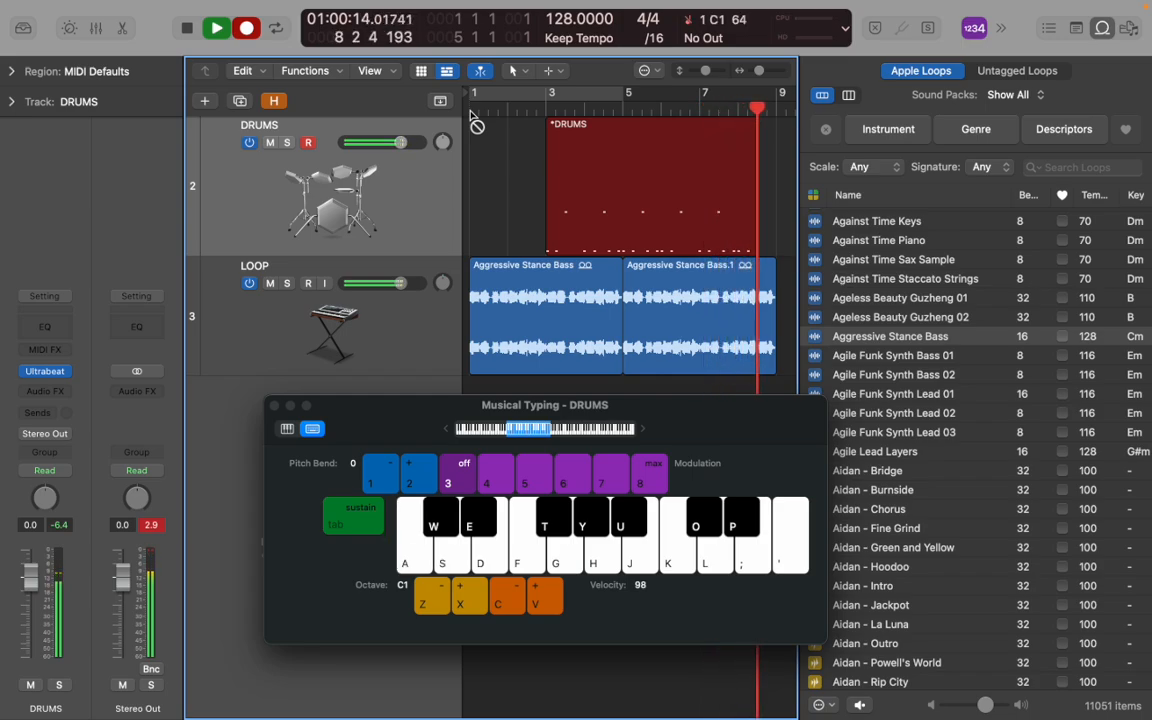
key(space)
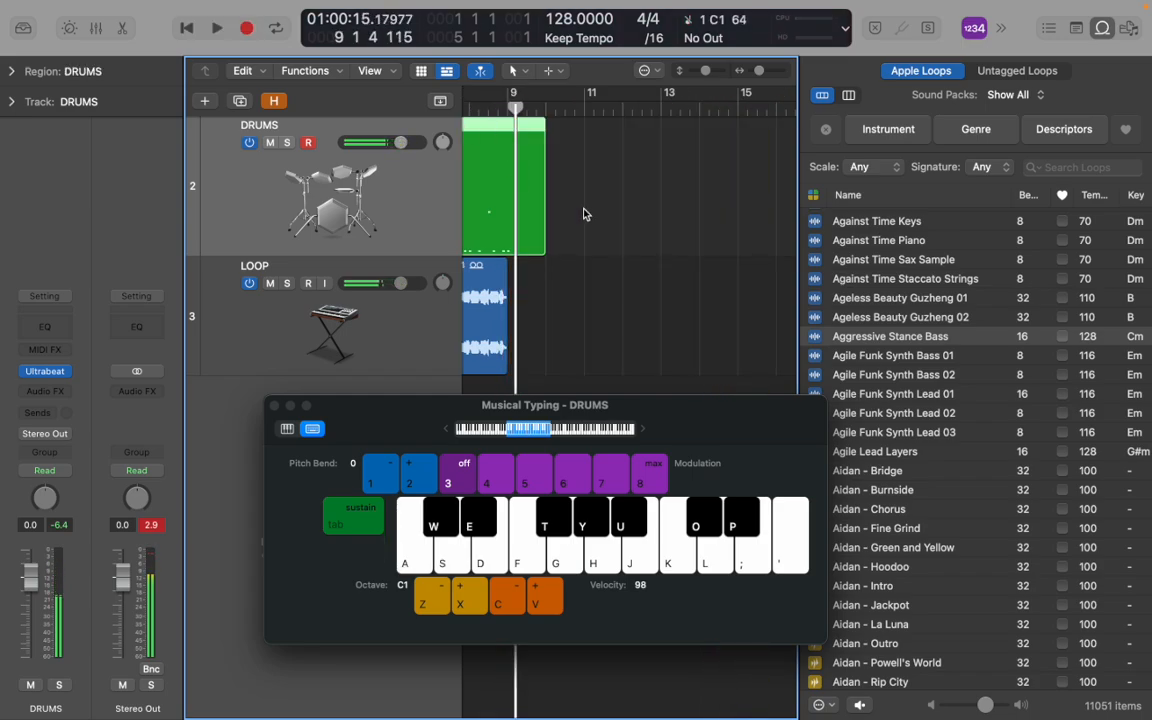
Trim the end of the recorded DRUMS region to bar 9, level with the bass loop, and play it from bar 3
drag(537, 241, 504, 240)
scroll(504, 240, left, 5)
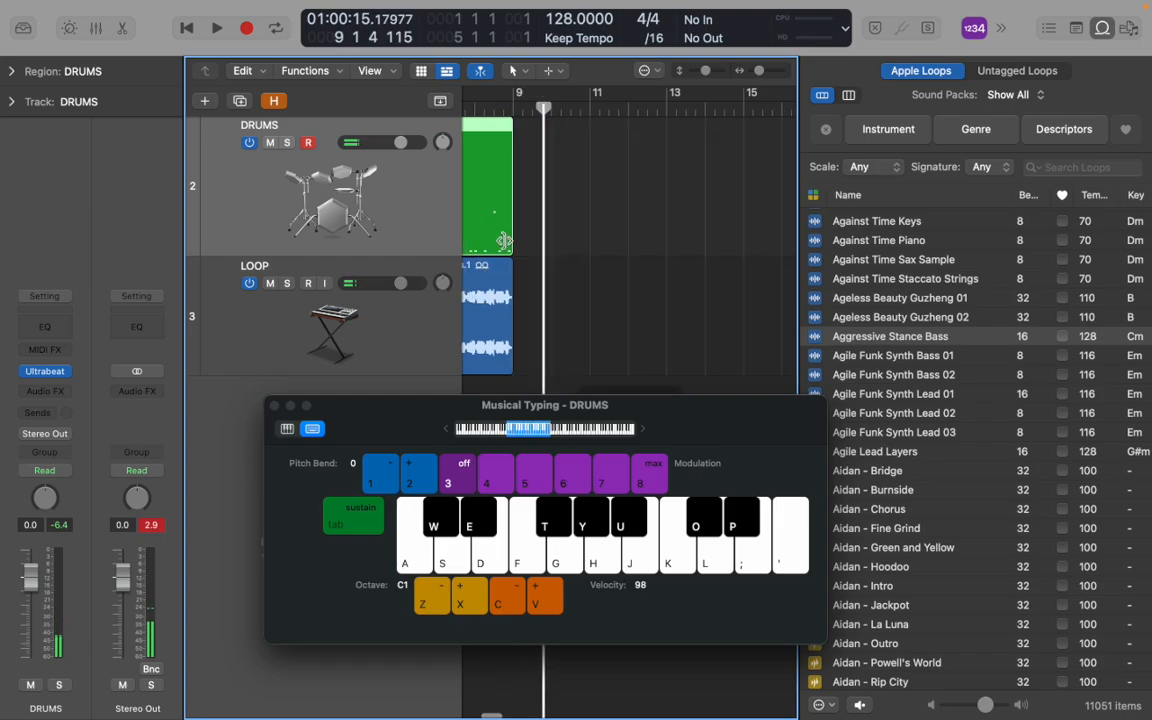
click(547, 108)
key(space)
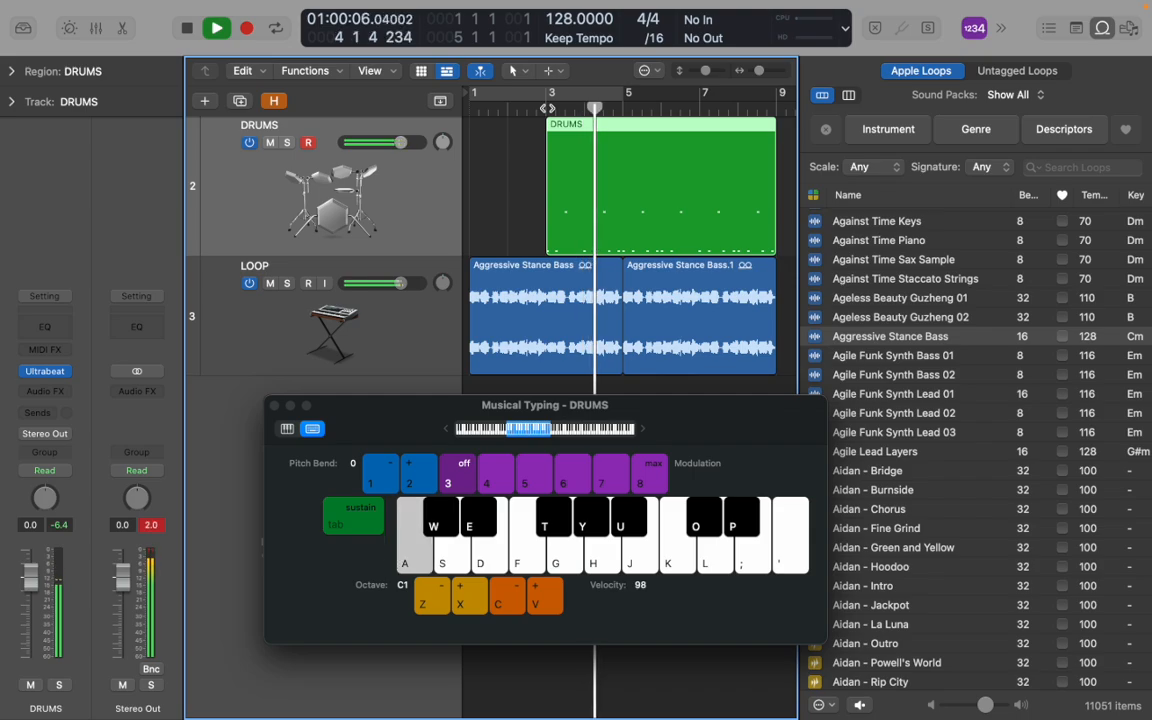
key(space)
Open the recorded DRUMS region in the Piano Roll and close the Musical Typing keyboard
click(537, 218)
double_click(577, 198)
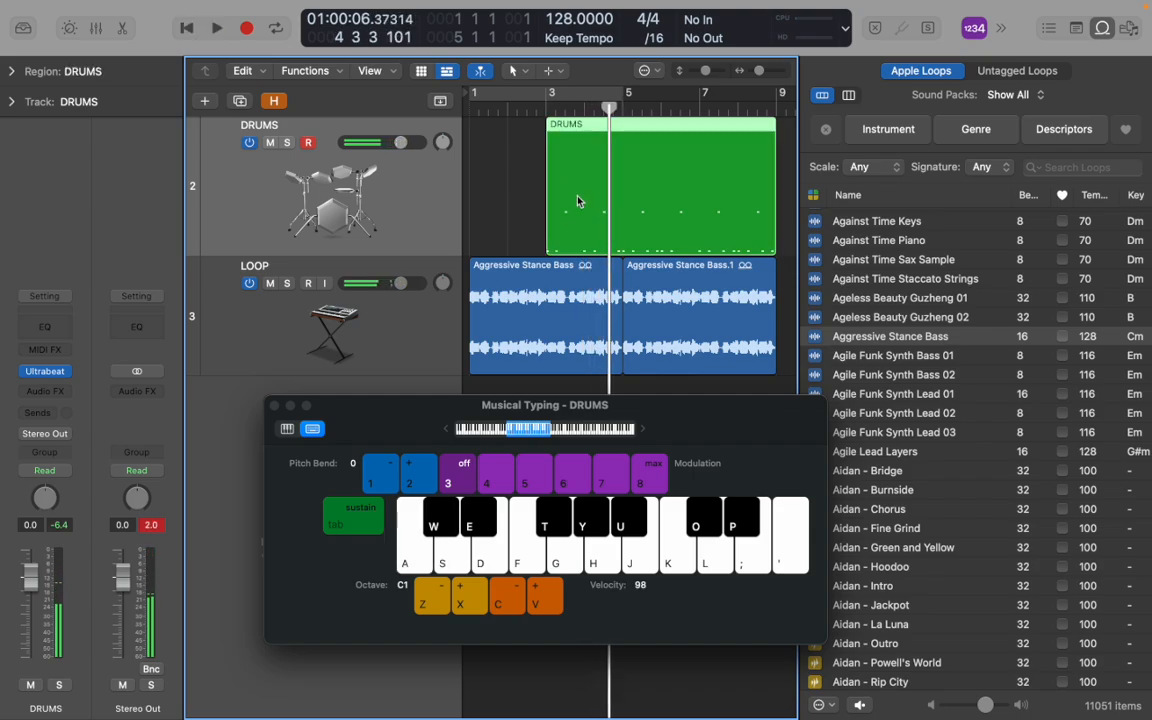
click(275, 406)
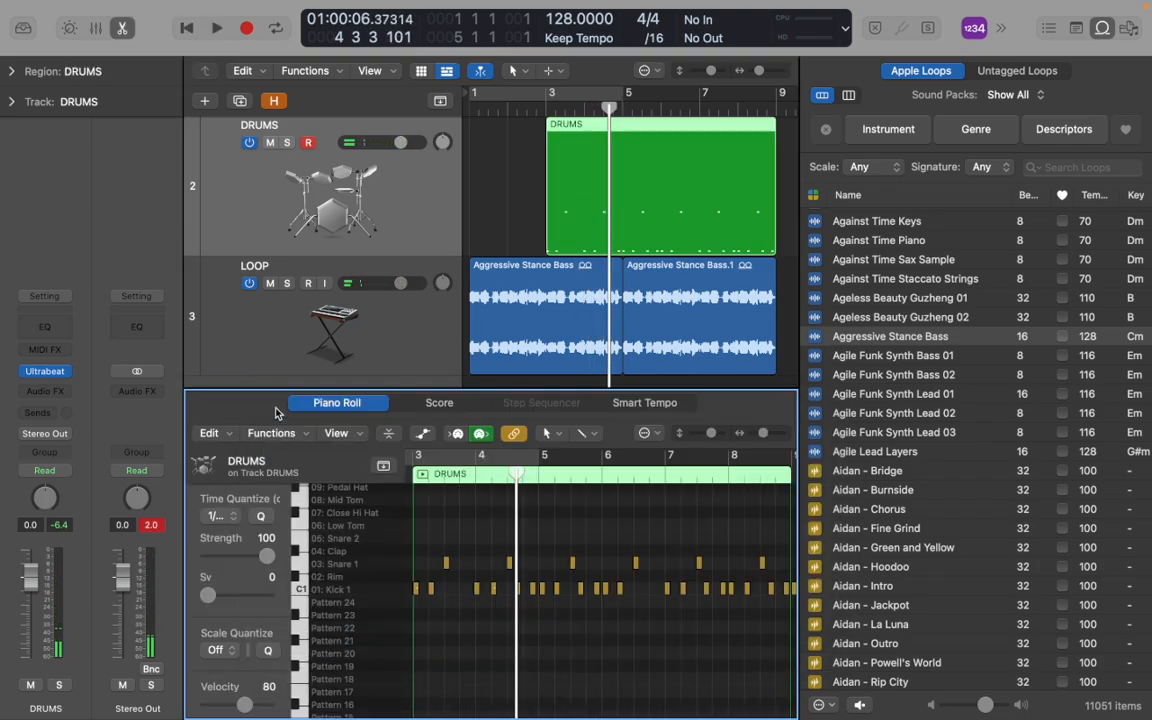
scroll(466, 642, down, 2)
scroll(470, 638, left, 3)
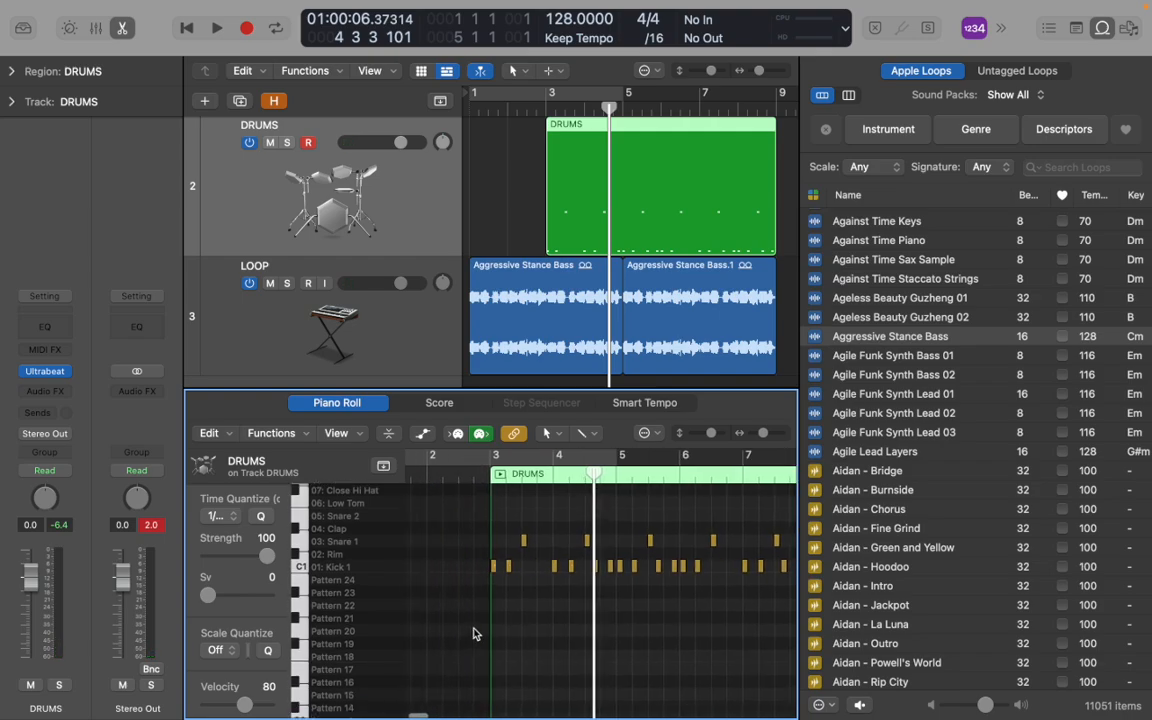
key(super+Right)
key(super+Right)
key(super+Right)
scroll(475, 634, left, 6)
scroll(475, 634, right, 3)
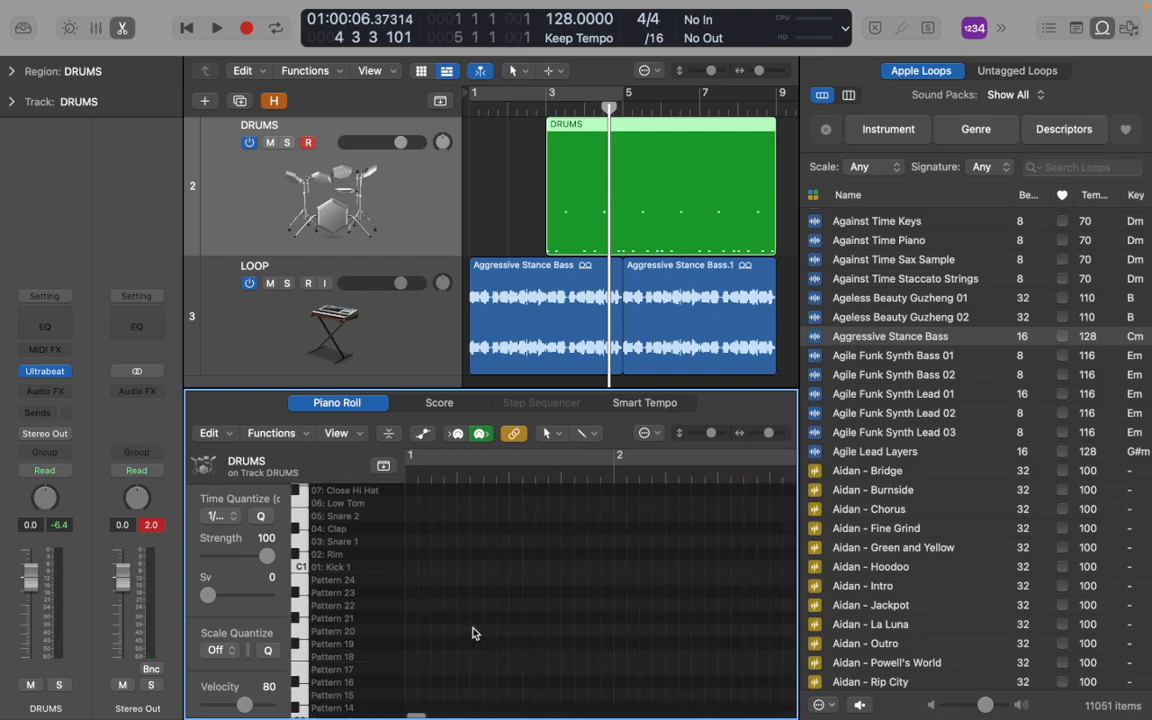
Move the first Kick 1 note in the DRUMS region back to about the start of bar 3
scroll(474, 632, right, 1)
click(504, 567)
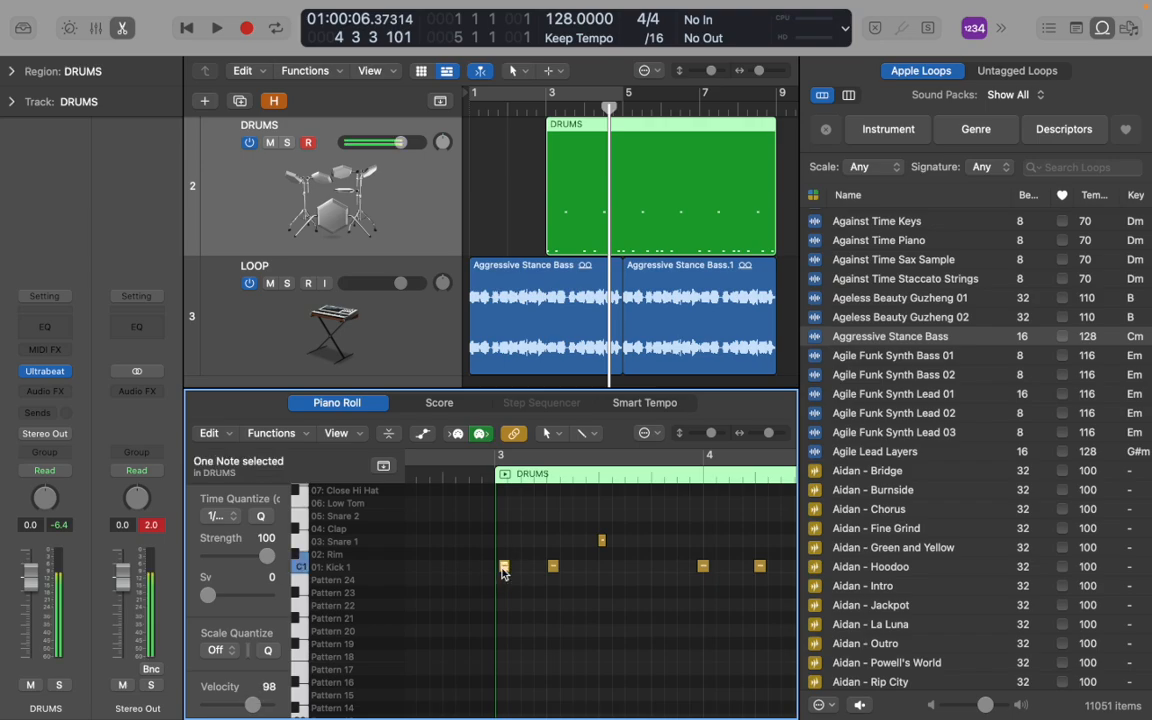
key(super+Right)
key(super+Right)
scroll(517, 590, right, 5)
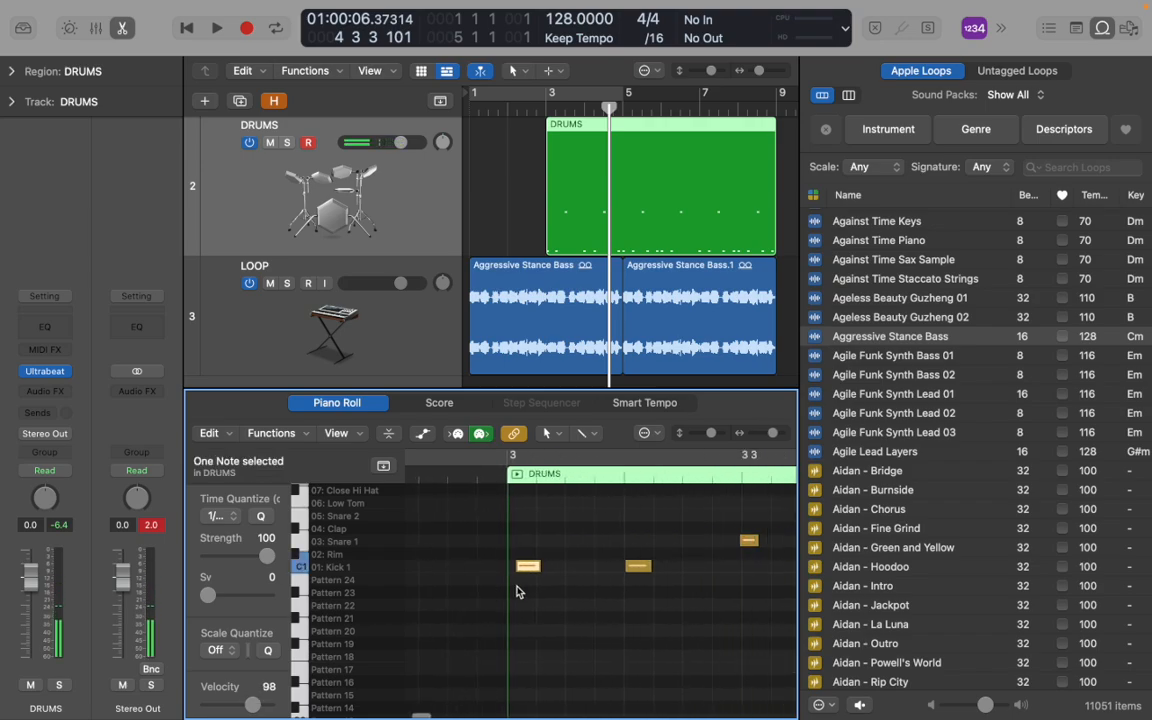
scroll(491, 592, left, 2)
click(510, 611)
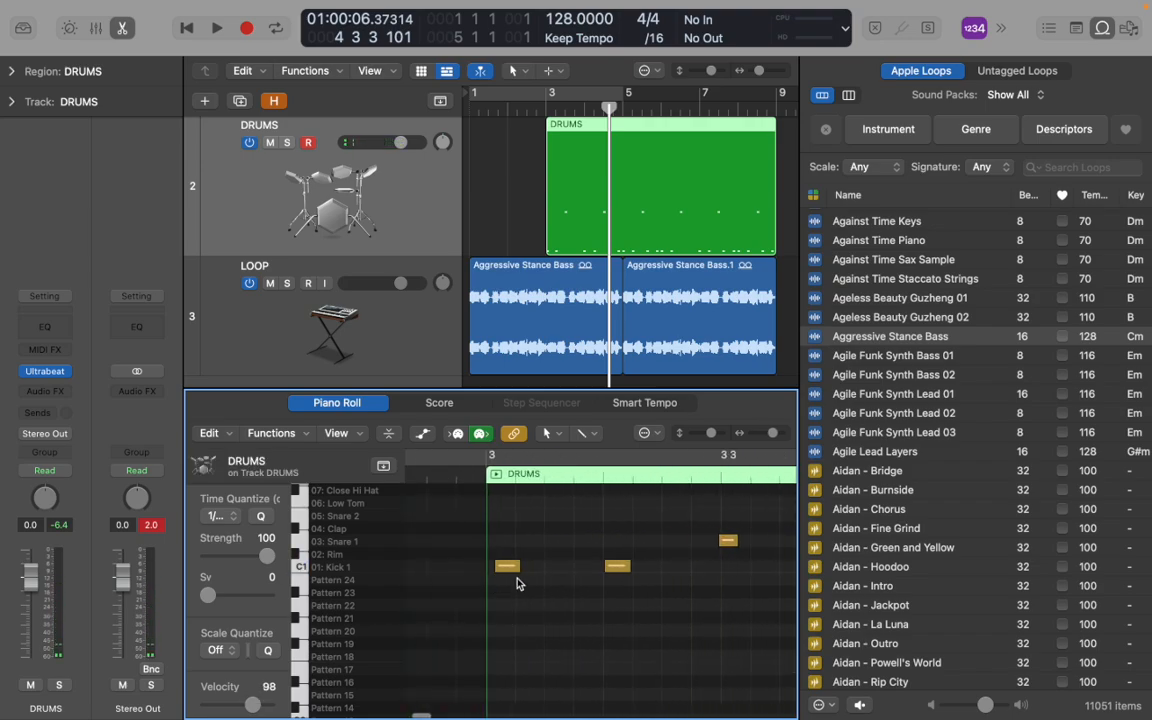
drag(510, 567, 503, 568)
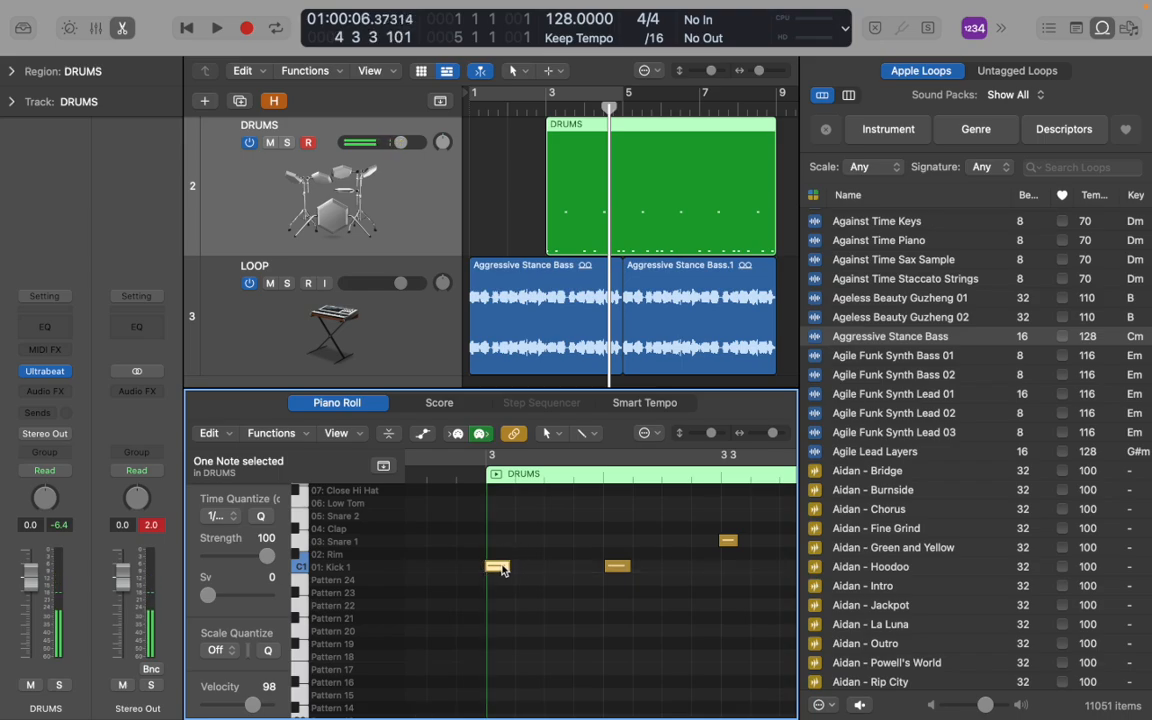
Fine-align the first Kick 1 note so it starts just inside the bar 3 line
key(super+Right)
key(super+Right)
key(super+Right)
click(680, 567)
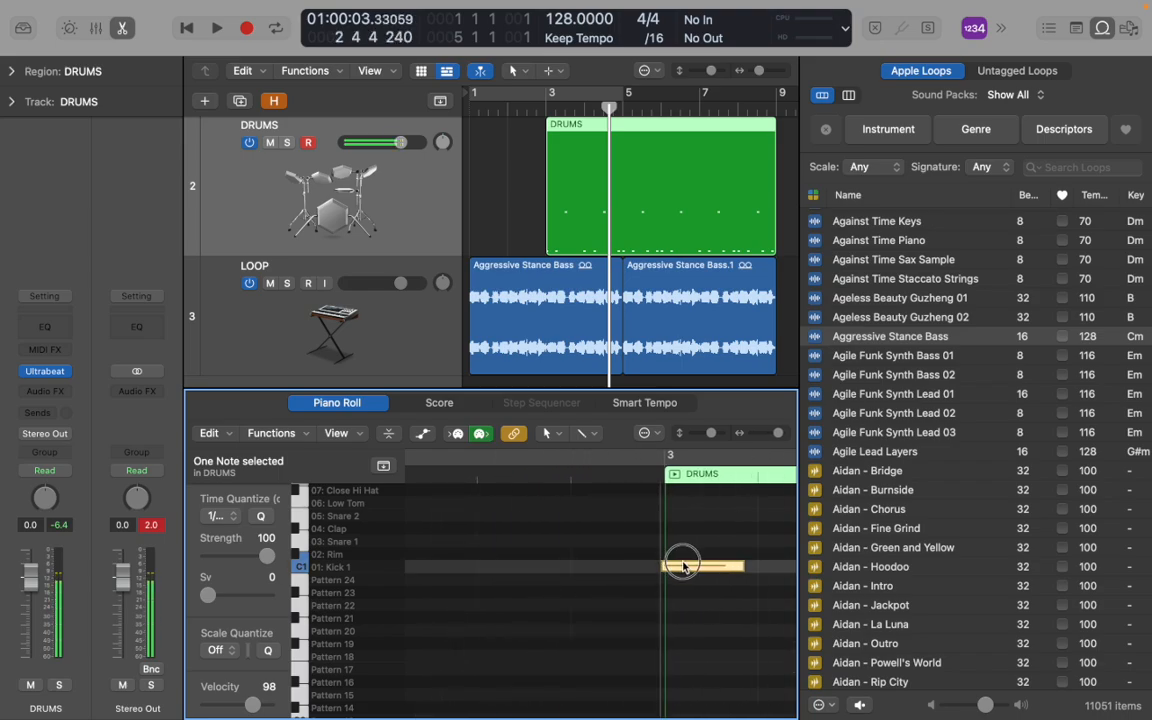
drag(687, 567, 689, 567)
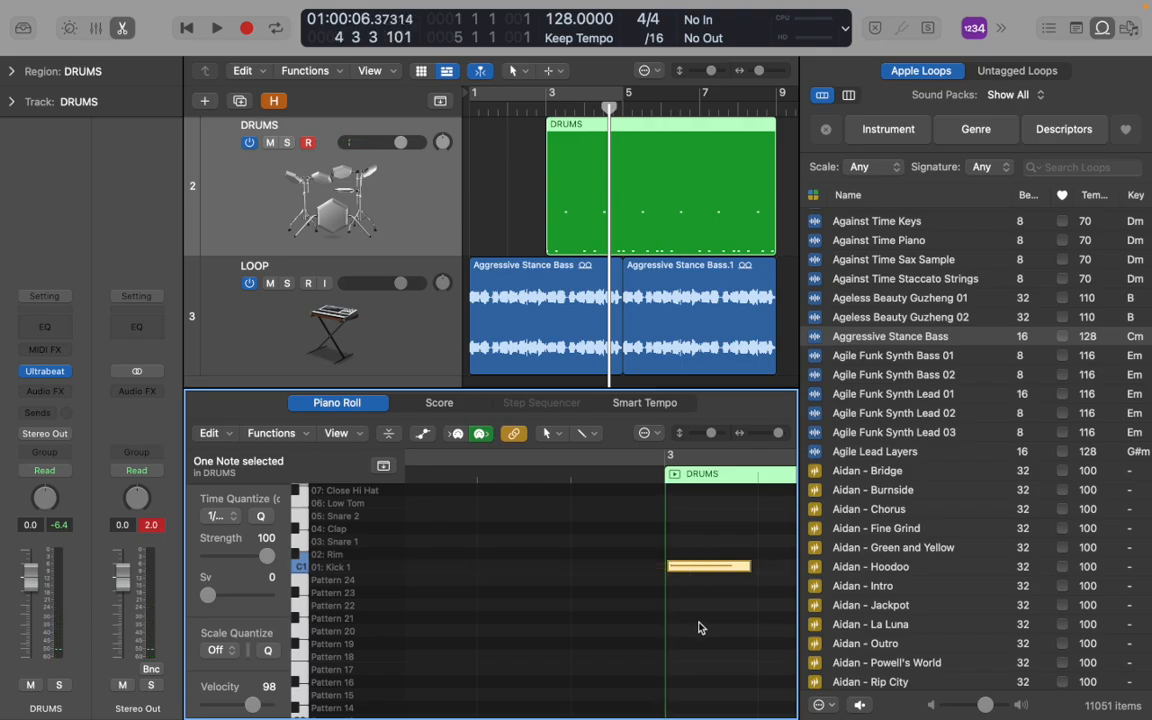
click(700, 628)
Select all the notes in the DRUMS region and time-quantize them to 1/16 Note
scroll(700, 628, right, 5)
scroll(700, 628, down, 3)
scroll(700, 628, left, 5)
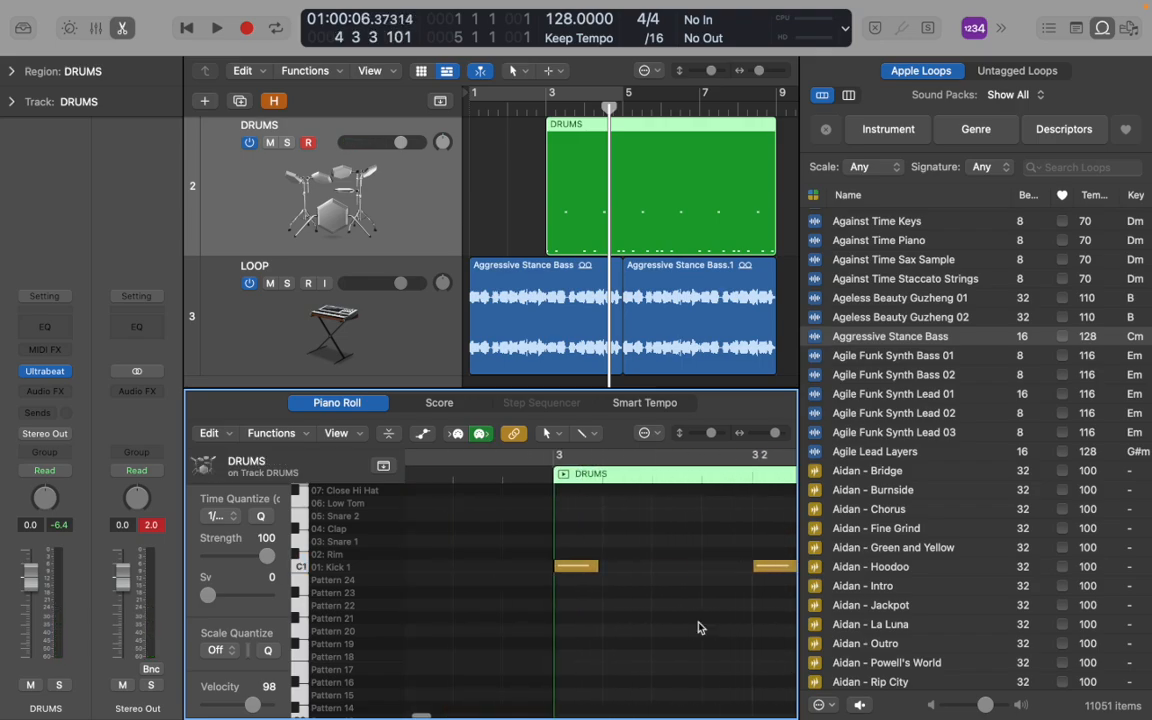
click(511, 567)
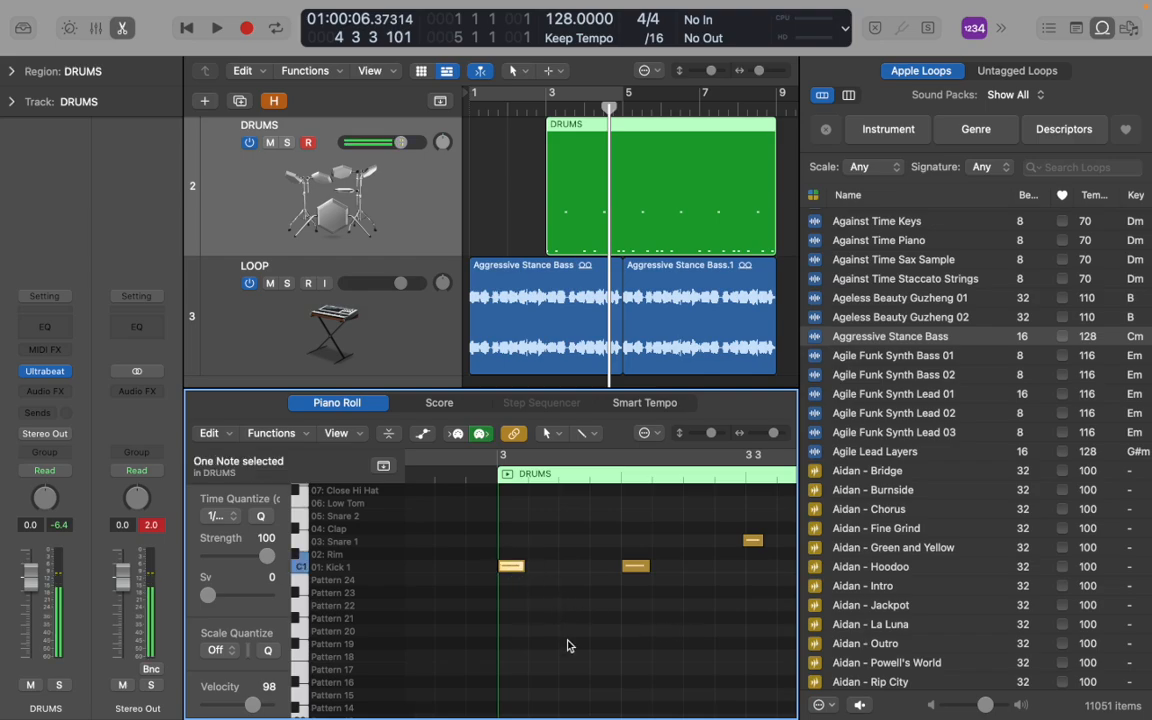
scroll(567, 645, down, 3)
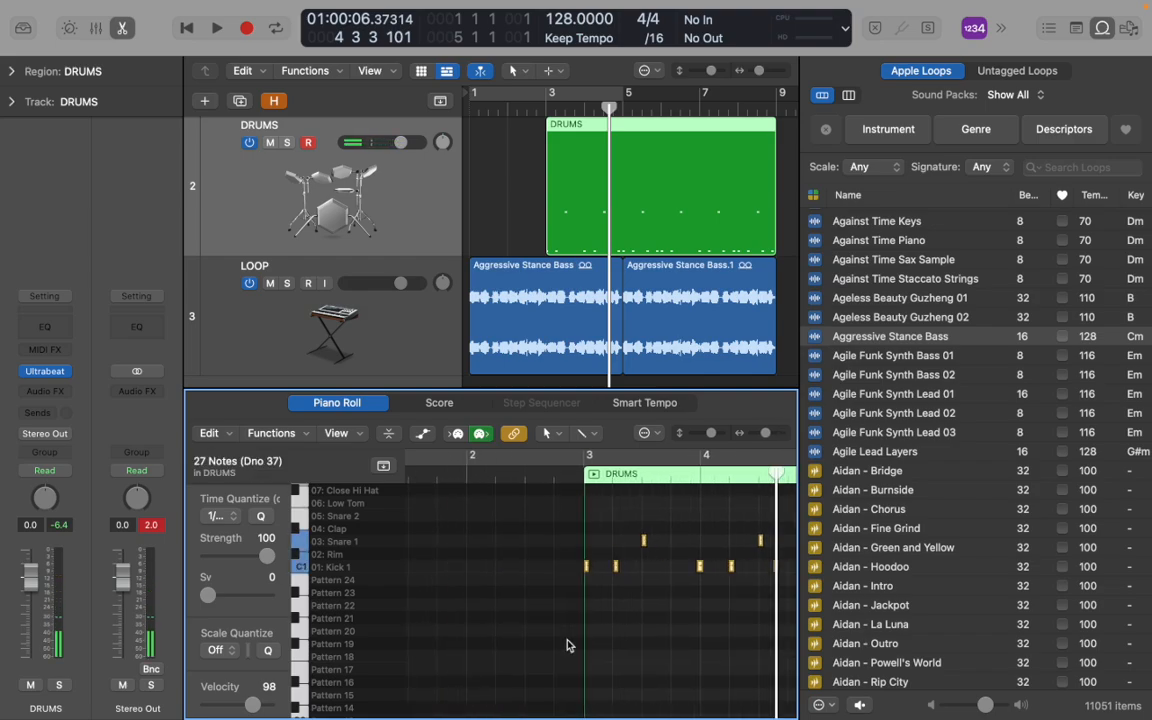
click(215, 516)
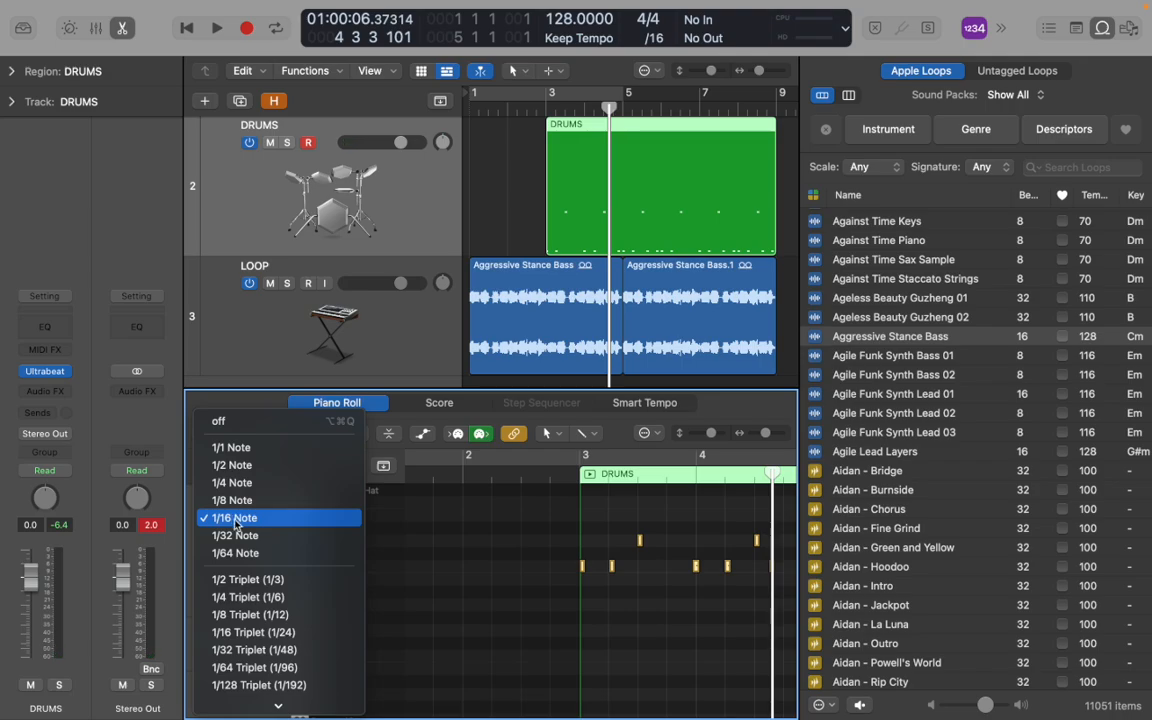
click(235, 518)
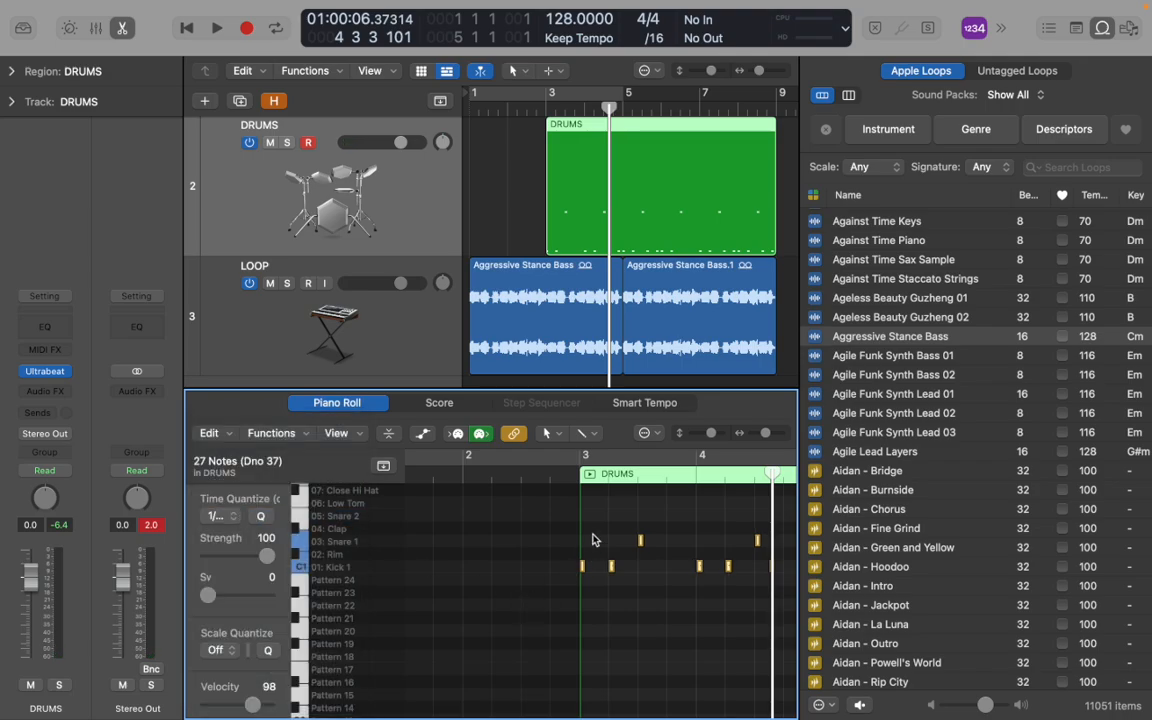
Play the quantized drum pattern with the bass loop from bar 3 to bar 9
click(580, 477)
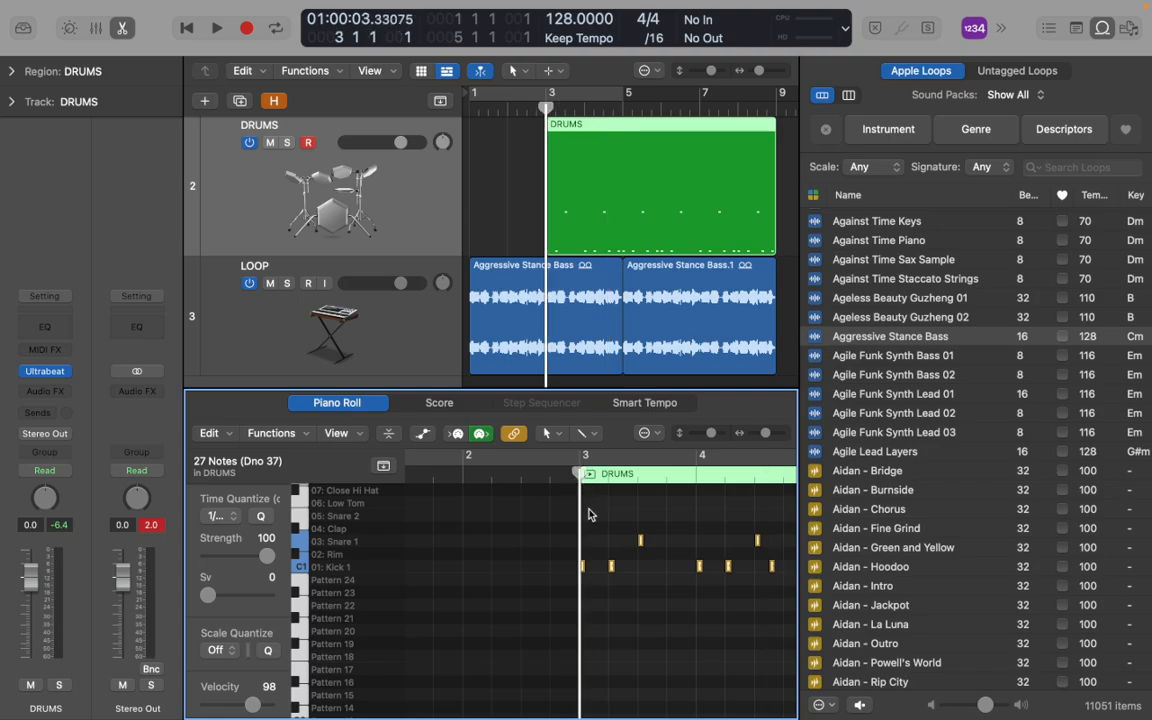
key(space)
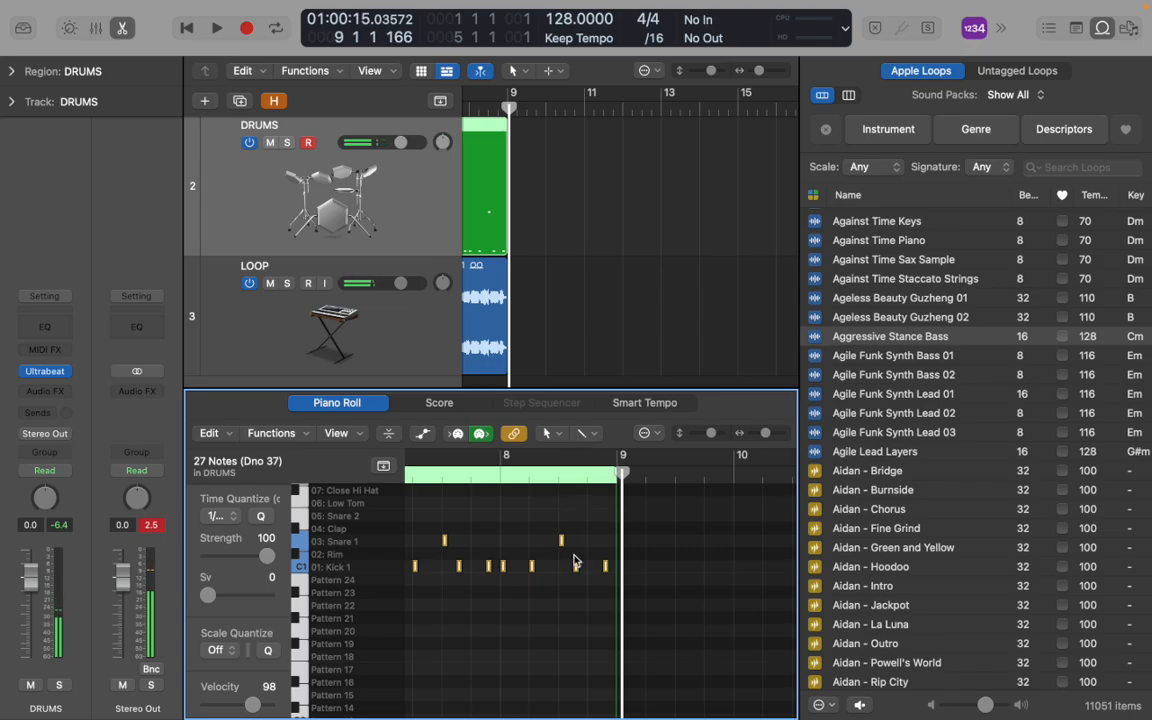
click(570, 620)
scroll(576, 311, left, 5)
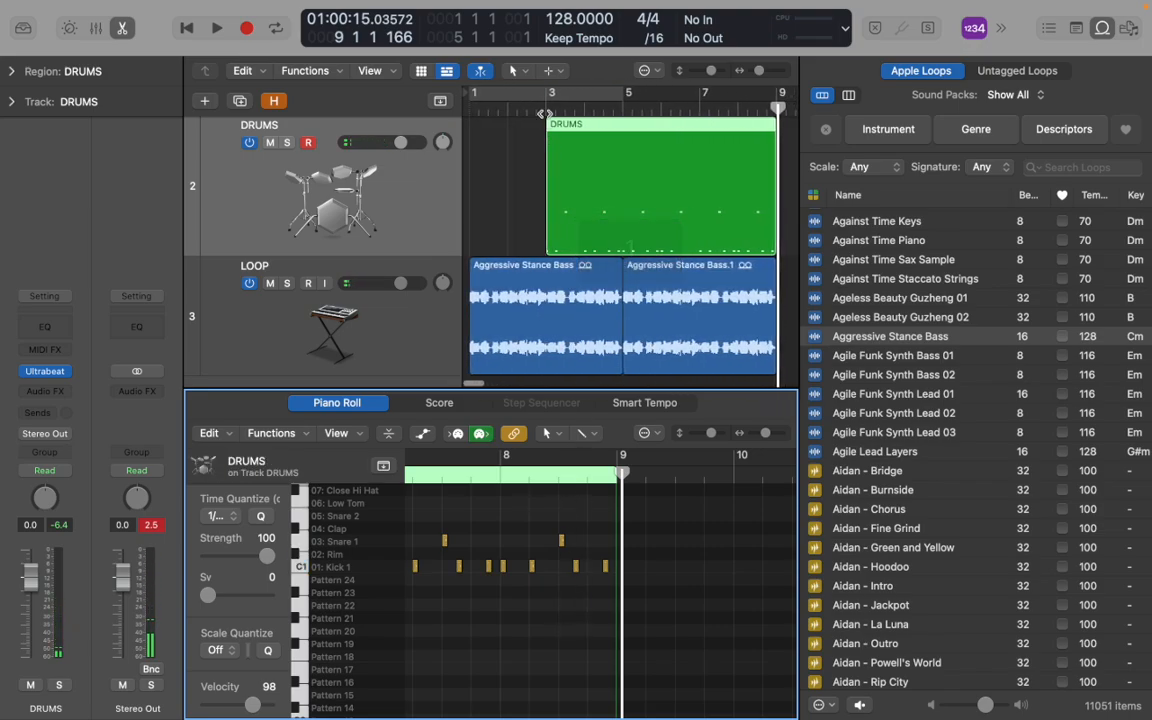
Return to bar 3, open the Musical Typing keyboard and audition the closed hi-hat on F#1
click(546, 107)
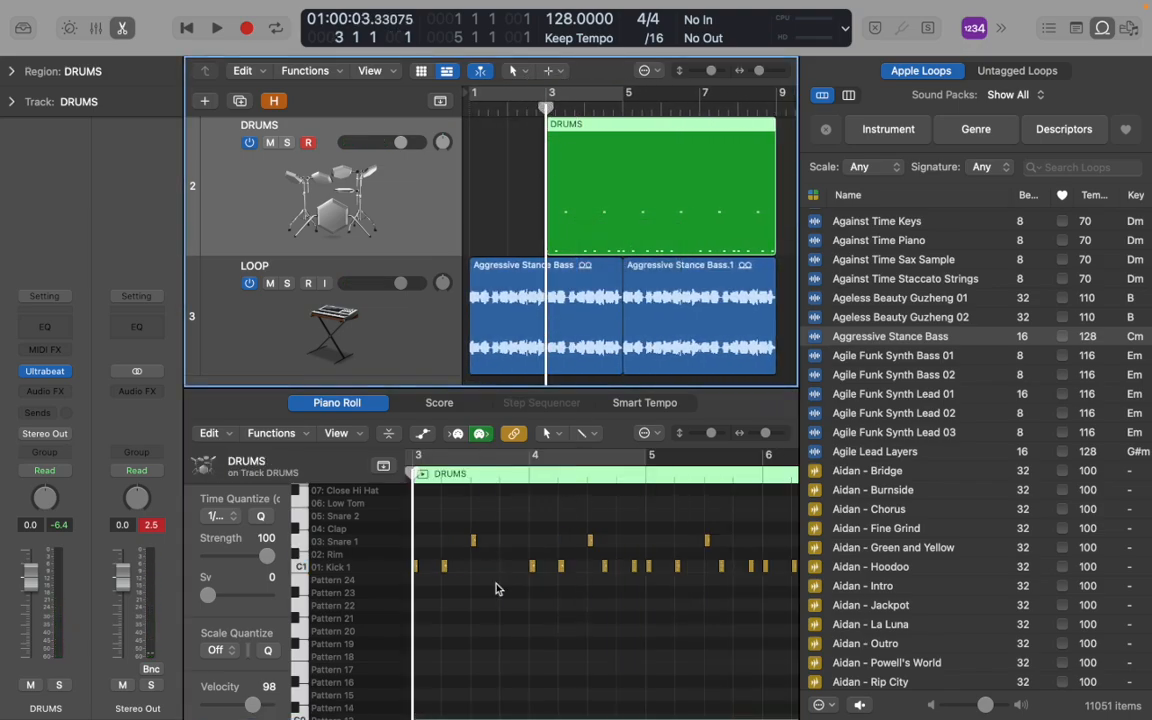
scroll(497, 589, up, 5)
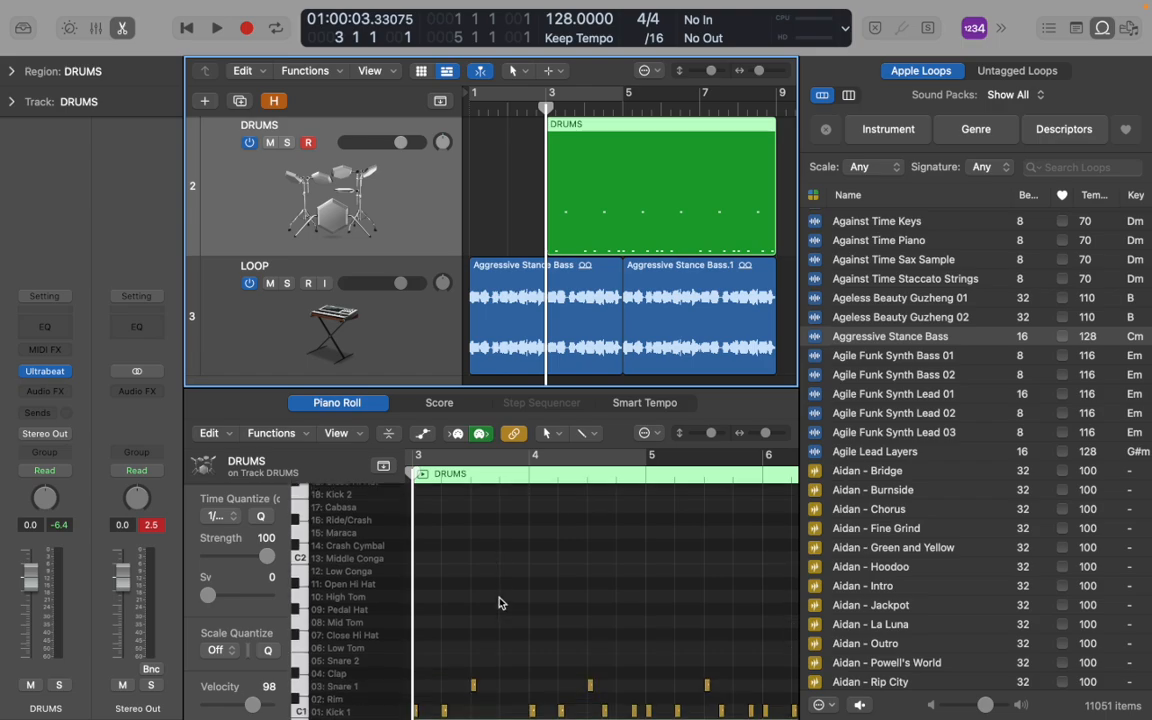
key(super+k)
key(t)
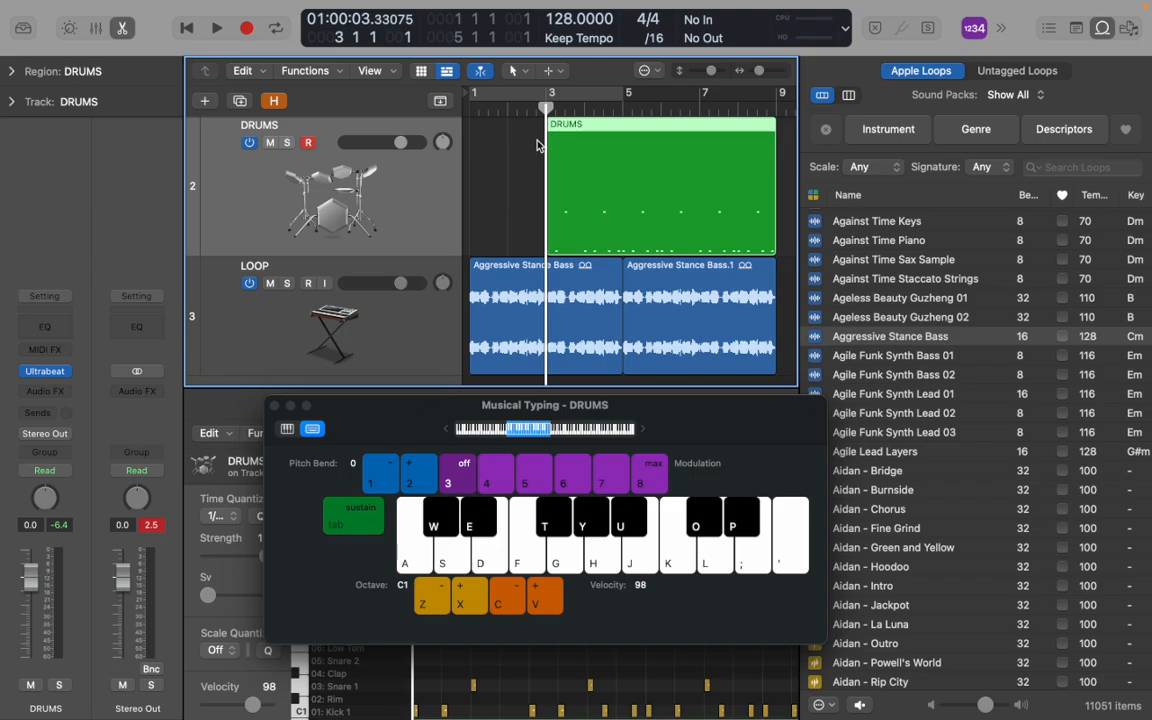
key(t)
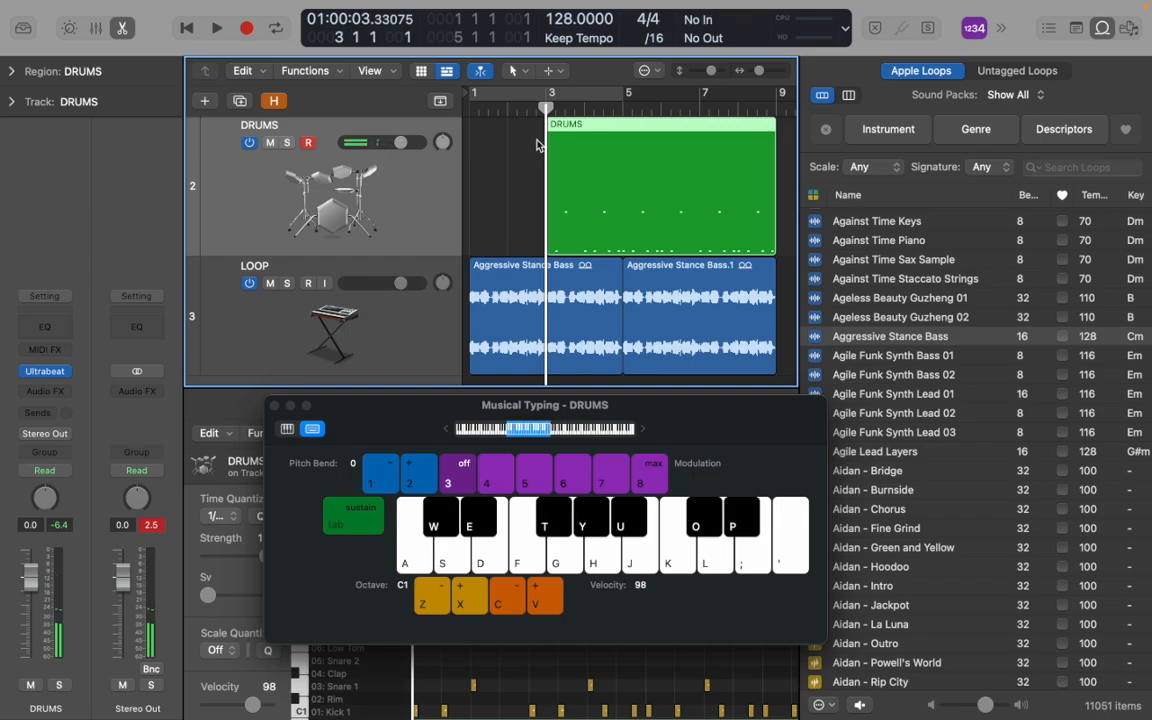
Play the beat and rehearse a steady closed hi-hat pattern on F#1 until about bar 8
key(space)
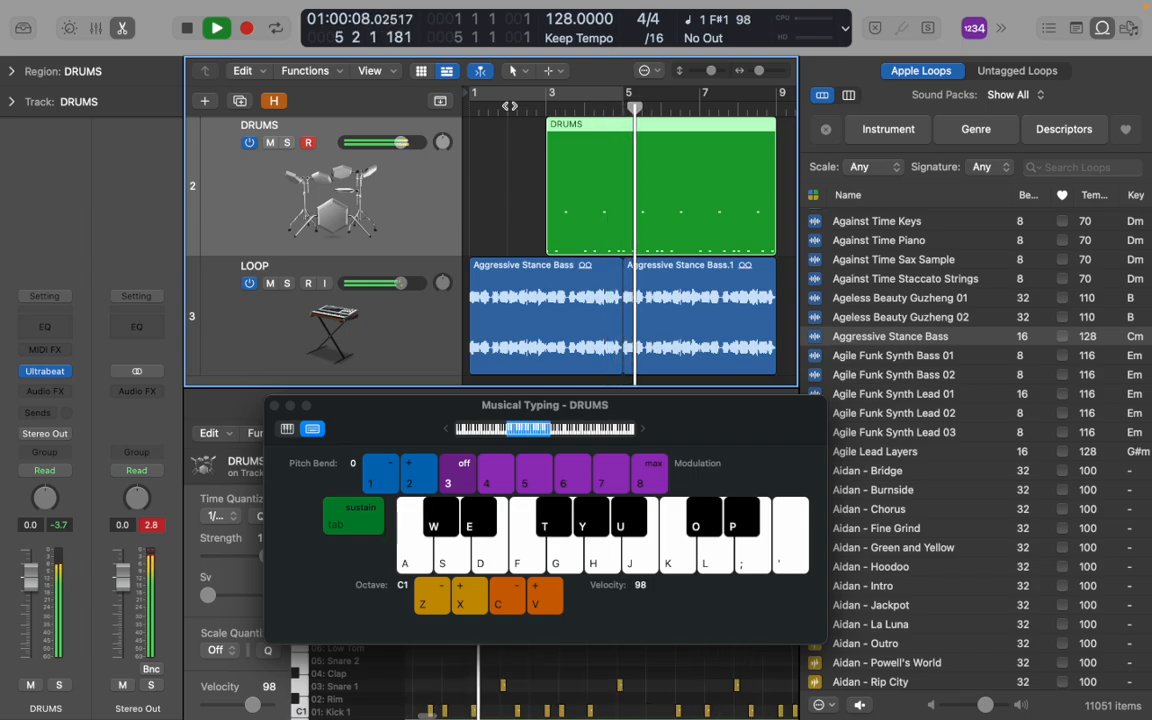
key(t)
key(t)
key(t)
key(t)
key(t)
key(t)
key(t)
key(t)
key(t)
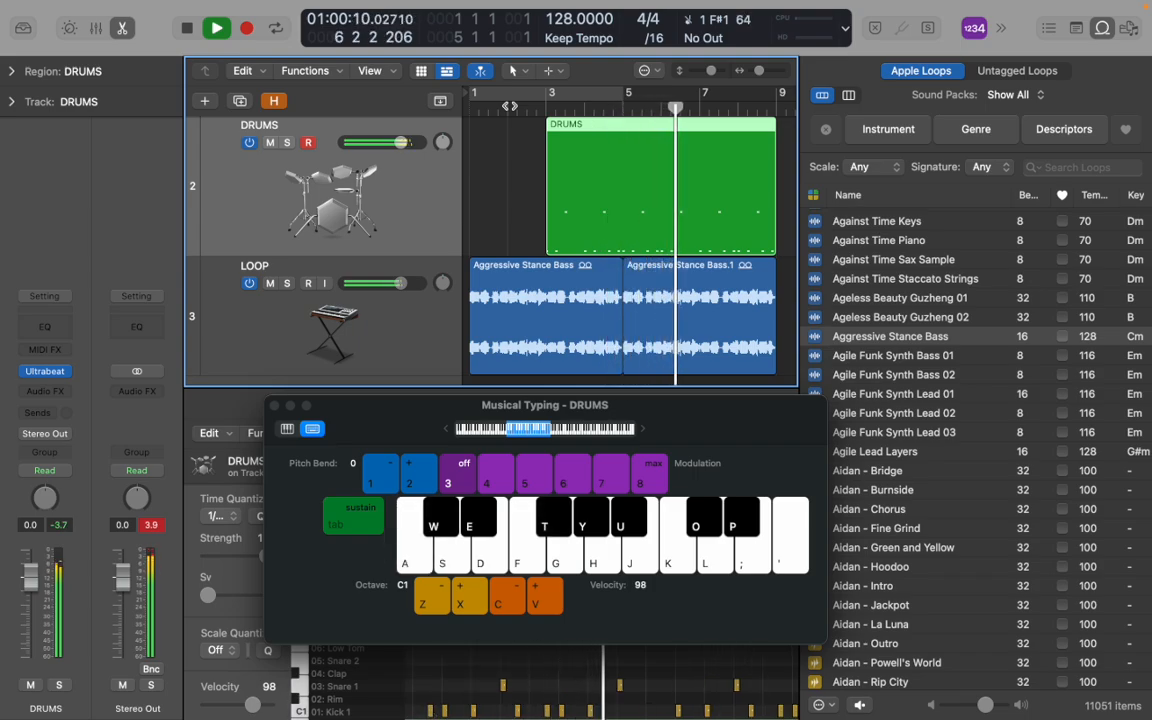
key(t)
key(t)
key(t)
key(t)
key(t)
key(t)
key(t)
key(t)
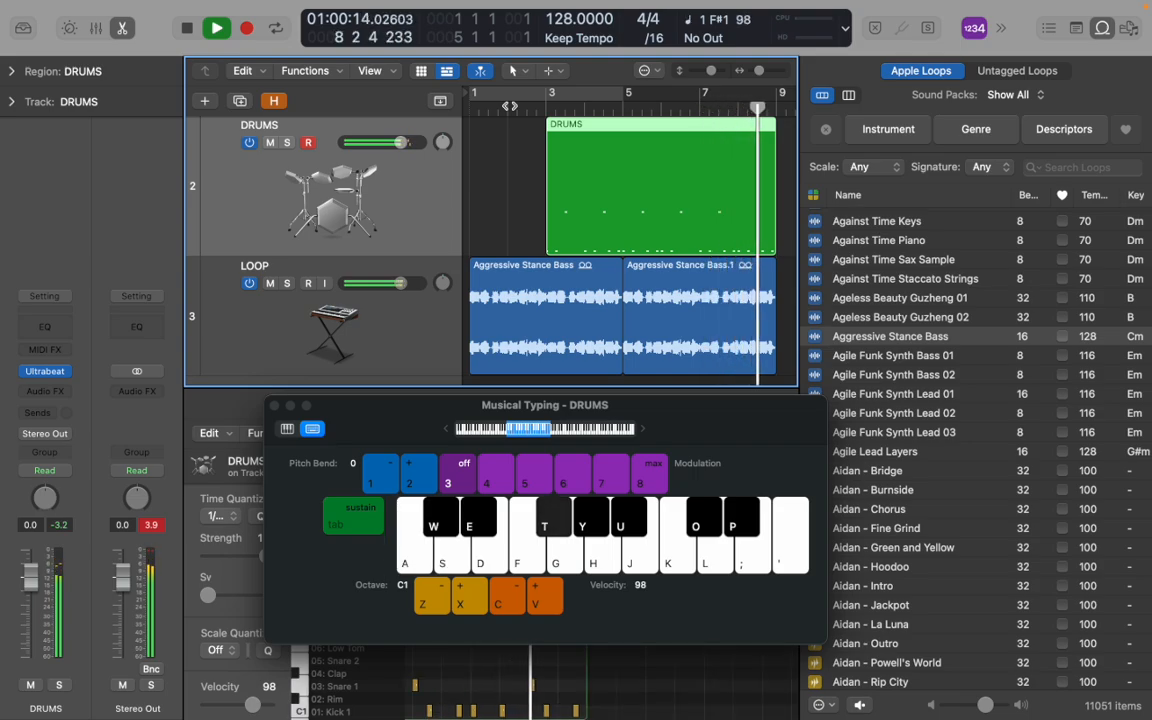
Restart from bar 3 and rehearse the hi-hat, raising the Musical Typing octave to C2 to play F#2 instead
scroll(628, 109, left, 5)
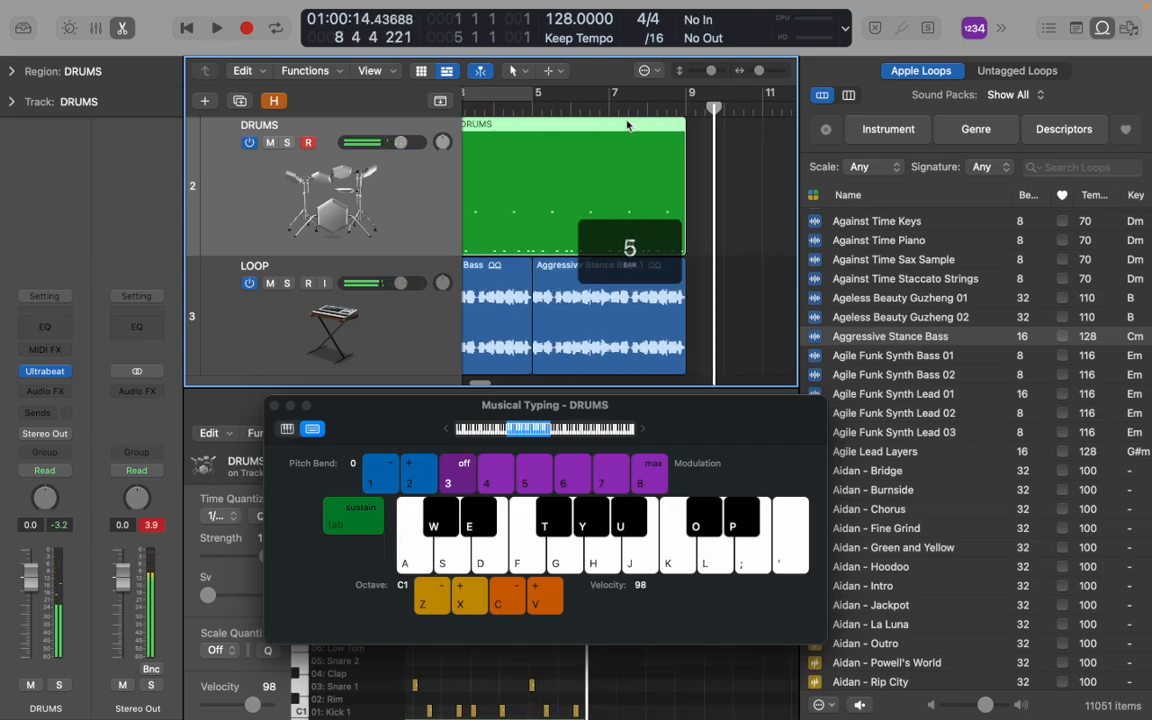
click(555, 110)
key(space)
key(t)
key(t)
key(t)
key(t)
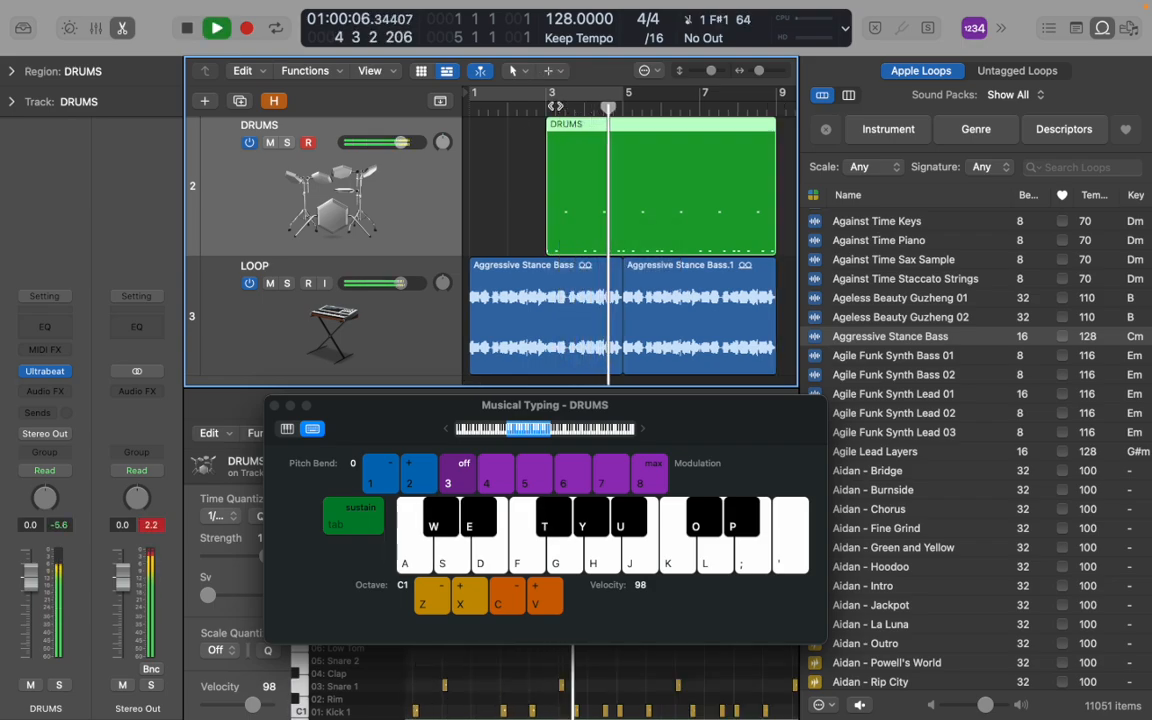
key(x)
key(t)
key(t)
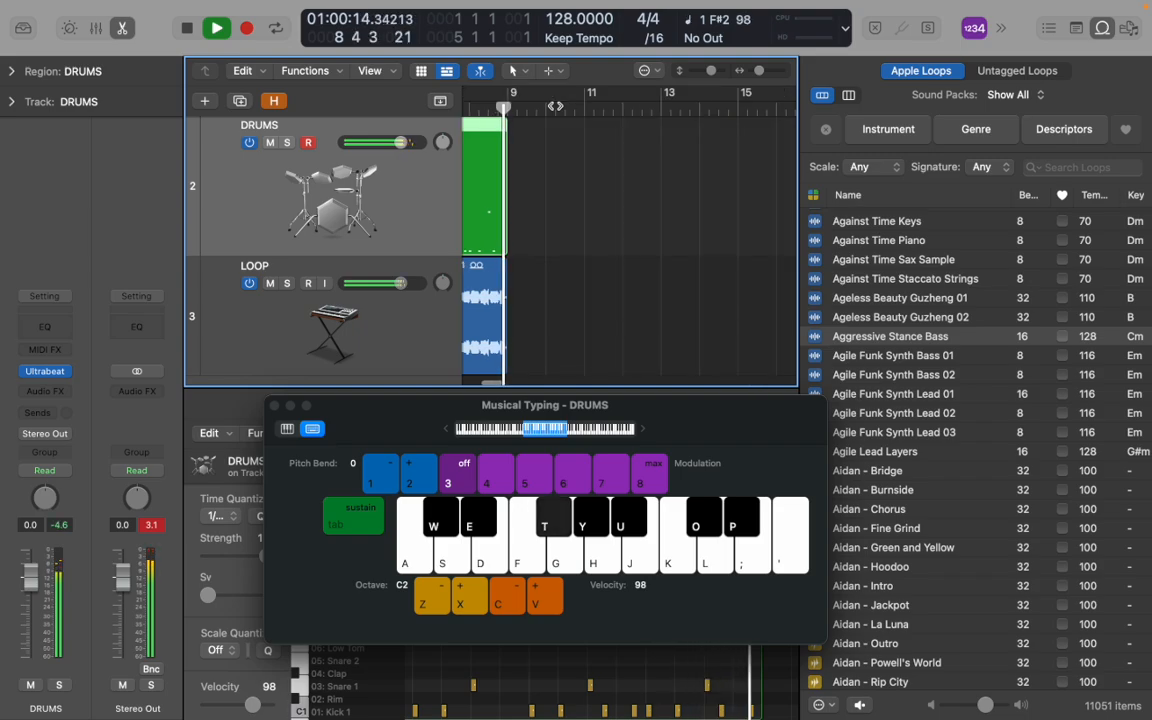
key(space)
Record the F#2 closed hi-hat pattern onto the DRUMS track, starting at bar 2 and stopping just after bar 9
scroll(617, 206, left, 5)
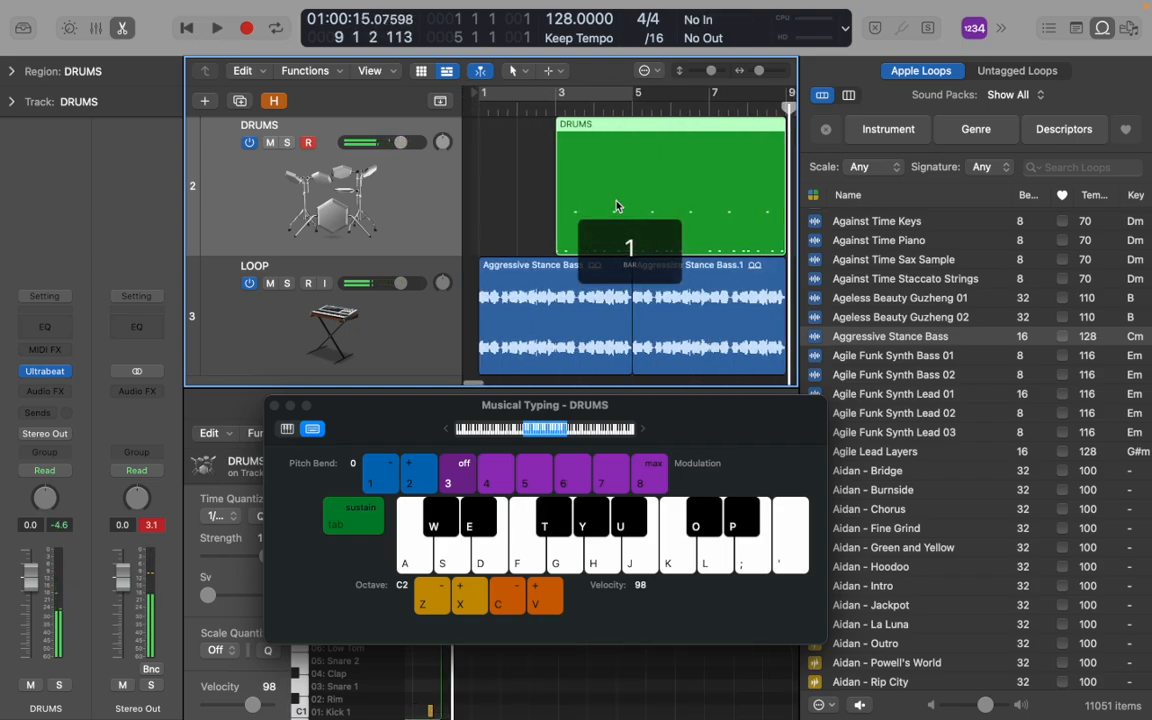
click(509, 107)
key(space)
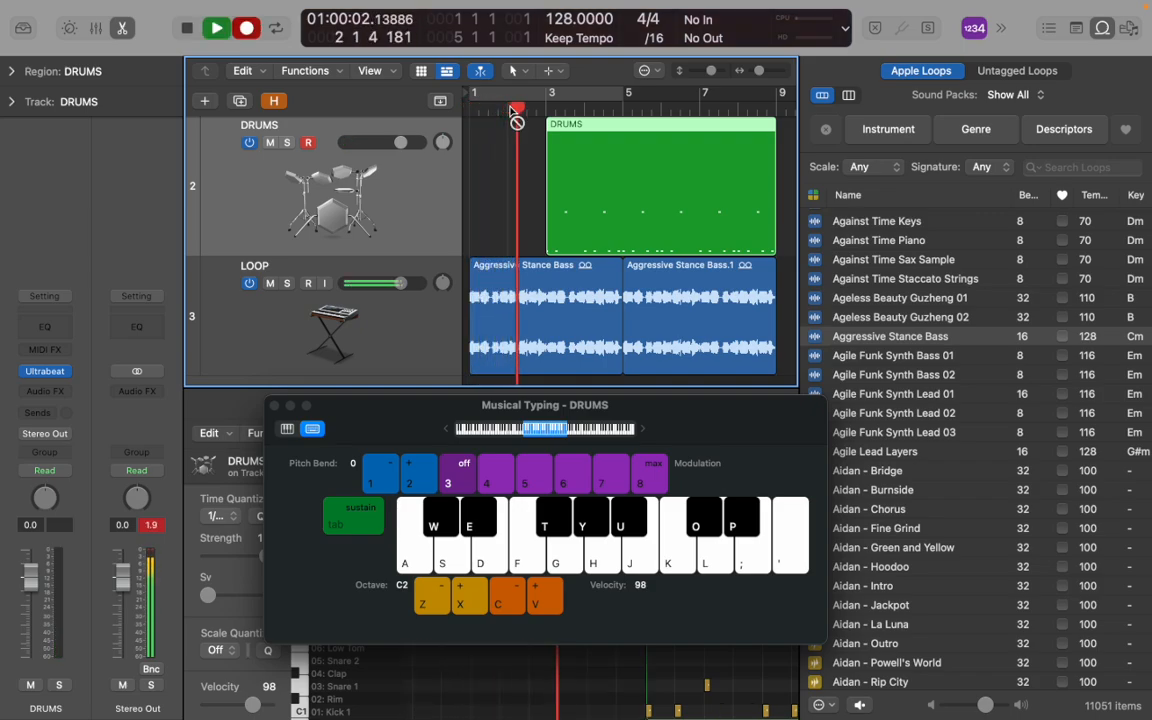
key(t)
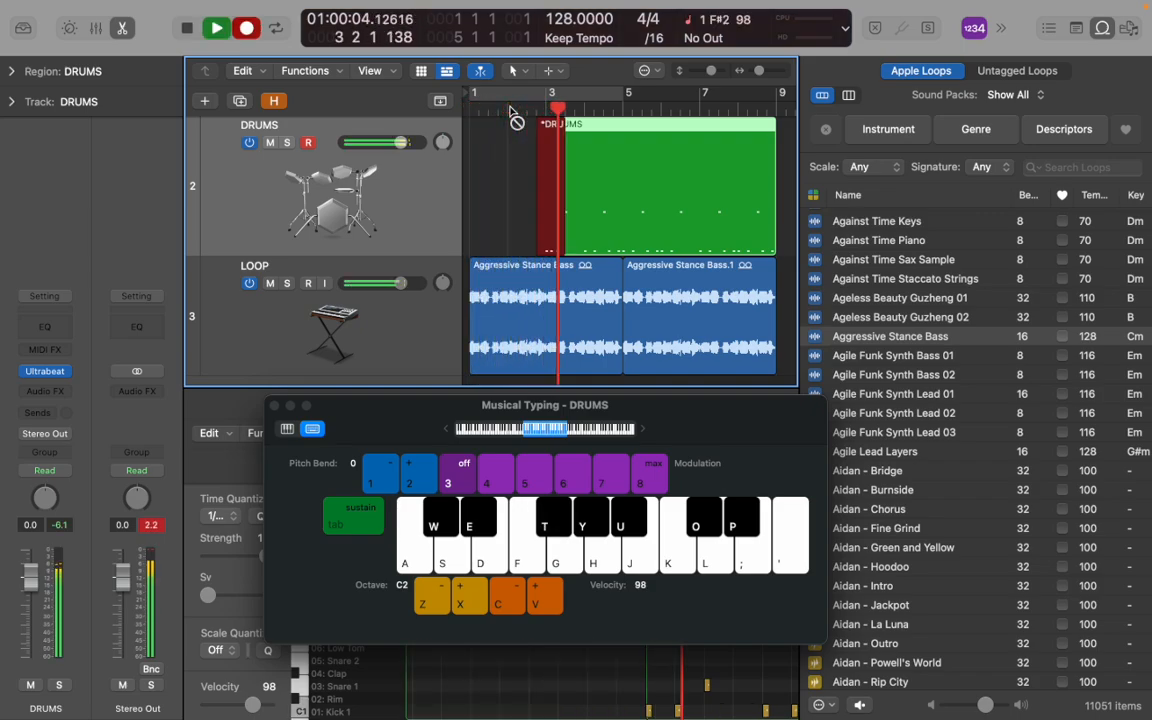
key(t)
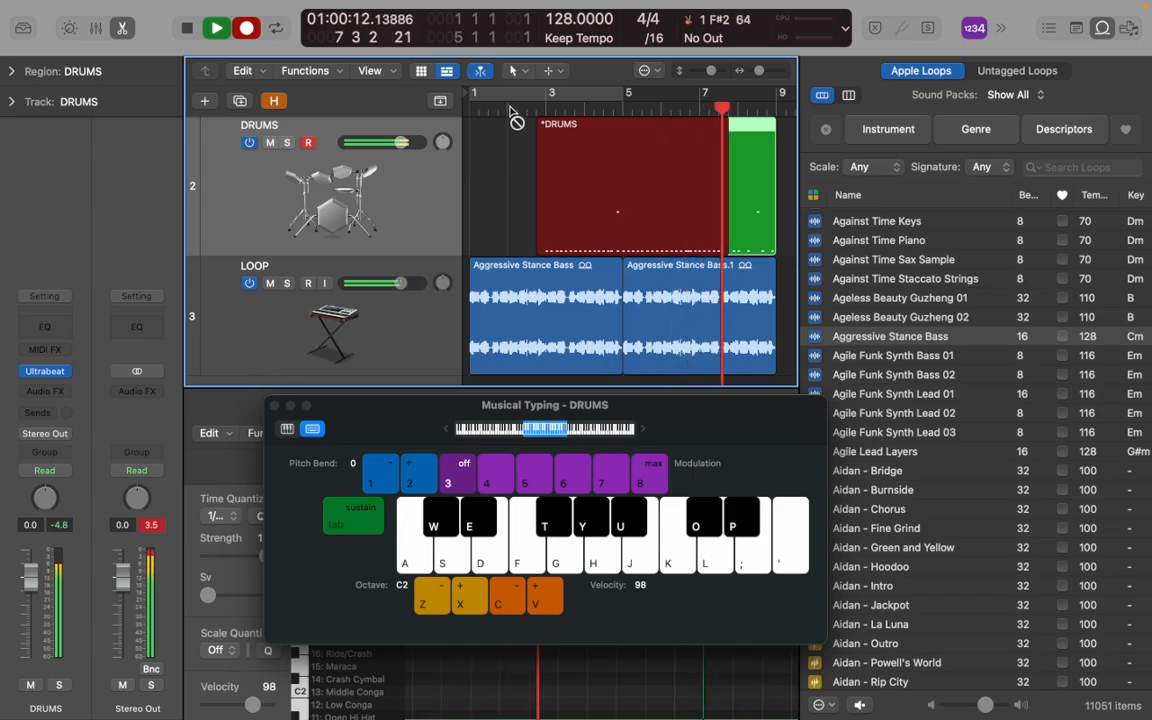
key(t)
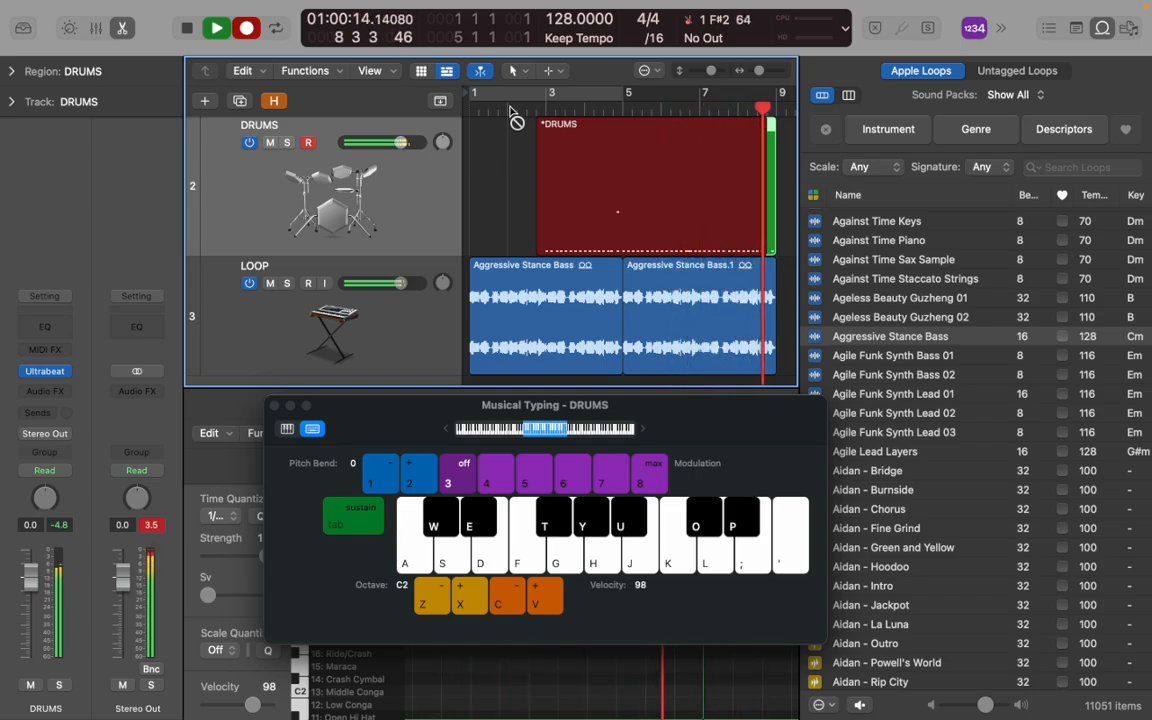
key(space)
Open the DRUMS region with the new hi-hats in the Piano Roll and close the Musical Typing keyboard
scroll(533, 171, left, 10)
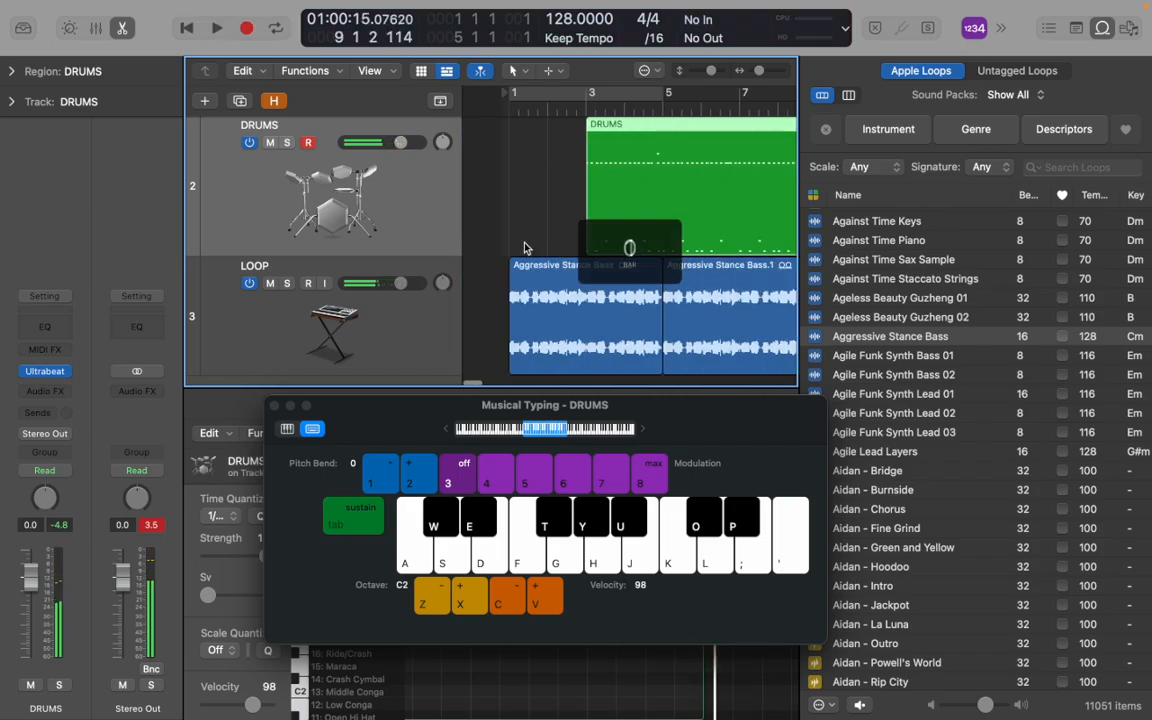
double_click(558, 231)
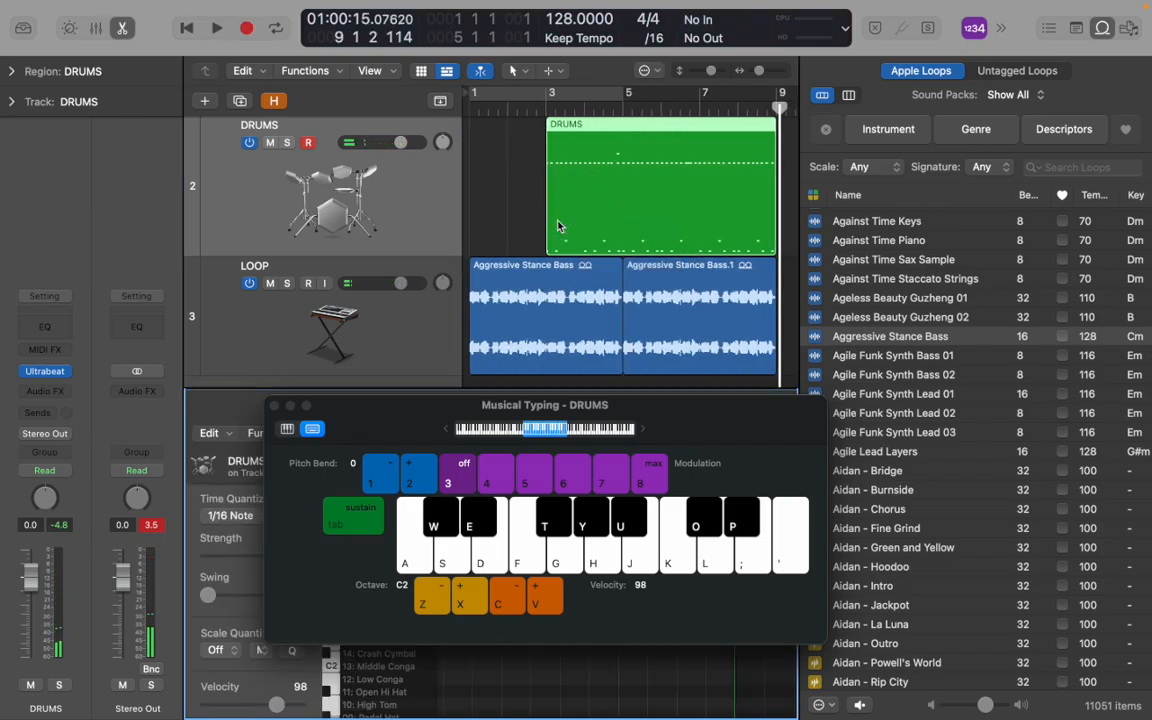
click(275, 407)
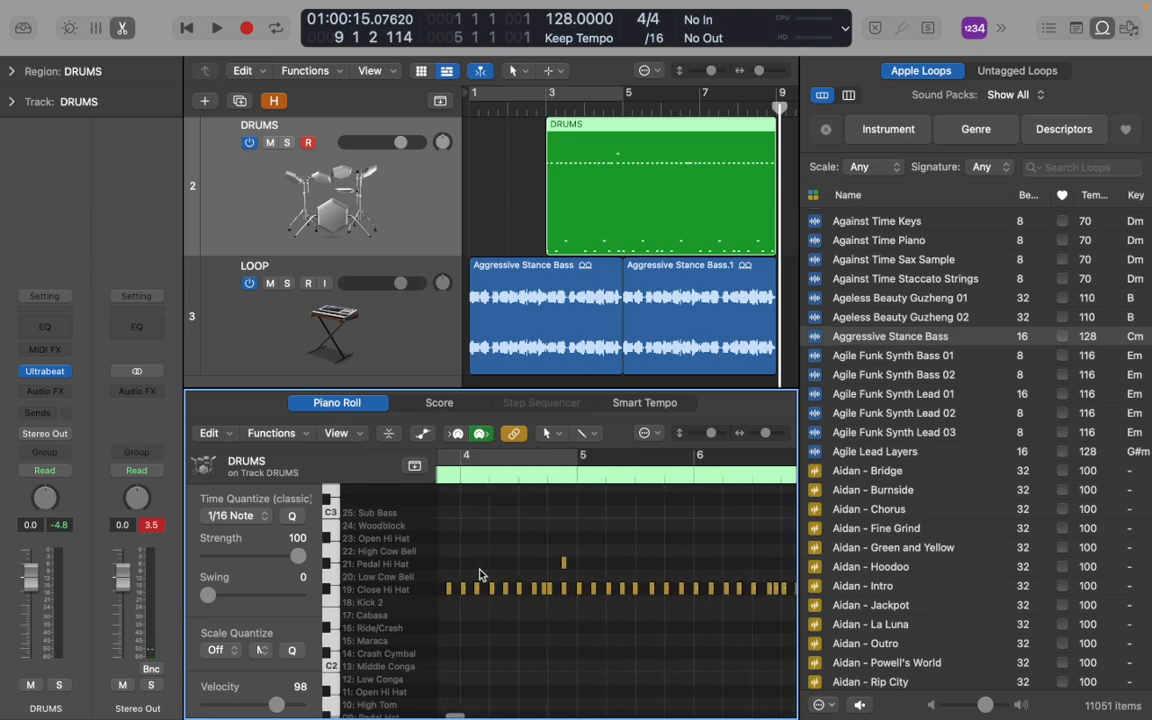
Select all notes in the DRUMS region and set their time quantize to 1/8 Note
scroll(479, 573, up, 5)
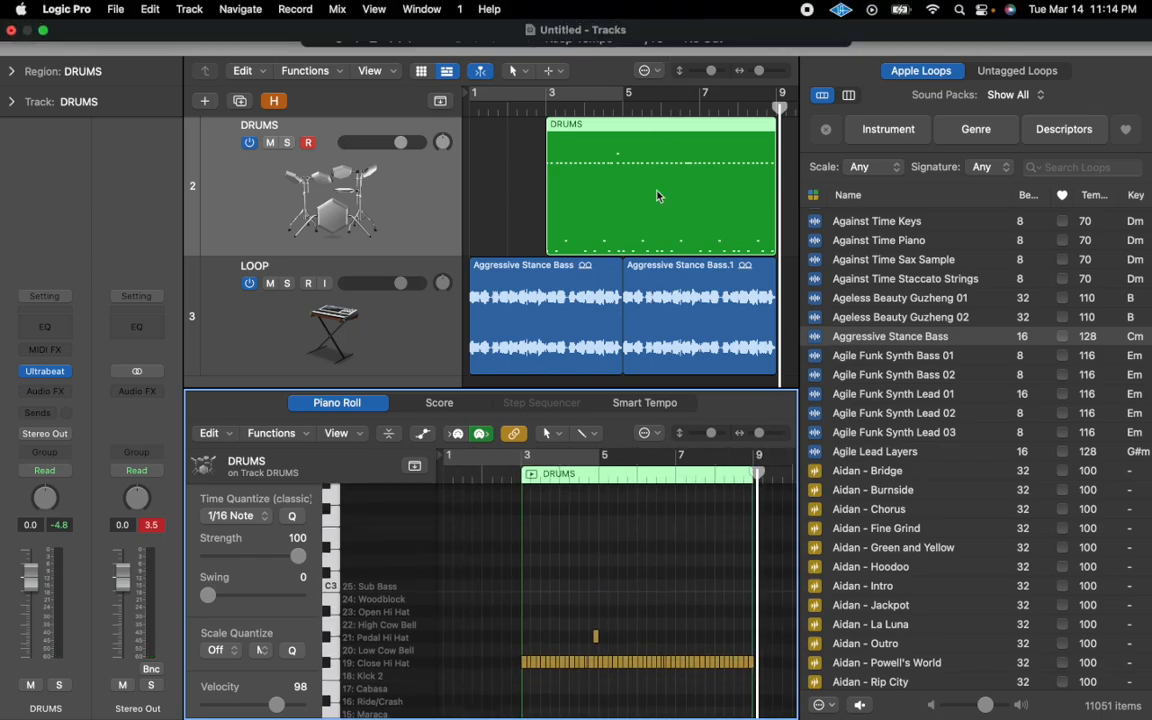
scroll(603, 594, down, 1)
scroll(603, 594, down, 4)
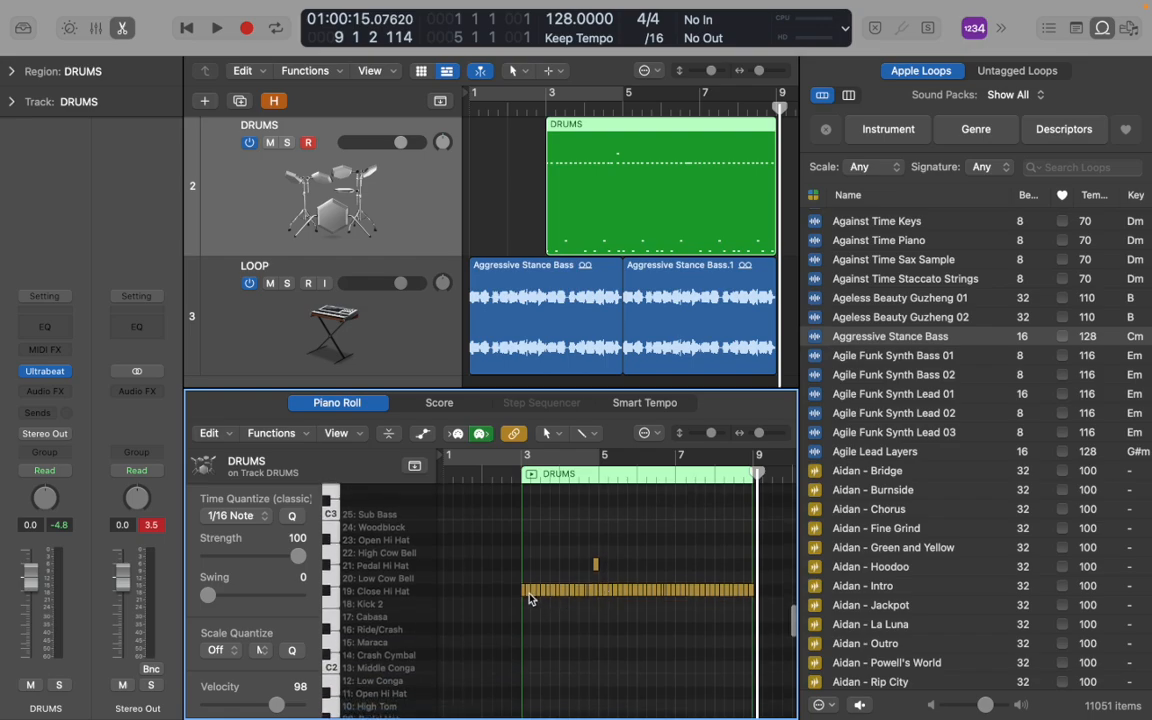
key(super+Right)
key(super+Right)
key(super+Right)
scroll(530, 599, left, 20)
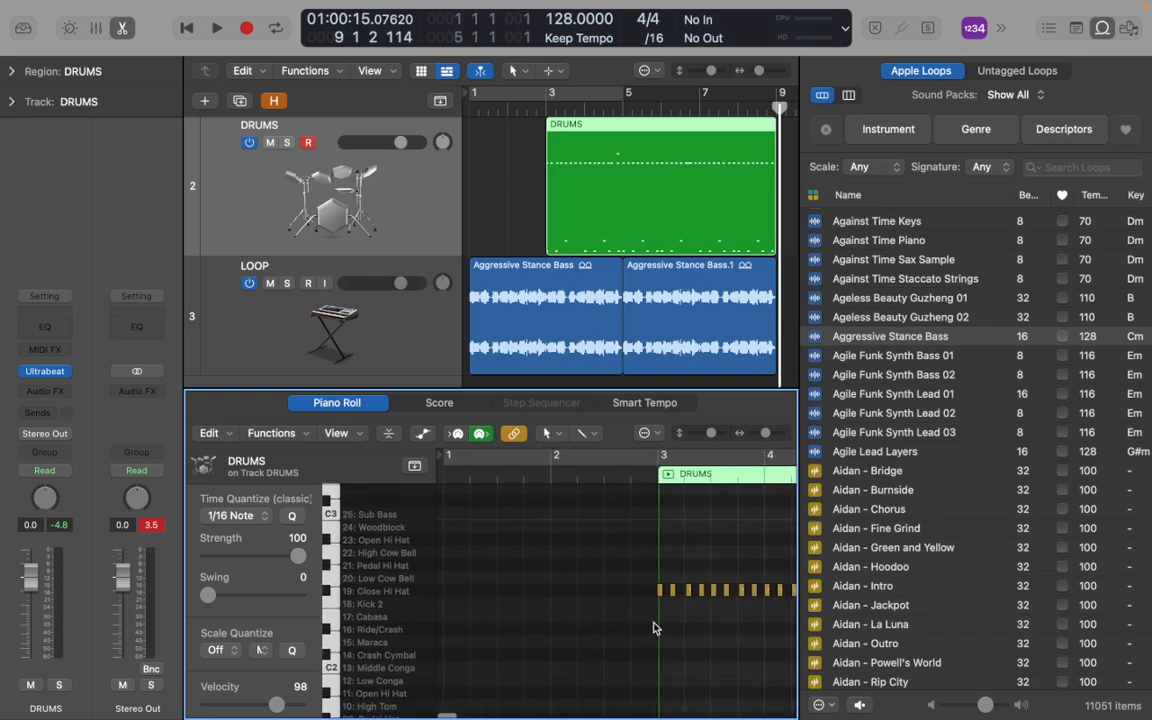
click(662, 591)
scroll(596, 544, right, 4)
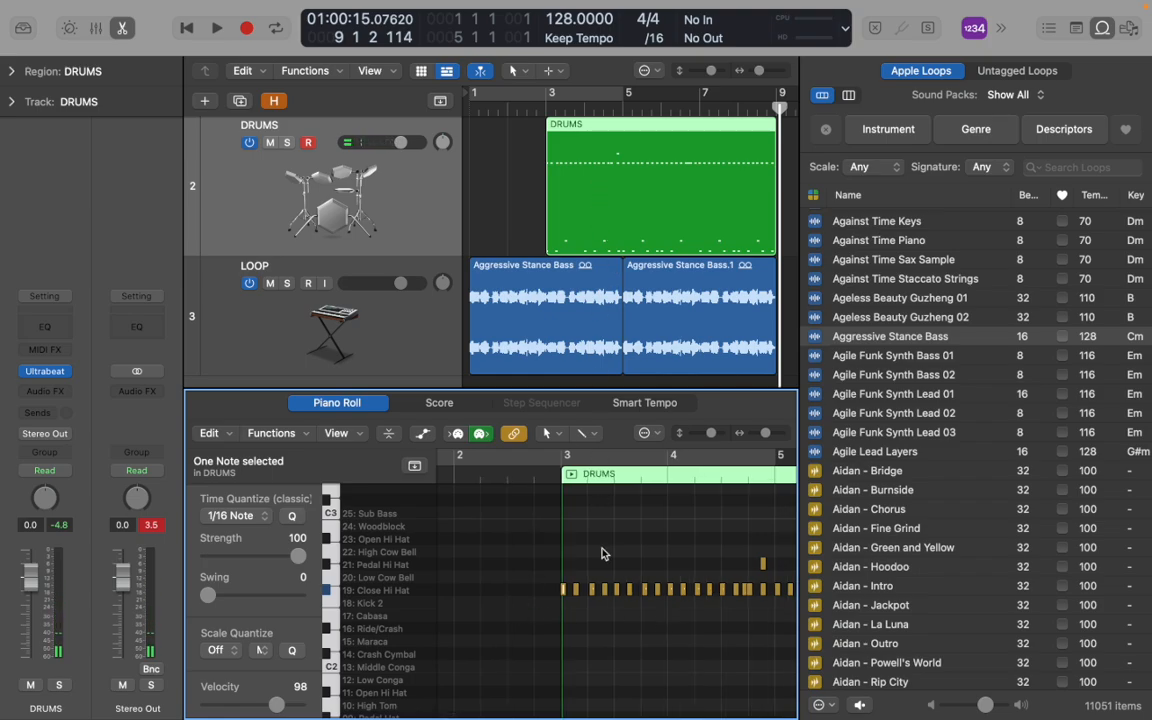
key(super+Right)
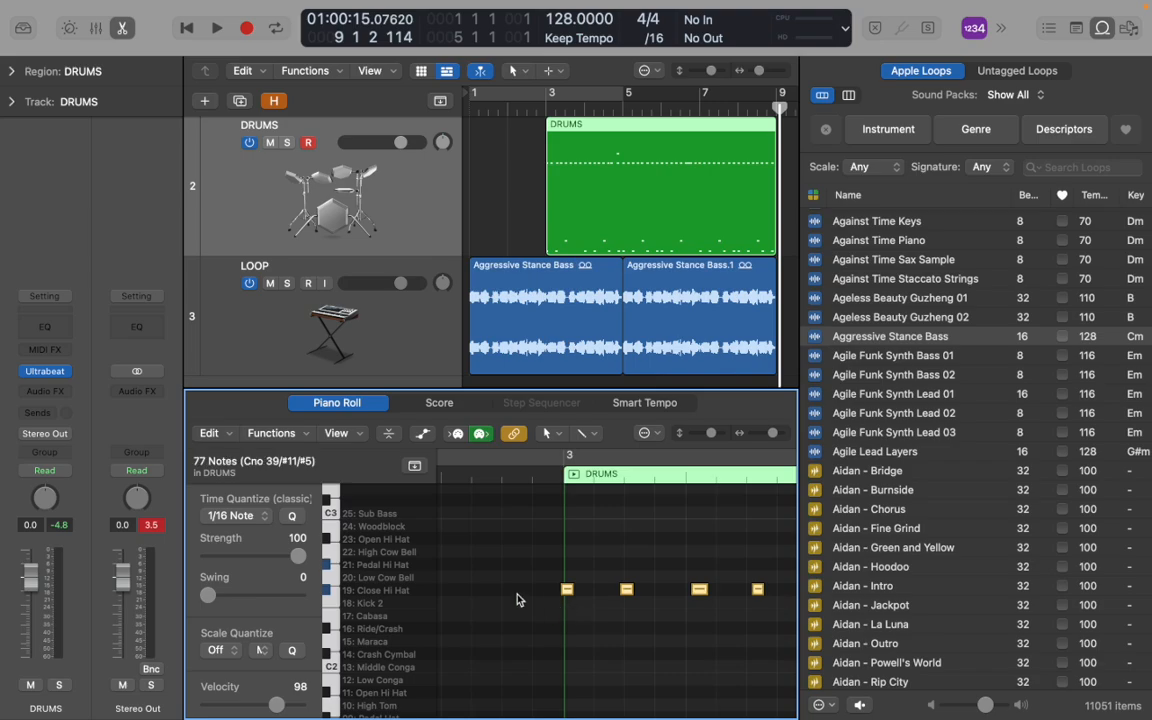
click(266, 518)
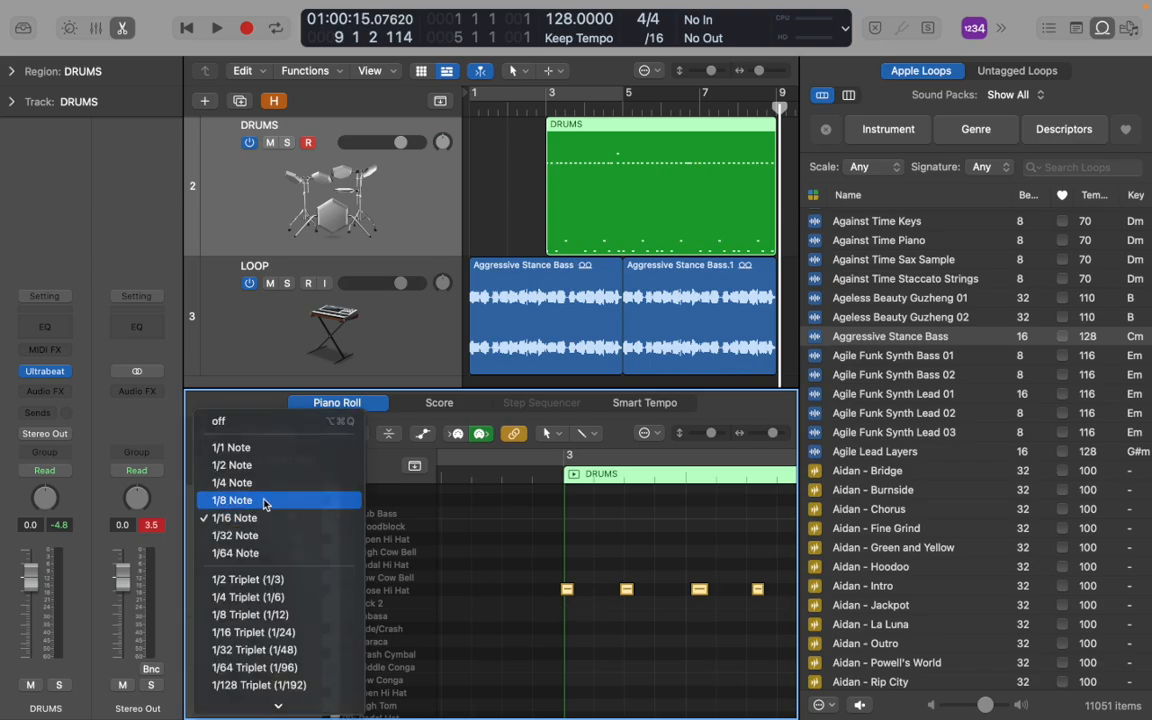
click(268, 497)
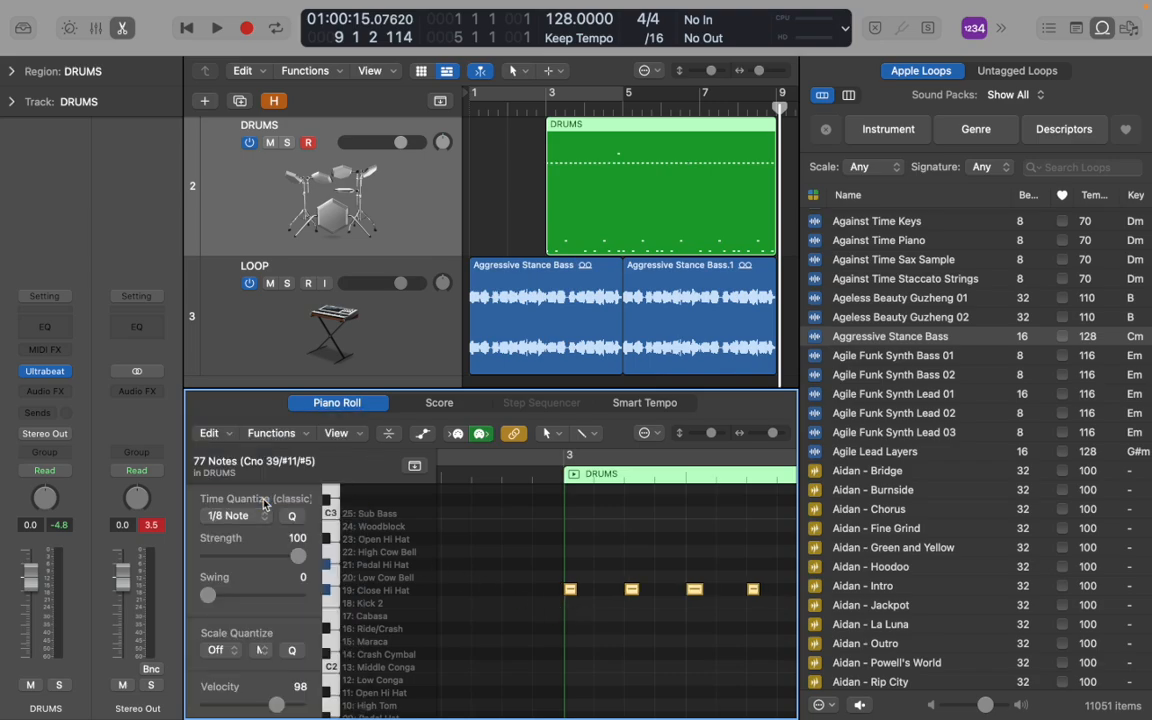
Play the quantized beat from bar 3 and stop at the end of bar 8
double_click(549, 112)
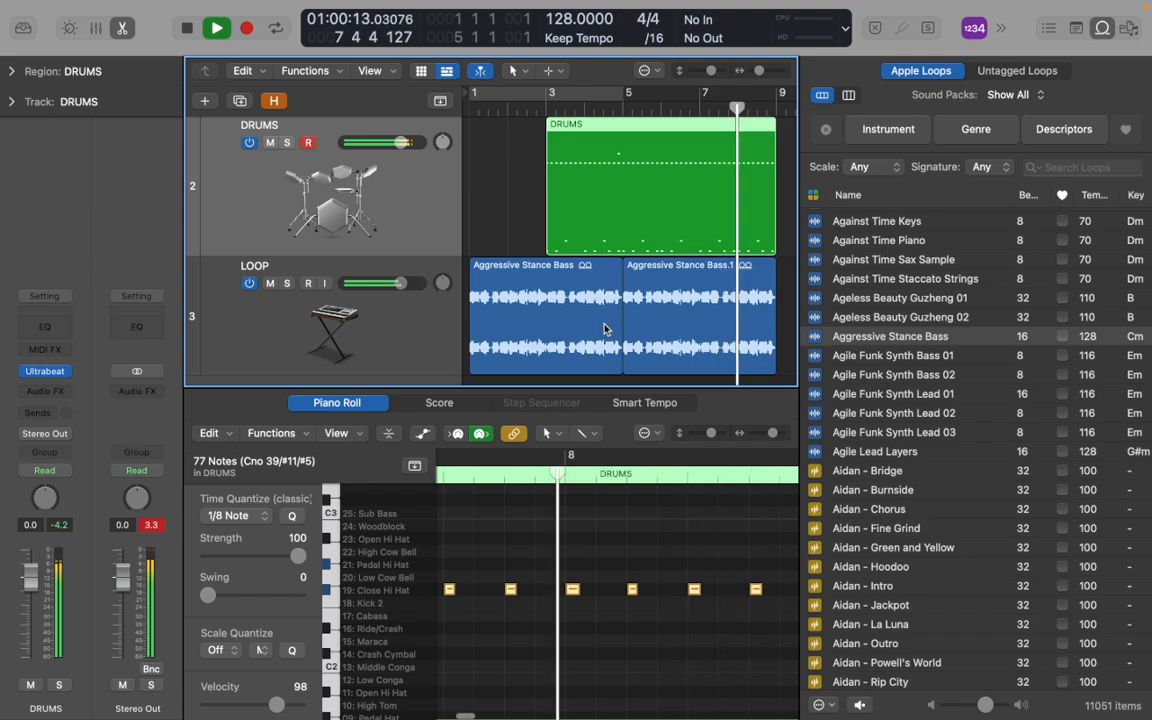
key(space)
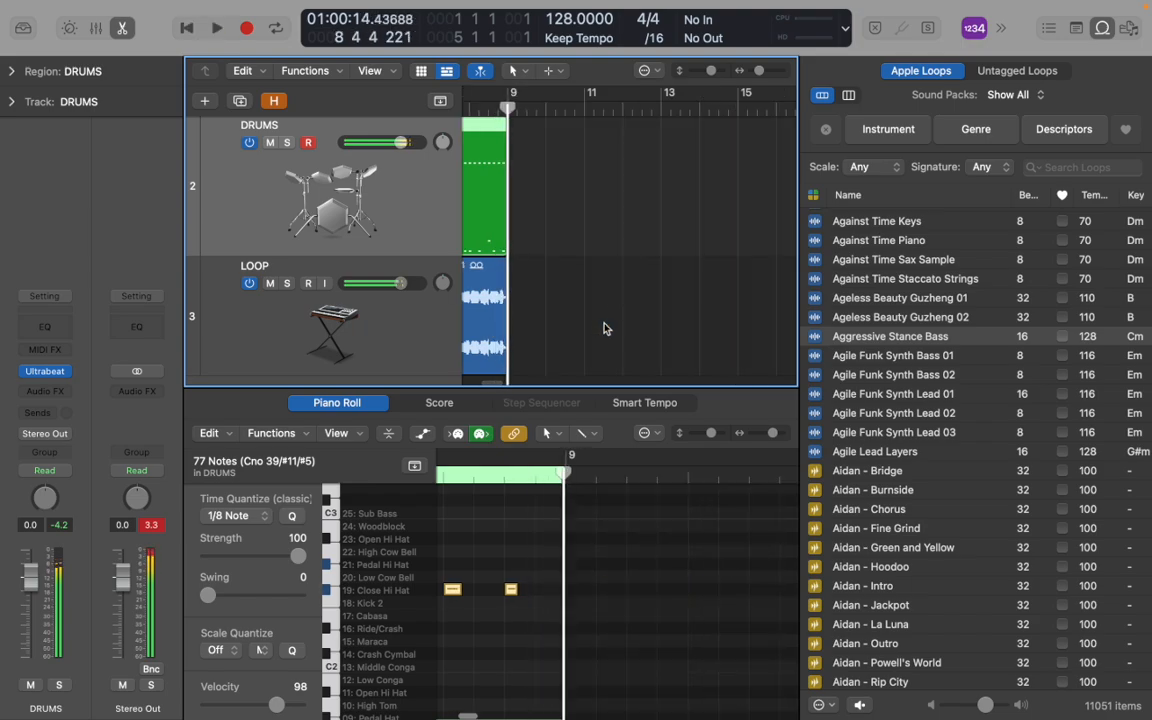
scroll(583, 282, left, 5)
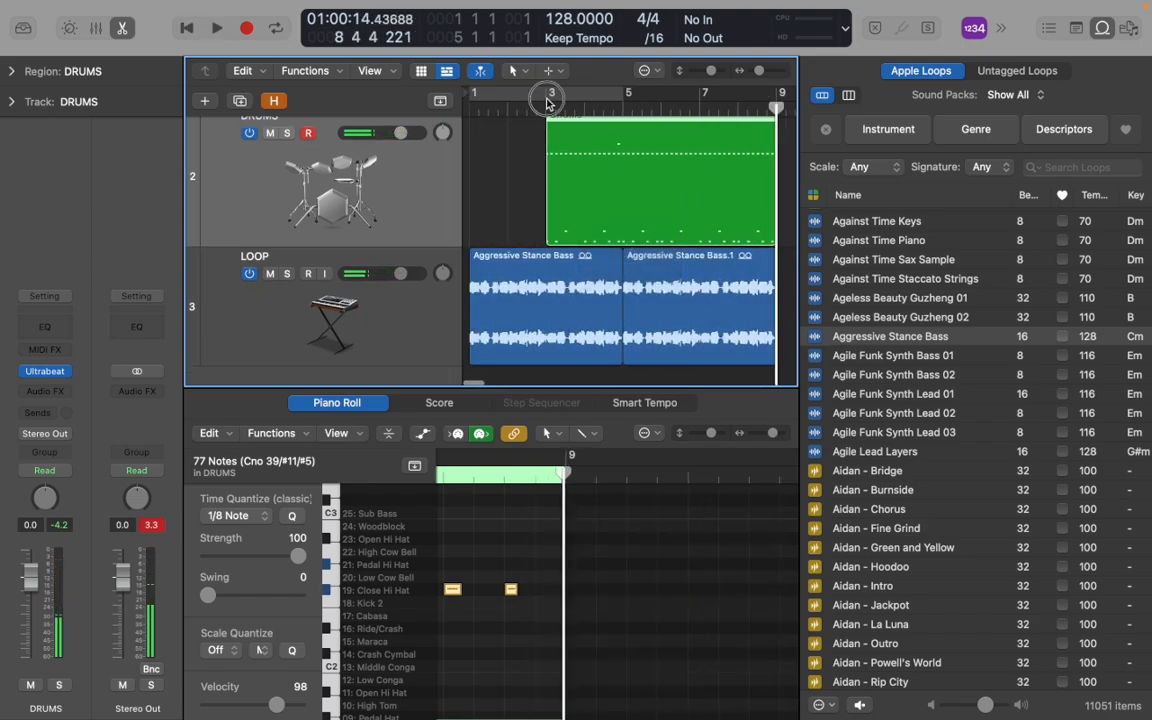
Locate the Pedal Hi Hat note at 4 4 3 and delete the Close Hi Hat note that coincides with it
click(548, 103)
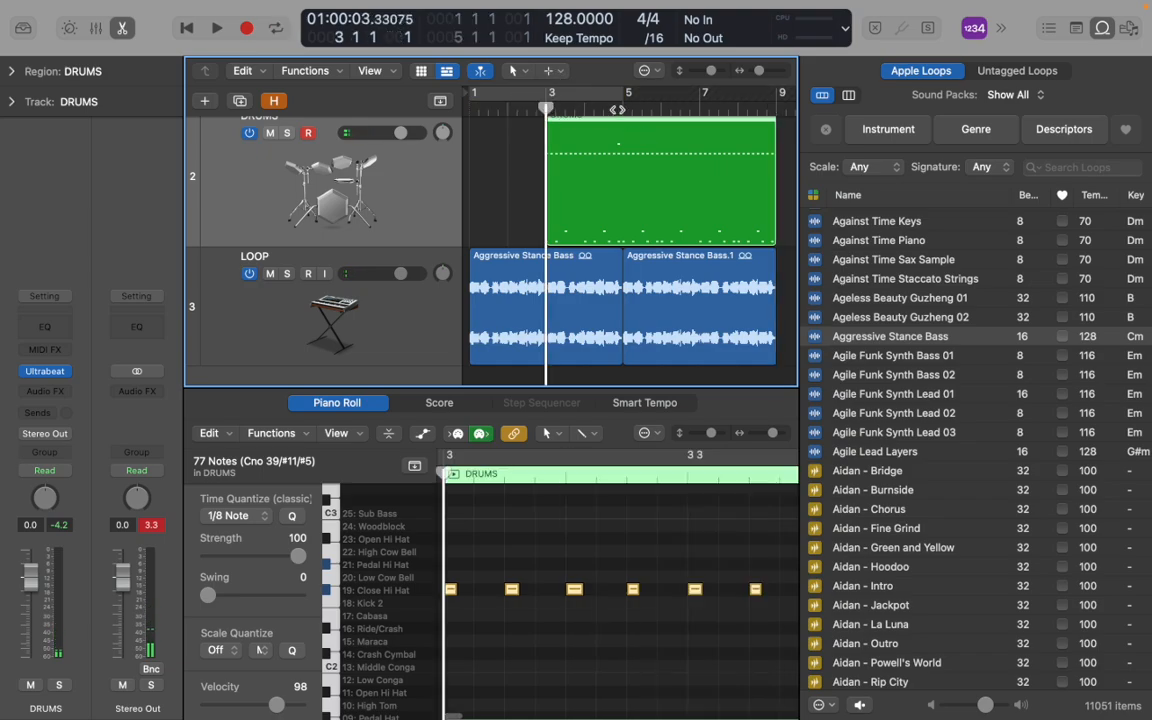
click(614, 109)
scroll(652, 220, up, 8)
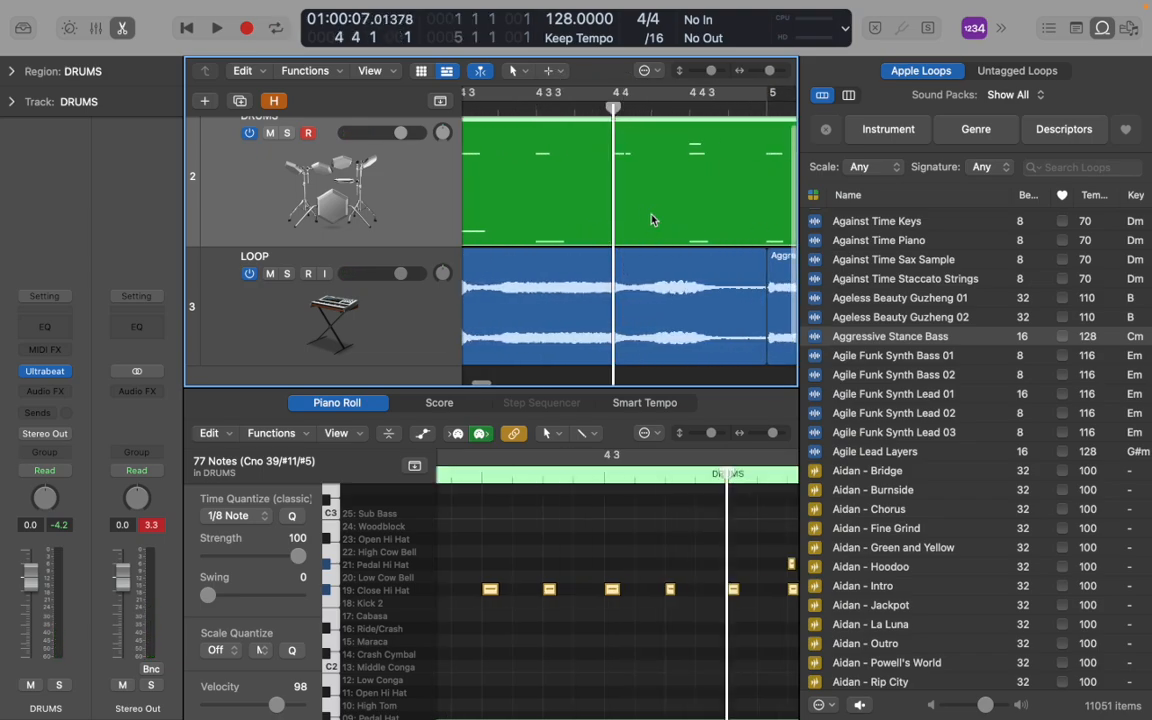
scroll(652, 220, up, 3)
click(720, 110)
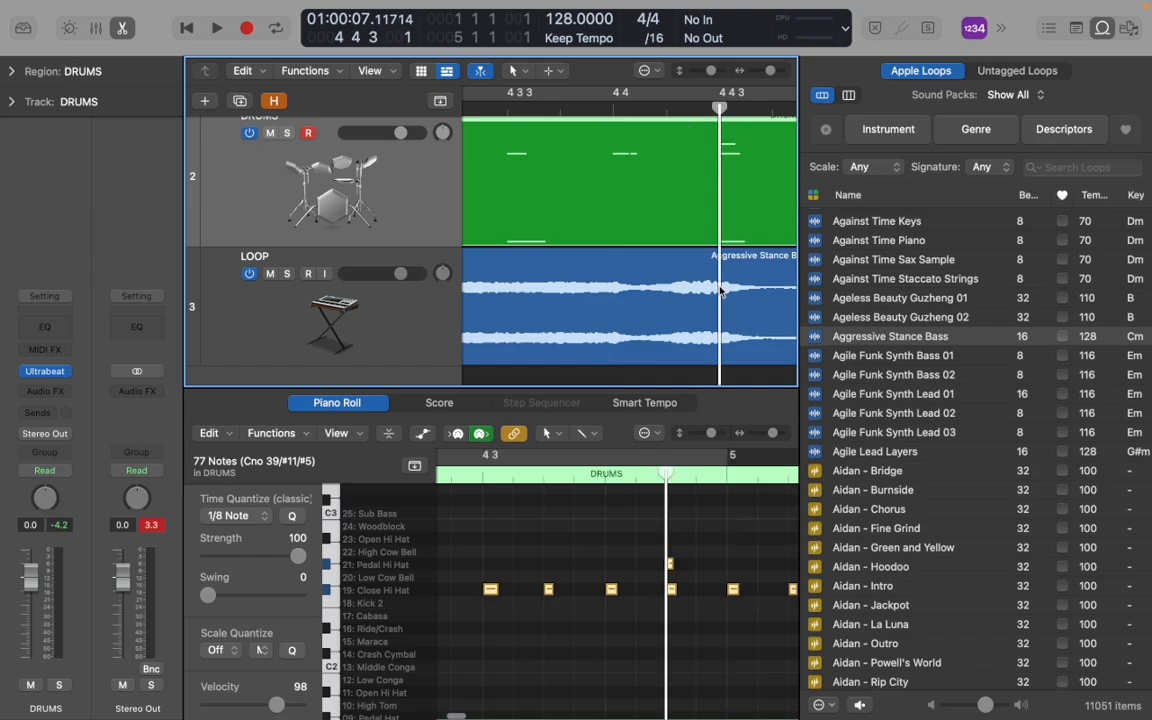
click(670, 565)
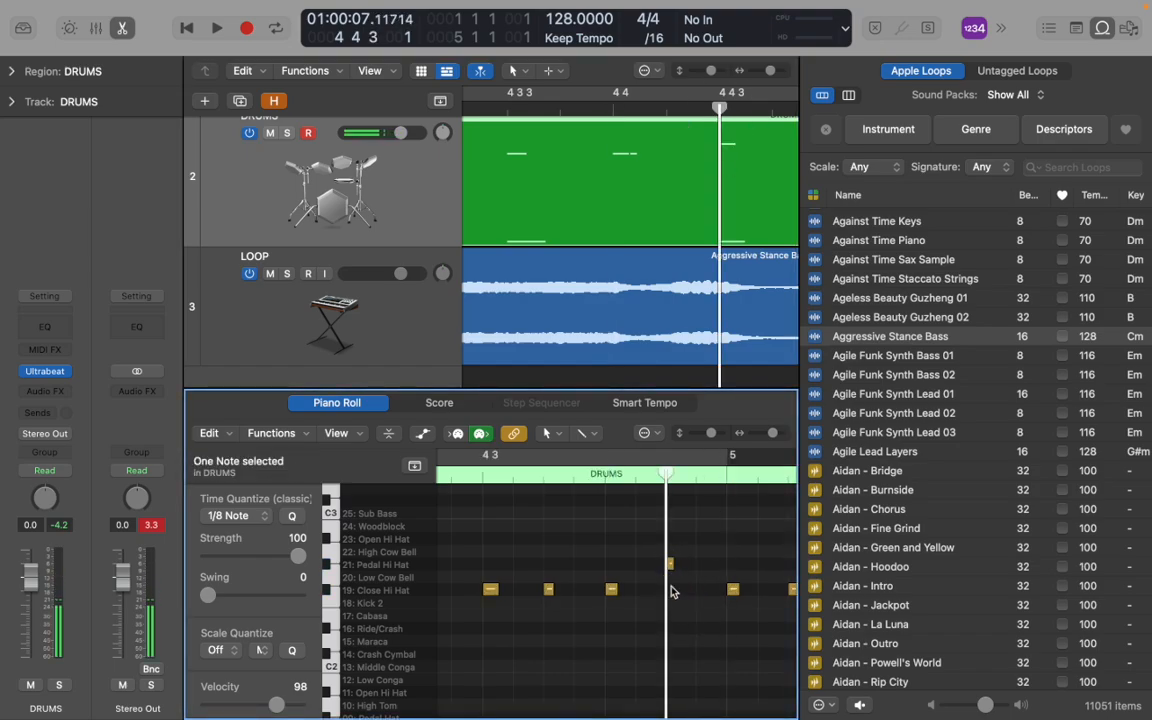
Play on into bar 7 and move the Close Hi Hat note at the start of bar 7 up to Pedal Hi Hat
key(space)
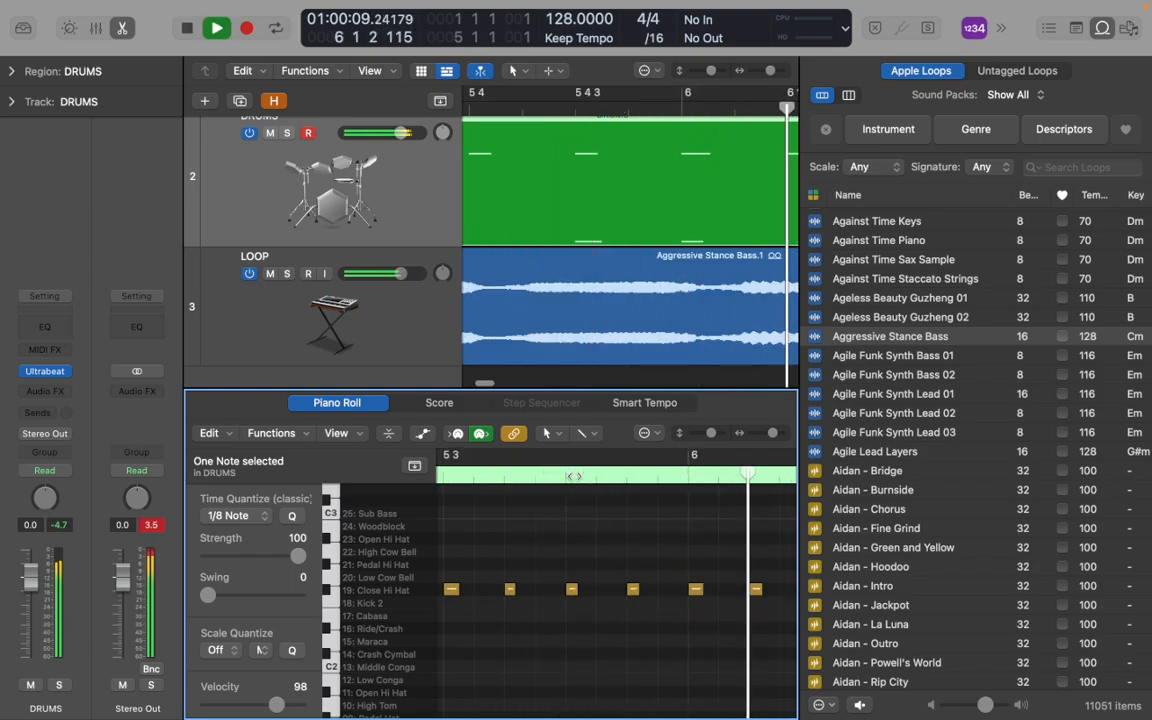
key(space)
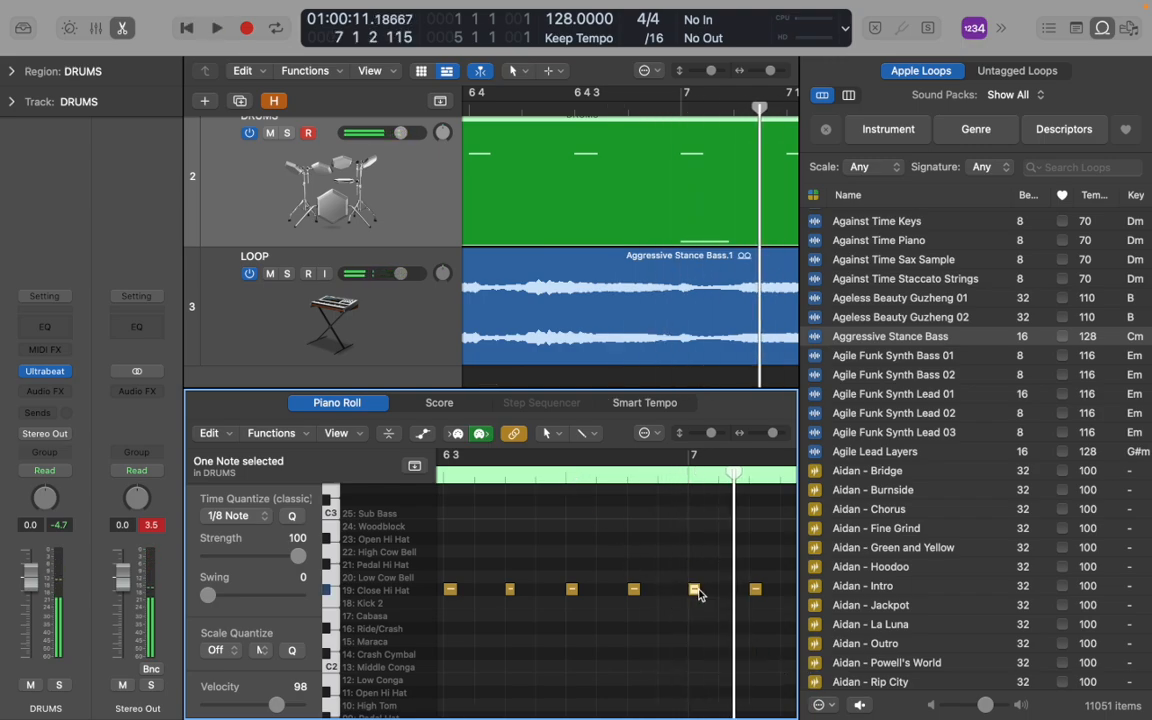
alt+drag(695, 591, 694, 565)
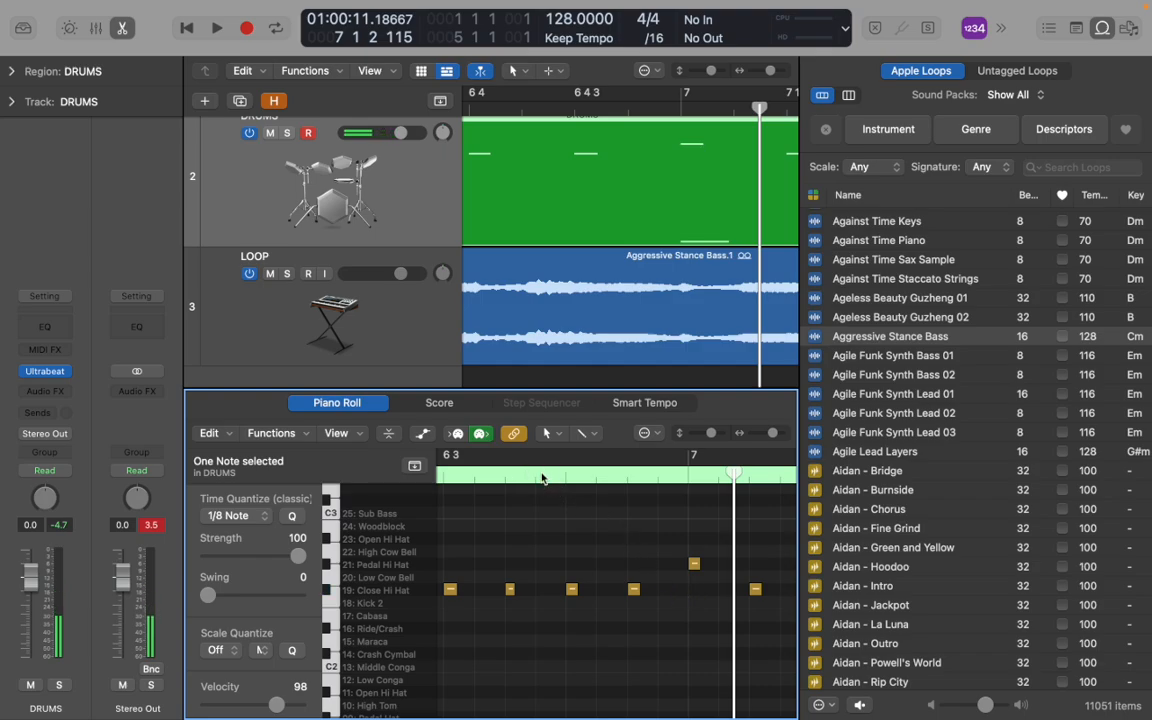
Play on into bar 8 and move the Close Hi Hat note at the start of bar 8 up to Pedal Hi Hat
key(space)
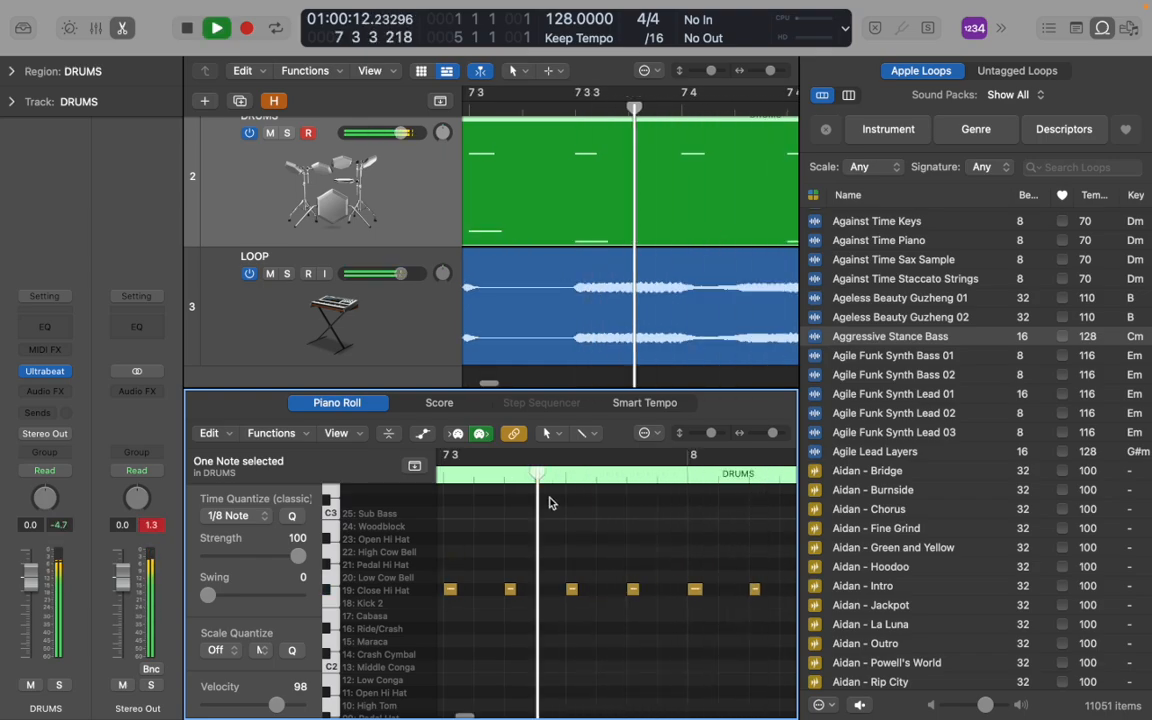
key(space)
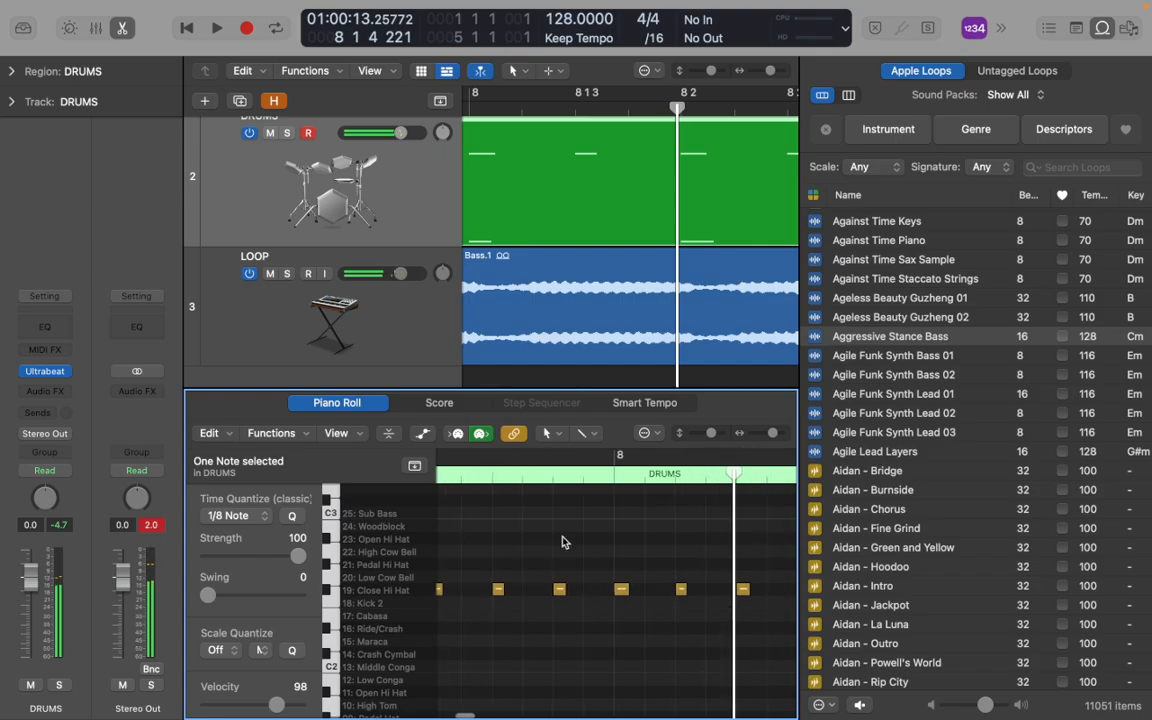
click(620, 466)
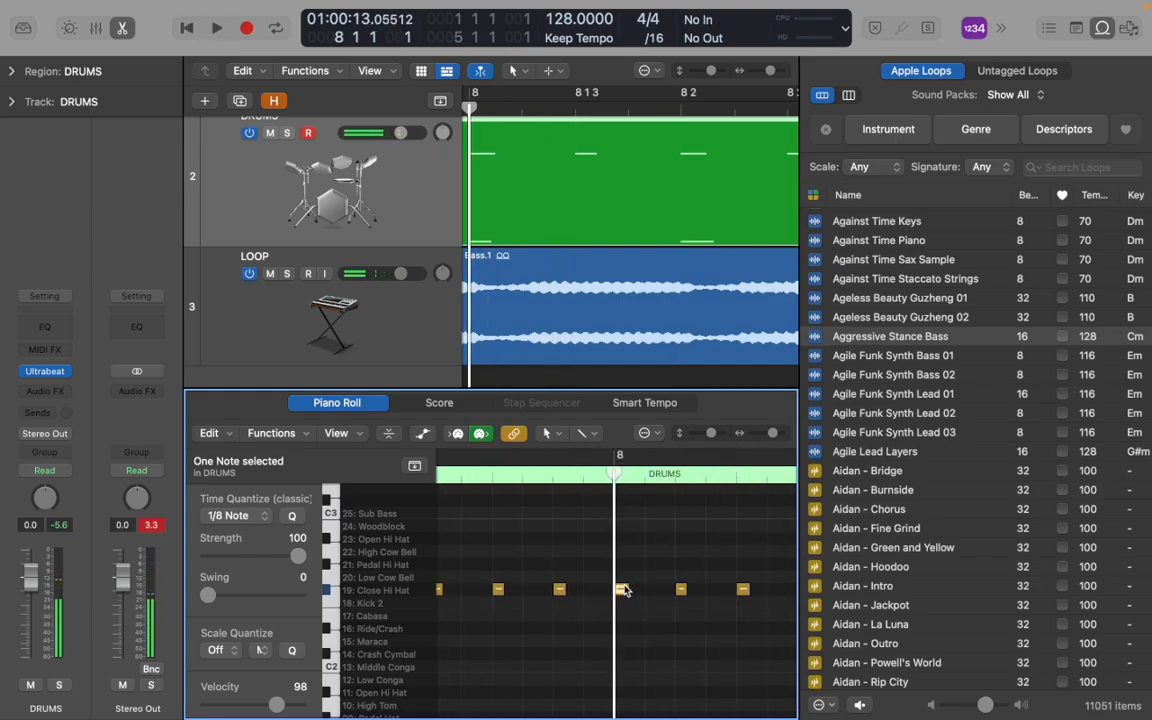
drag(624, 587, 624, 563)
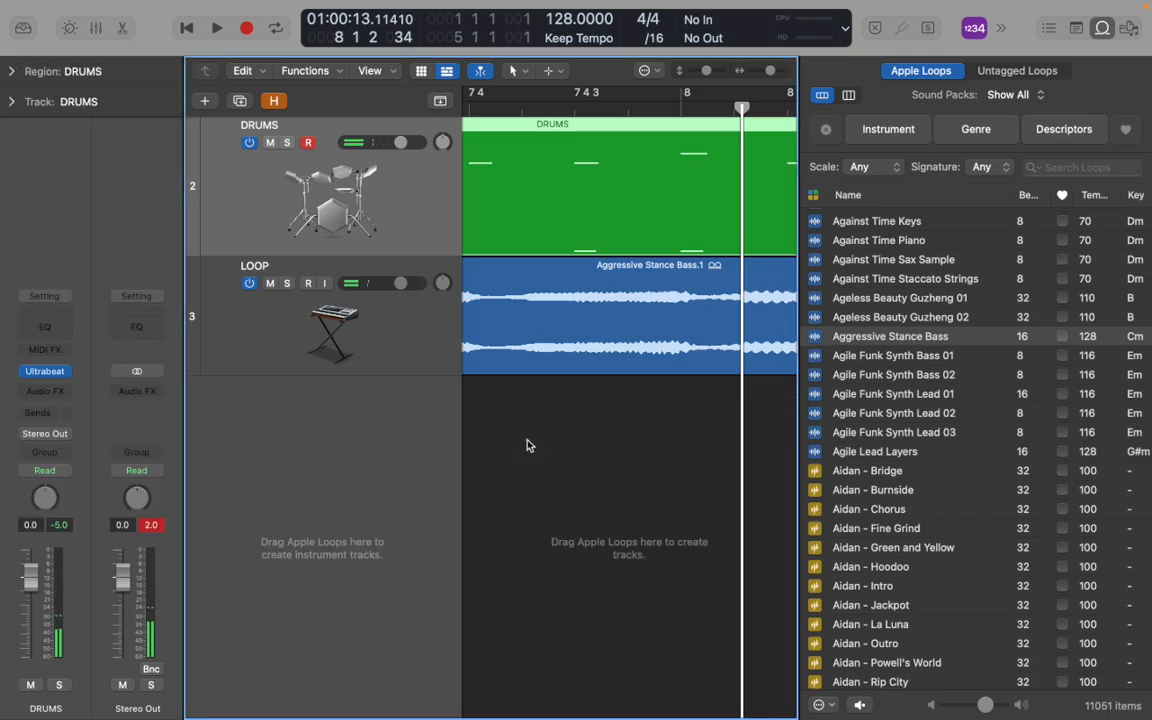
key(n)
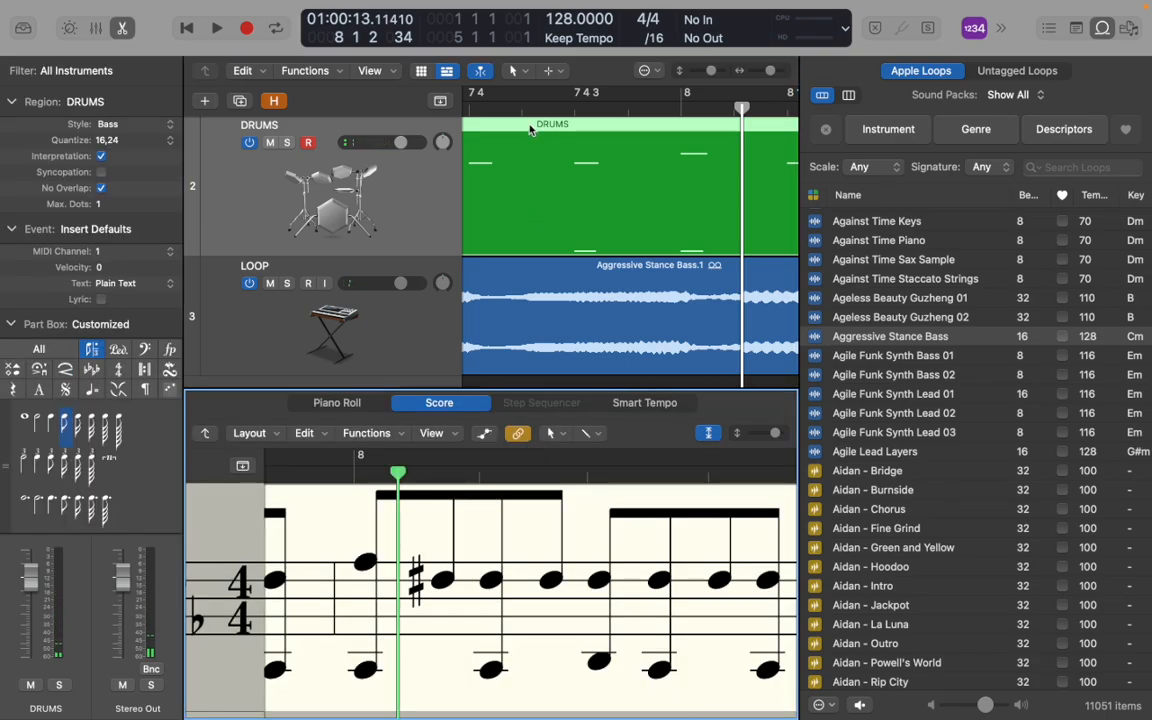
click(530, 130)
click(518, 440)
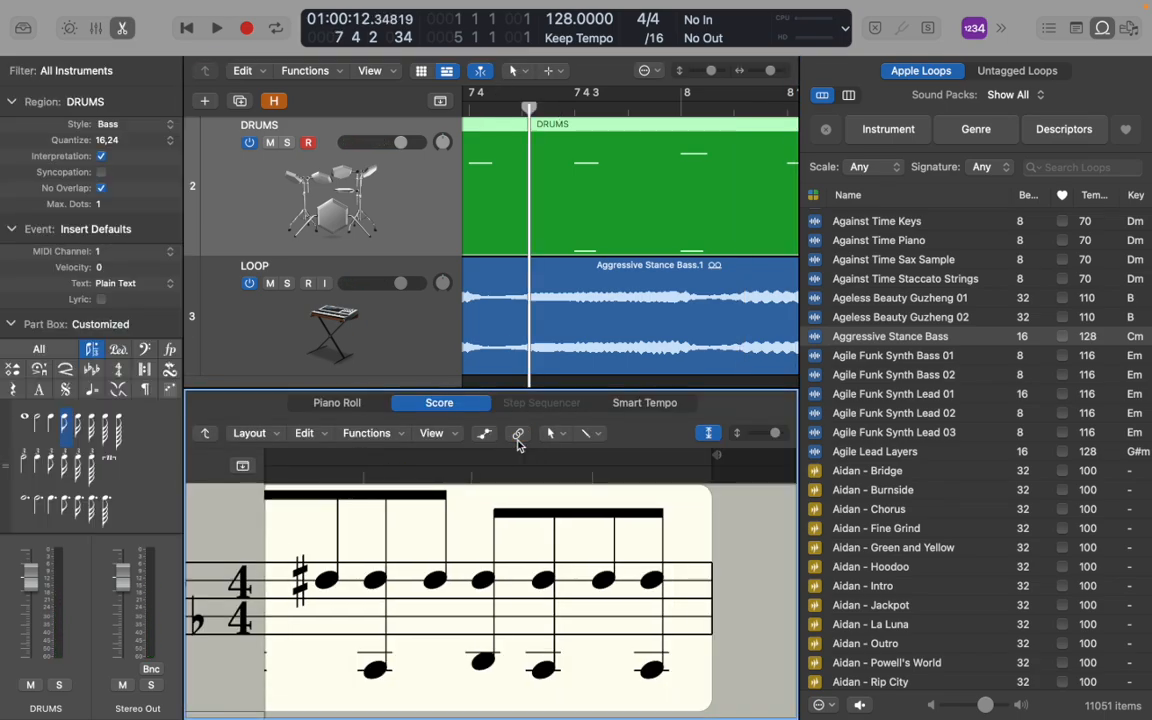
key(n)
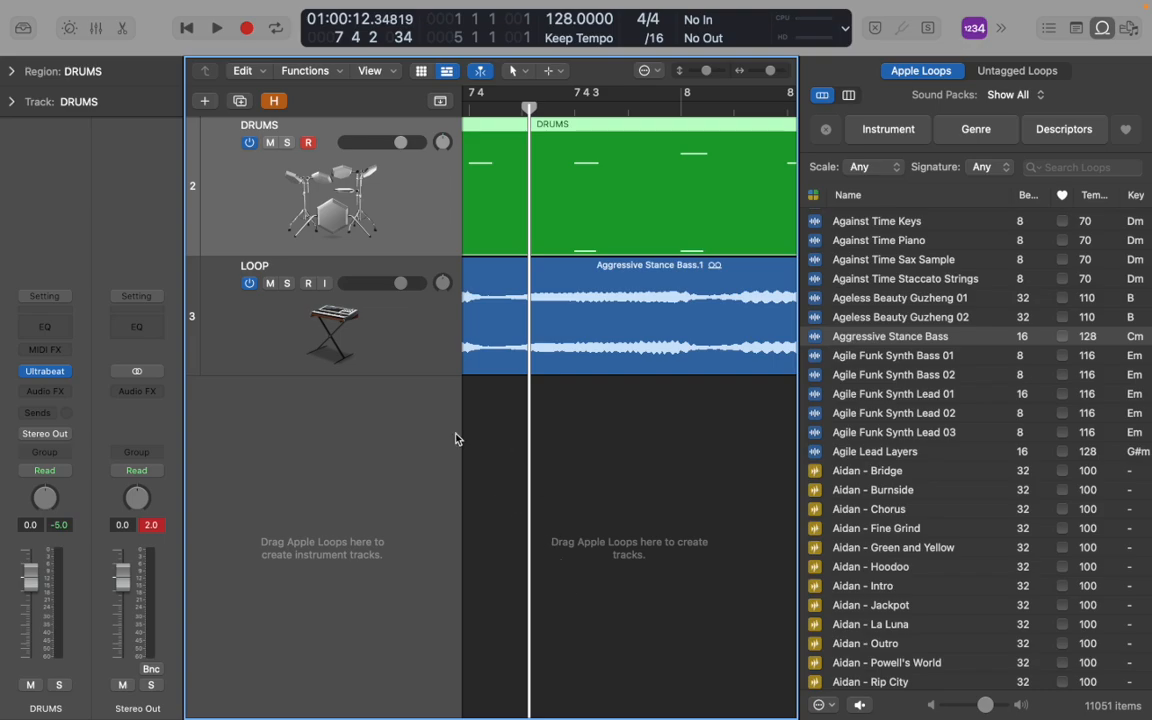
click(412, 347)
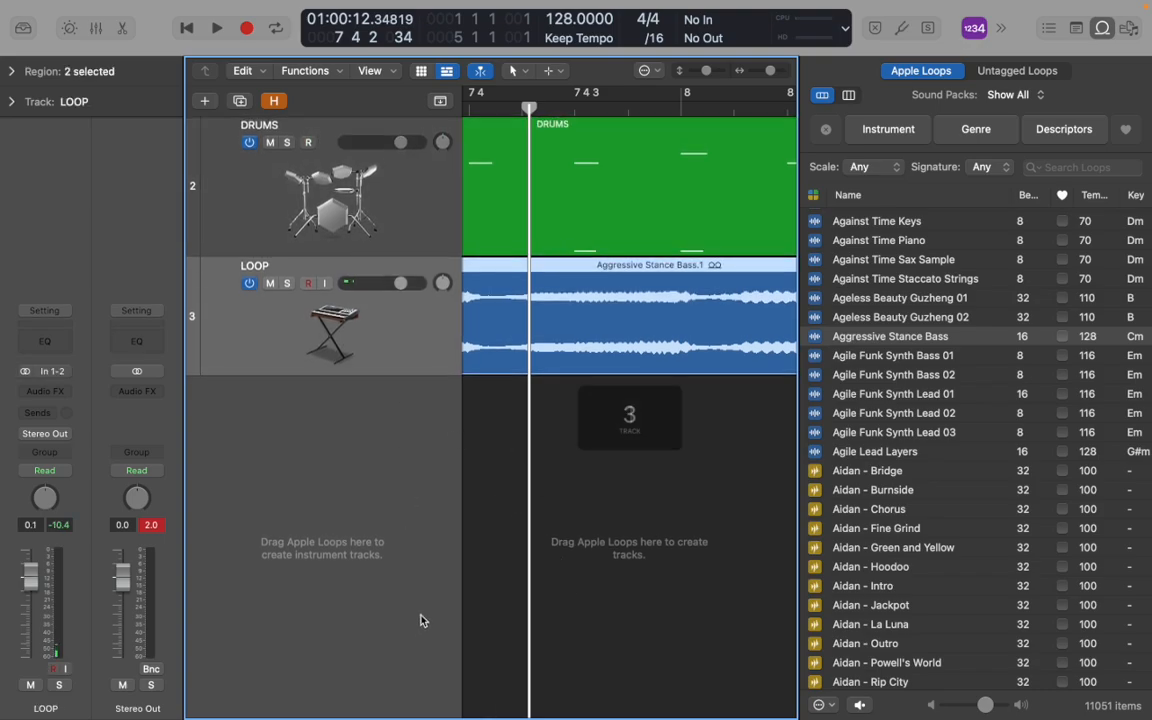
click(383, 221)
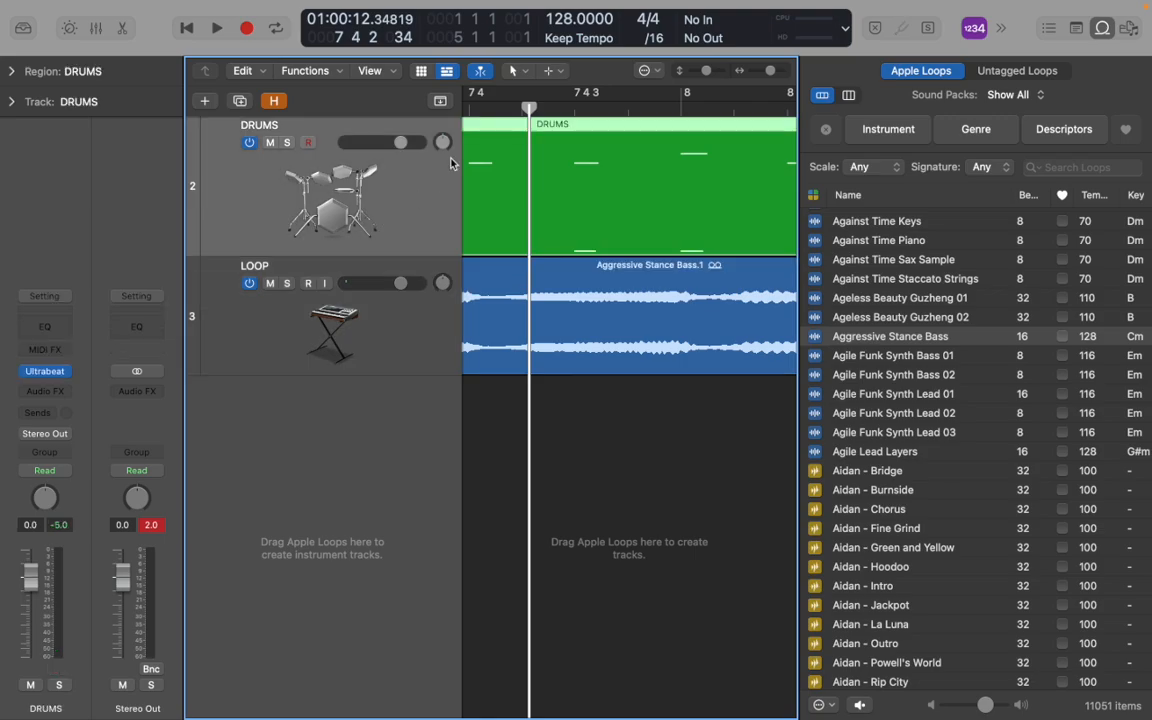
Play the edited beat from bar 8 and stop in bar 9
click(470, 108)
key(space)
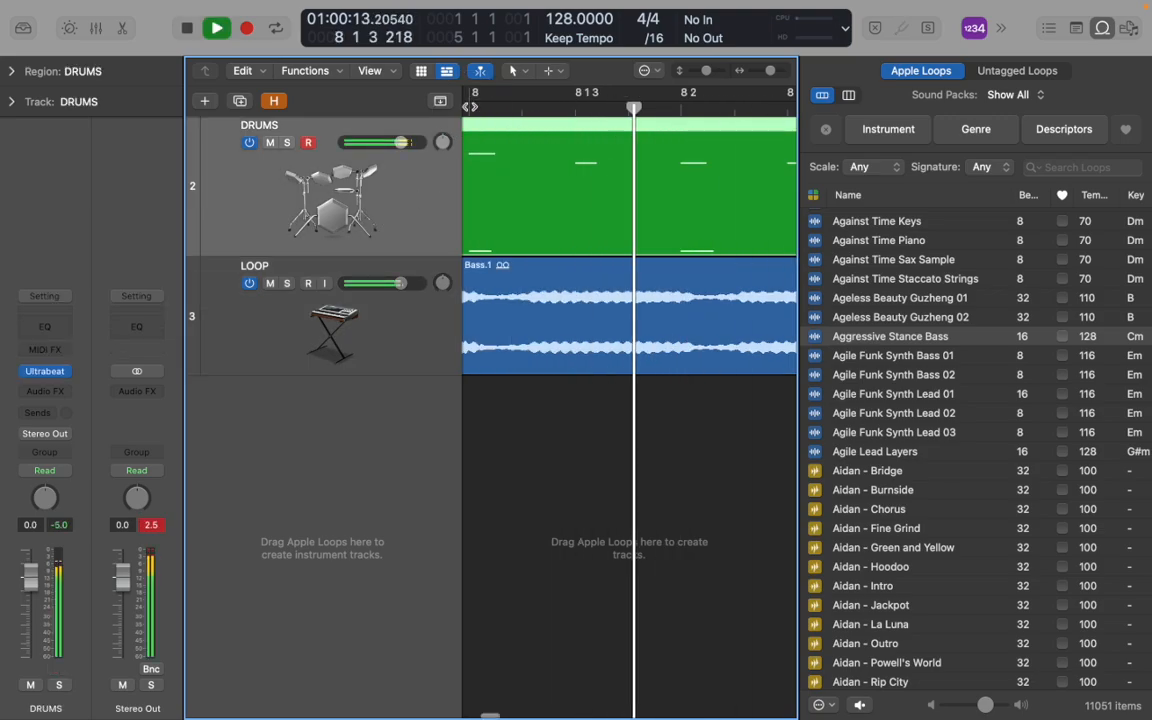
key(space)
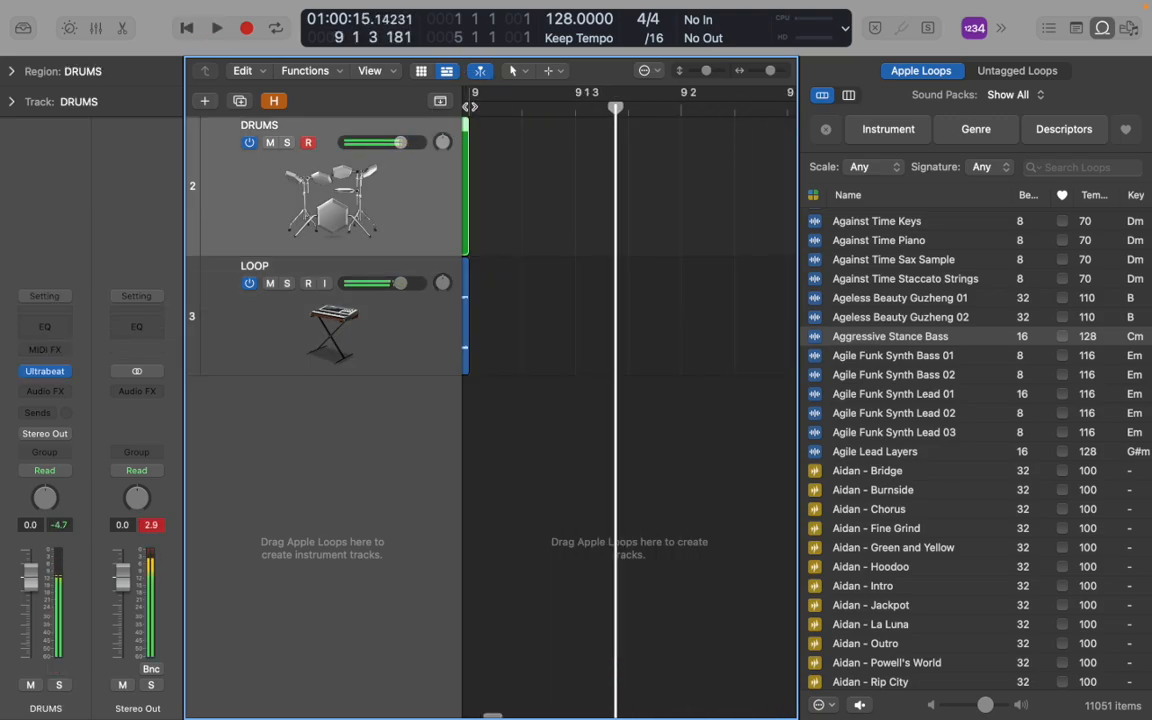
Keep the DRUMS track selected and hide the Apple Loops browser to widen the Tracks area
click(415, 345)
click(213, 176)
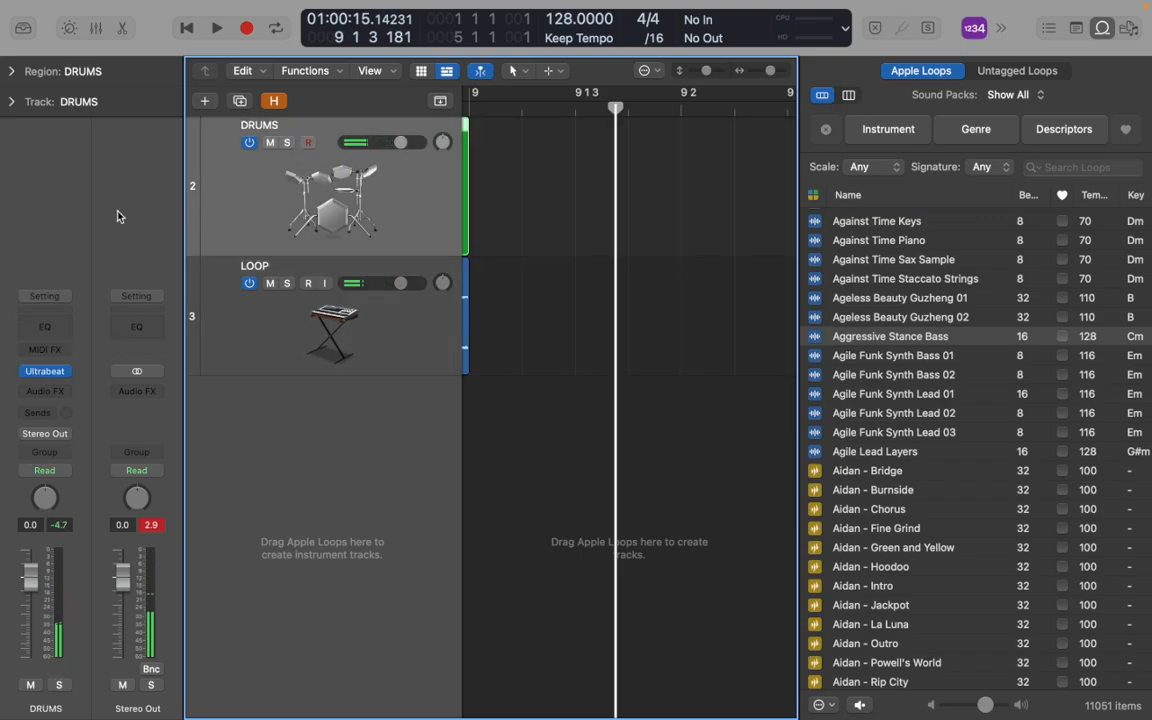
key(super+Left)
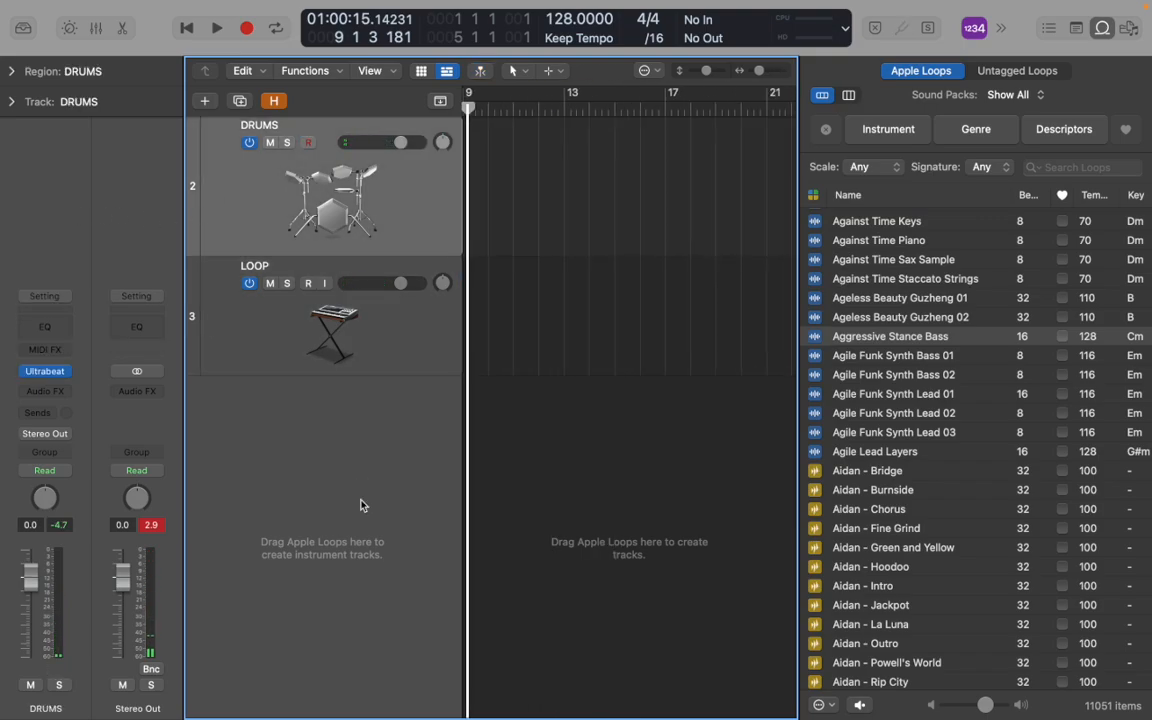
scroll(603, 565, up, 10)
scroll(603, 565, left, 6)
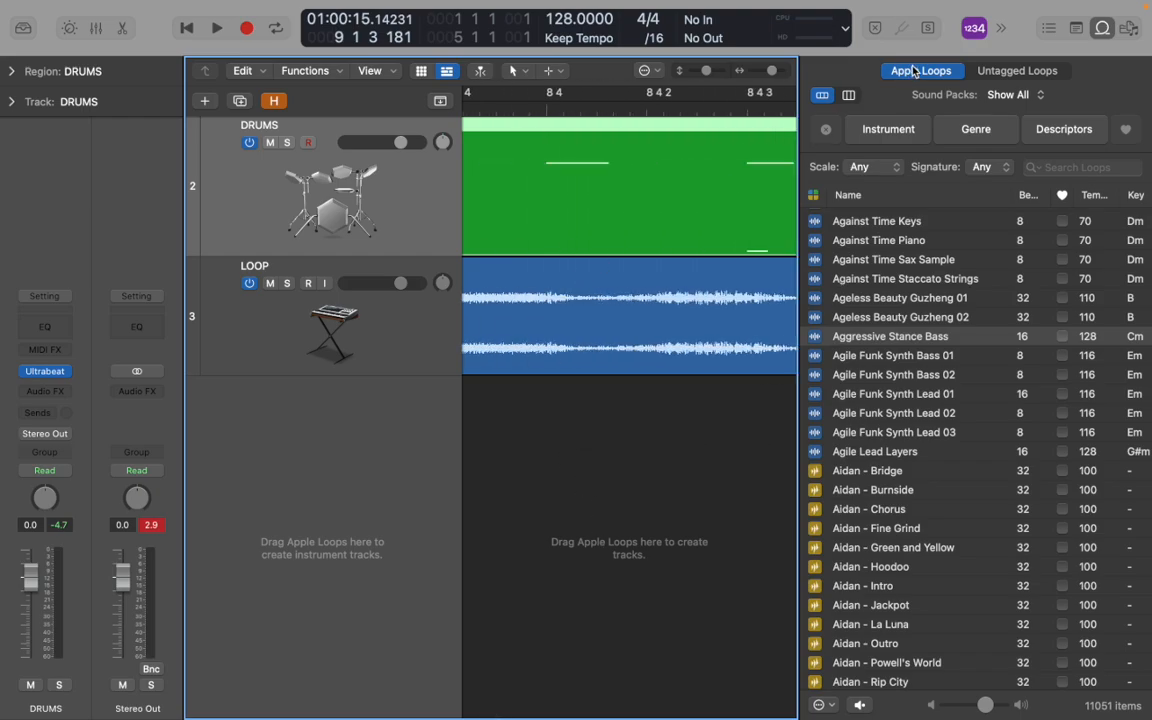
key(o)
scroll(537, 244, left, 7)
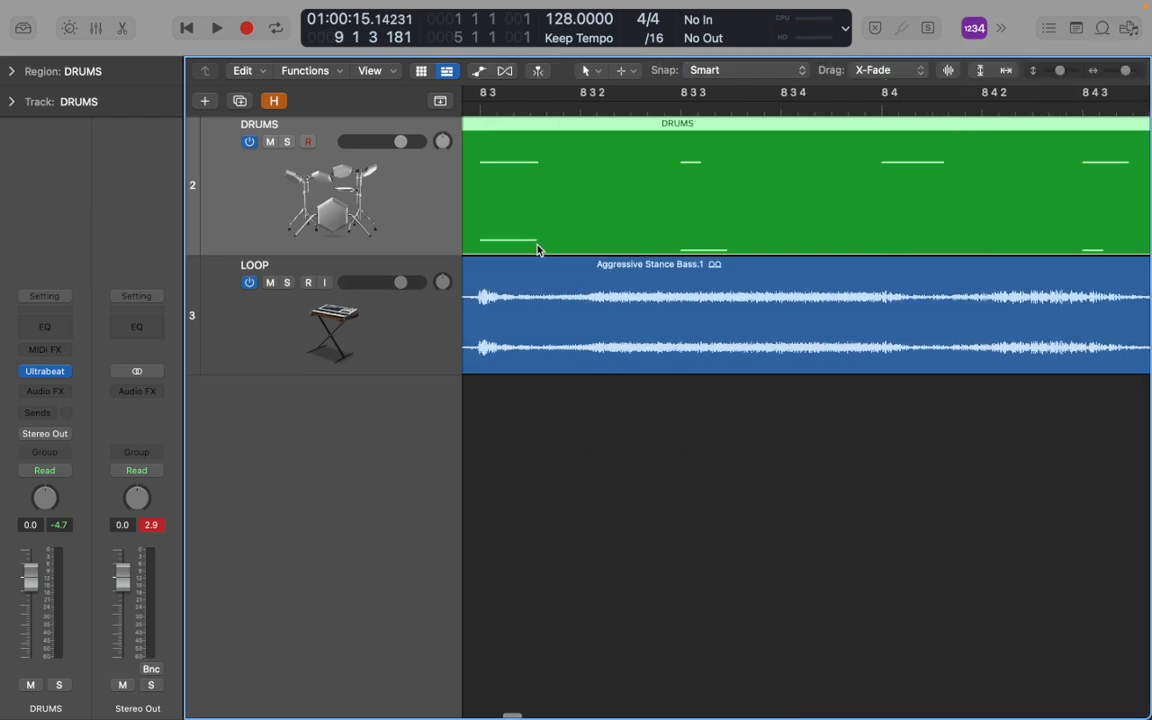
Play the arrangement from the start of the DRUMS region at bar 3, stop in bar 4, and move the playhead to beat 4 of bar 3
scroll(537, 244, down, 5)
scroll(537, 248, left, 8)
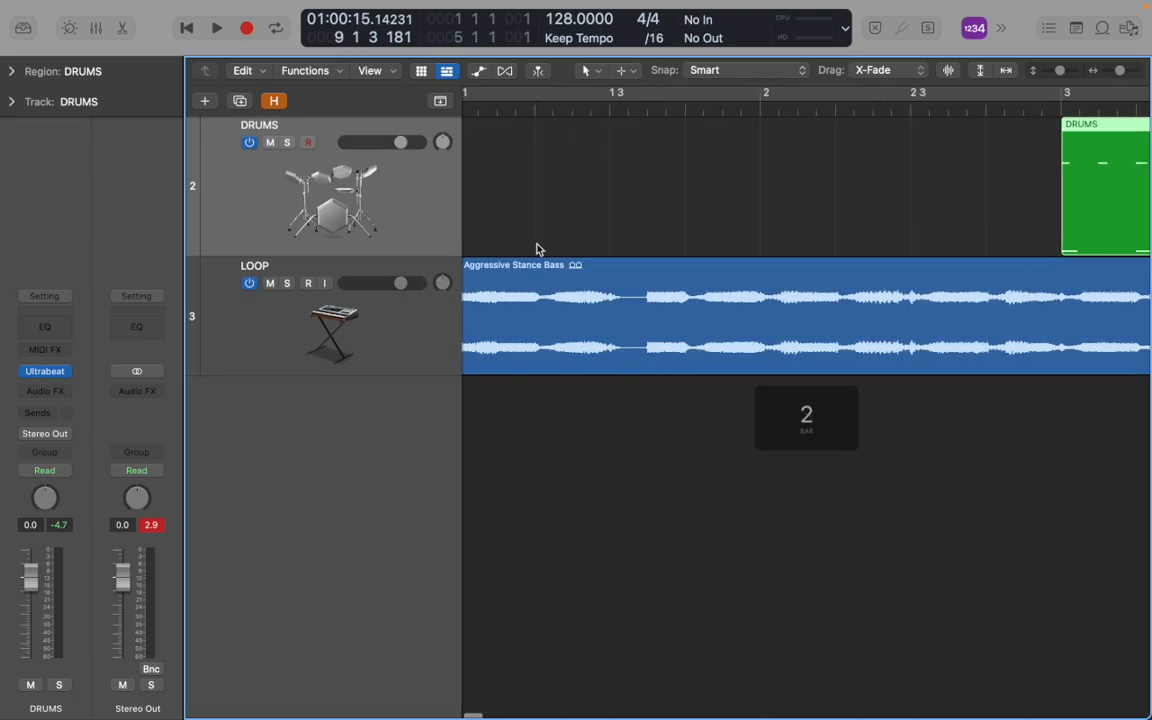
scroll(548, 249, down, 5)
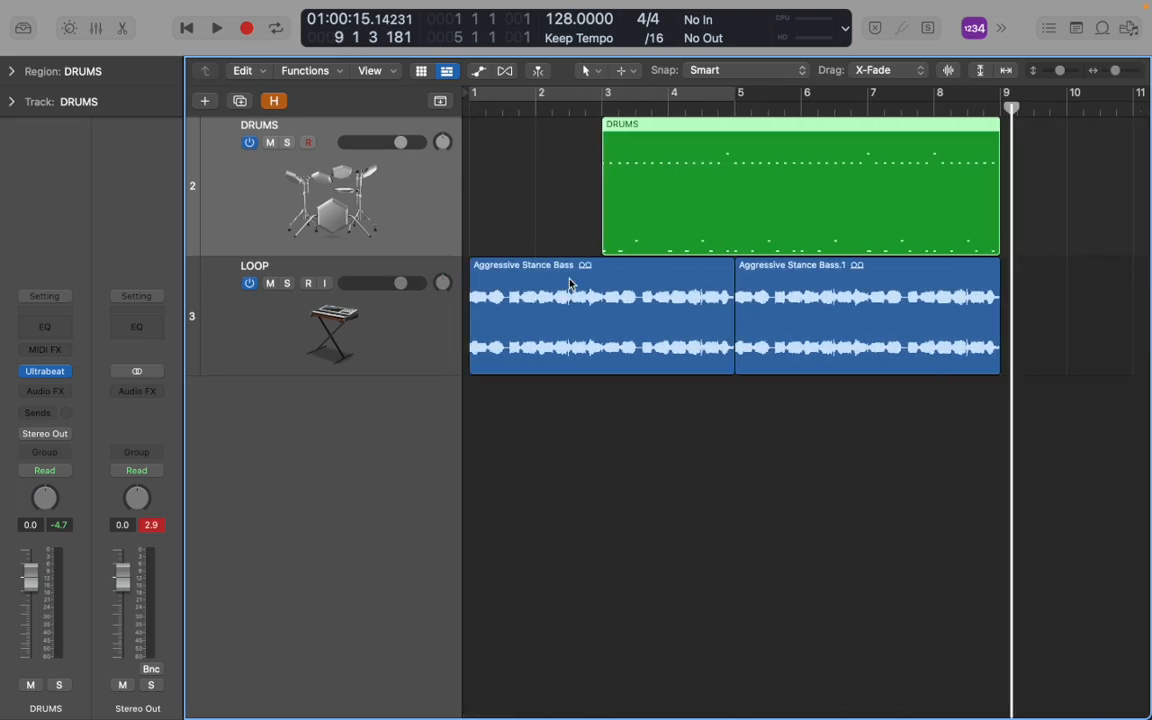
click(604, 102)
key(space)
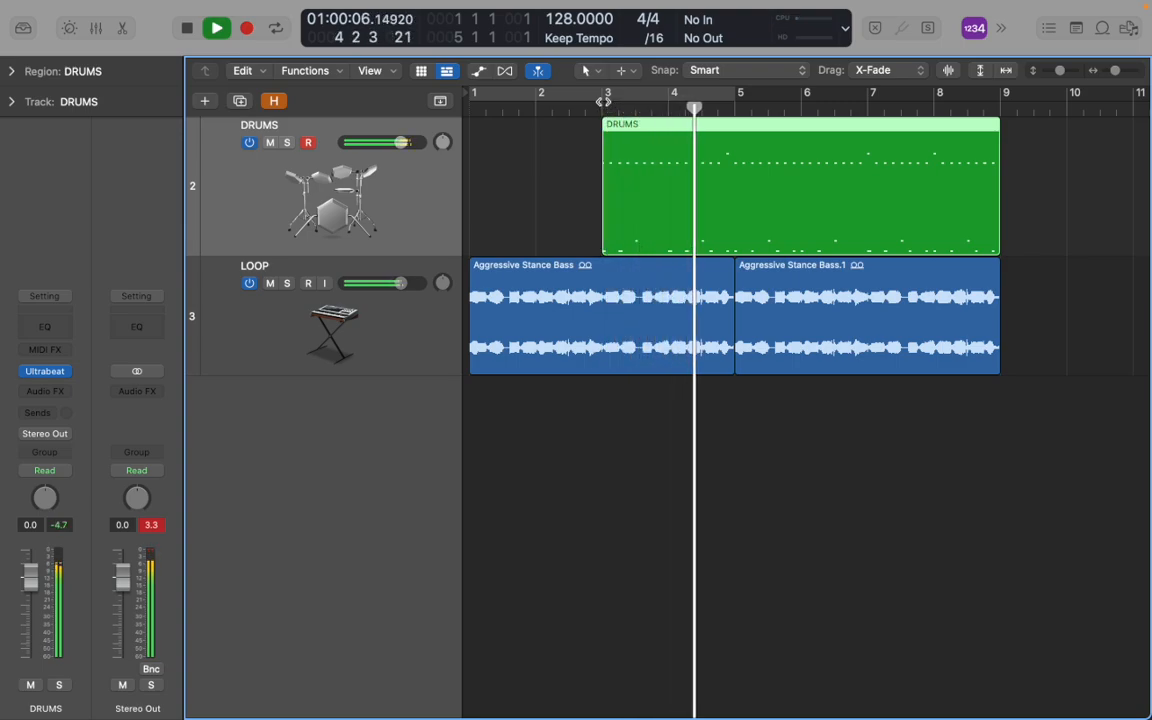
key(space)
click(651, 107)
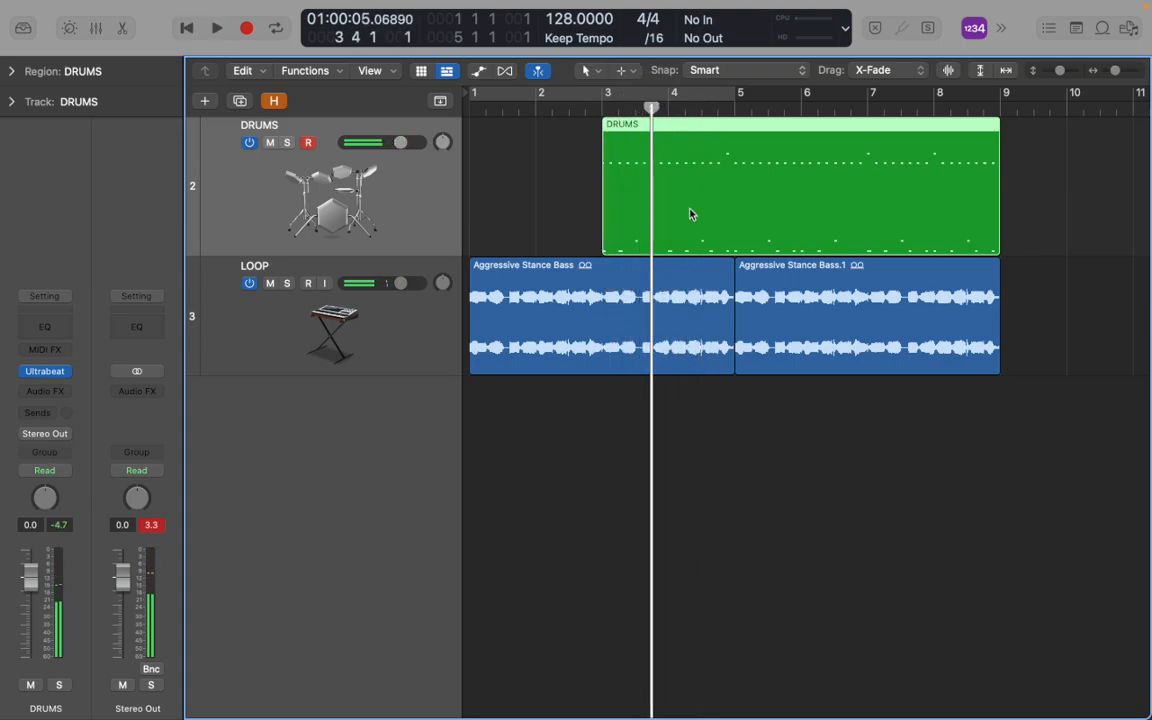
Play the whole beat from bar 1 and stop just inside bar 5
scroll(690, 214, up, 8)
scroll(638, 224, down, 10)
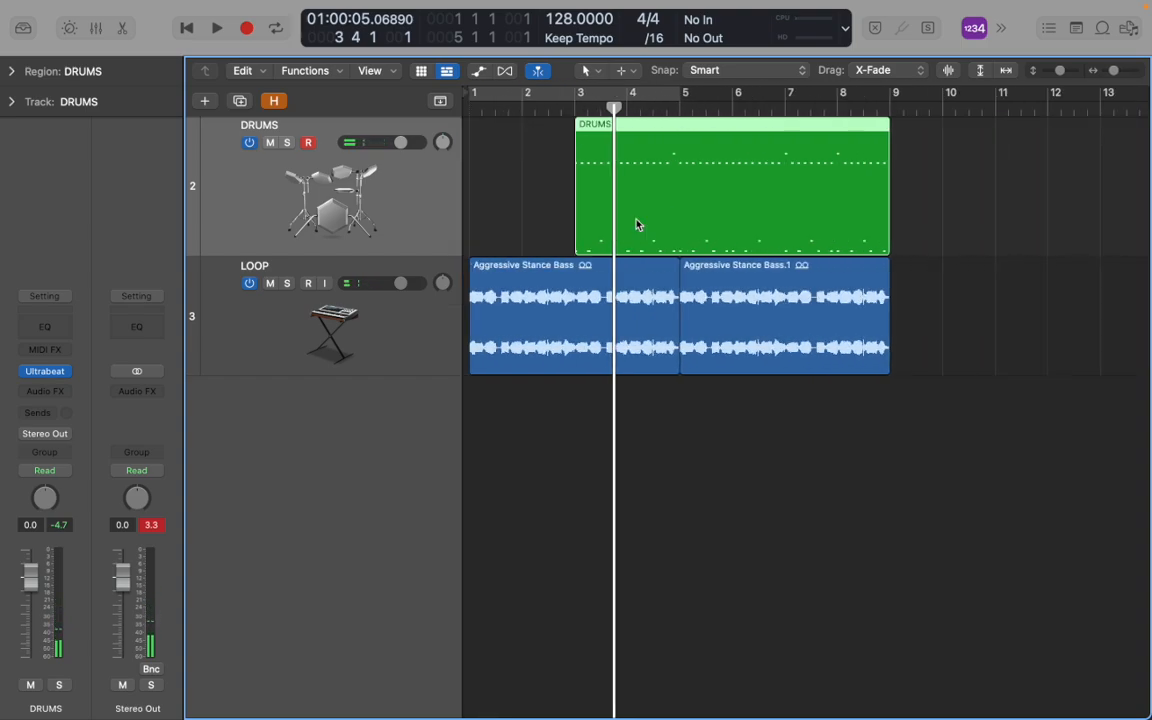
click(472, 110)
key(space)
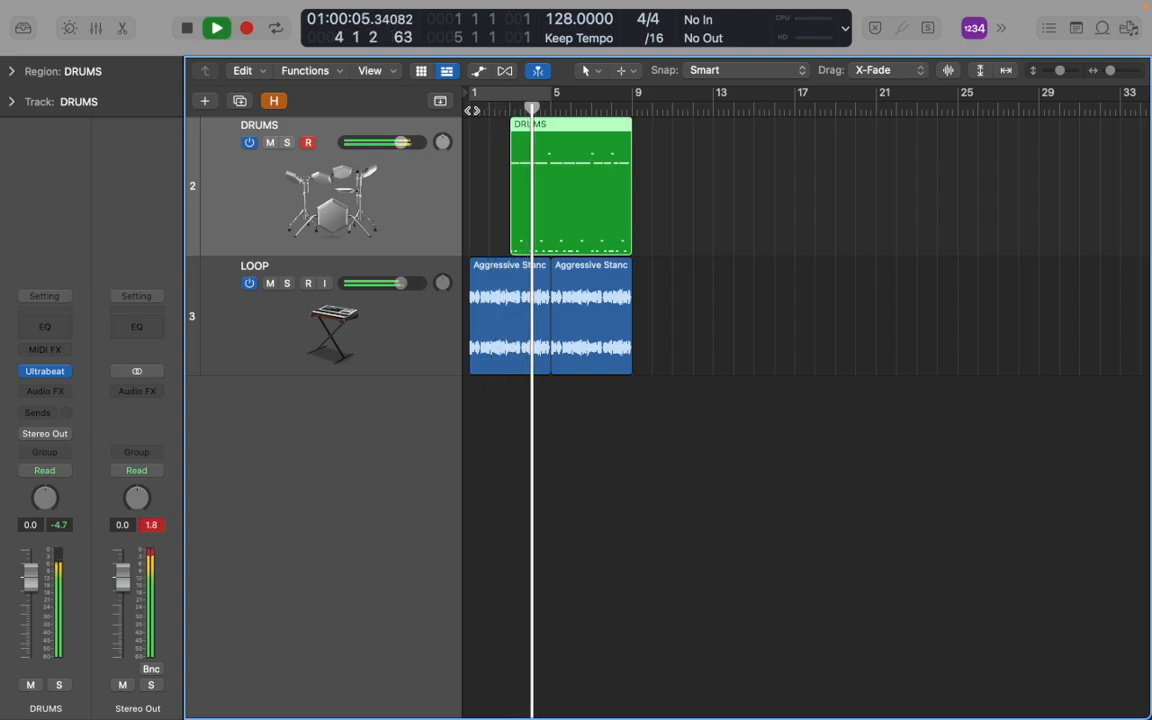
key(space)
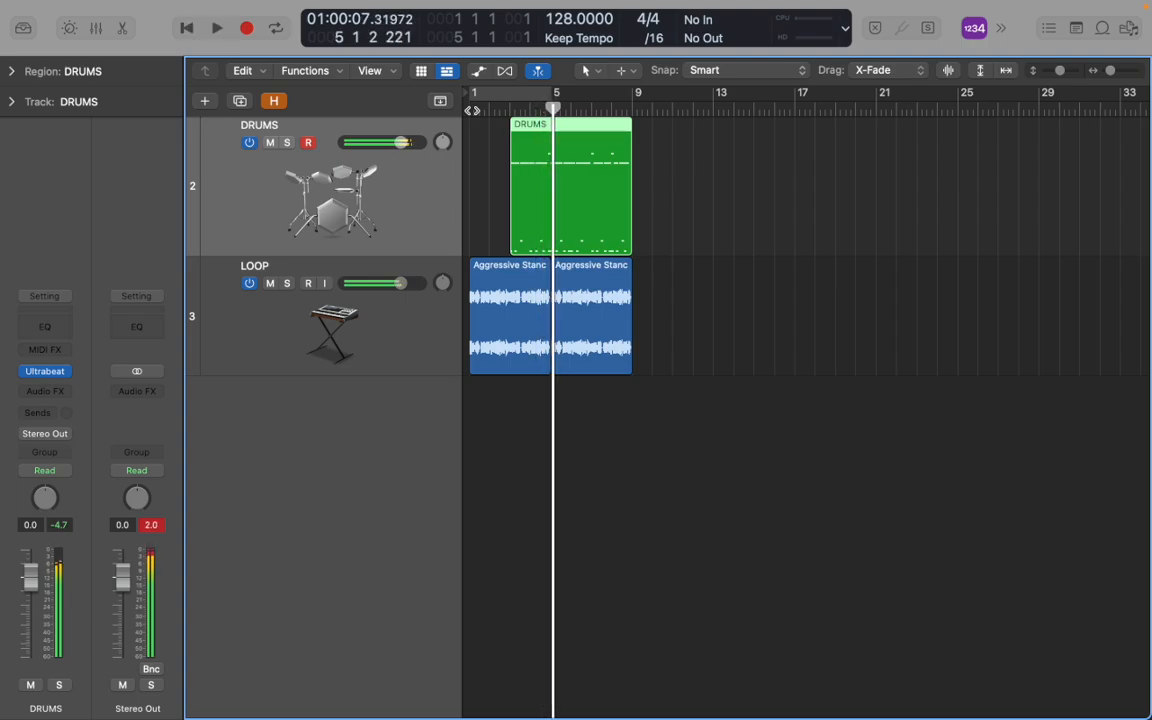
Open the DRUMS region in the Piano Roll, play on from the start of bar 5 and stop before bar 6
scroll(508, 257, up, 5)
scroll(508, 257, down, 5)
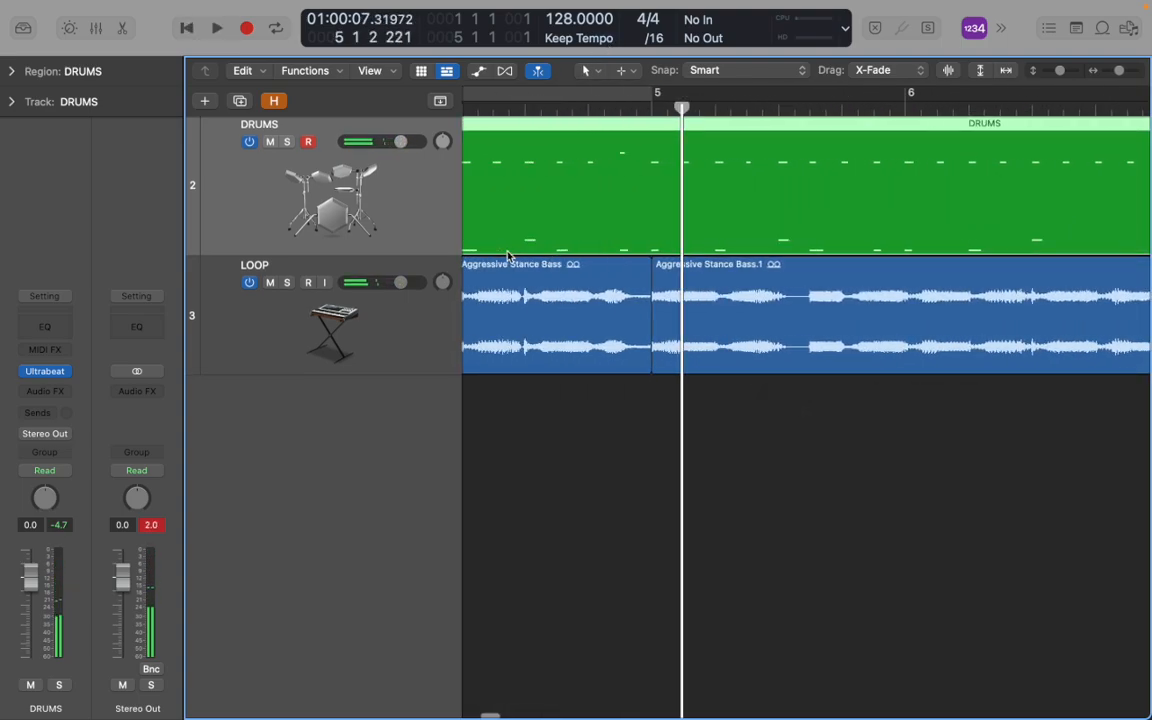
click(618, 203)
double_click(618, 203)
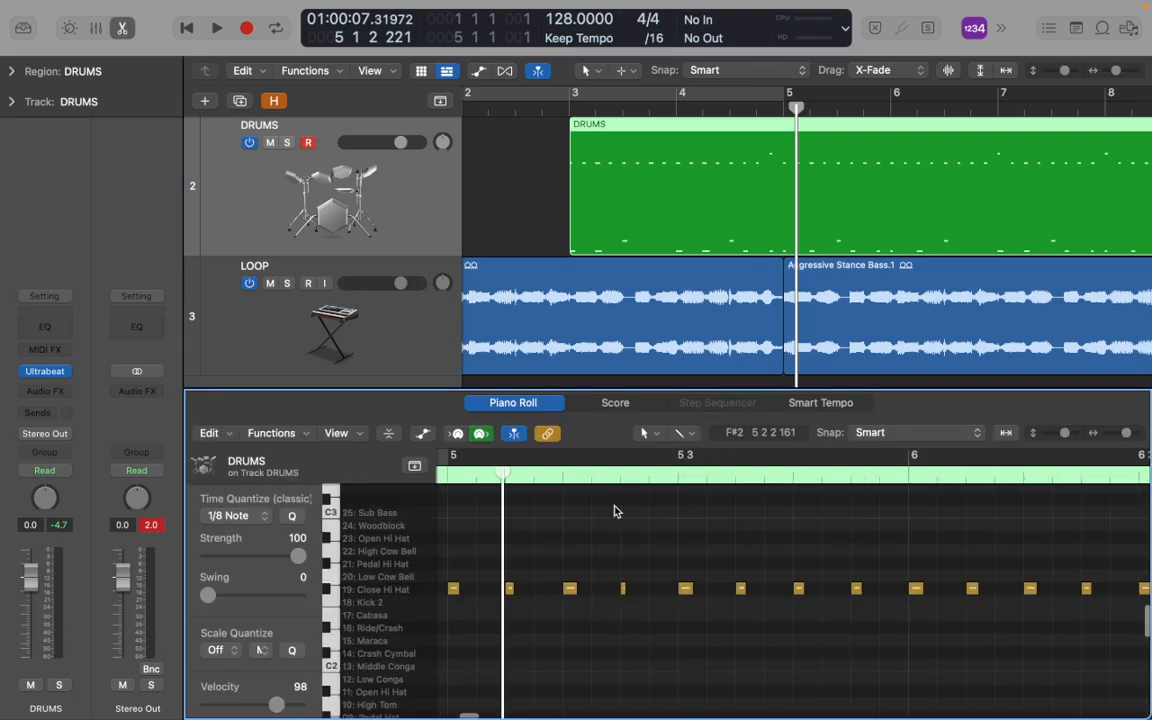
key(space)
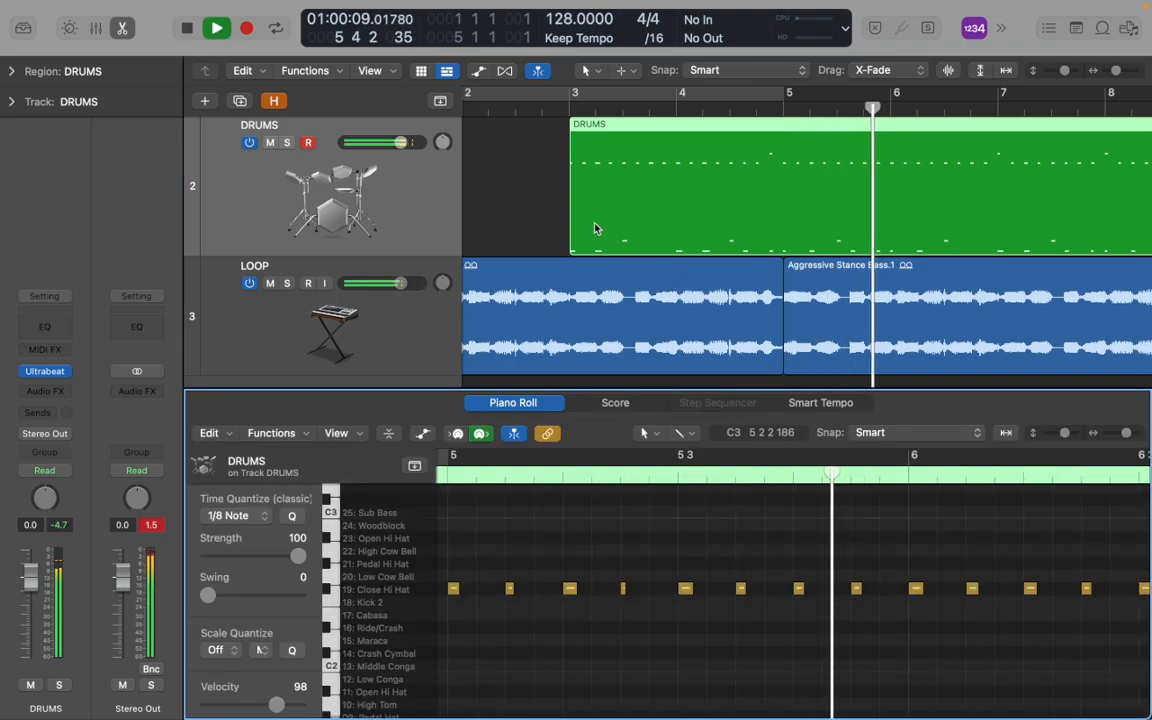
key(space)
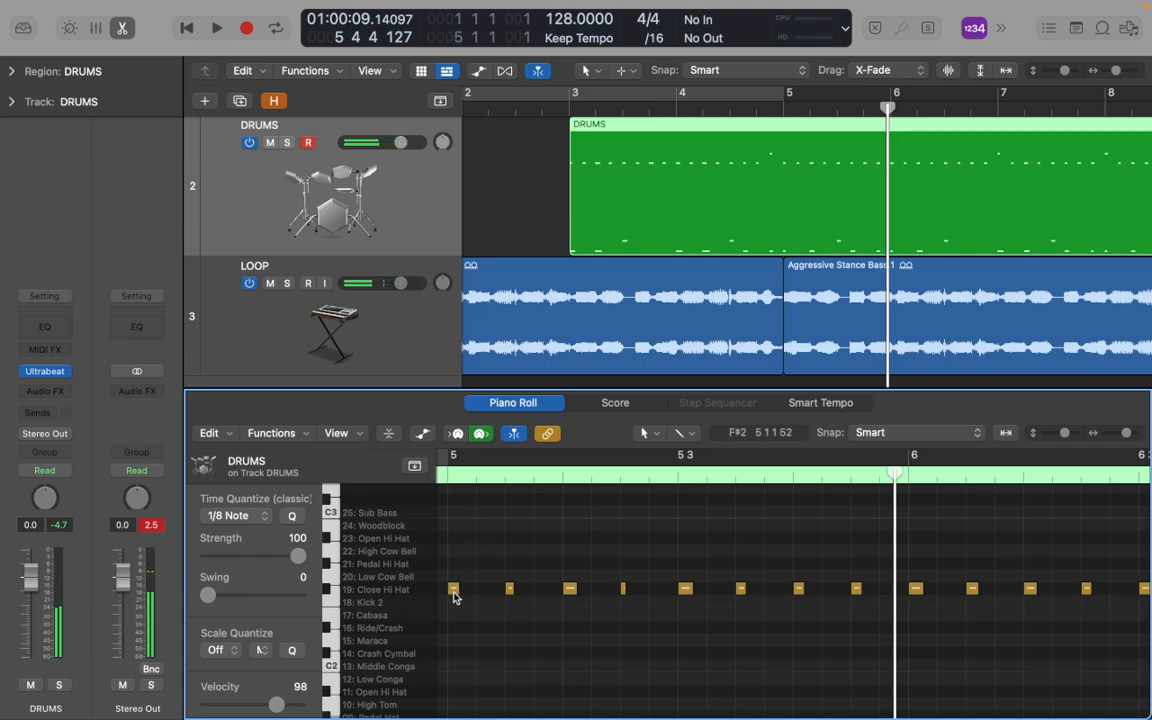
Review the hi-hat notes between bars 3 and 6, deselect the DRUMS region and close the Piano Roll
scroll(455, 596, left, 11)
key(super+Left)
key(super+Left)
scroll(455, 596, right, 5)
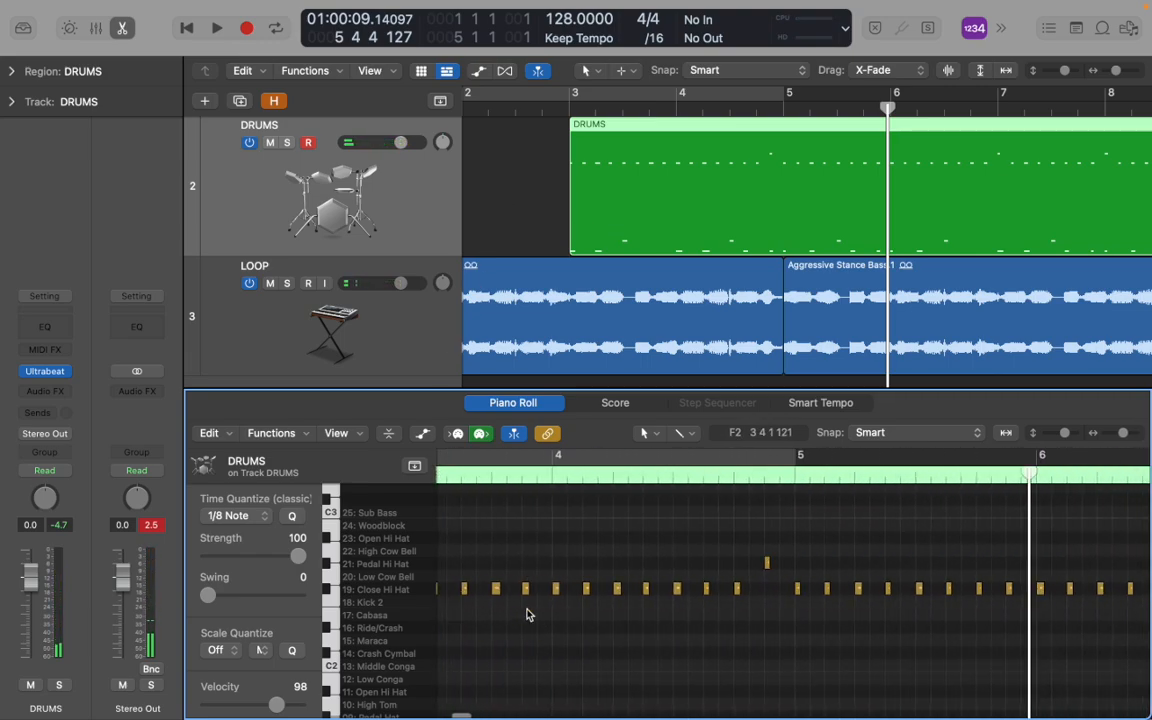
click(473, 160)
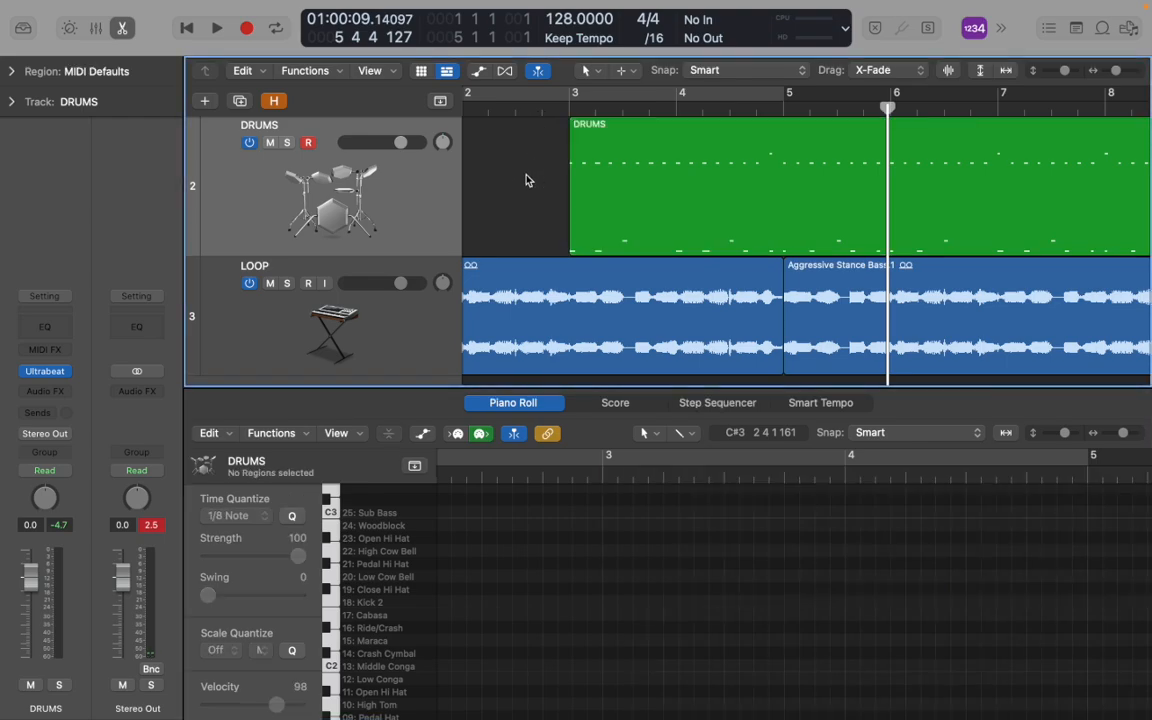
key(e)
Select the DRUMS track, open its Ultrabeat instrument to look over the drum voices, and close it again
click(409, 215)
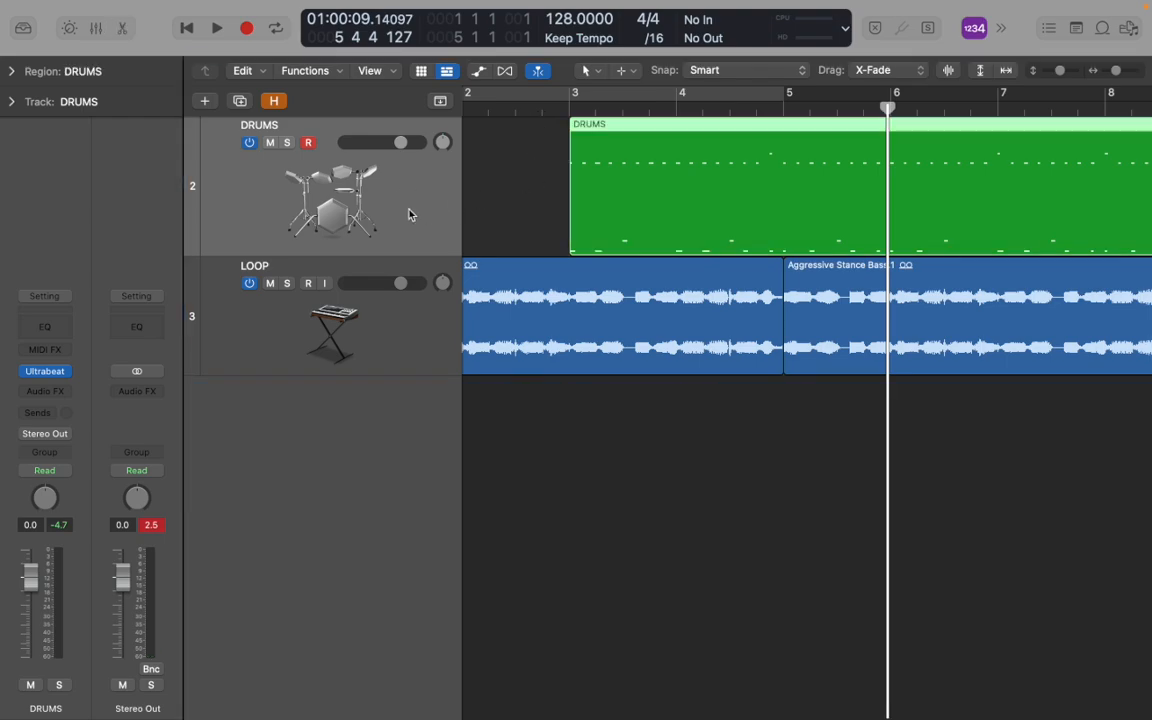
click(391, 324)
click(410, 238)
click(44, 371)
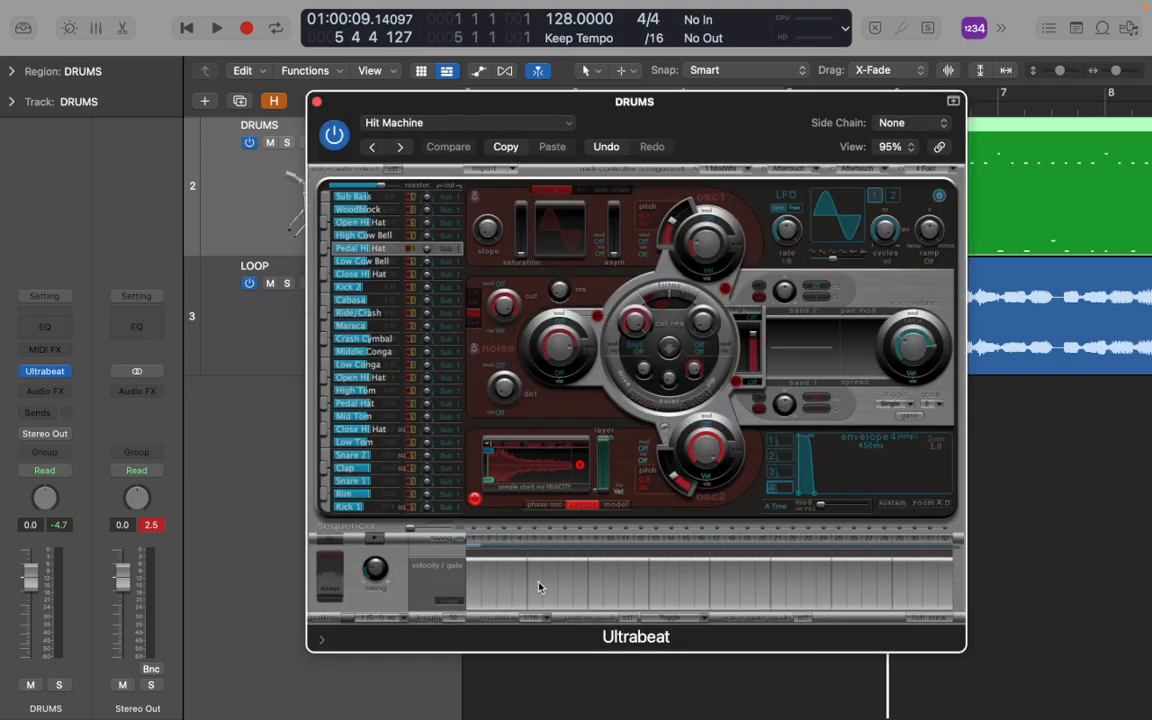
click(317, 103)
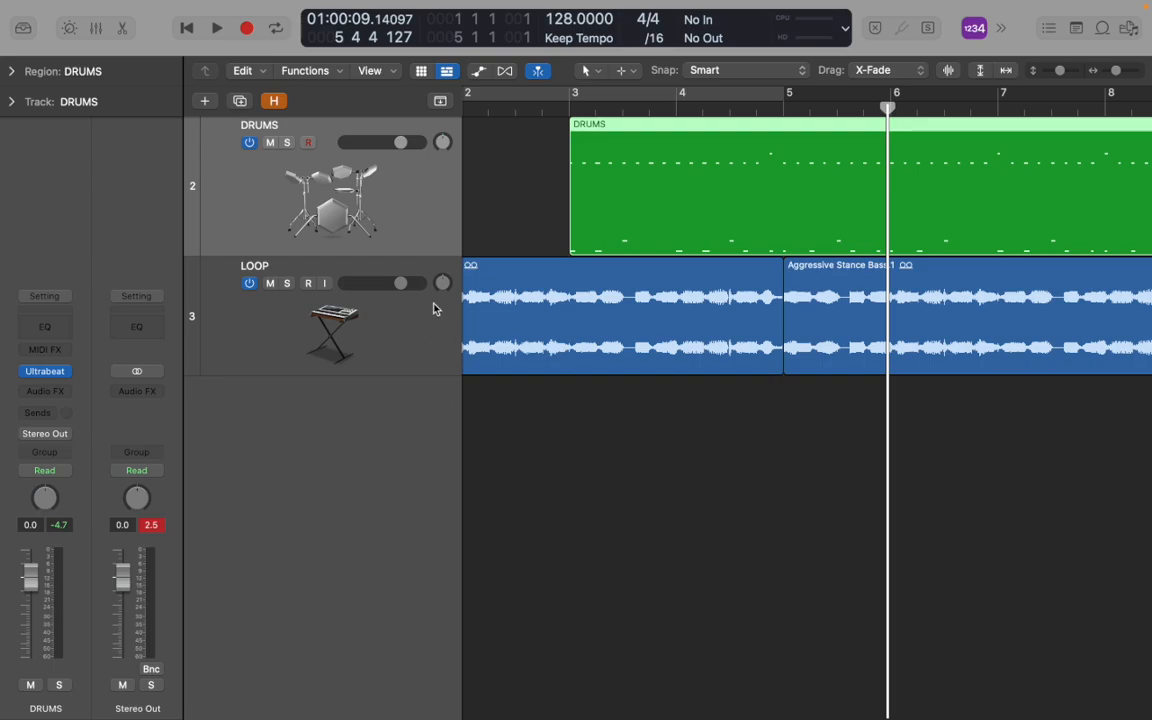
Add an auxiliary channel strip for Ultrabeat's 3-4 output beside DRUMS in the mixer, and hide the mixer
key(x)
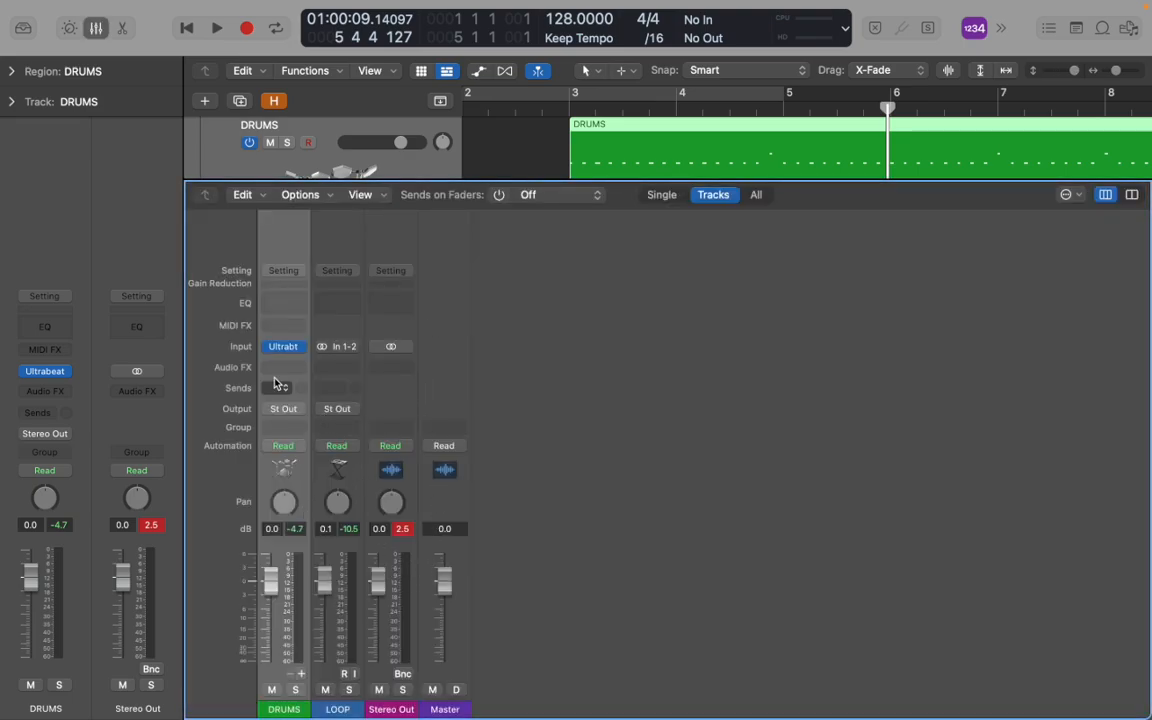
click(301, 673)
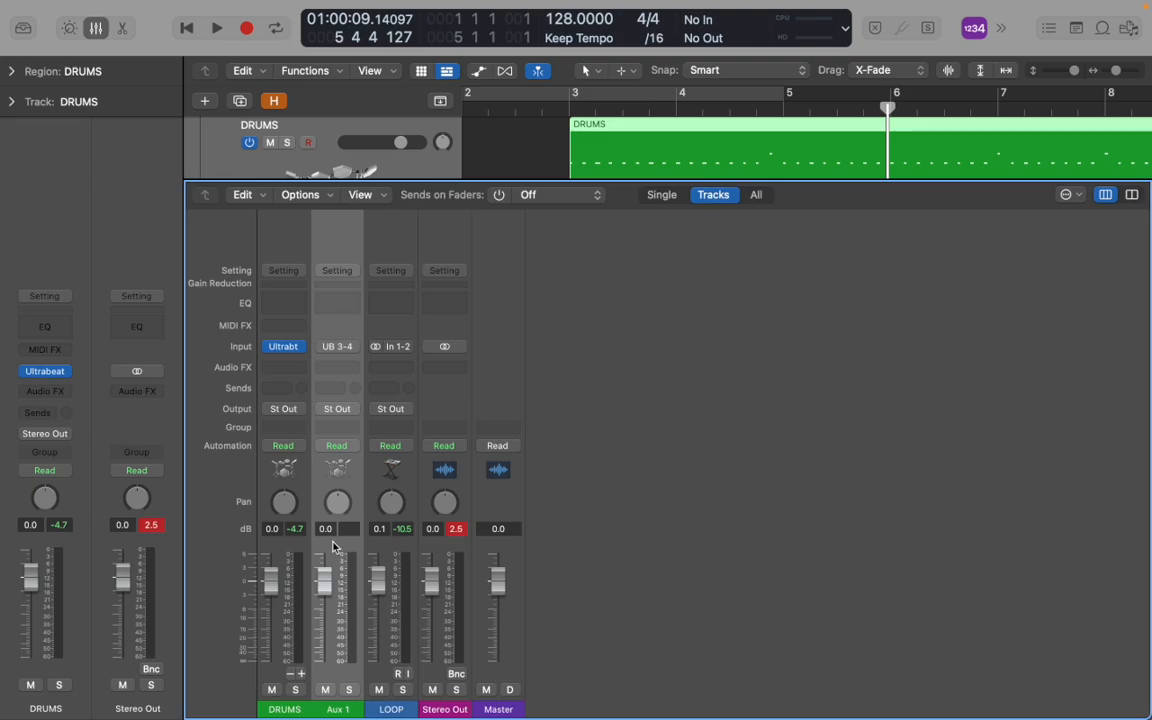
key(x)
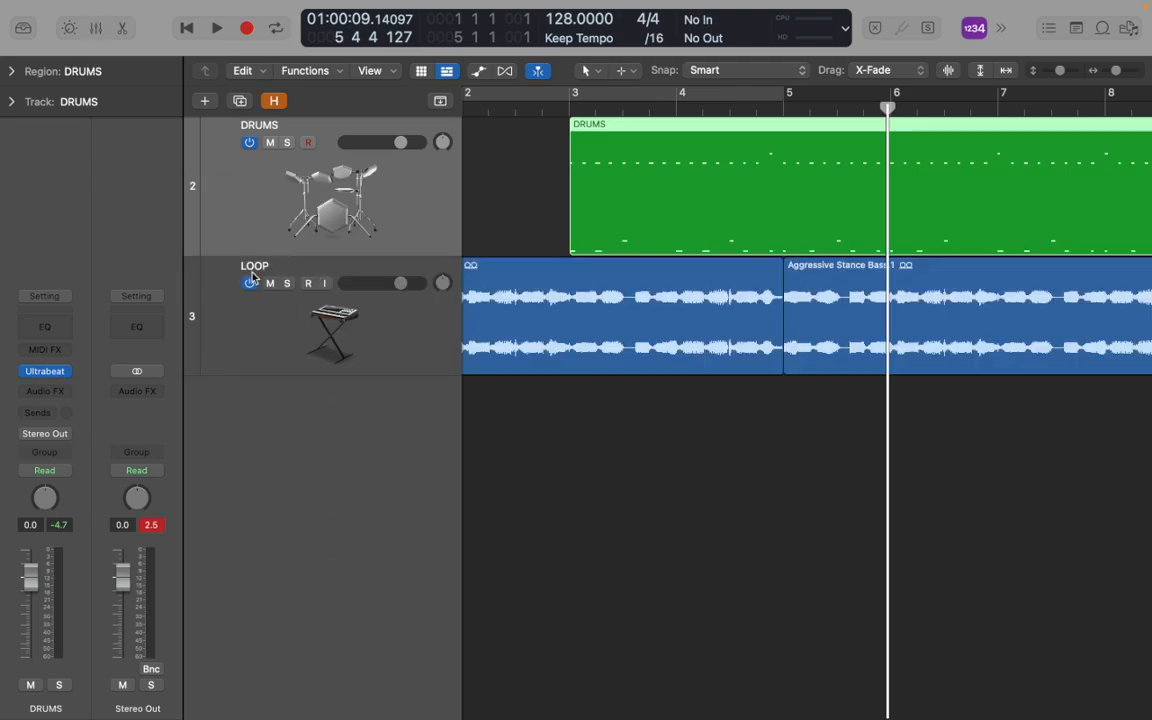
In Ultrabeat, route the Kick 1 voice to Sub Group 2 (3-4) and the Snare 1 voice to Sub Group 3 (5-6)
click(48, 371)
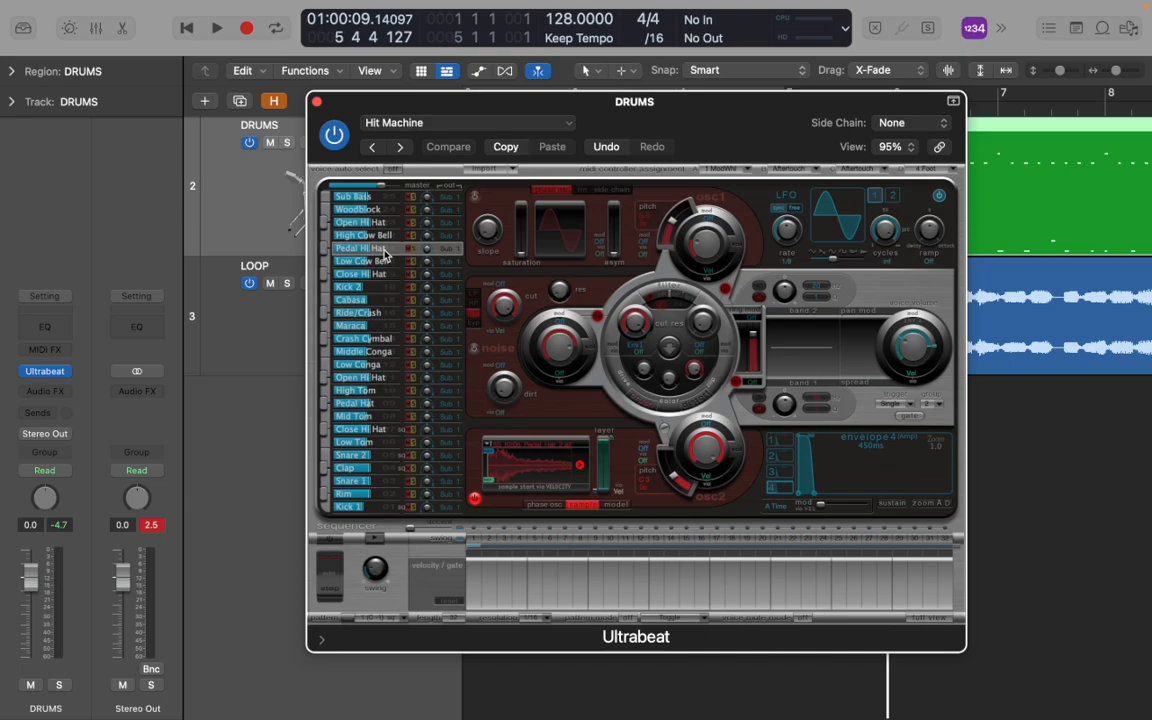
click(326, 508)
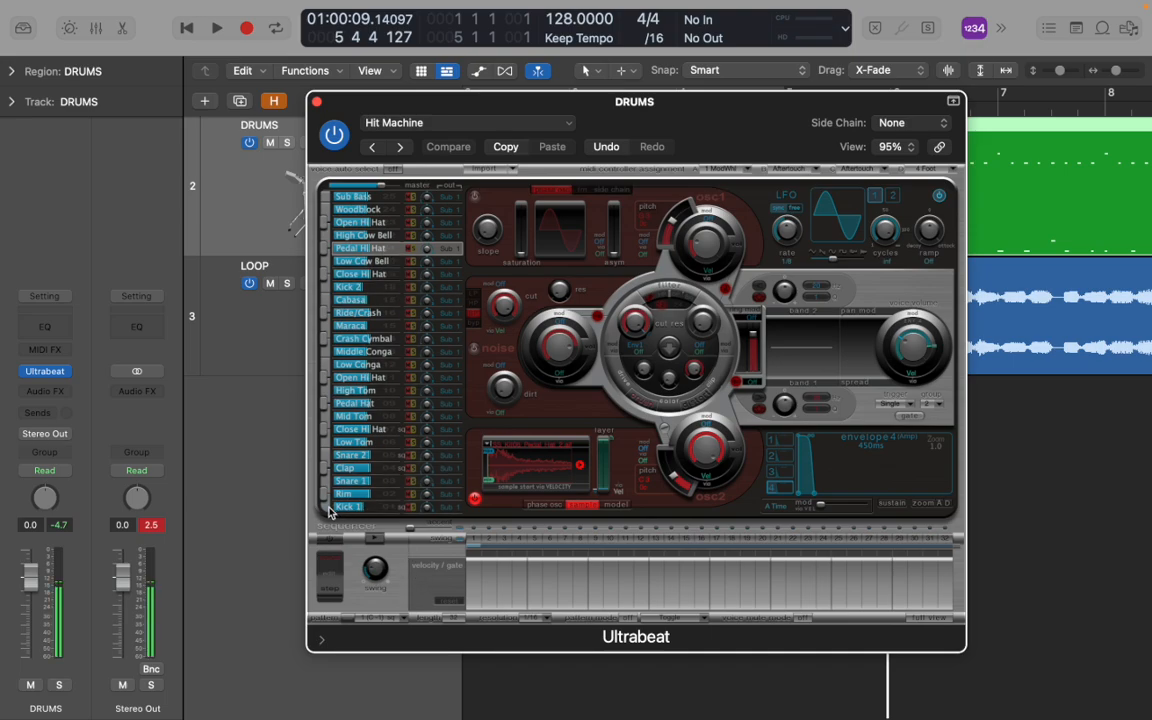
click(447, 508)
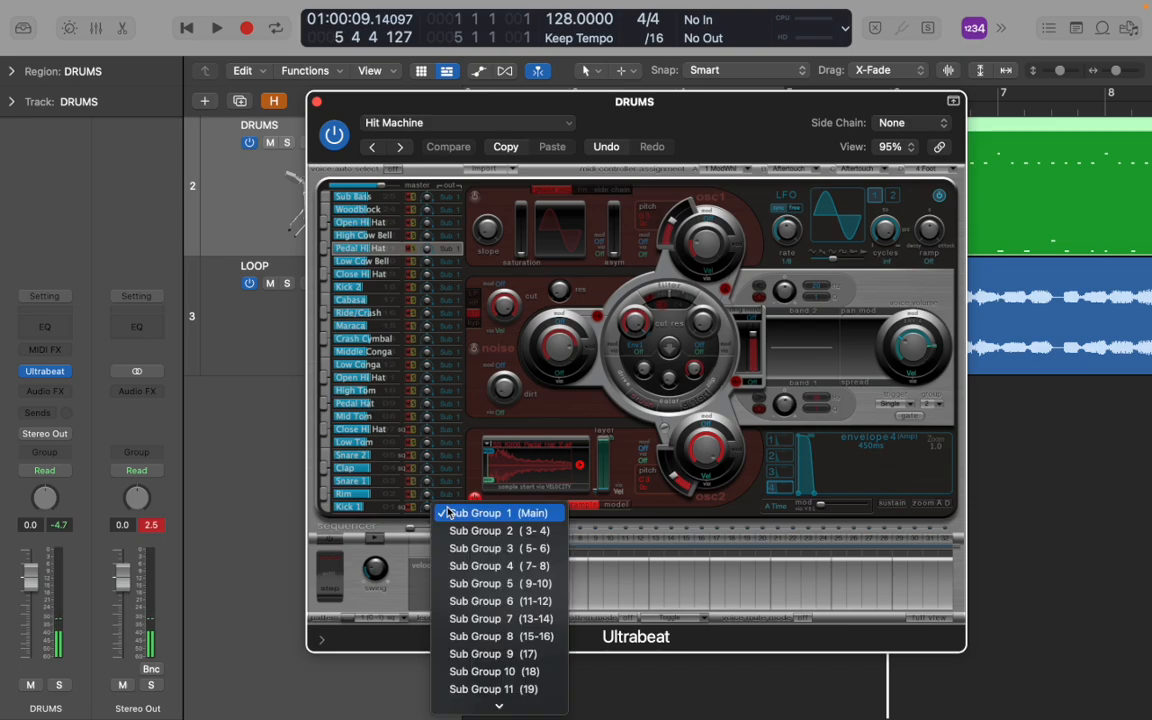
click(540, 533)
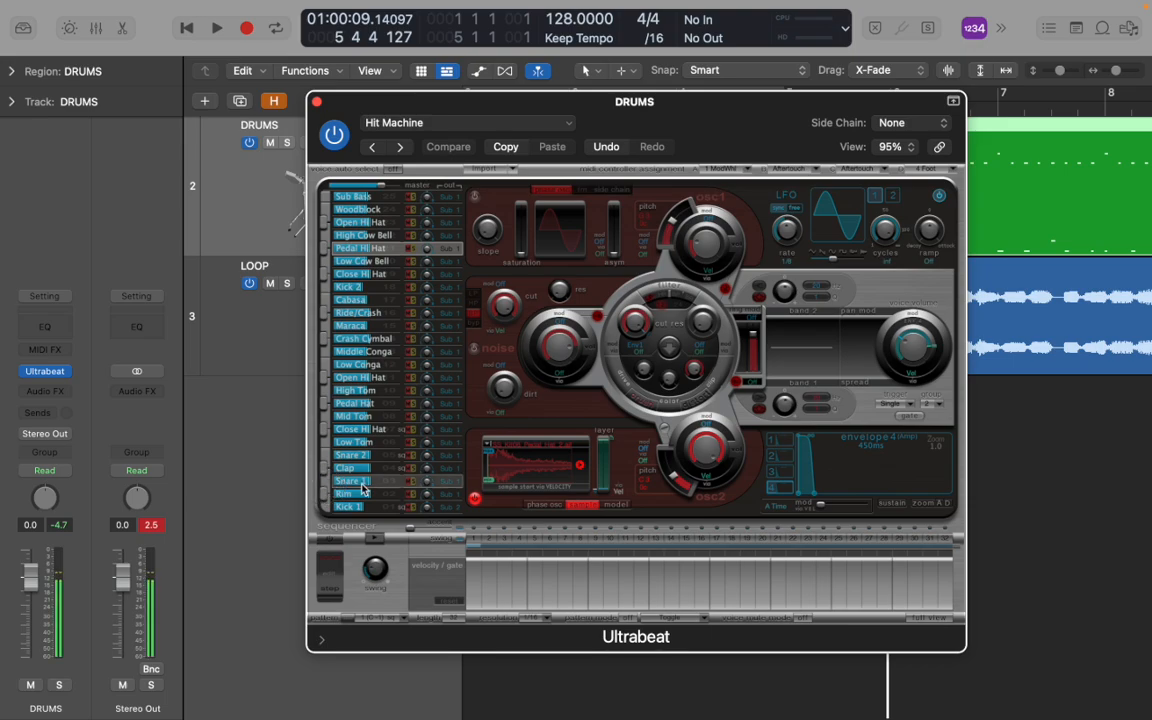
click(444, 490)
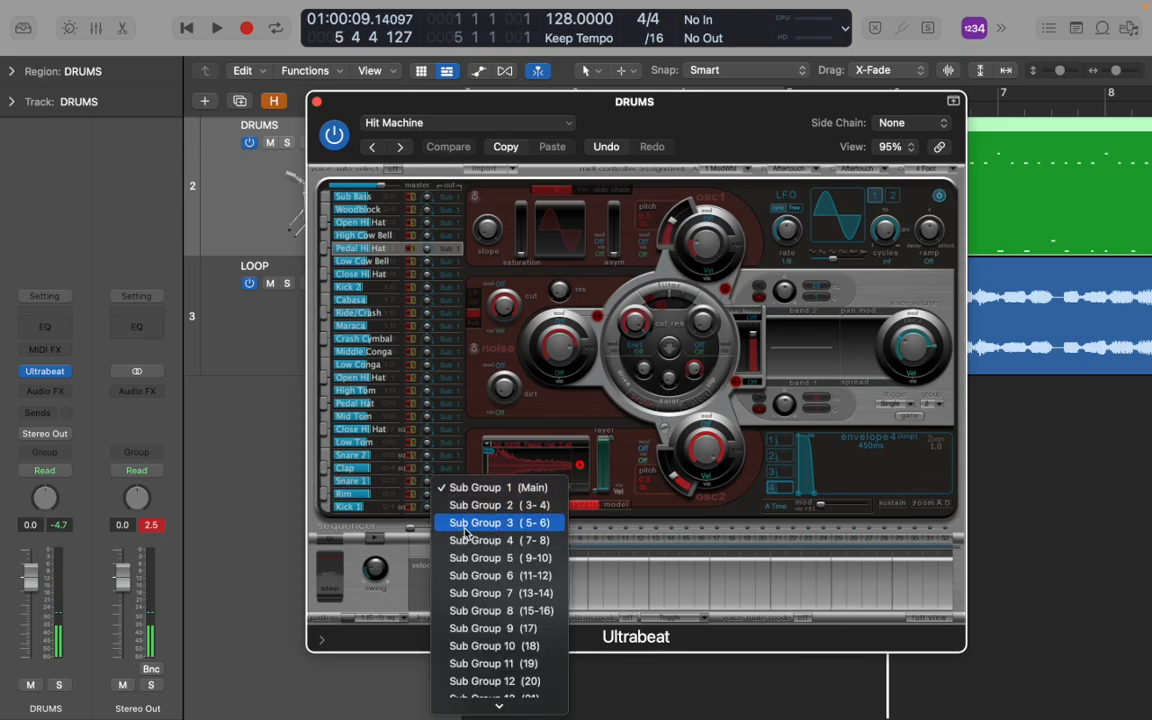
click(465, 523)
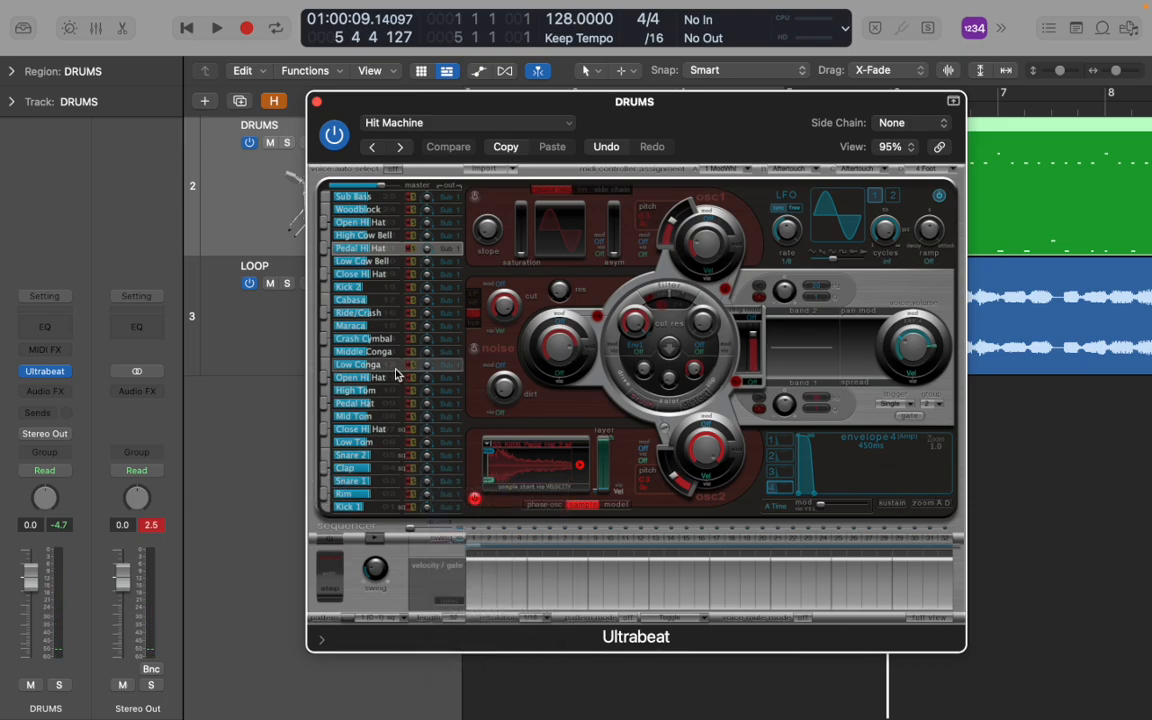
Audition the upper Close Hi Hat voice in Ultrabeat and route its output to Sub Group 4 (7-8)
click(326, 265)
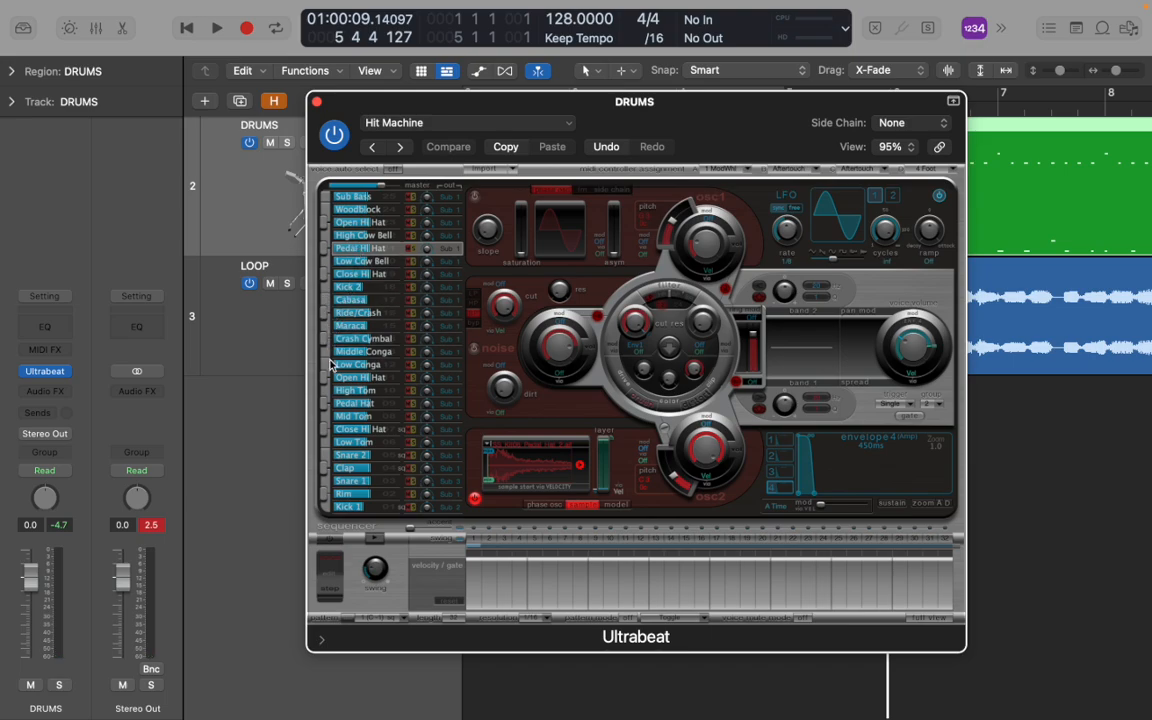
click(325, 272)
click(325, 272)
click(325, 272)
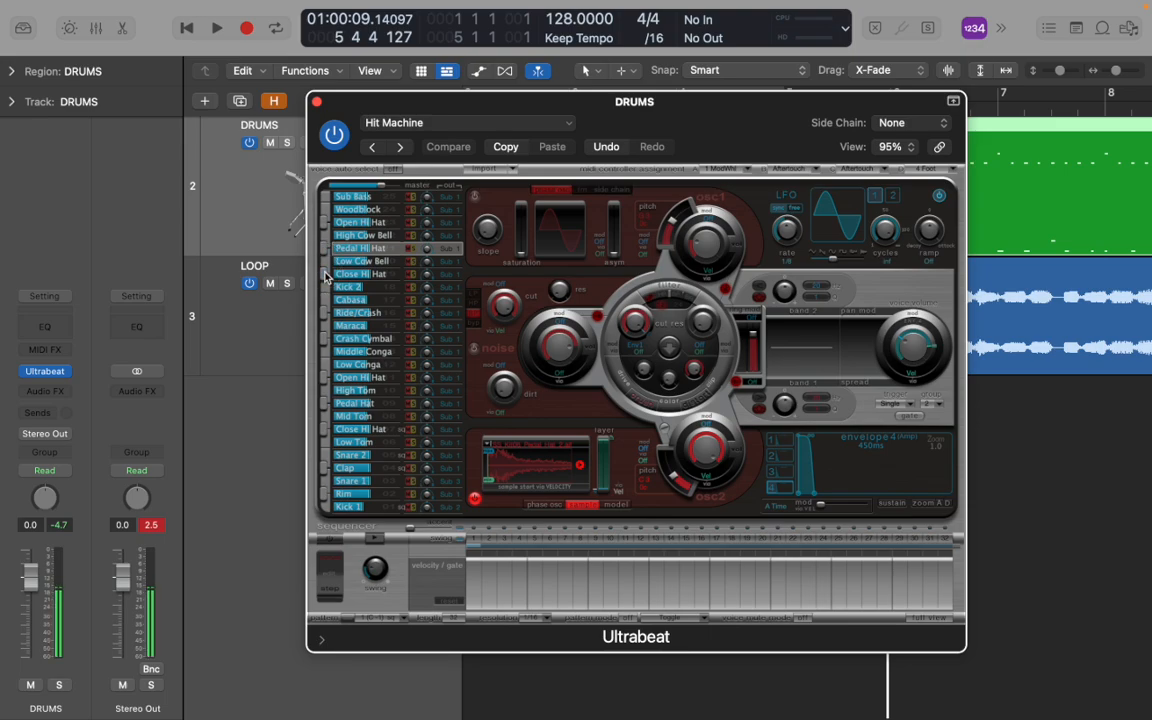
click(325, 272)
click(447, 275)
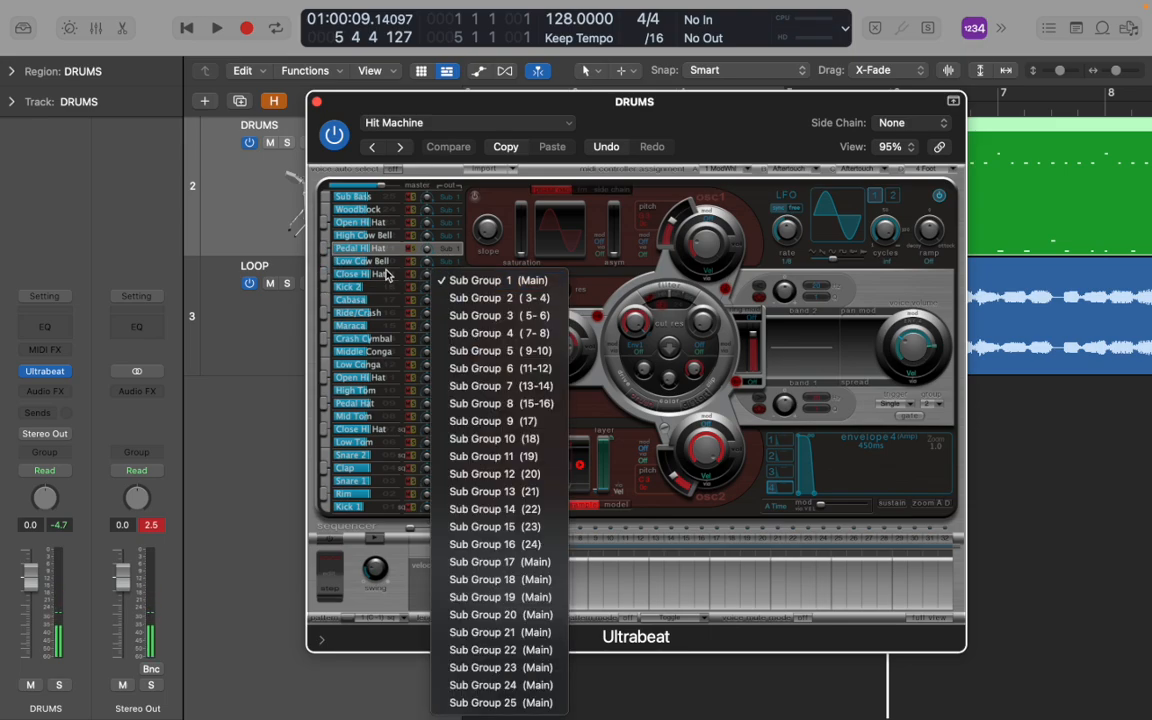
click(387, 276)
click(445, 275)
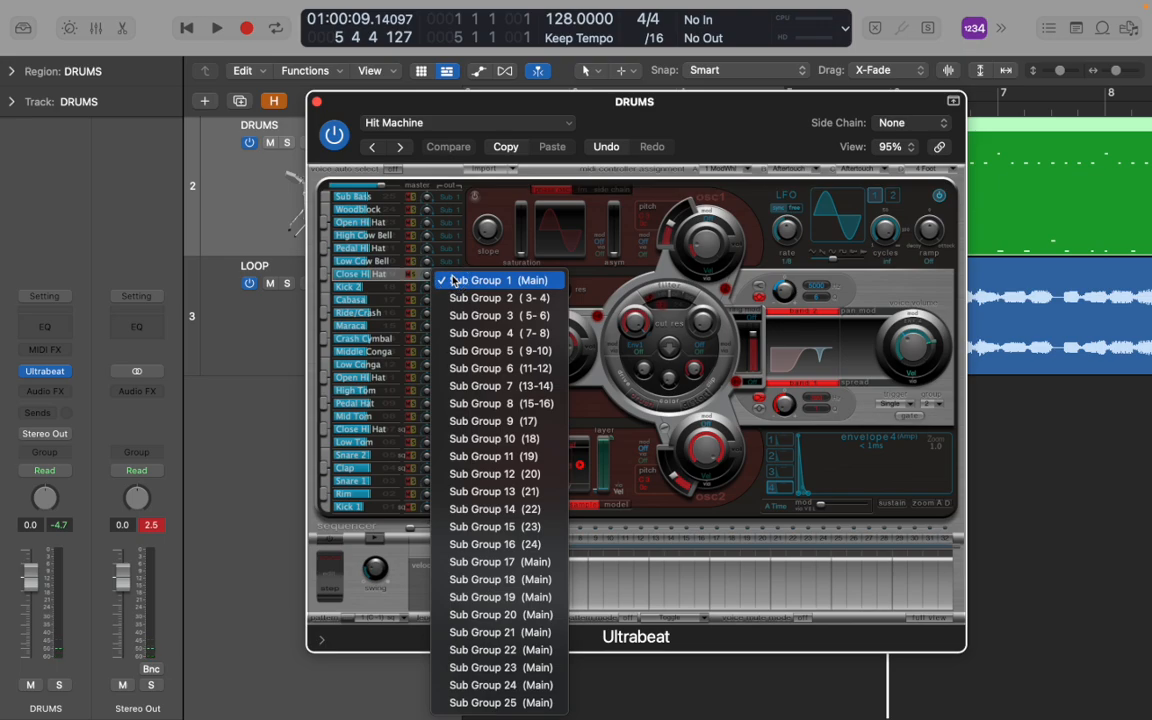
click(479, 336)
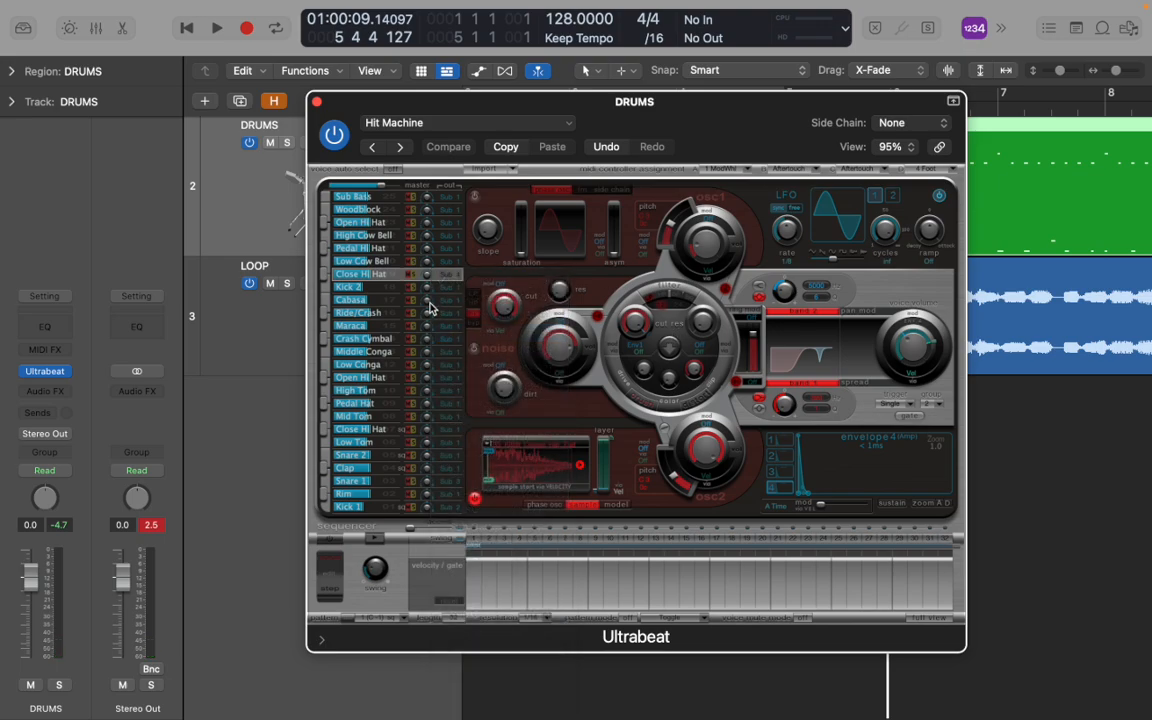
Compare the sound settings of the Low Cow Bell voice with those of the upper Close Hi Hat voice
click(362, 262)
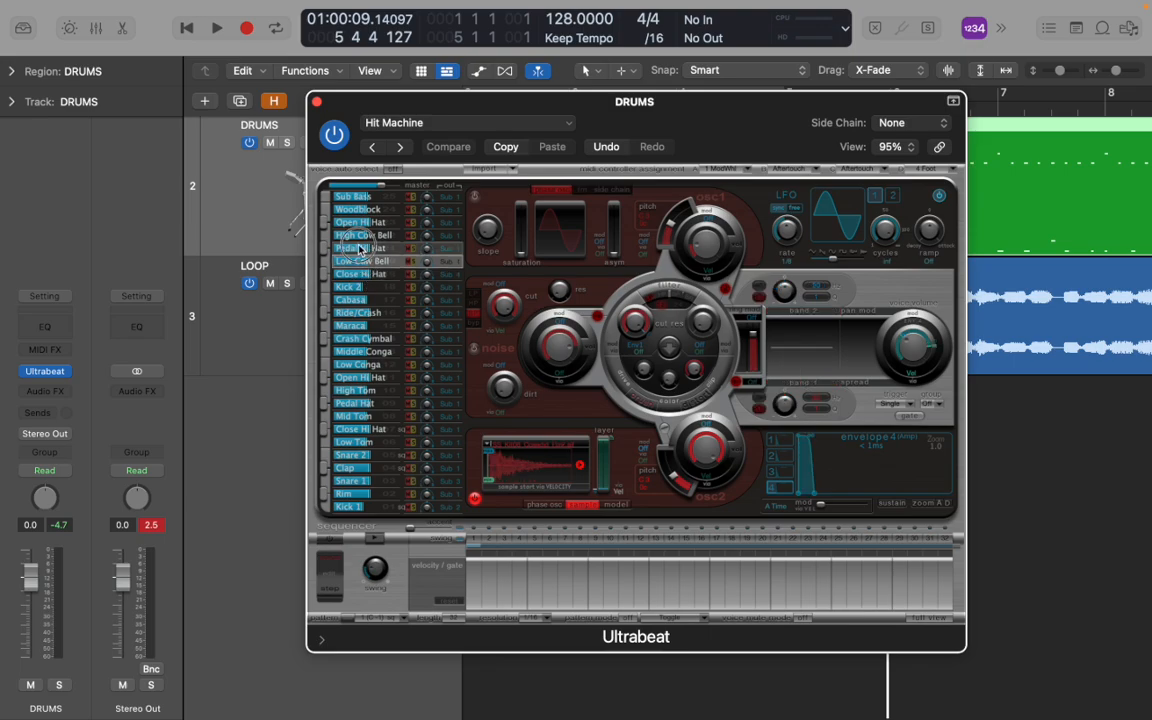
click(360, 274)
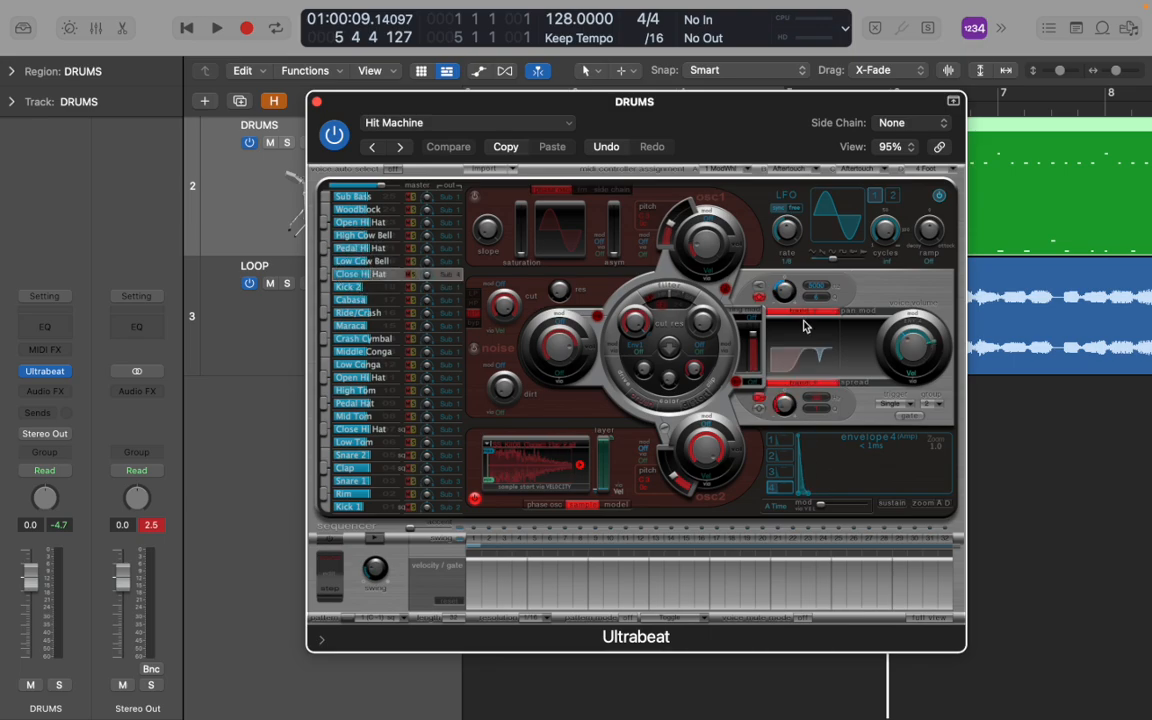
drag(918, 350, 902, 335)
Close the Ultrabeat window, show the mixer and rename the Aux 1 channel strip, fed by Ultrabeat 3-4, as KICK
click(316, 101)
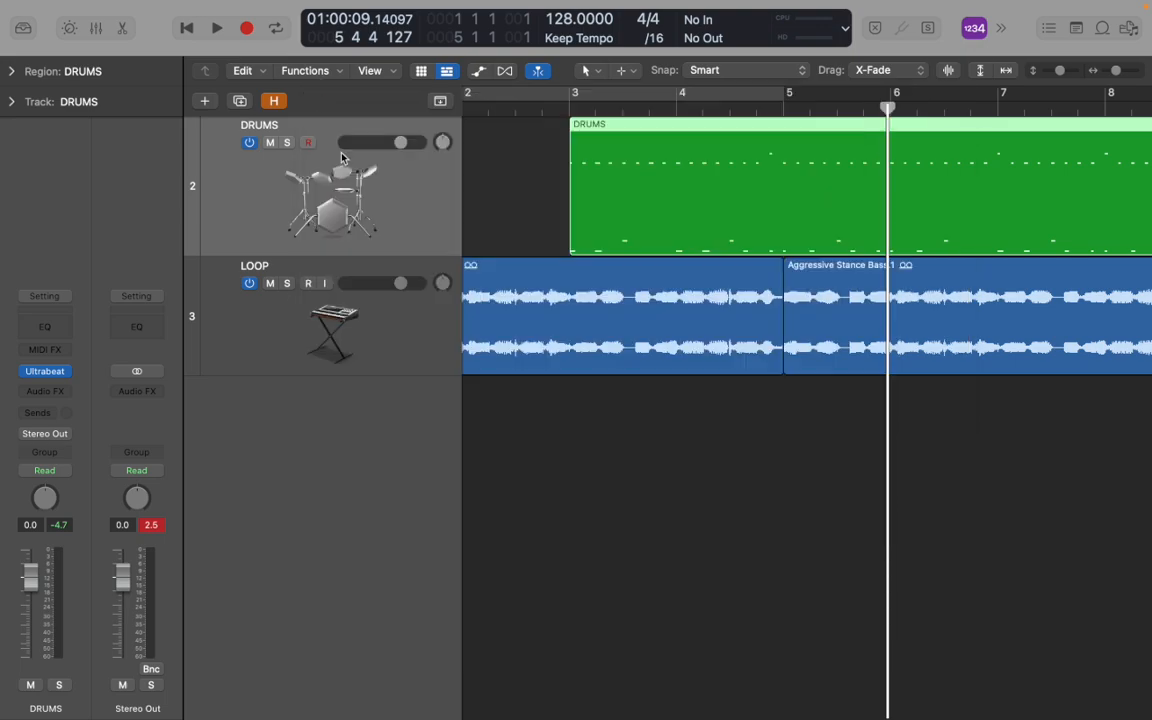
key(x)
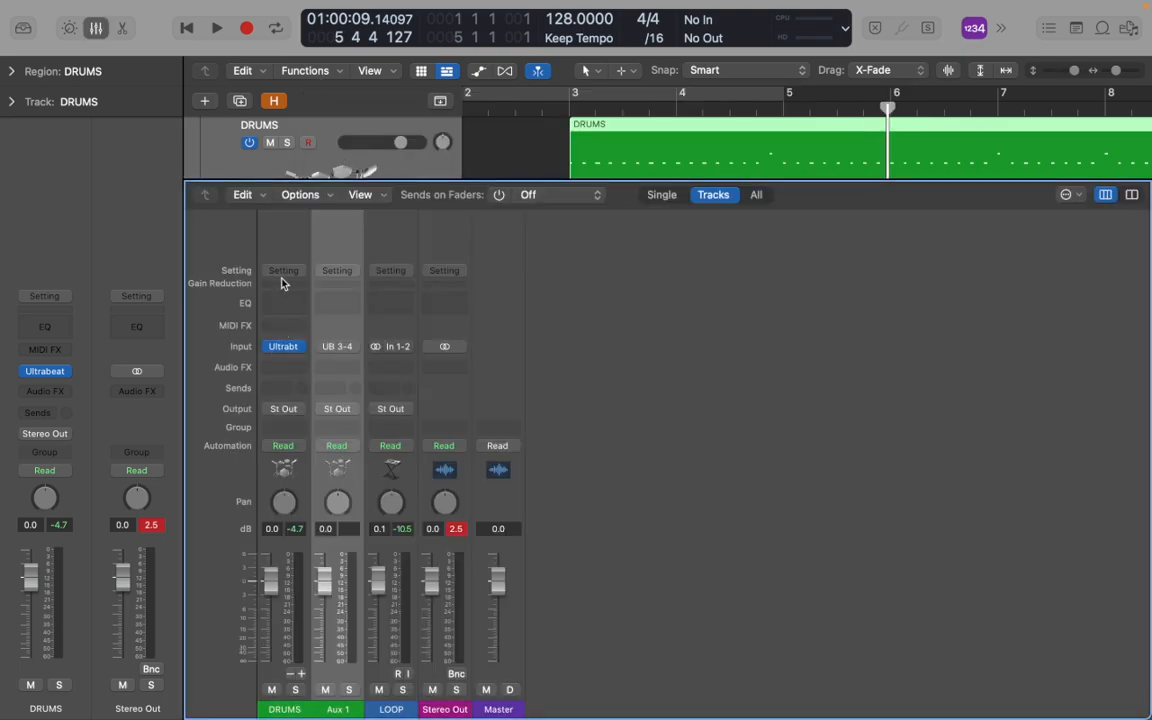
click(281, 244)
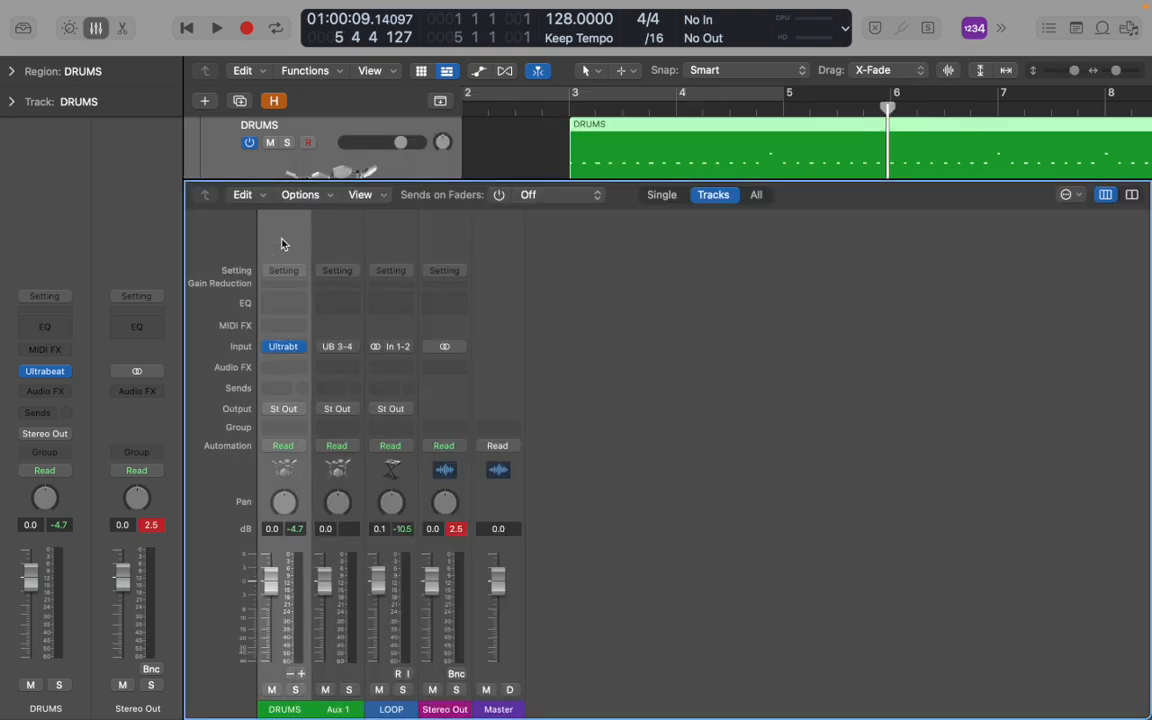
click(338, 709)
double_click(340, 709)
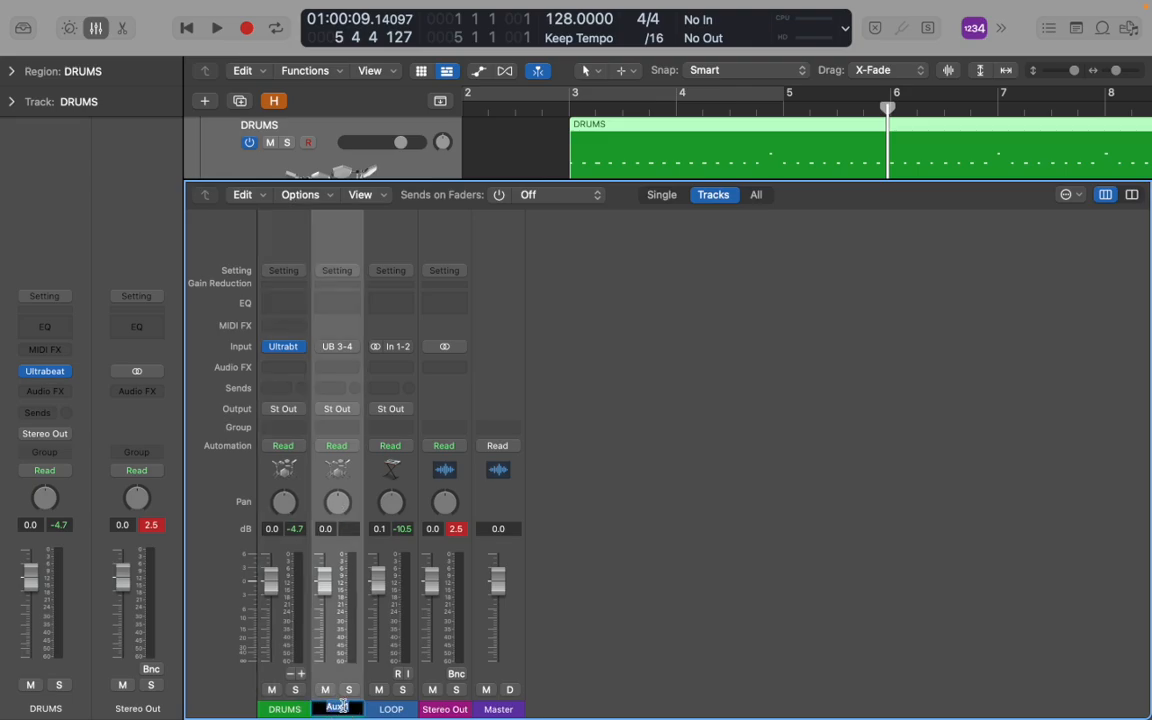
text(KICK)
key(Return)
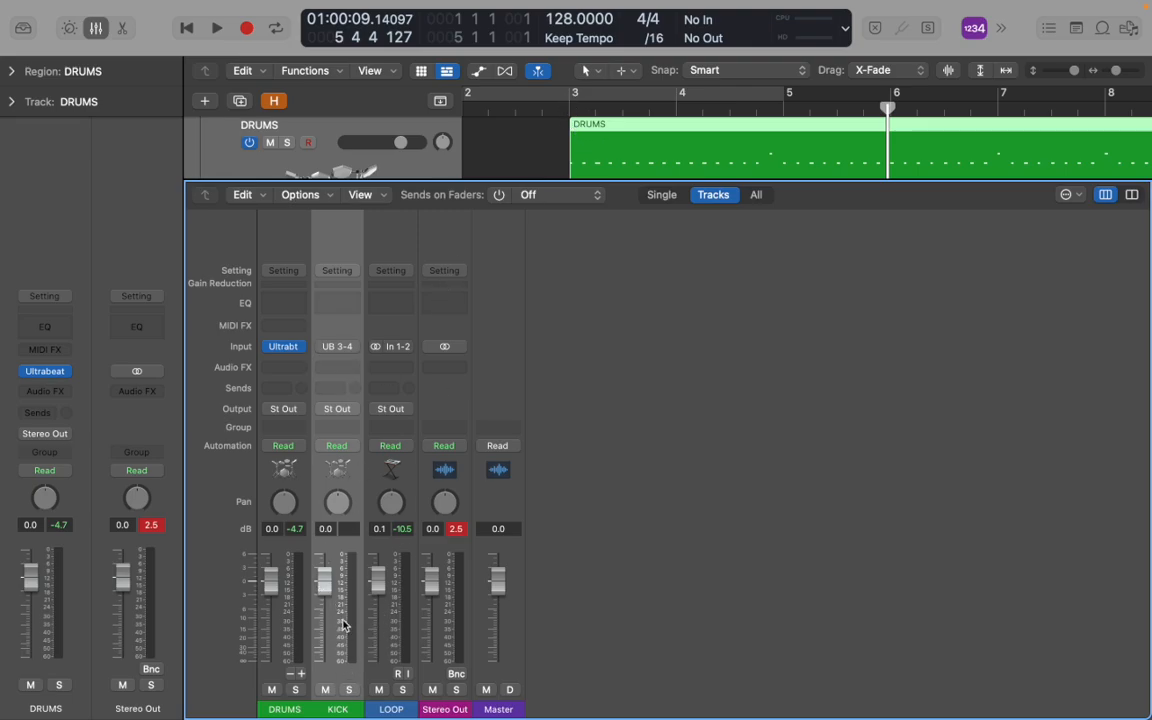
Play the song from shortly before bar 3 to check the KICK channel's signal, and return the playhead to bar 3
click(543, 107)
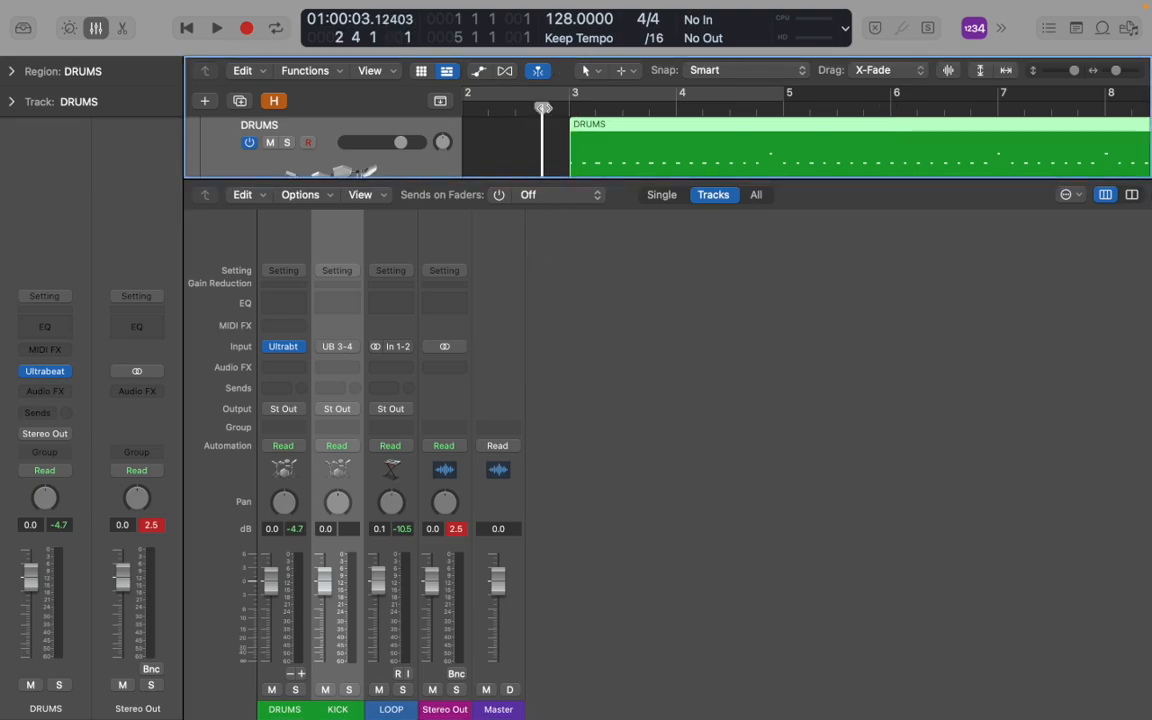
key(space)
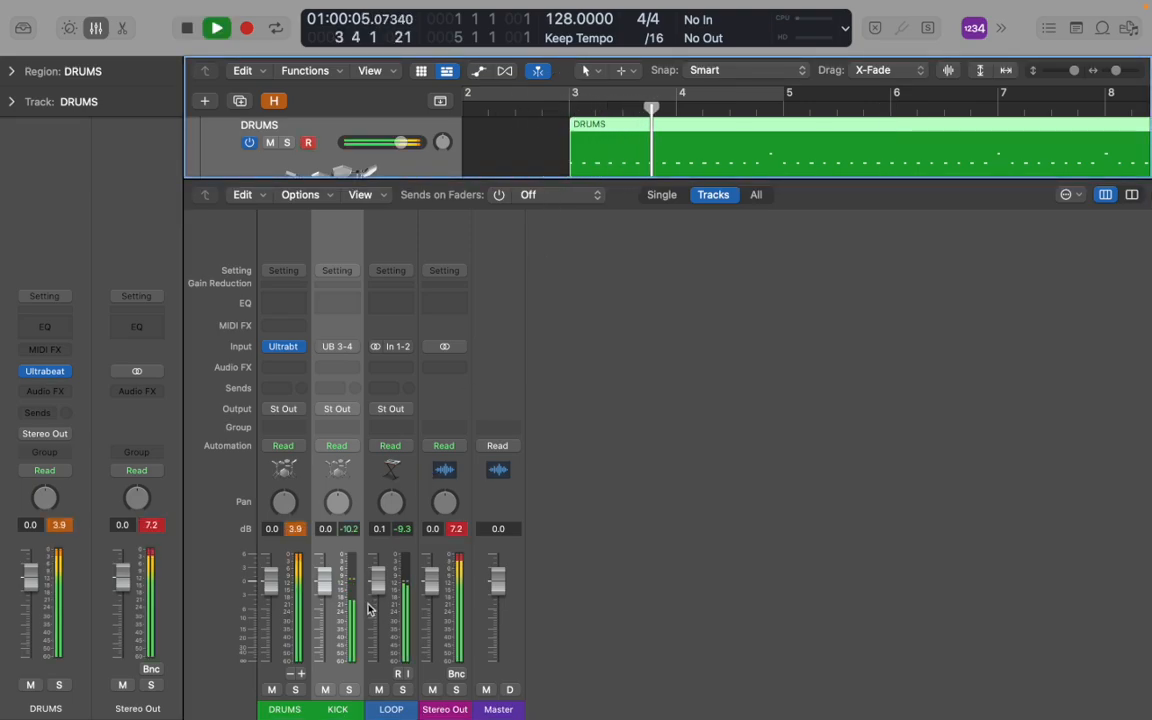
key(space)
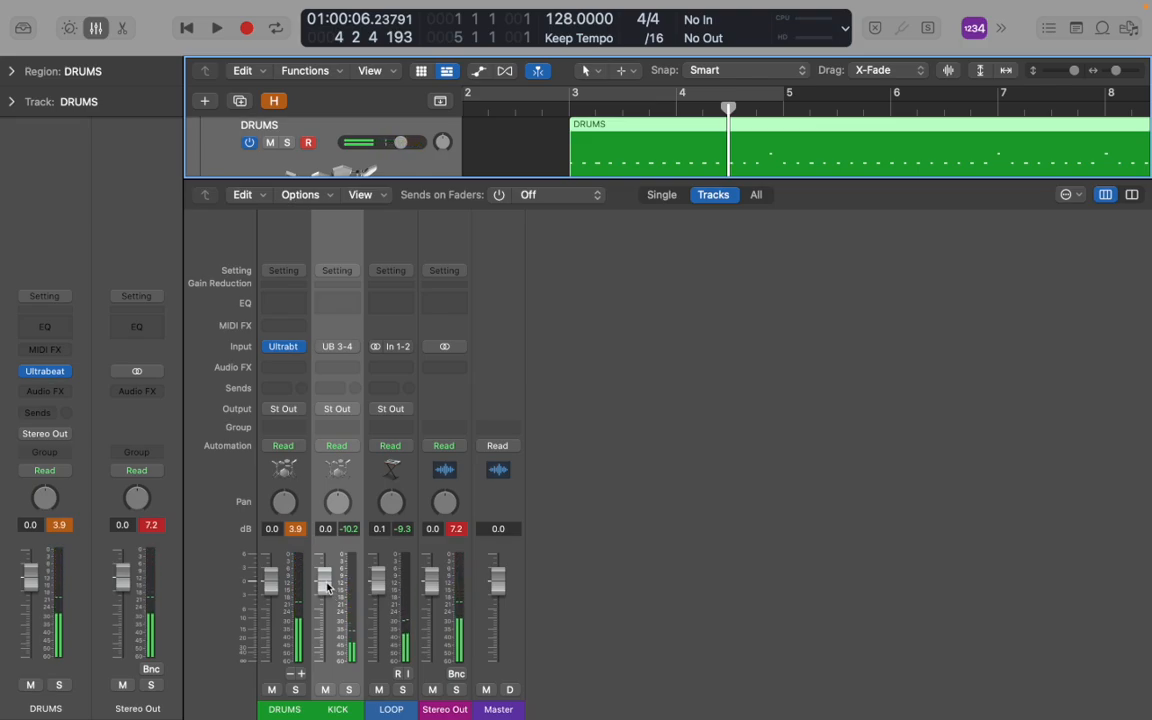
key(space)
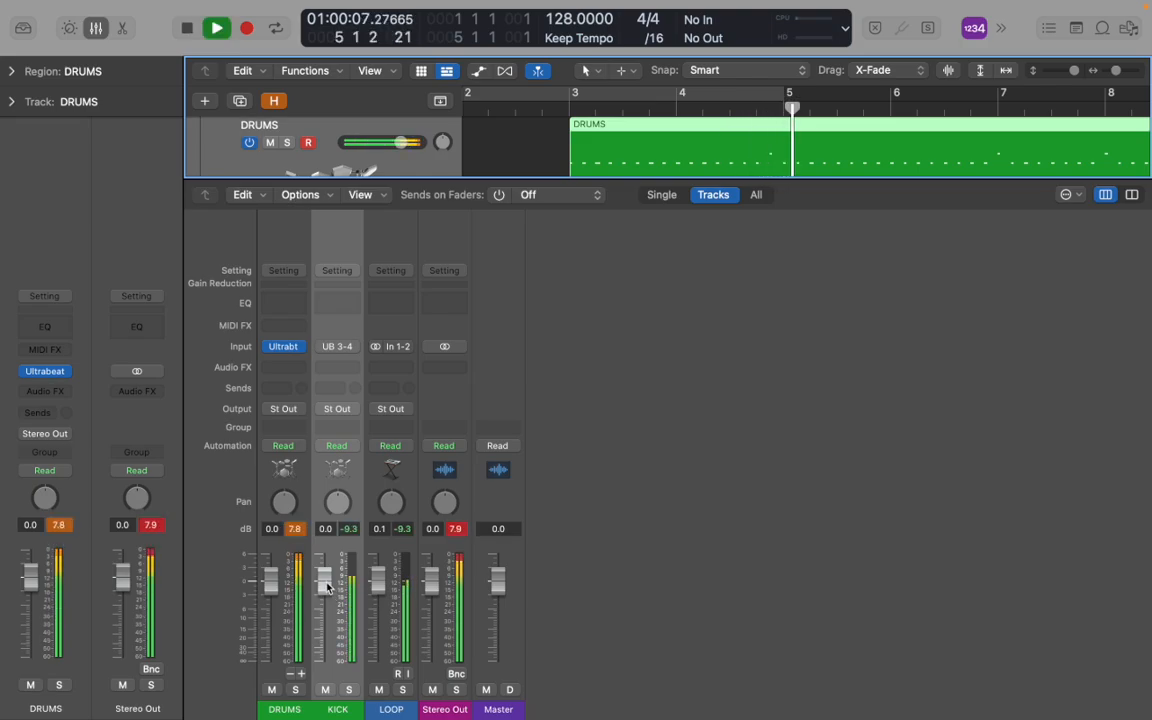
key(space)
key(x)
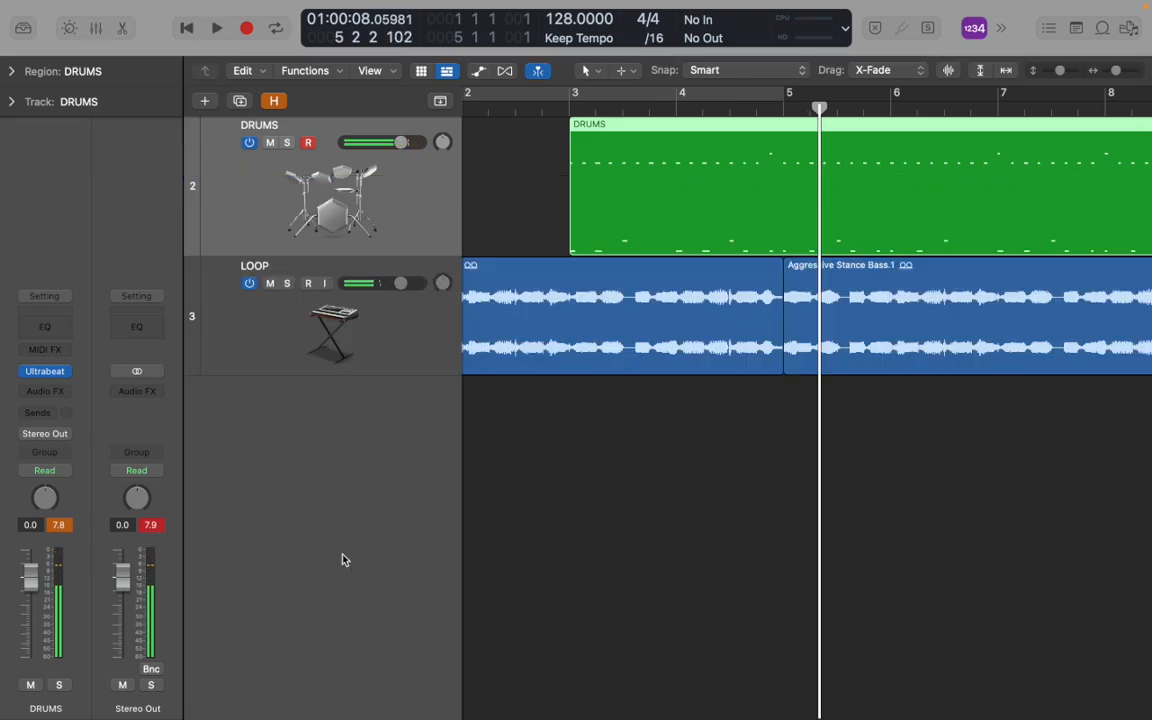
click(570, 109)
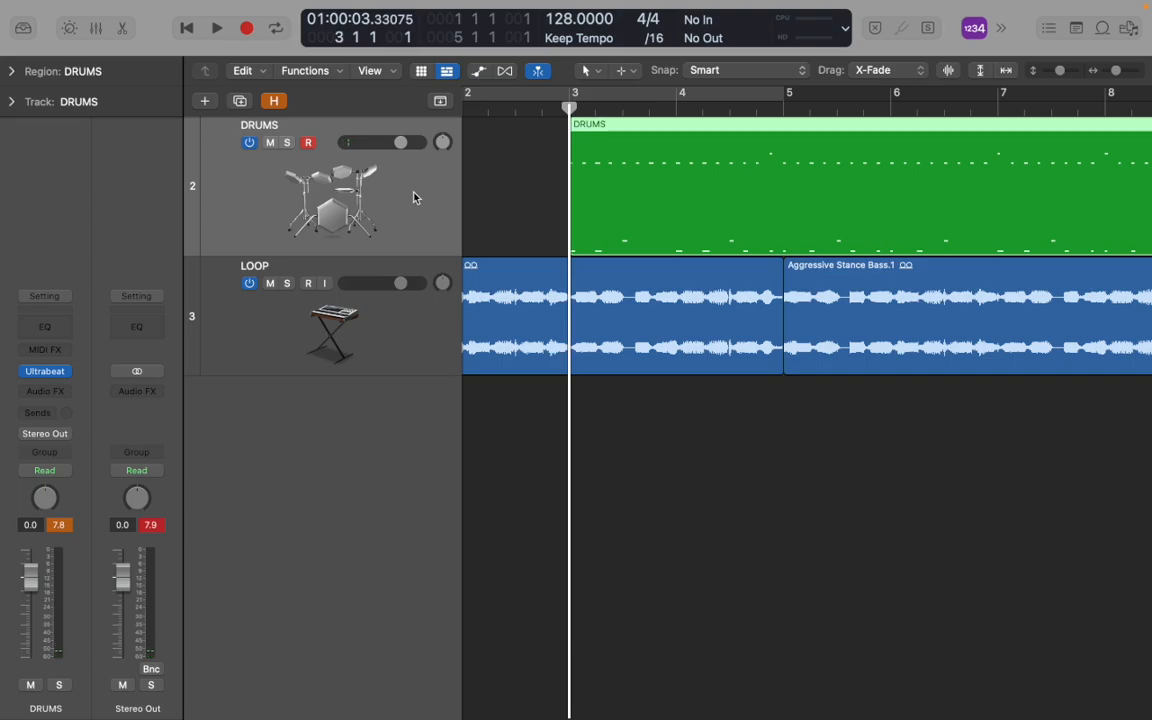
Add an auxiliary channel strip for Ultrabeat's 5-6 output in the mixer and name it SNARE
key(x)
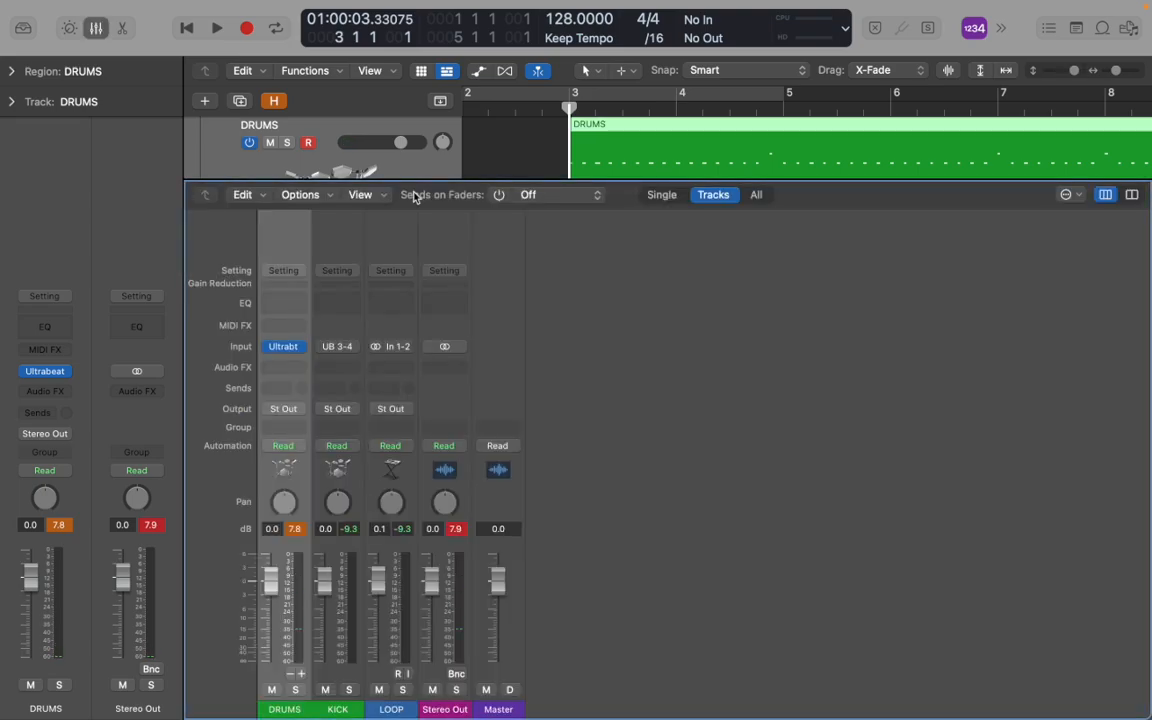
click(302, 675)
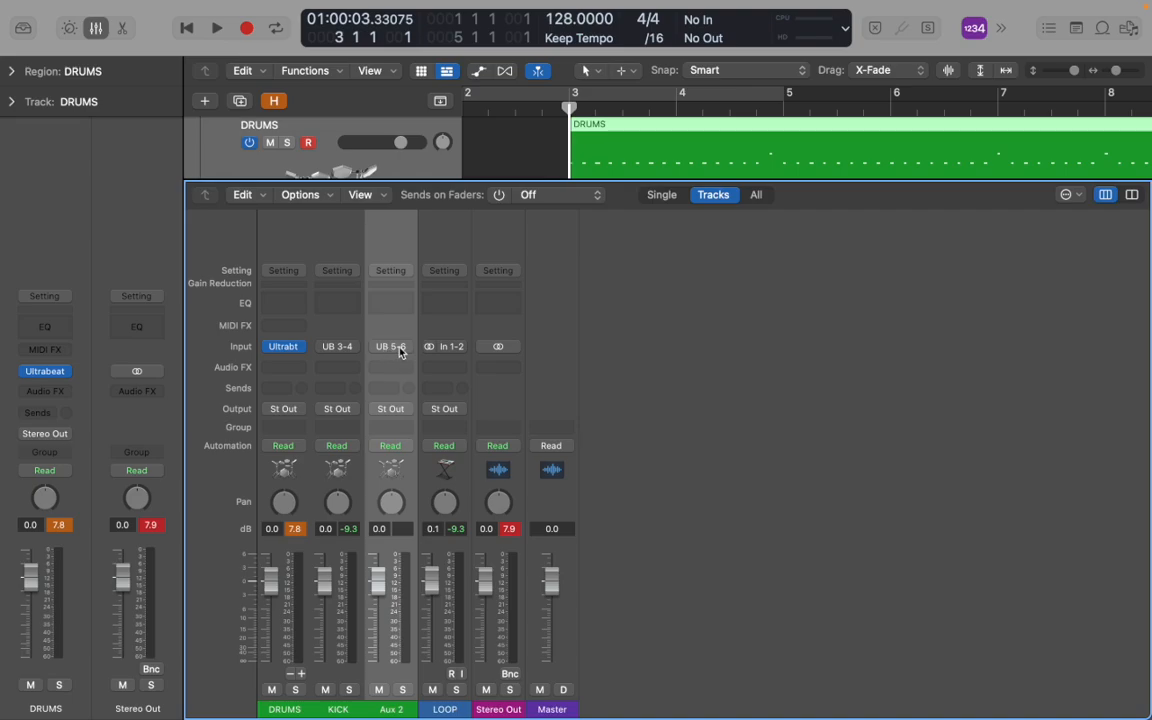
double_click(393, 709)
text(SNARE)
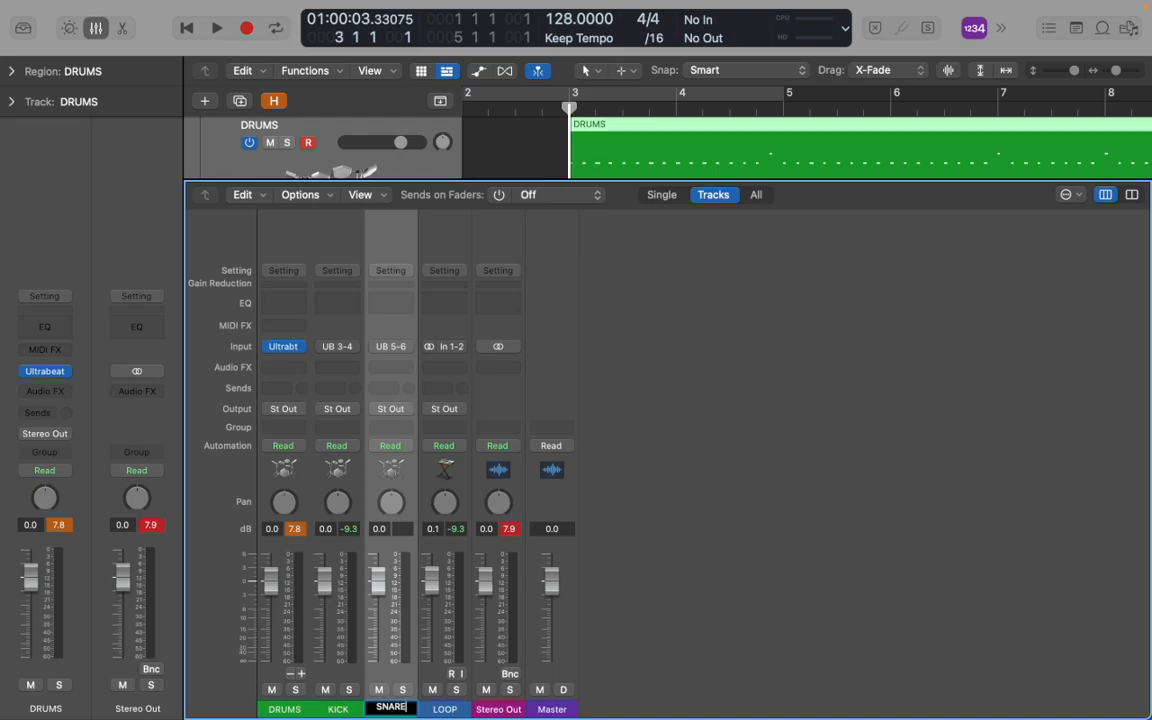
key(Return)
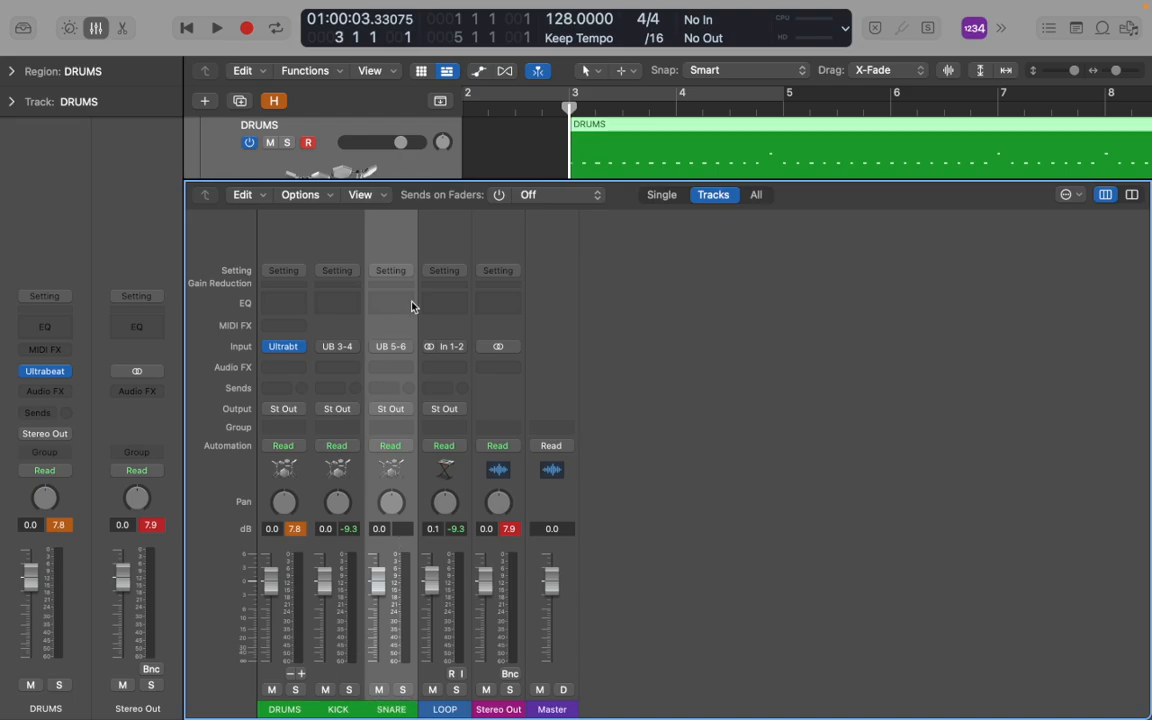
Add an auxiliary channel strip for Ultrabeat's 7-8 output and name it HAT
click(301, 673)
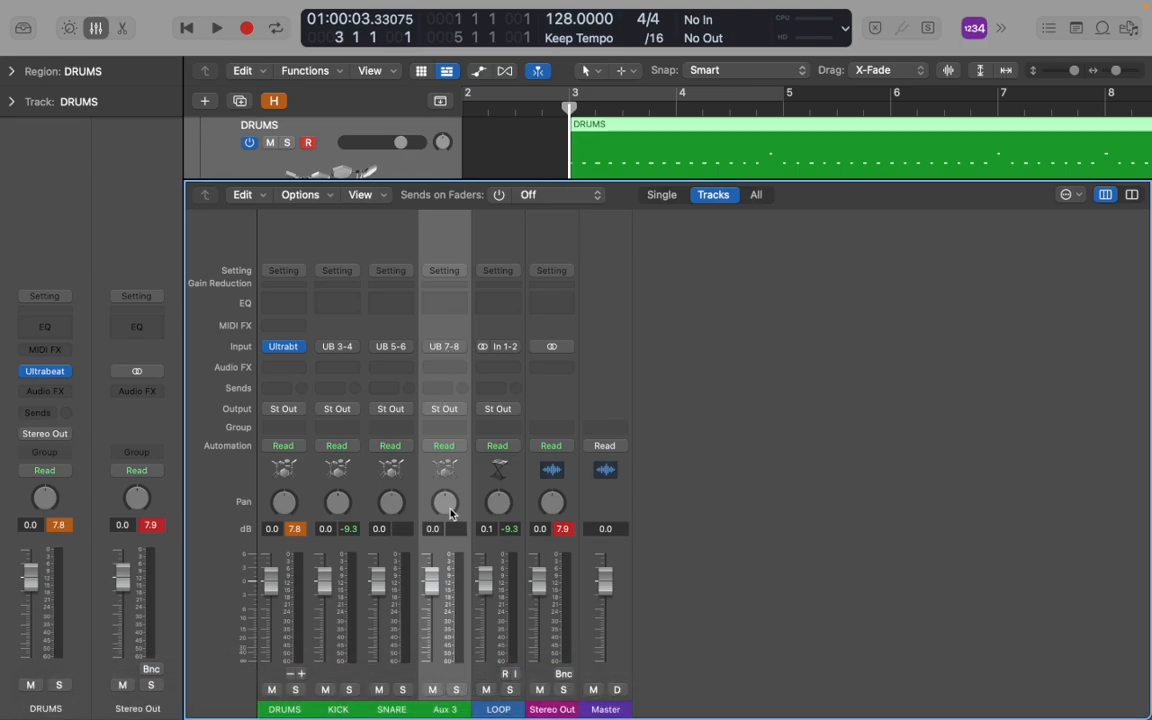
double_click(446, 709)
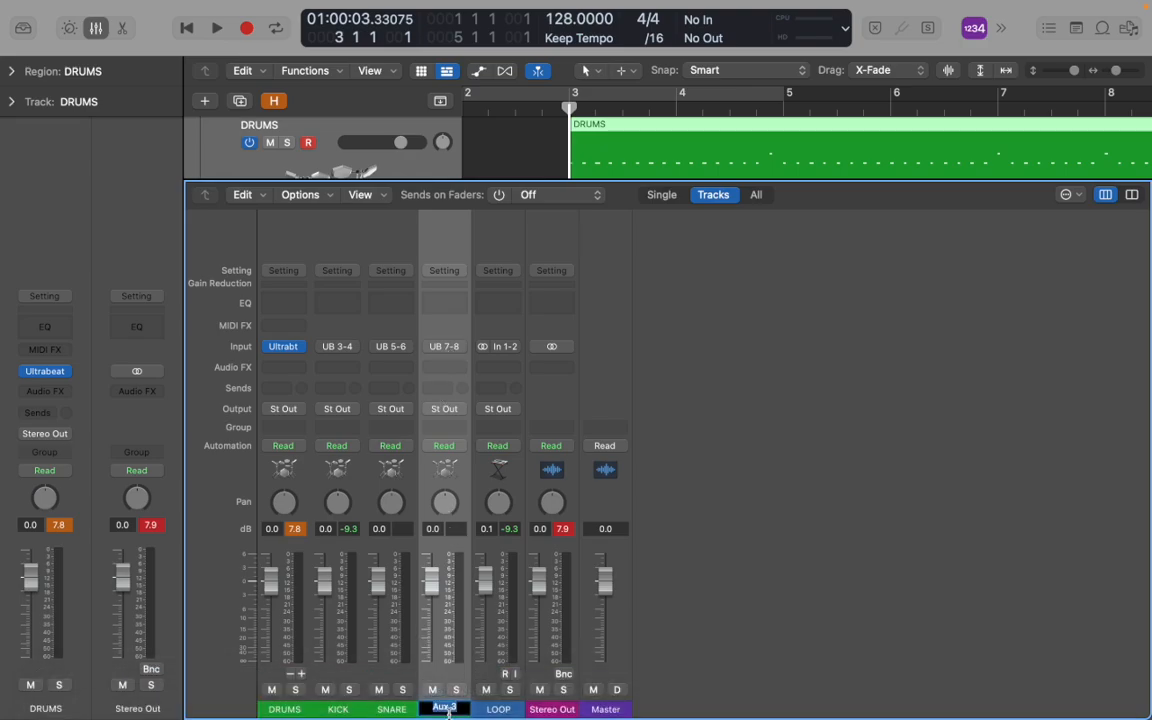
text(HAT)
key(Return)
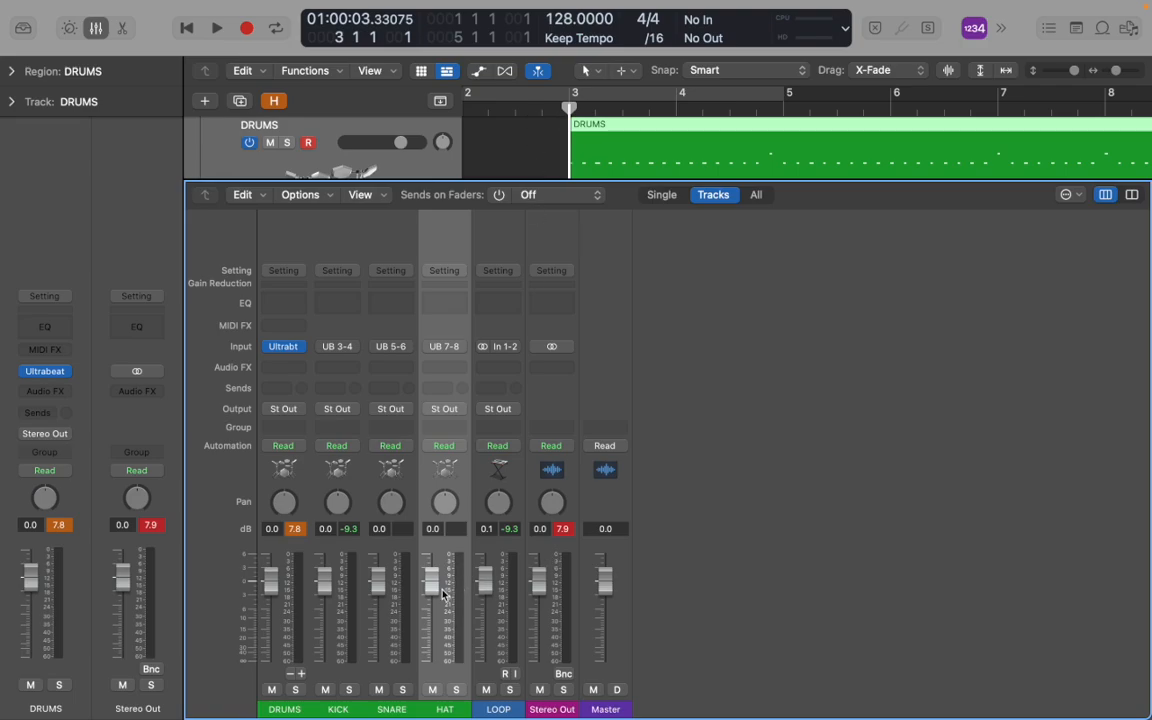
Lower the HAT channel's volume to -15.0 dB and play the song from bar 3 to hear the balance
drag(443, 594, 436, 641)
key(space)
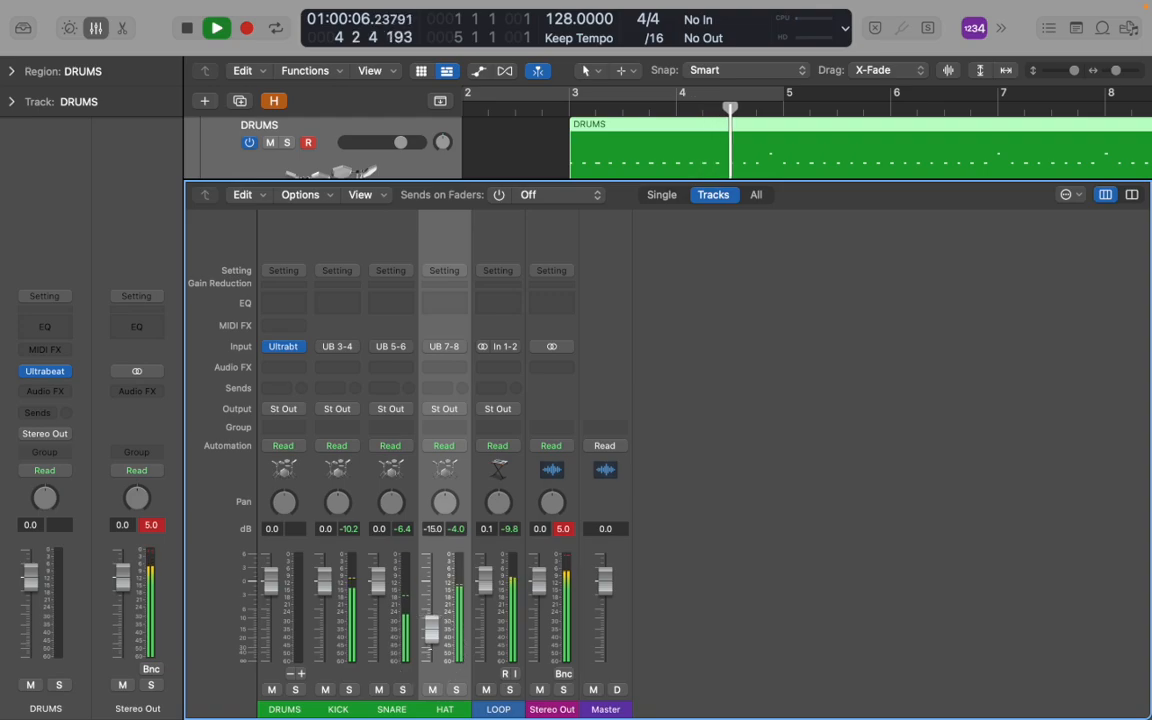
key(space)
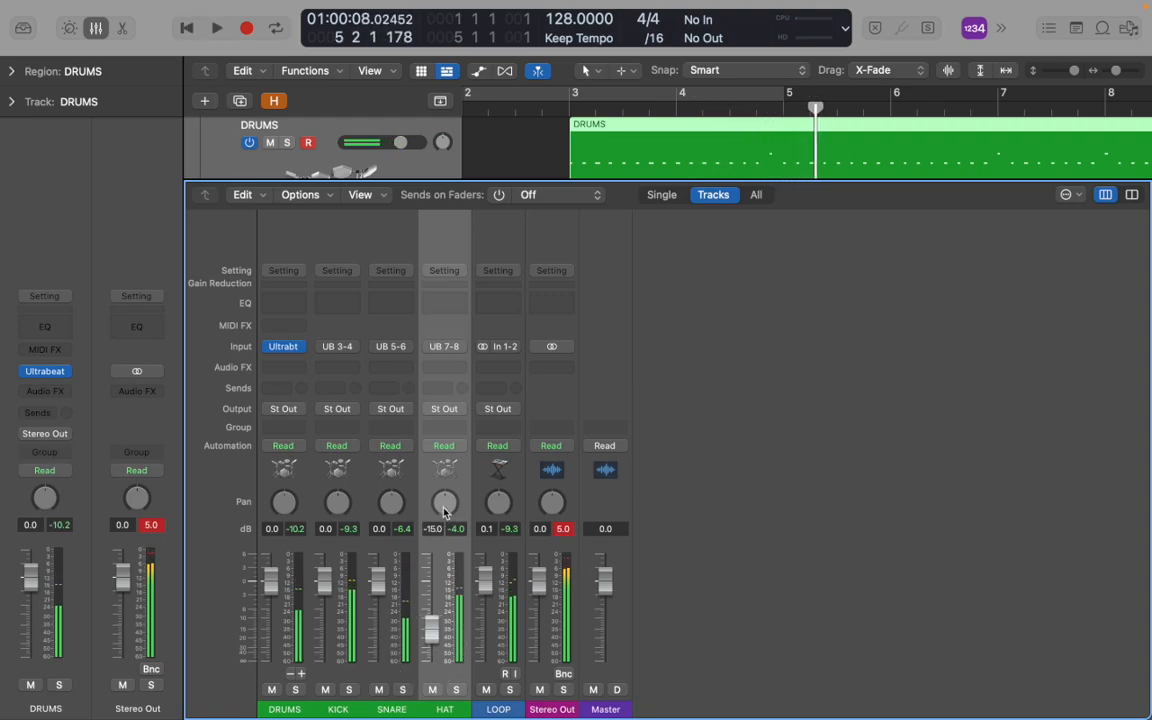
Pan the HAT channel to +33 and set its level to -11.4 dB while playing from bar 3
drag(445, 512, 446, 491)
click(573, 106)
key(space)
mouse_move(433, 632)
mouse_down()
mouse_move(434, 622)
mouse_move(435, 632)
mouse_up()
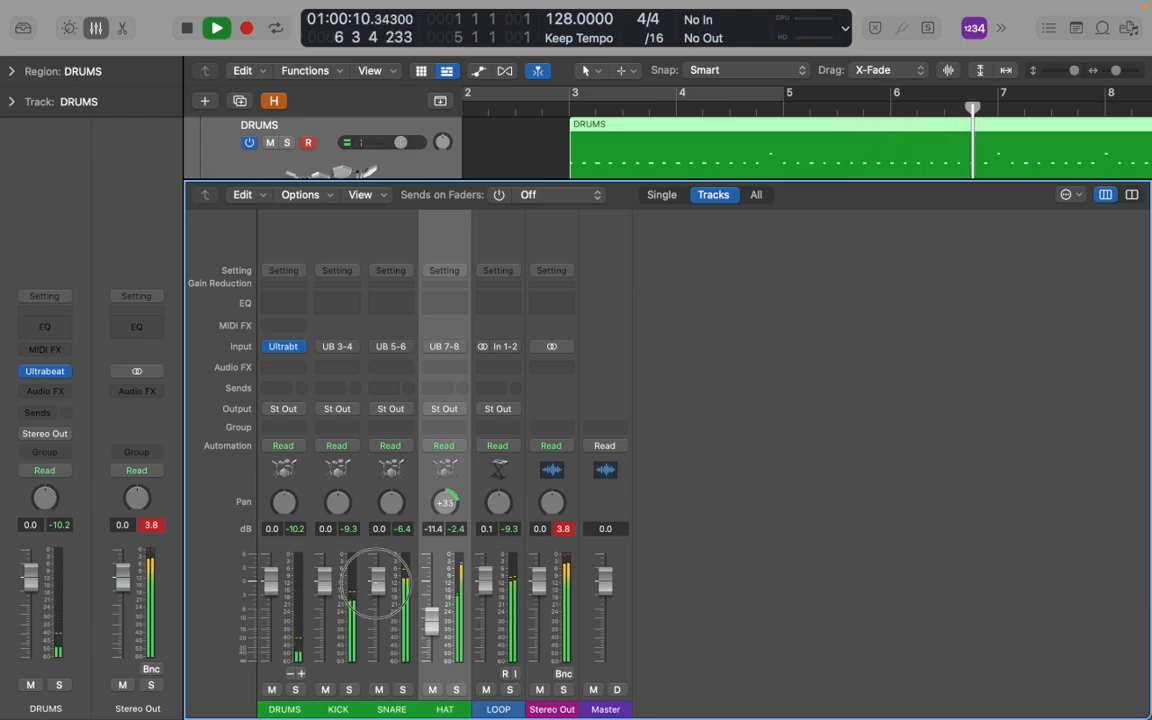
Raise the SNARE channel's level to 0.5 dB, stop playback and hide the mixer
drag(377, 585, 377, 582)
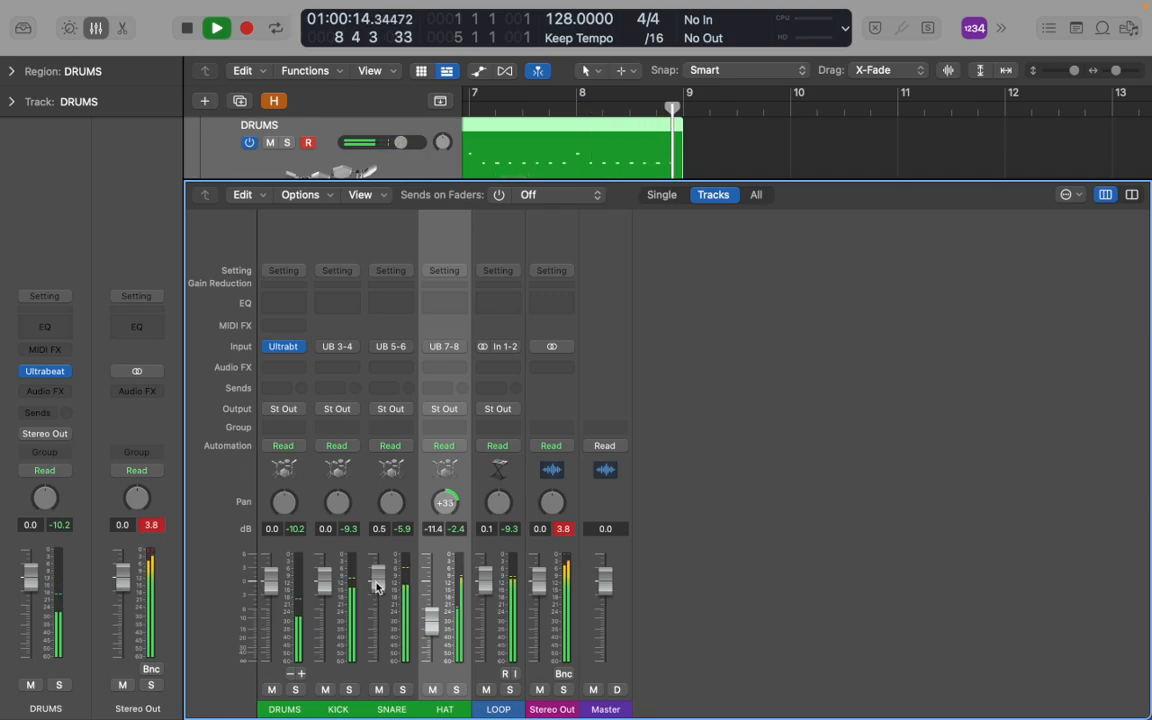
key(space)
key(x)
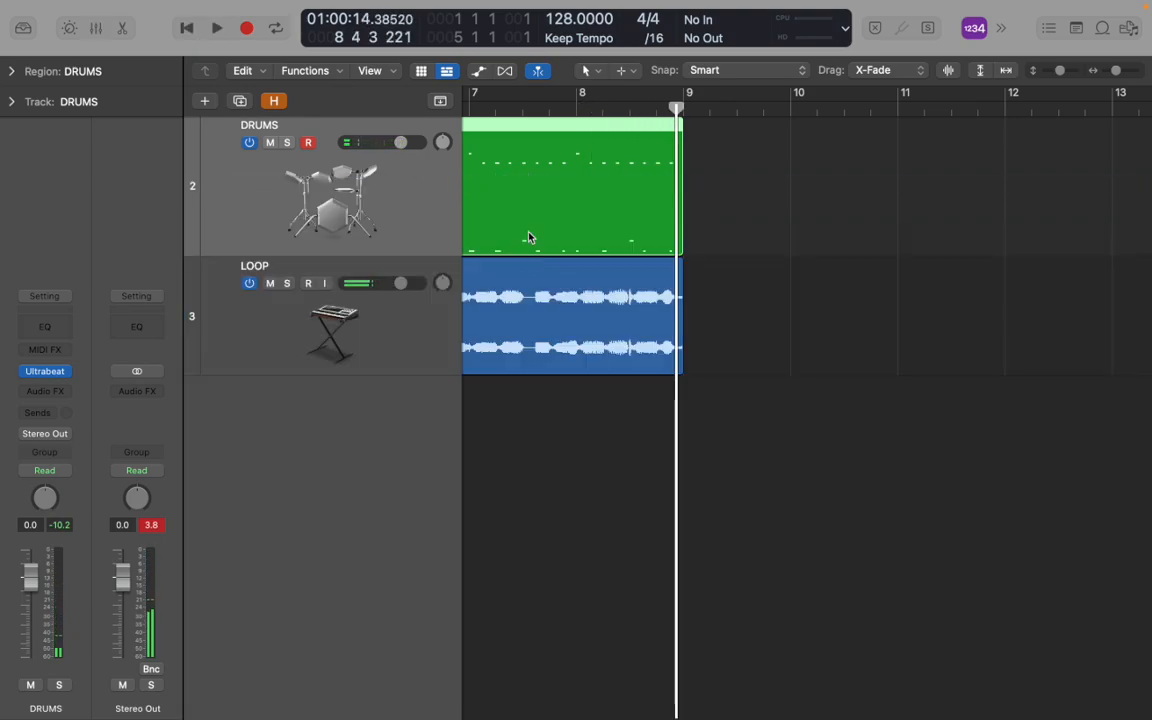
Listen to the drums and bass loop together from bar 3, and return the playhead to bar 3
key(super+Left)
key(super+Left)
key(super+Left)
key(super+Left)
key(super+Left)
key(super+Left)
key(super+Left)
key(super+Left)
click(483, 118)
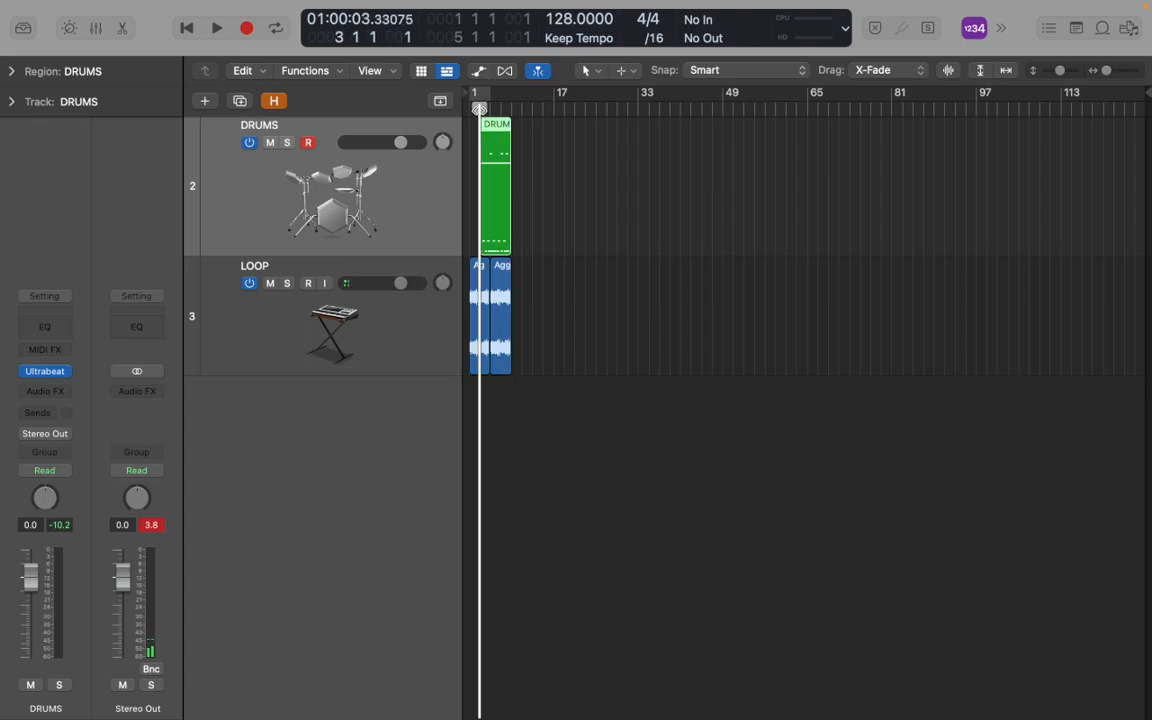
key(space)
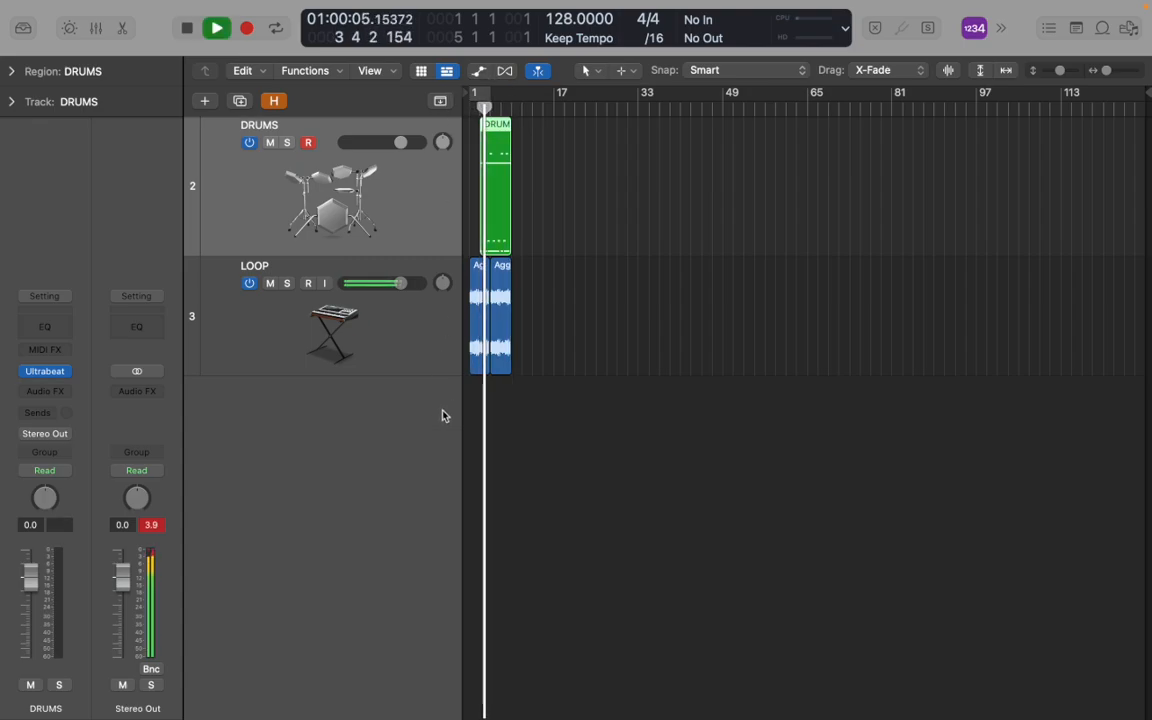
key(super+Right)
key(super+Right)
key(super+Right)
key(super+Right)
scroll(445, 416, left, 4)
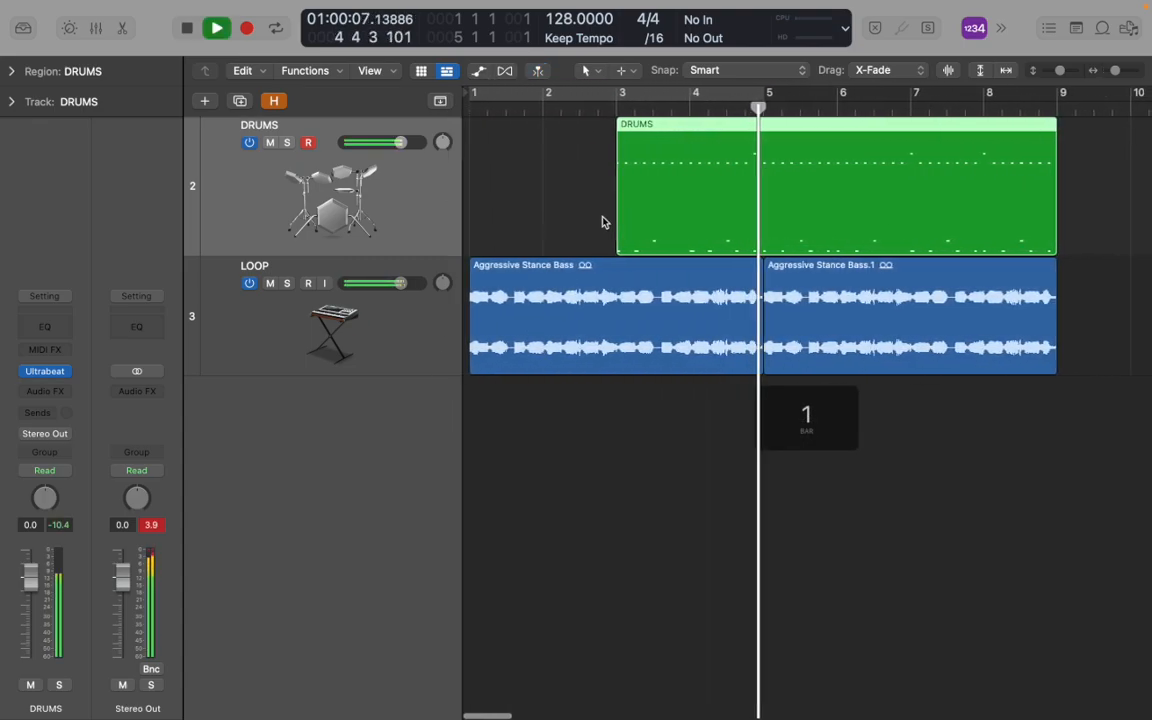
key(space)
click(616, 111)
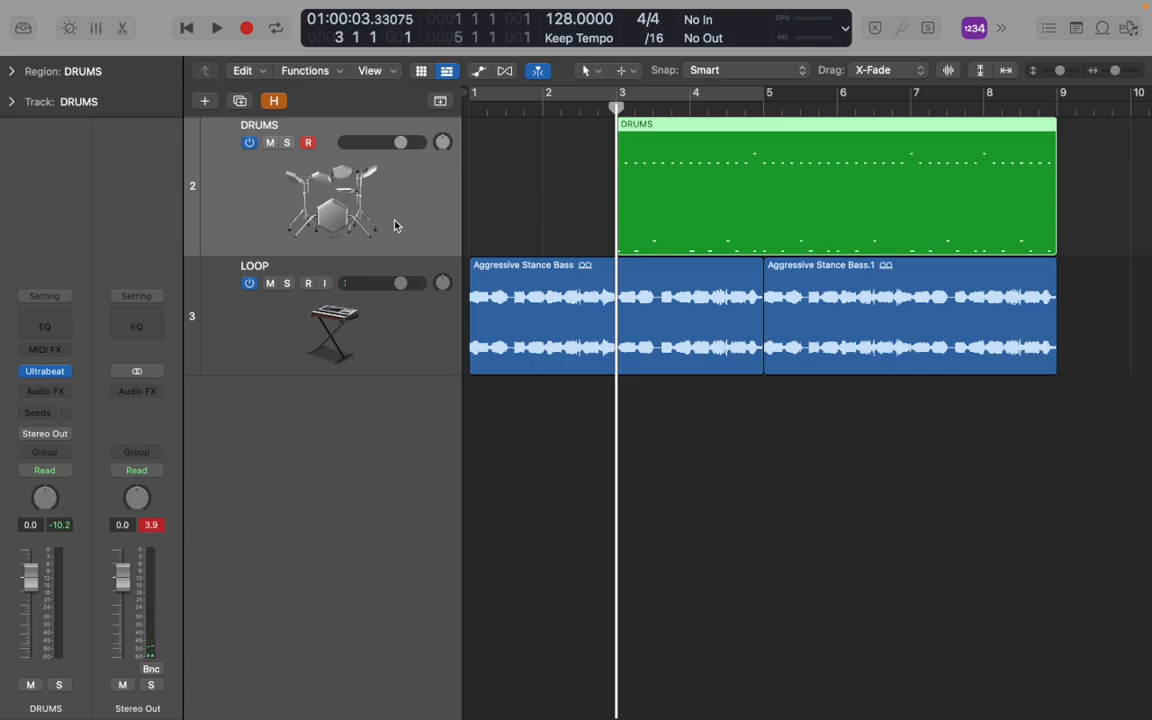
Bounce the DRUMS region in place to a new track named DRUMS MIX, including instrument multi-outputs
click(650, 440)
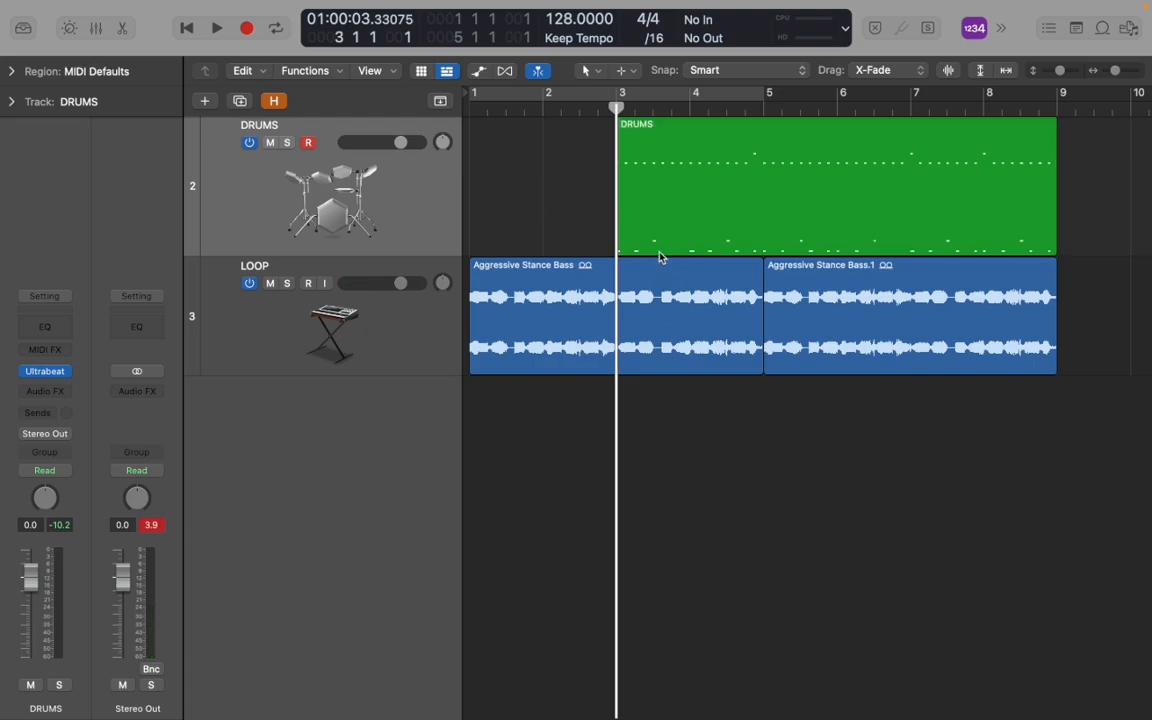
click(661, 195)
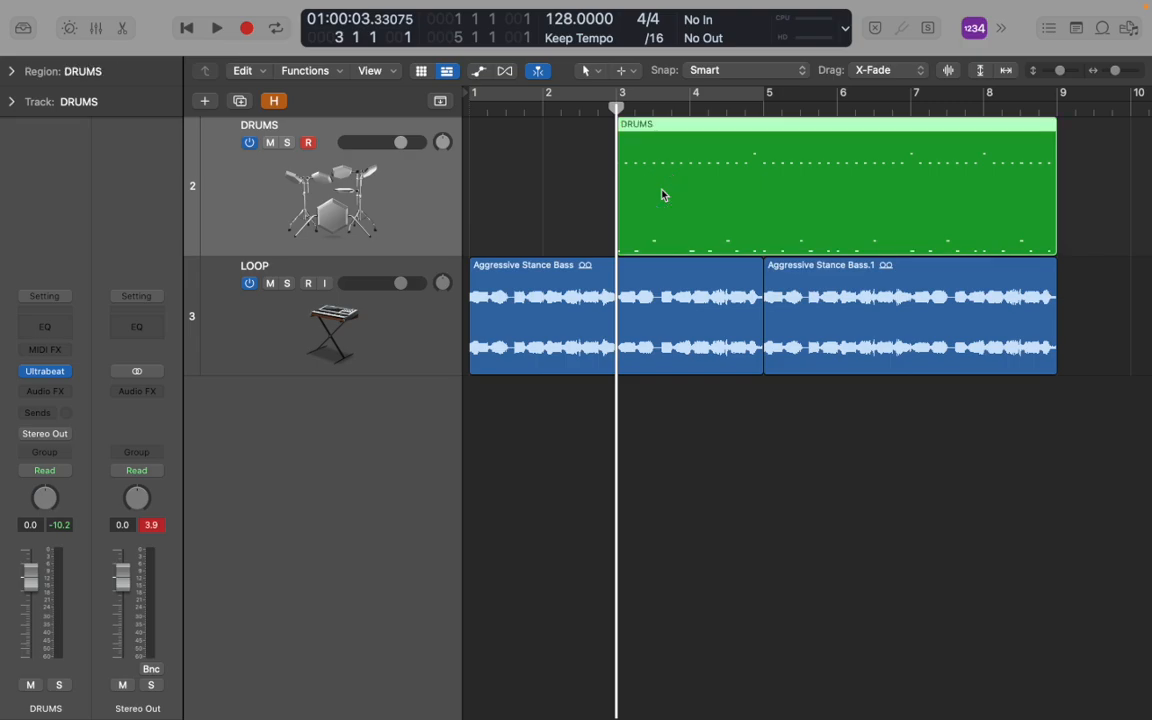
key(ctrl+b)
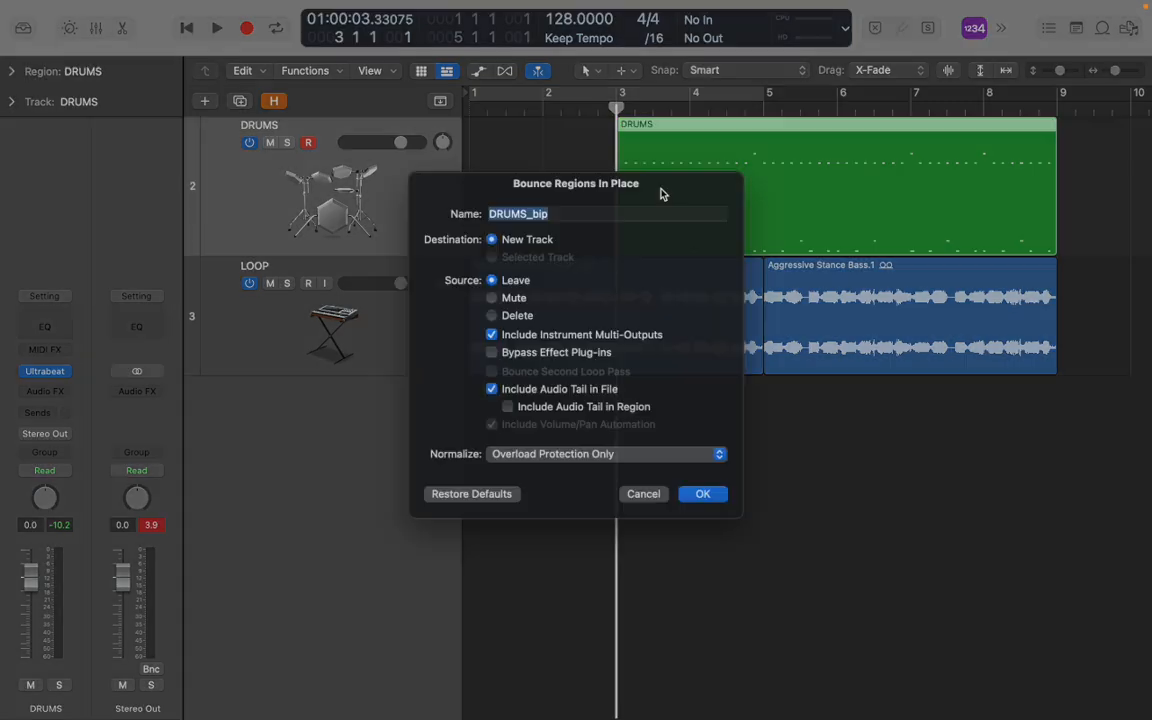
key(BackSpace)
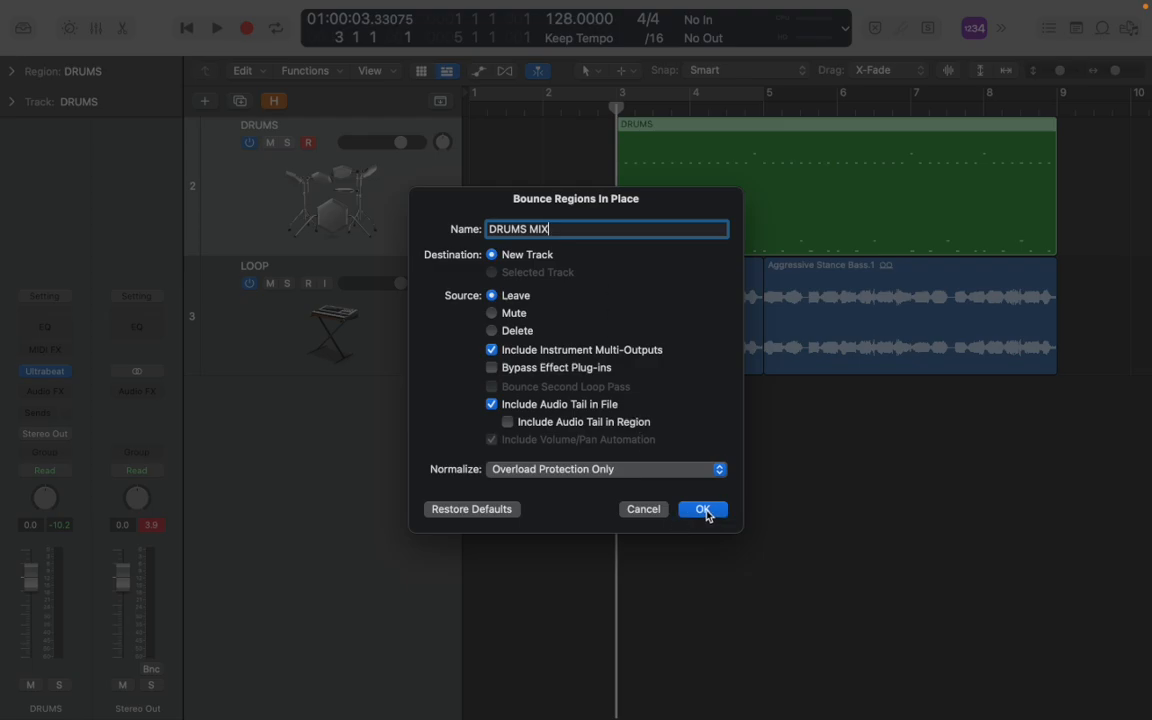
click(703, 510)
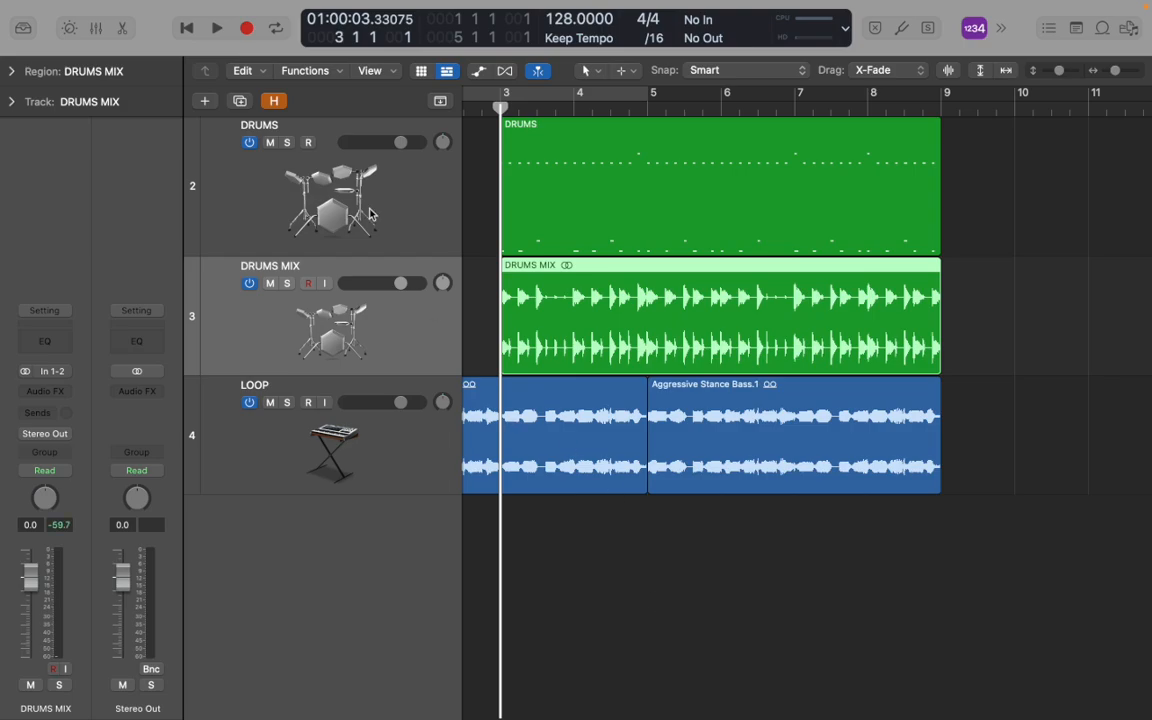
Turn off the original DRUMS track and play the bounced DRUMS MIX with the loop
click(249, 142)
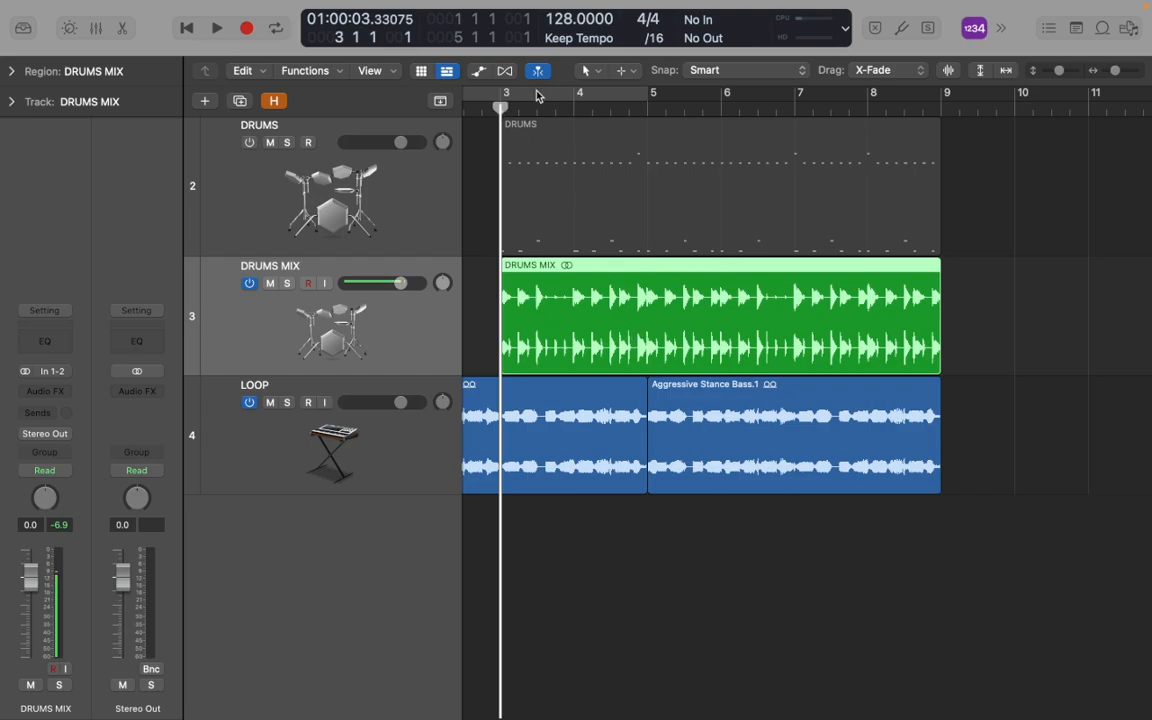
key(space)
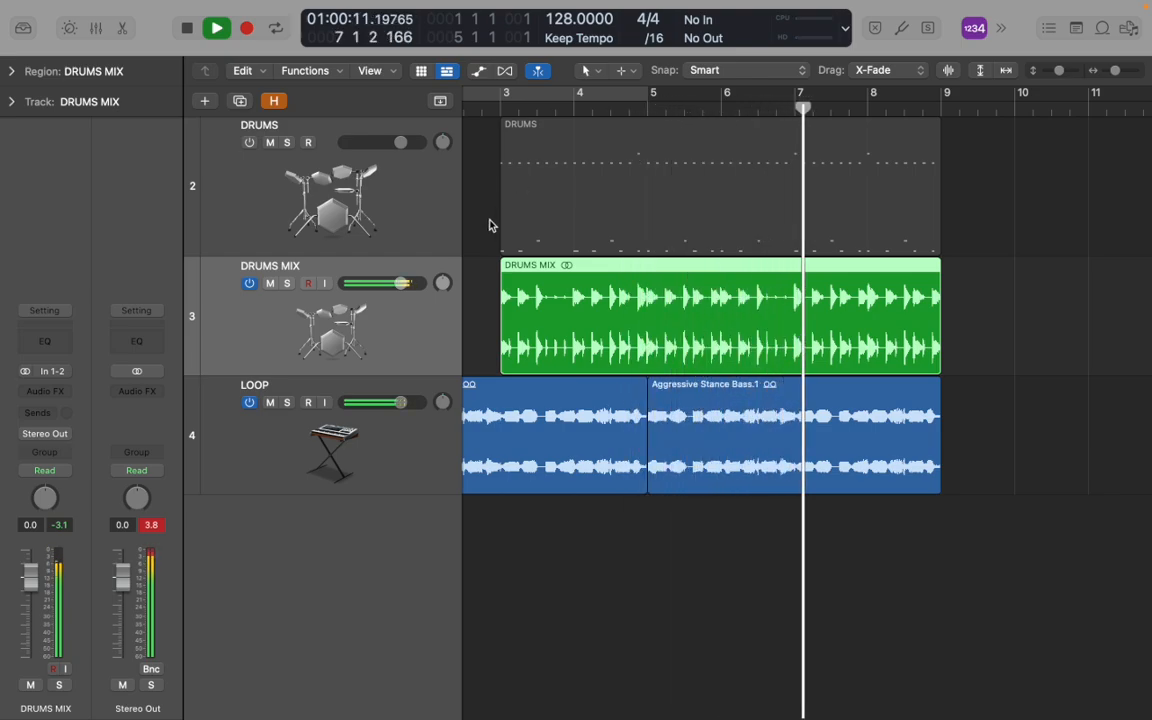
key(space)
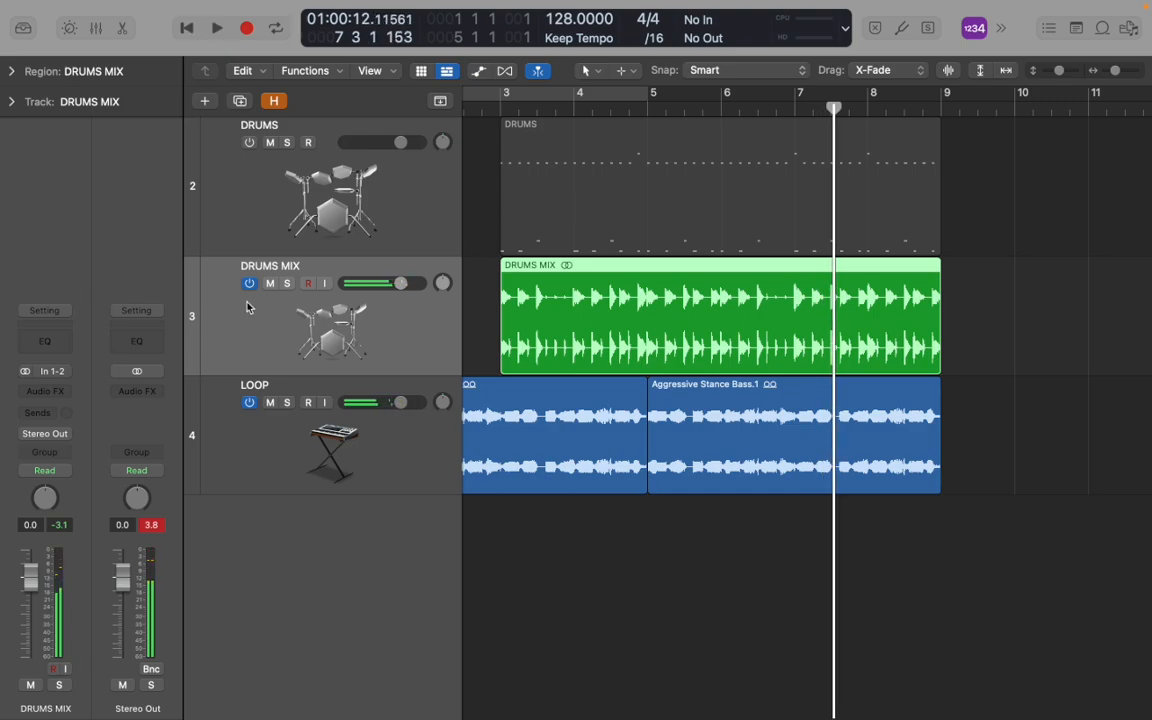
Turn the original DRUMS track back on, then mute and turn off the DRUMS MIX track
click(368, 208)
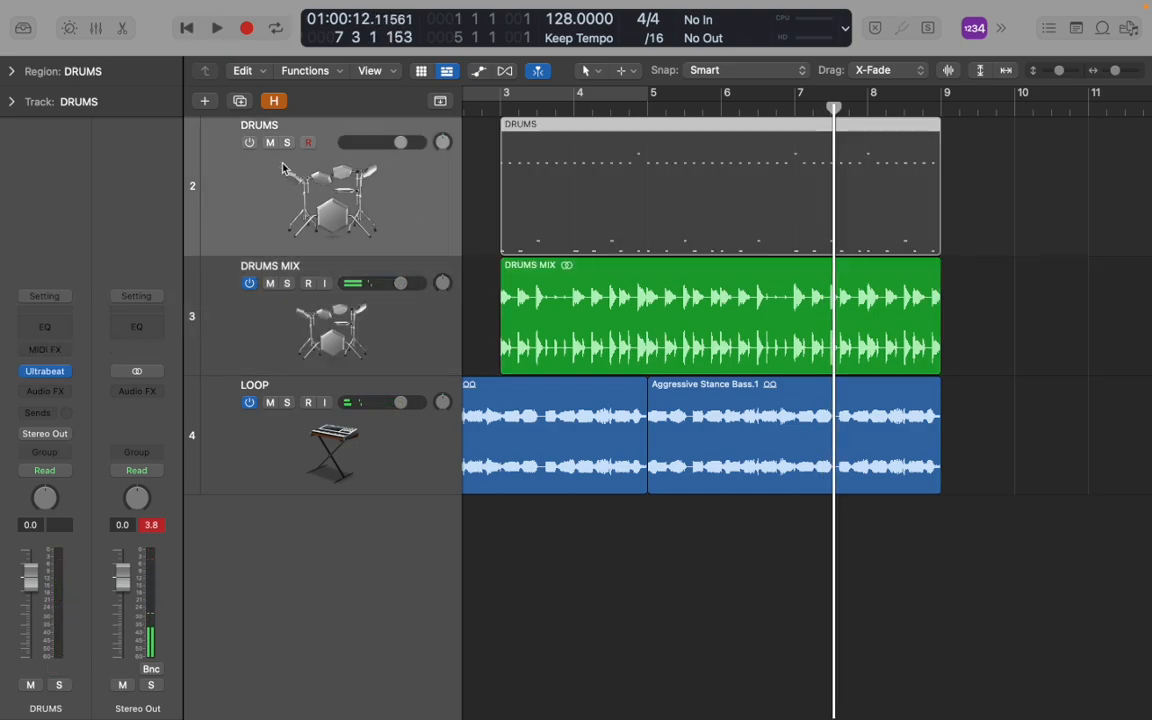
click(249, 142)
click(275, 300)
click(270, 284)
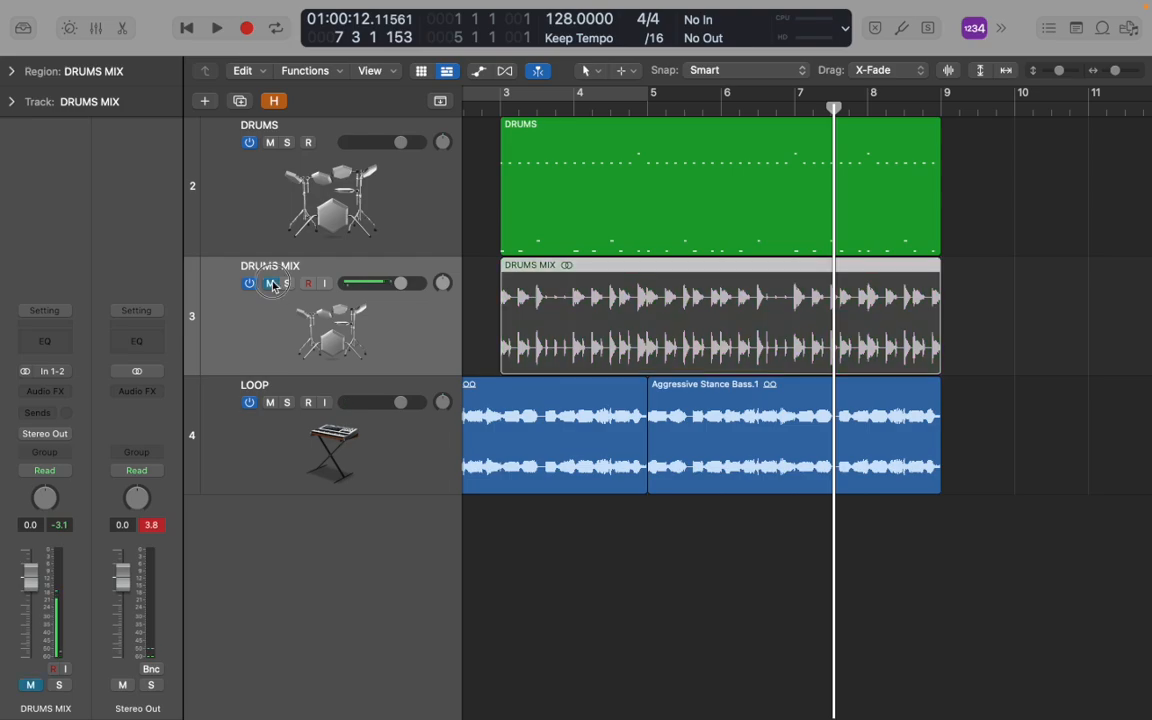
click(251, 284)
click(425, 180)
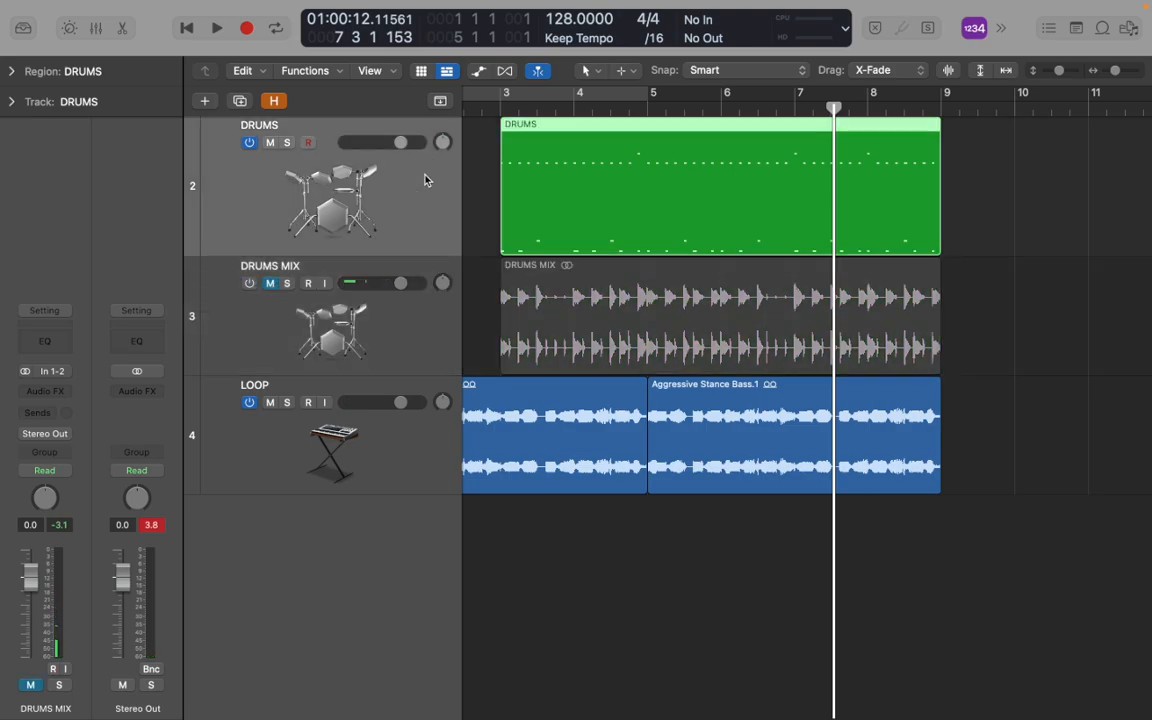
Audition the Kick 1 voice in the DRUMS track's Ultrabeat, playing from bar 3, and close the instrument
click(504, 107)
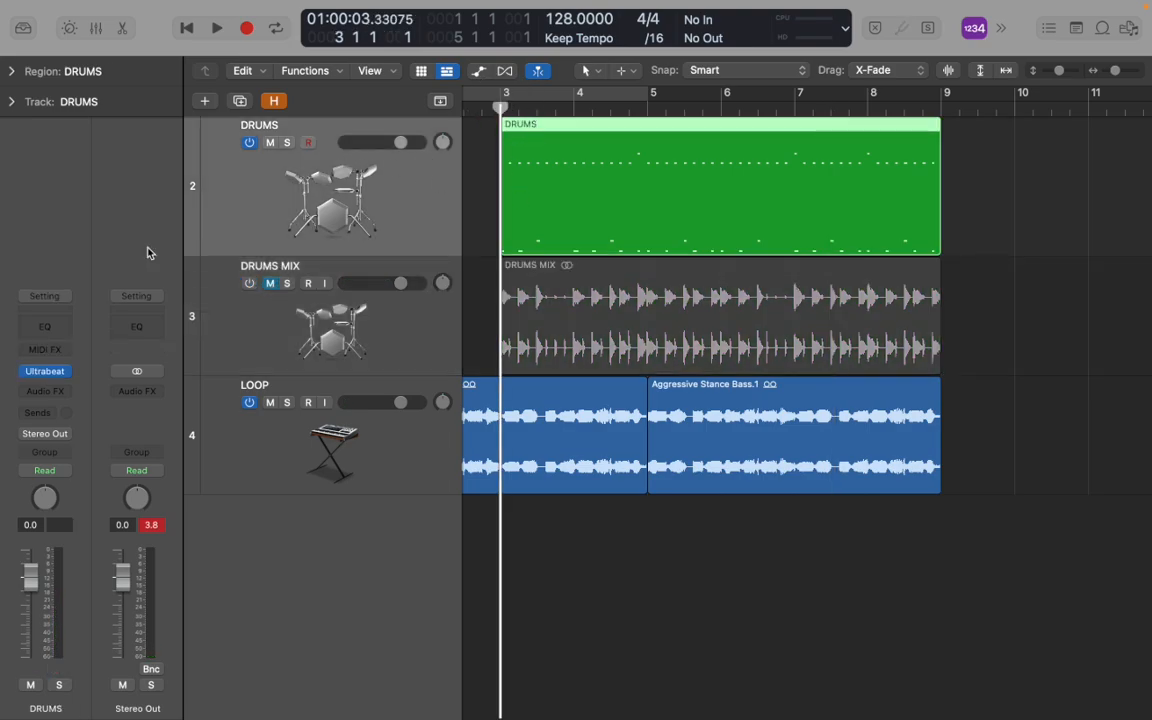
click(46, 371)
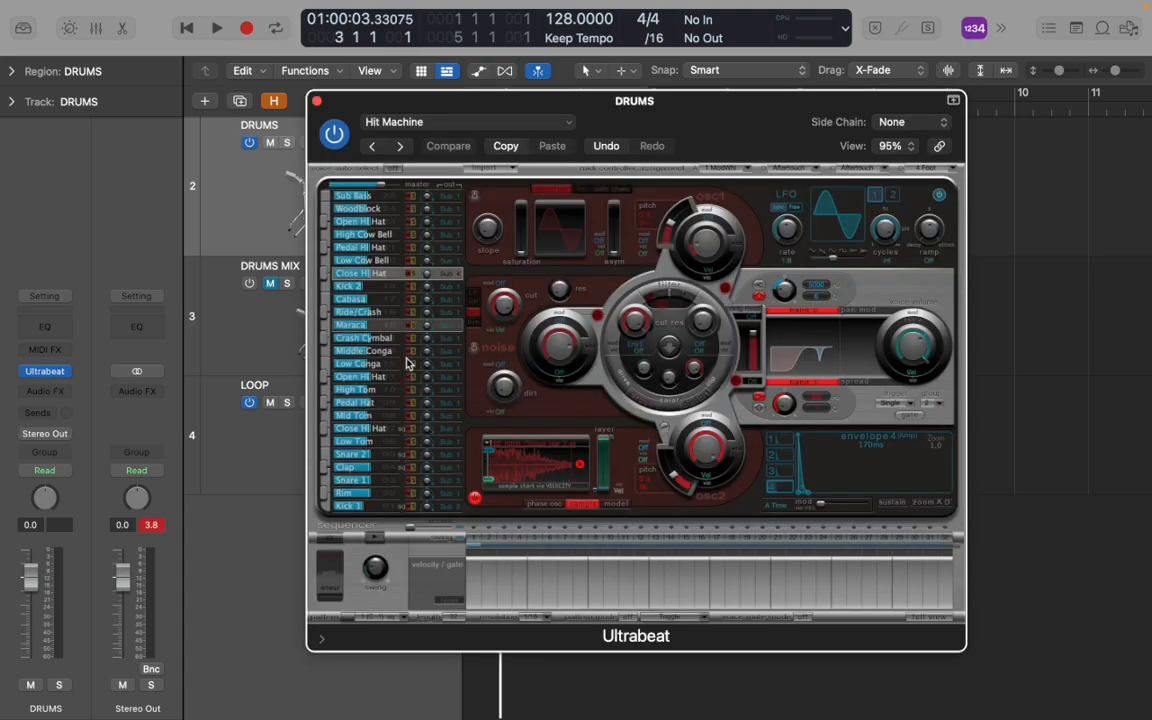
click(346, 506)
key(space)
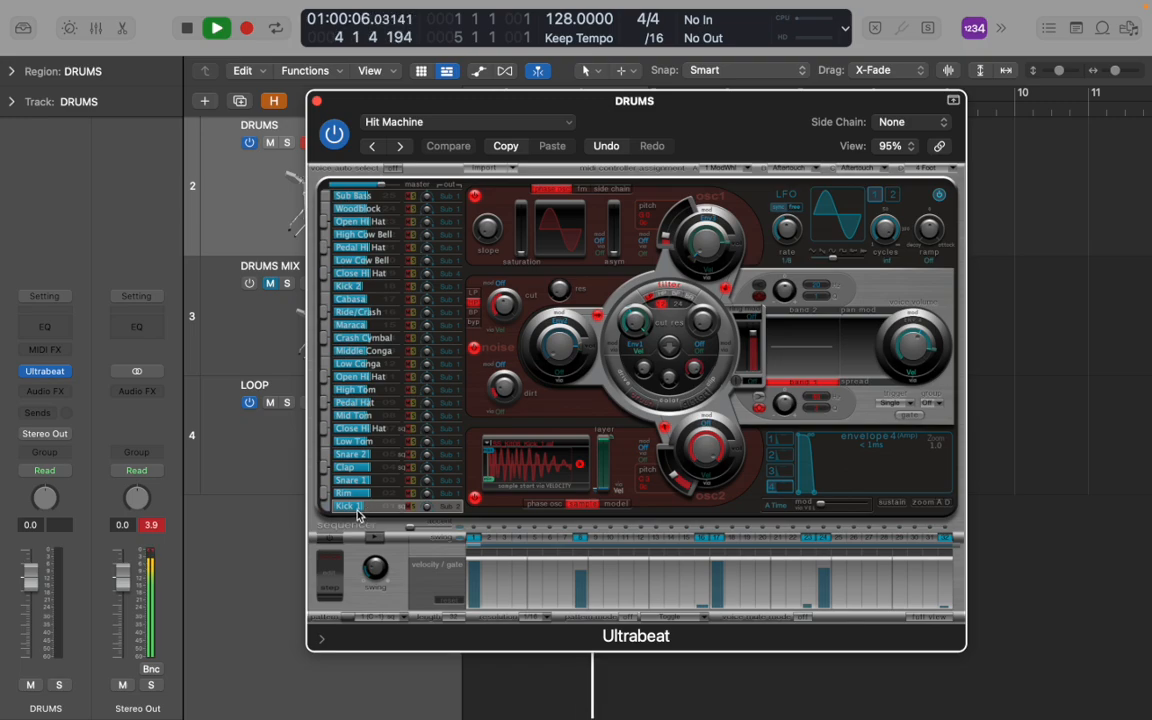
key(space)
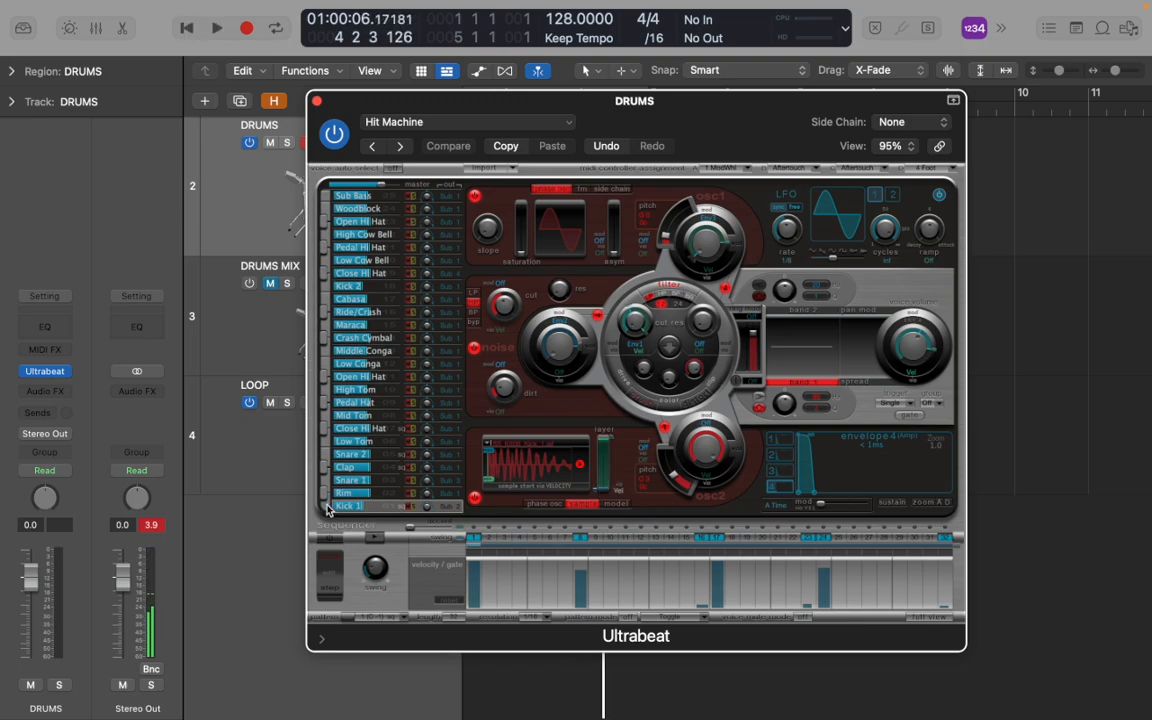
click(326, 507)
mouse_move(668, 237)
mouse_down()
mouse_move(668, 221)
mouse_move(669, 243)
mouse_up()
click(325, 507)
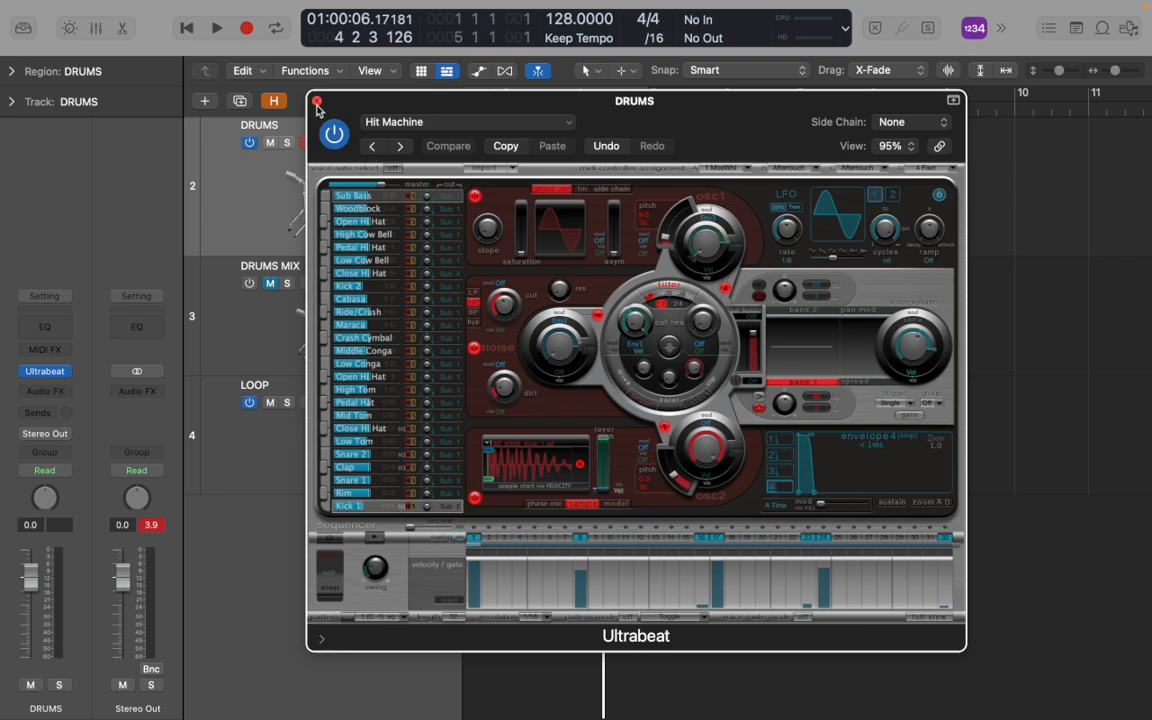
click(316, 102)
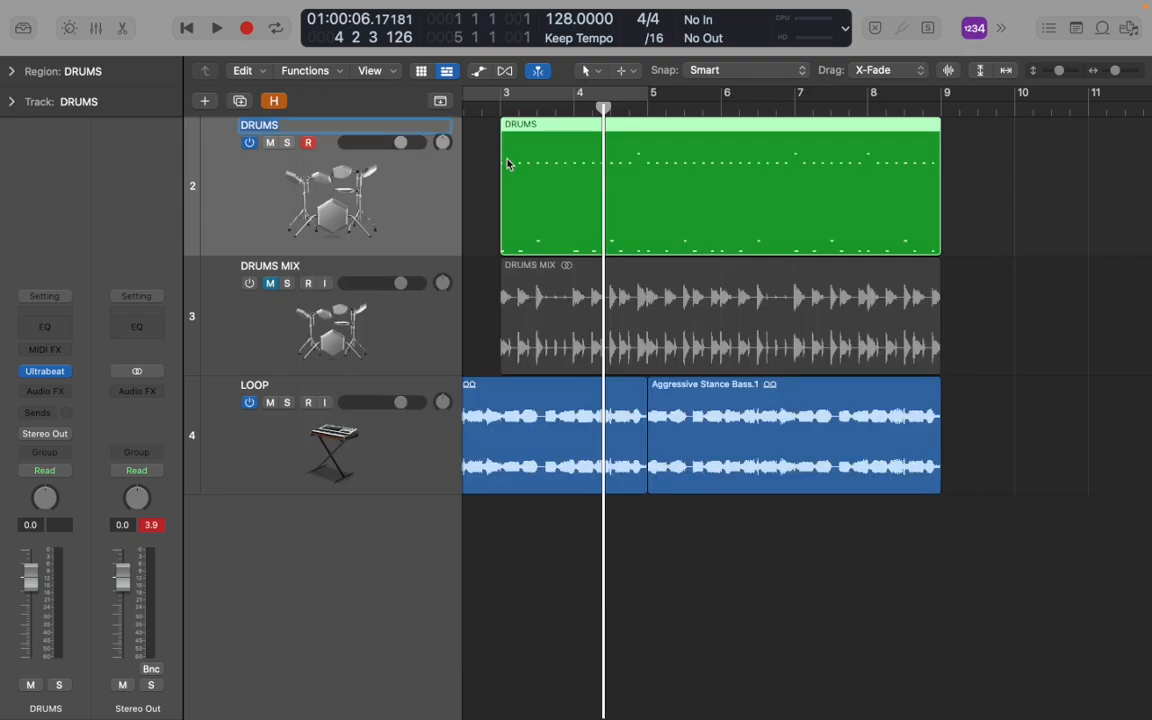
Return the playhead to bar 3, show the mixer and insert a Channel EQ on the KICK channel
click(501, 108)
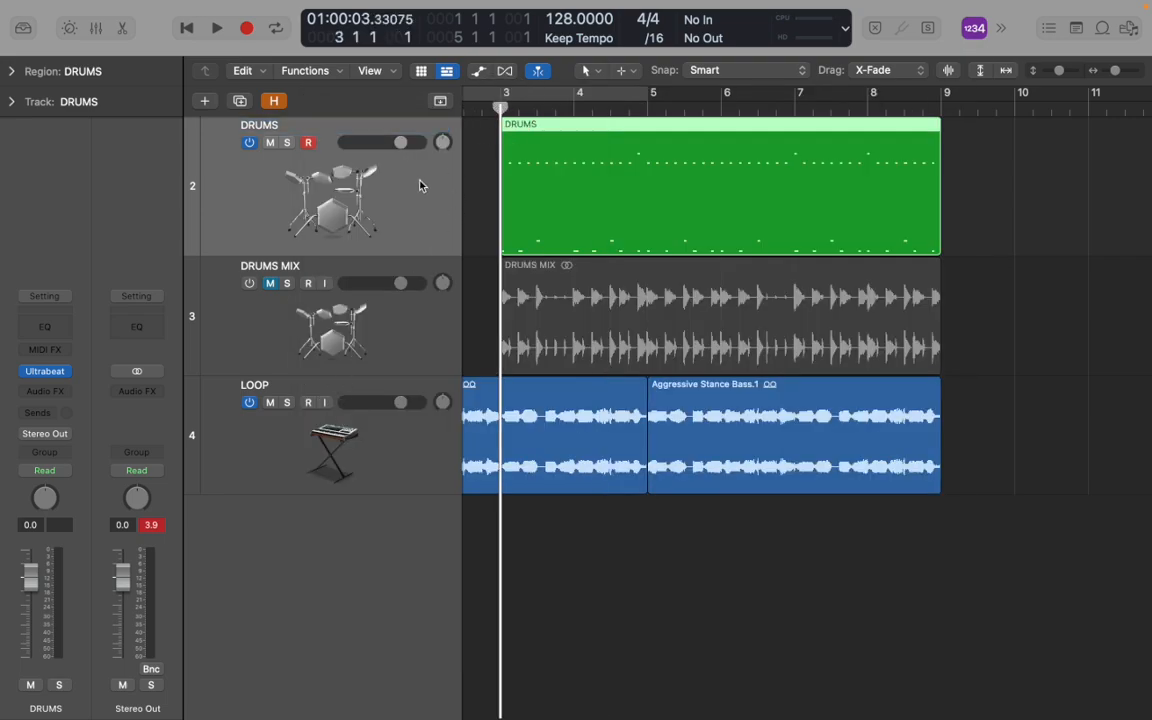
key(x)
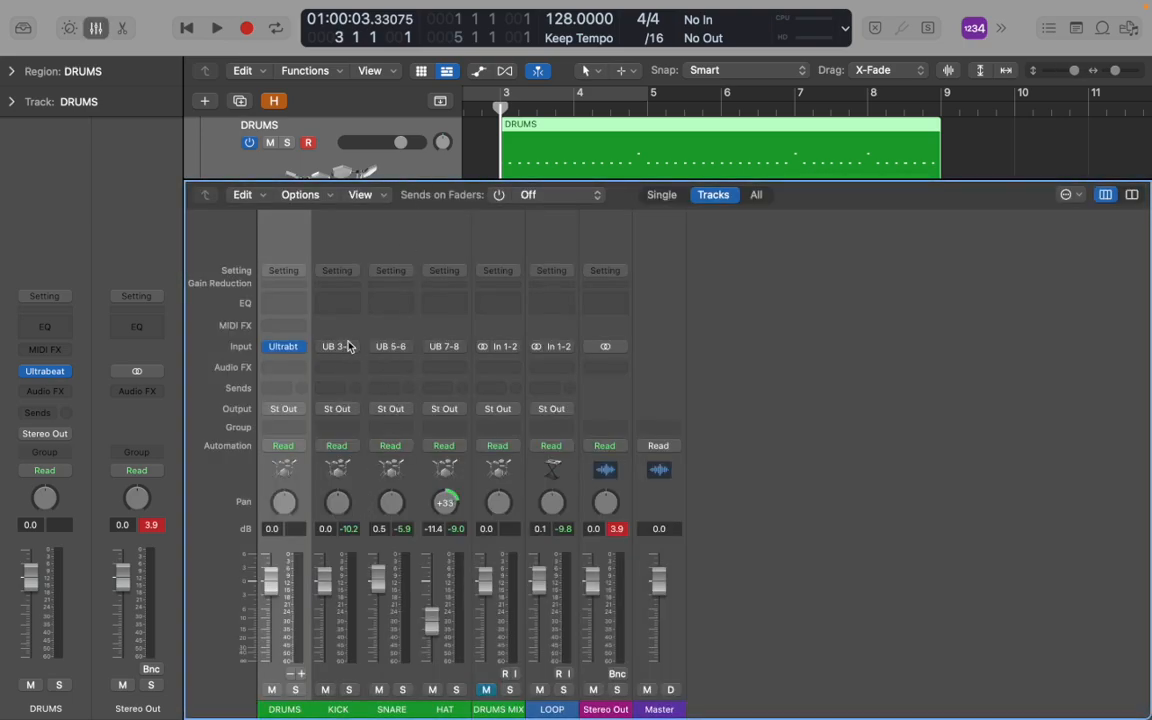
click(337, 253)
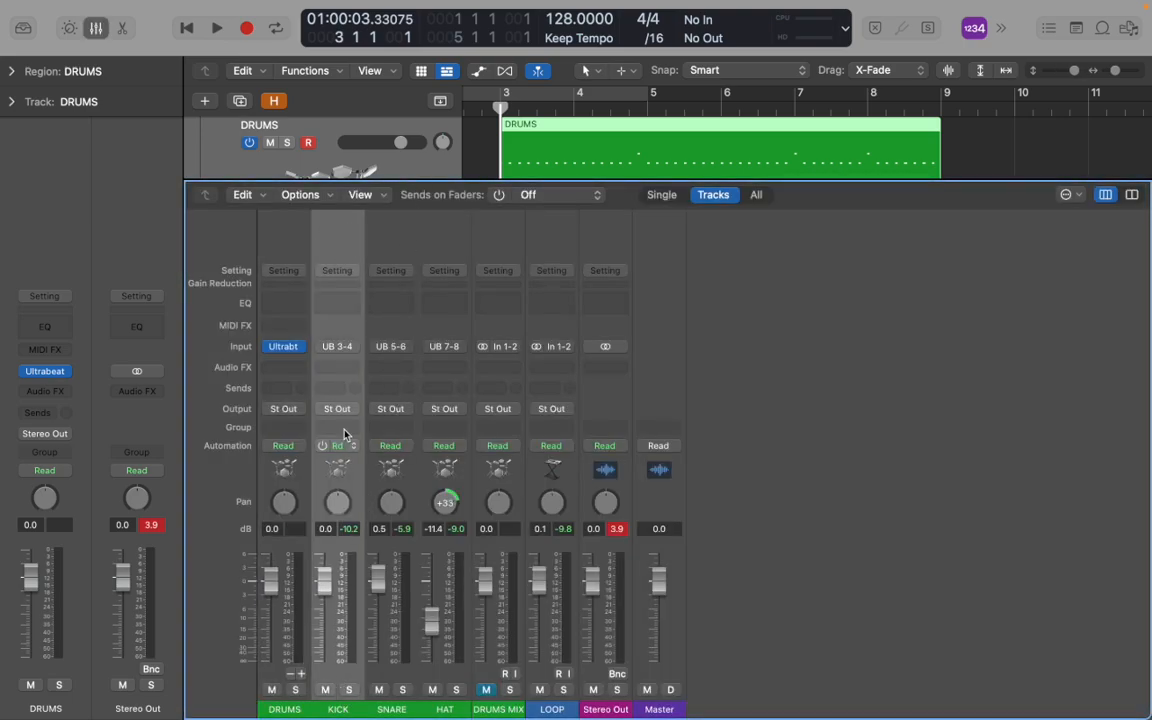
click(340, 368)
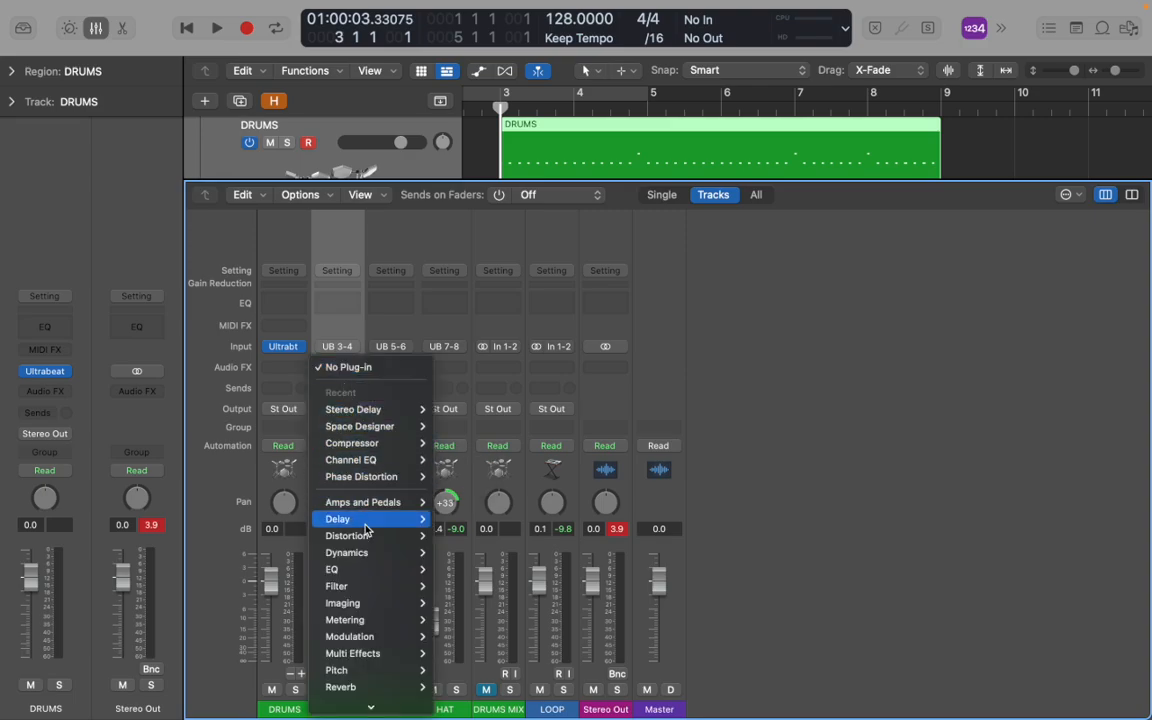
mouse_move(385, 569)
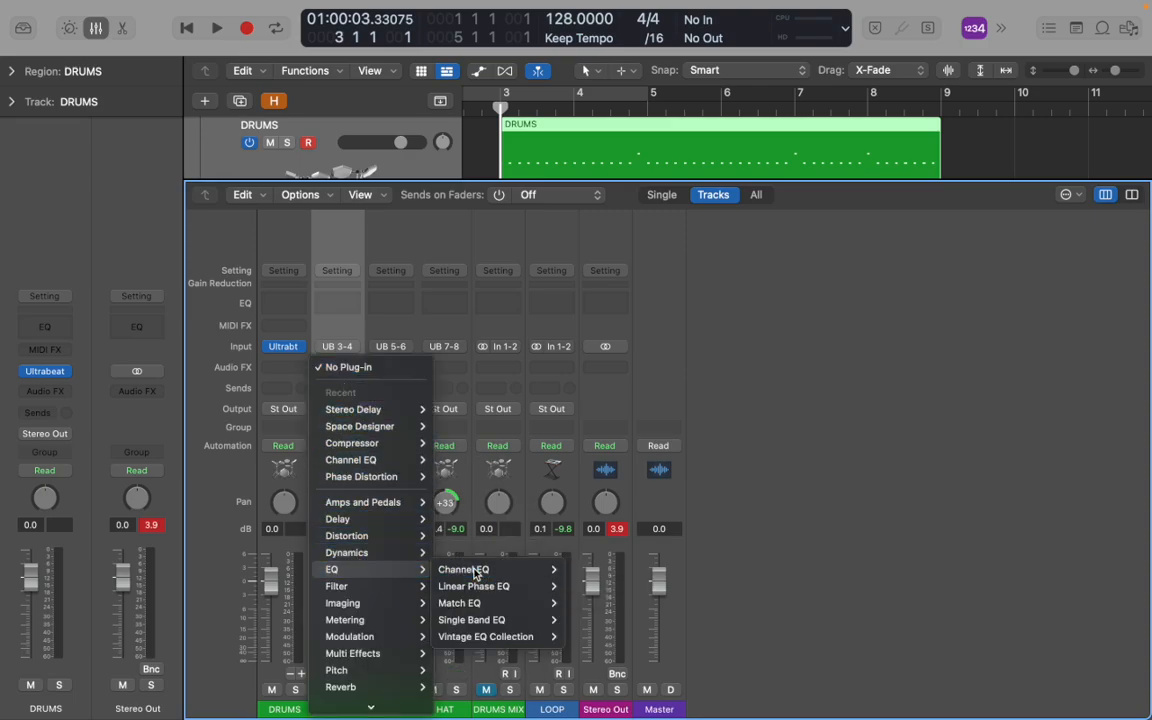
click(475, 570)
Boost the kick EQ's second band by 7.7 dB at 70 Hz during playback, with the mixer hidden
key(space)
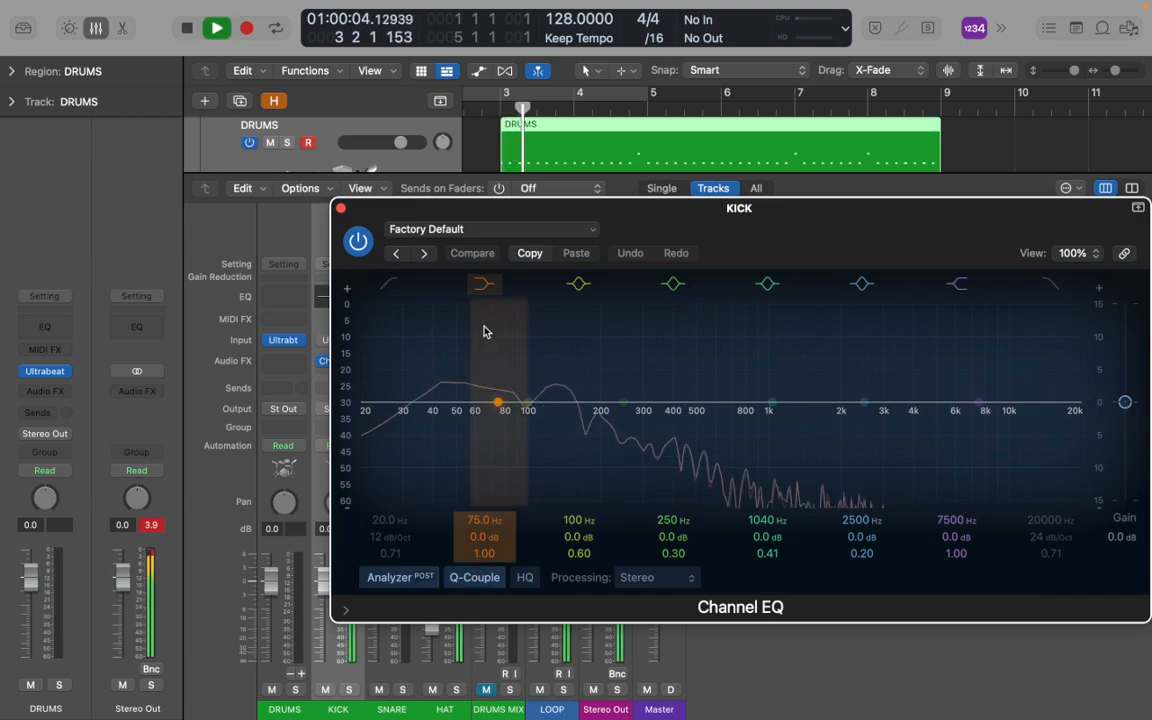
click(500, 407)
key(x)
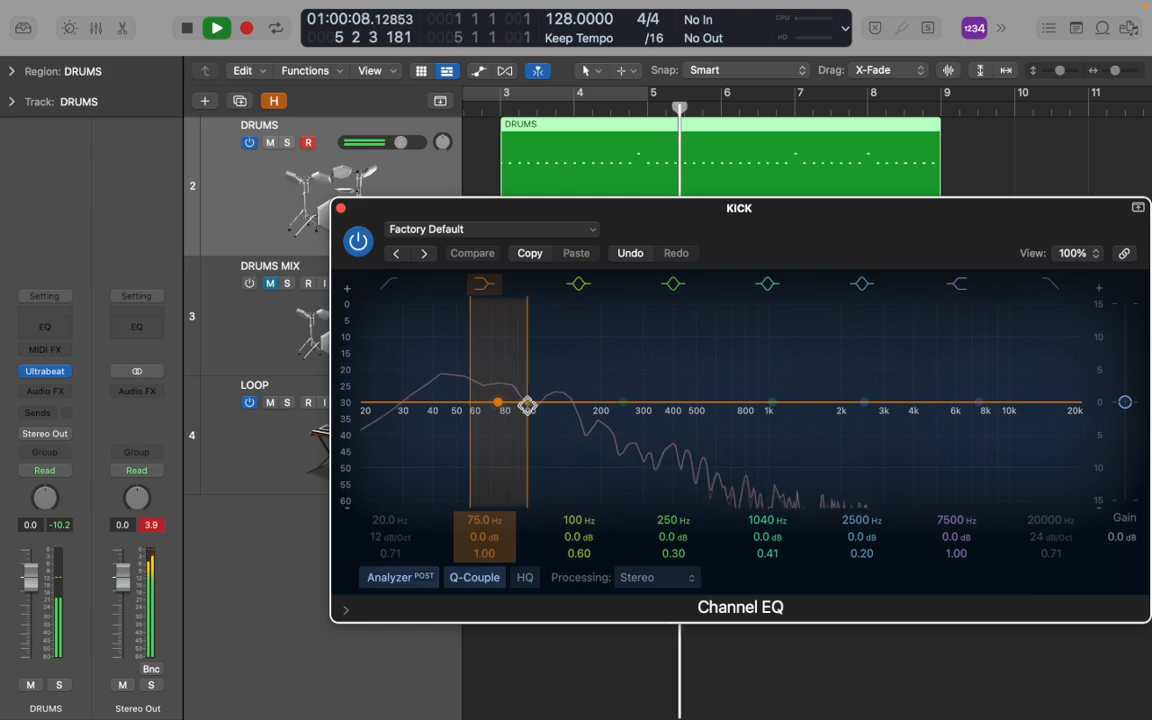
drag(527, 406, 493, 350)
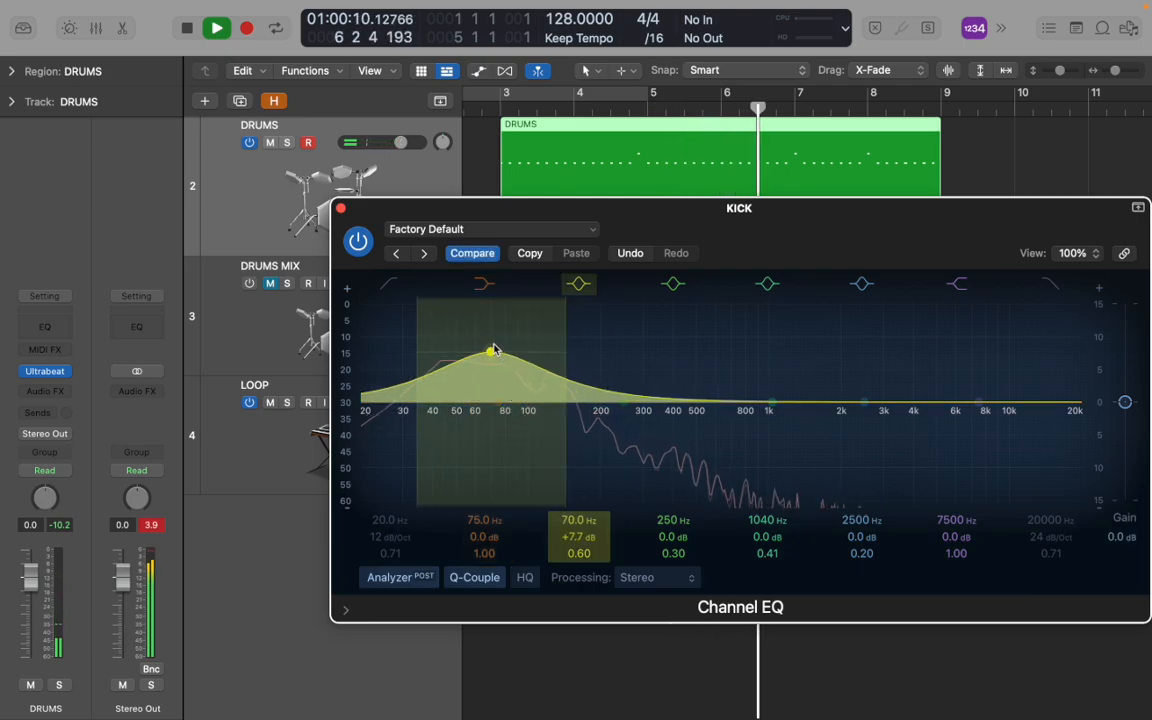
Set the kick EQ's high shelf to 8600 Hz with a 0.9 dB boost and stop playback
drag(976, 403, 944, 399)
click(865, 405)
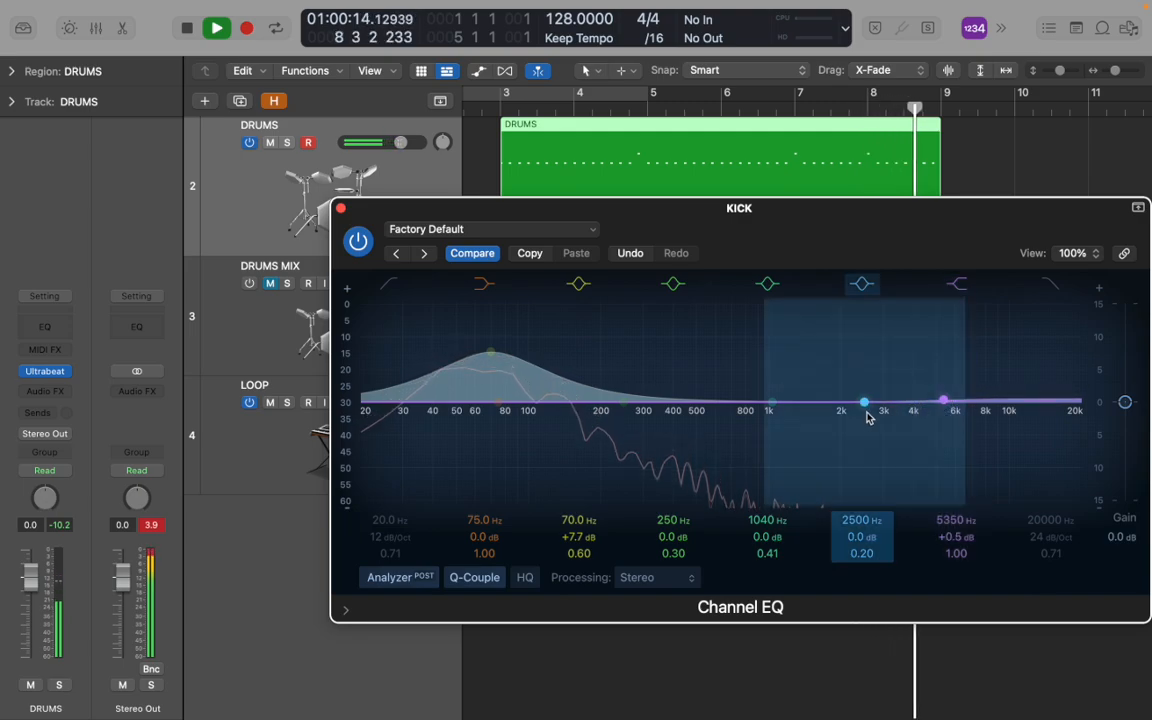
drag(865, 402, 913, 400)
key(space)
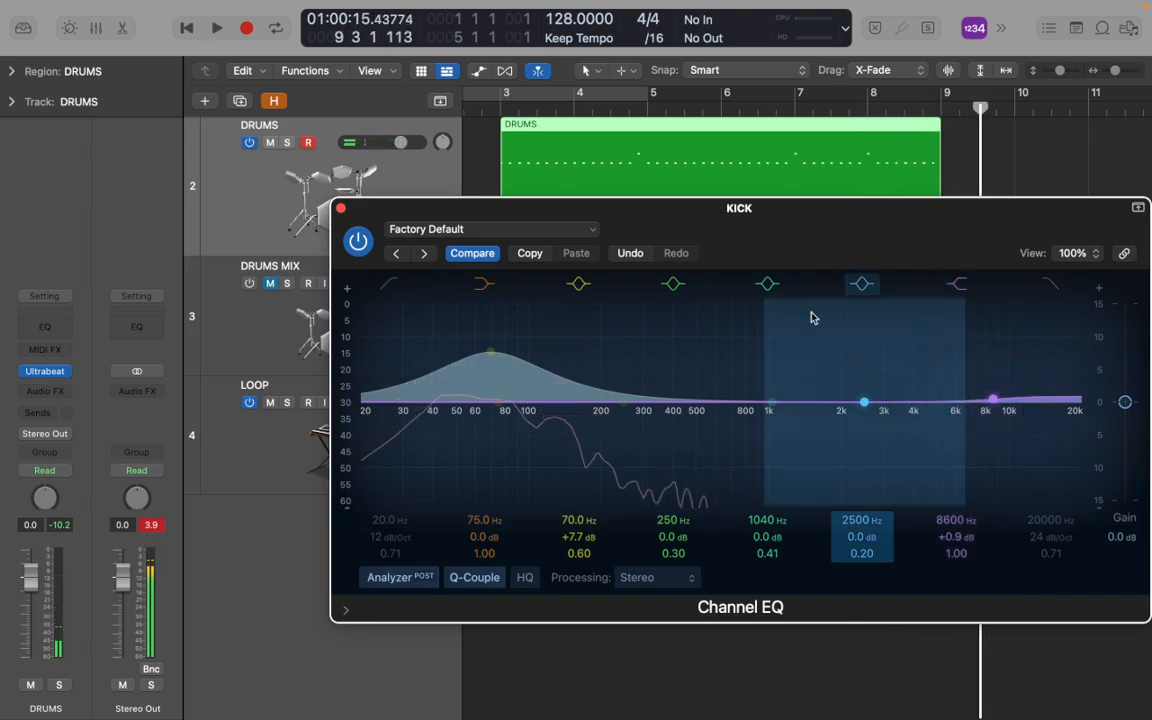
Cycle bars 3 to 6 and, during playback, set the kick EQ's 2500 Hz band to 2260 Hz, +2.8 dB and Q 5.30
drag(502, 95, 727, 96)
key(space)
click(865, 405)
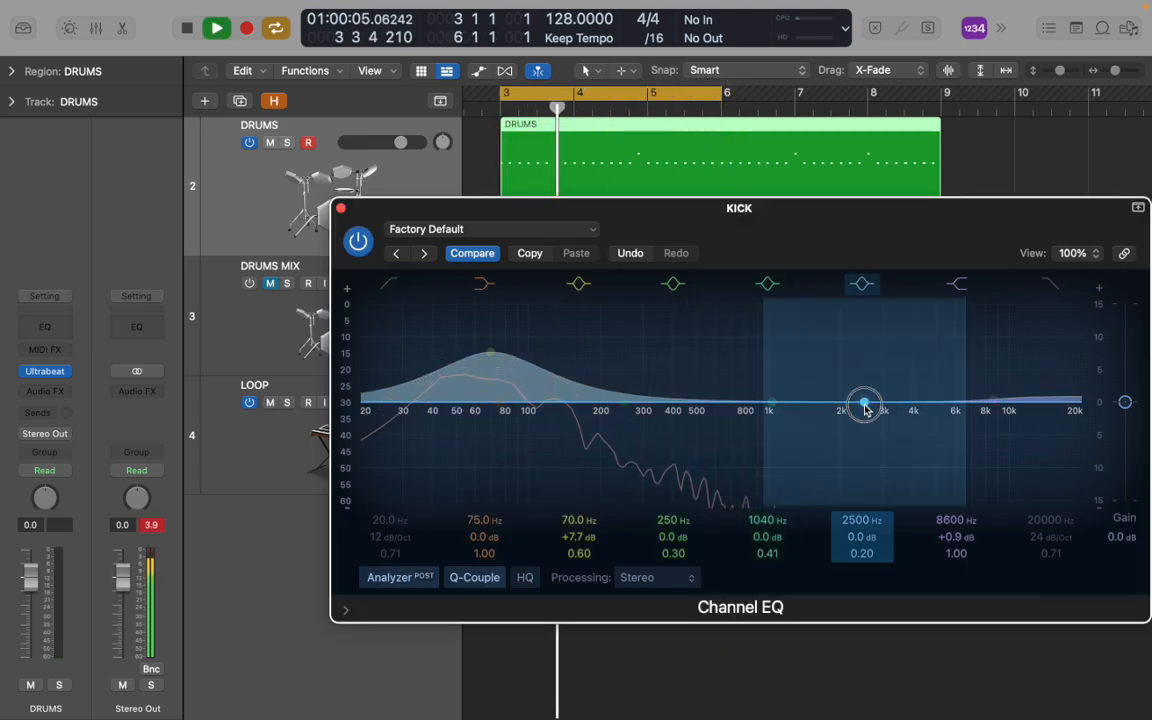
drag(865, 405, 875, 378)
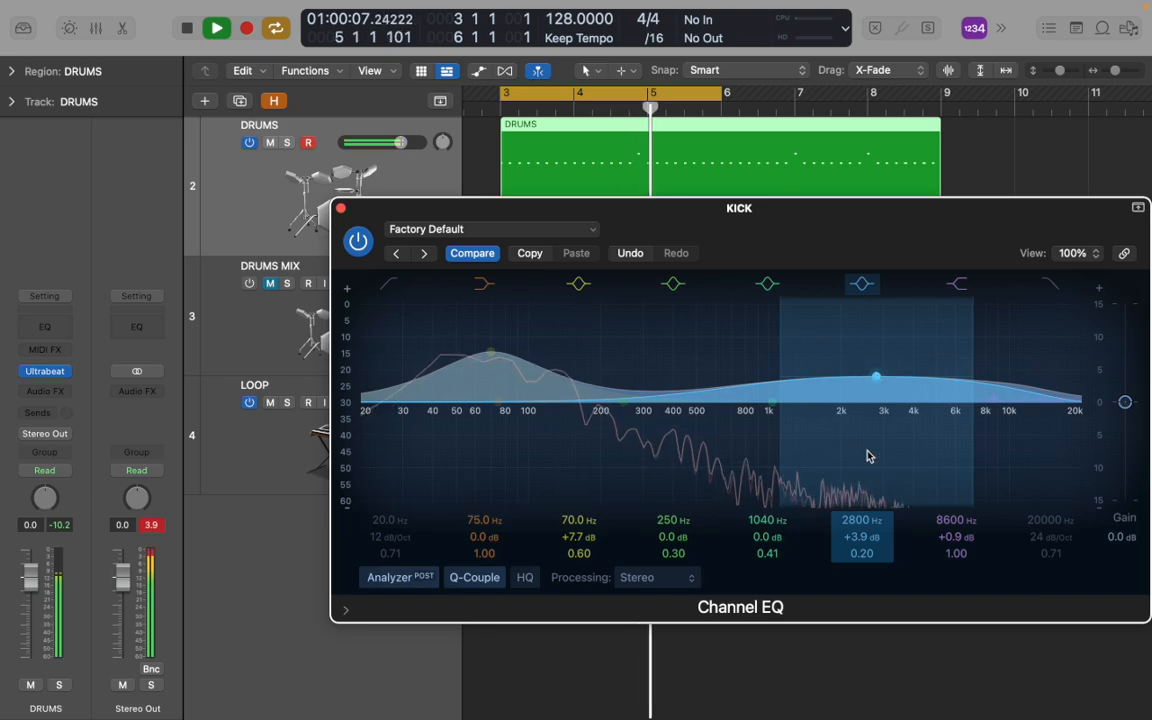
drag(863, 555, 863, 478)
drag(876, 376, 854, 390)
key(space)
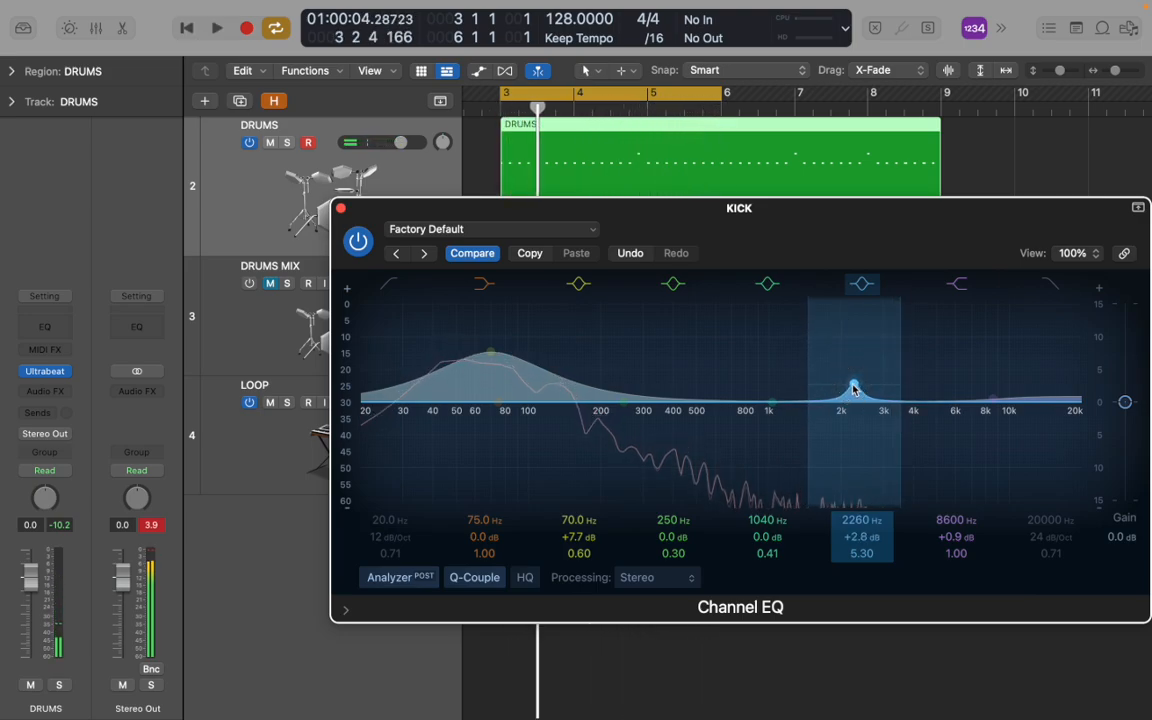
click(341, 208)
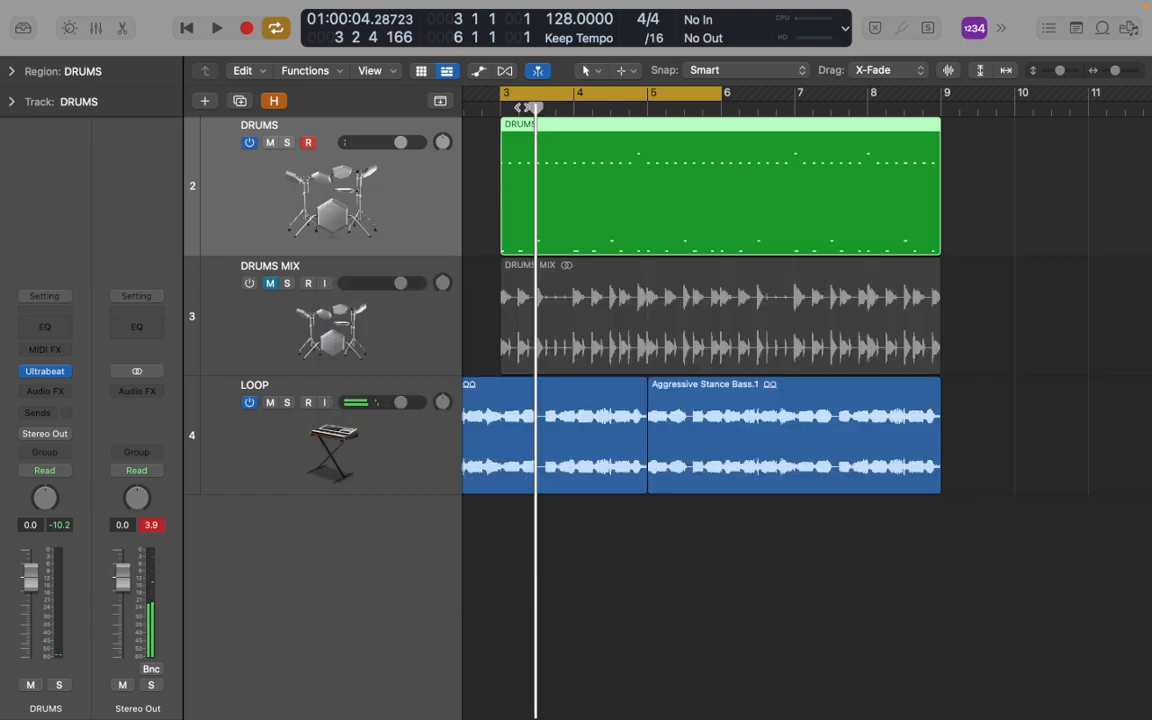
Return the playhead to bar 3, show the mixer and lower the KICK channel's volume to -2.1 dB during playback
drag(530, 107, 500, 108)
key(x)
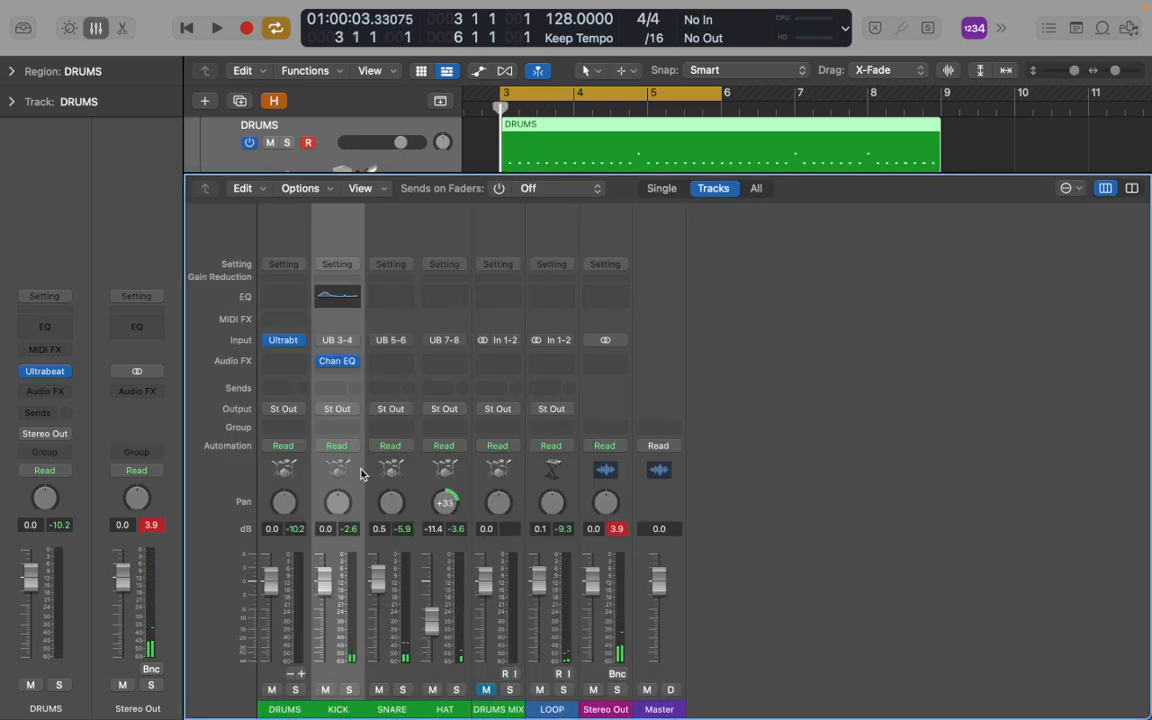
mouse_move(322, 599)
mouse_down()
mouse_move(332, 676)
mouse_move(332, 585)
mouse_move(336, 598)
mouse_up()
key(space)
key(space)
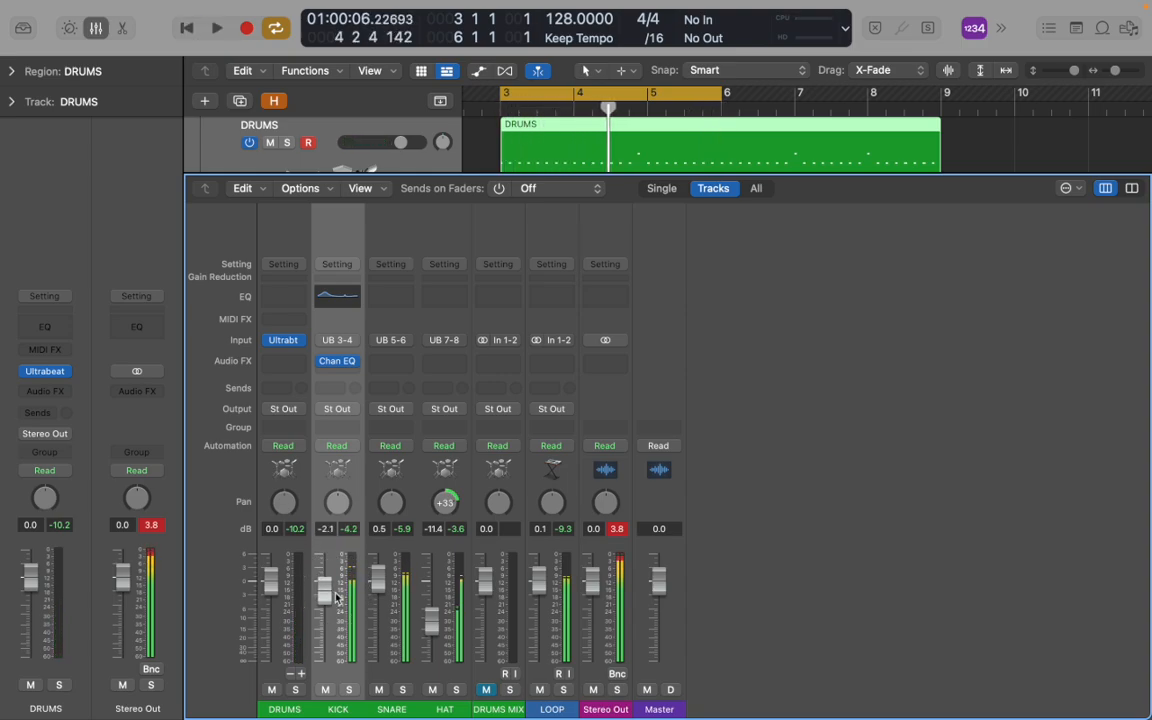
Insert a Stereo Delay in stereo format on the KICK channel with 10 % left output mix, and bypass it
click(344, 372)
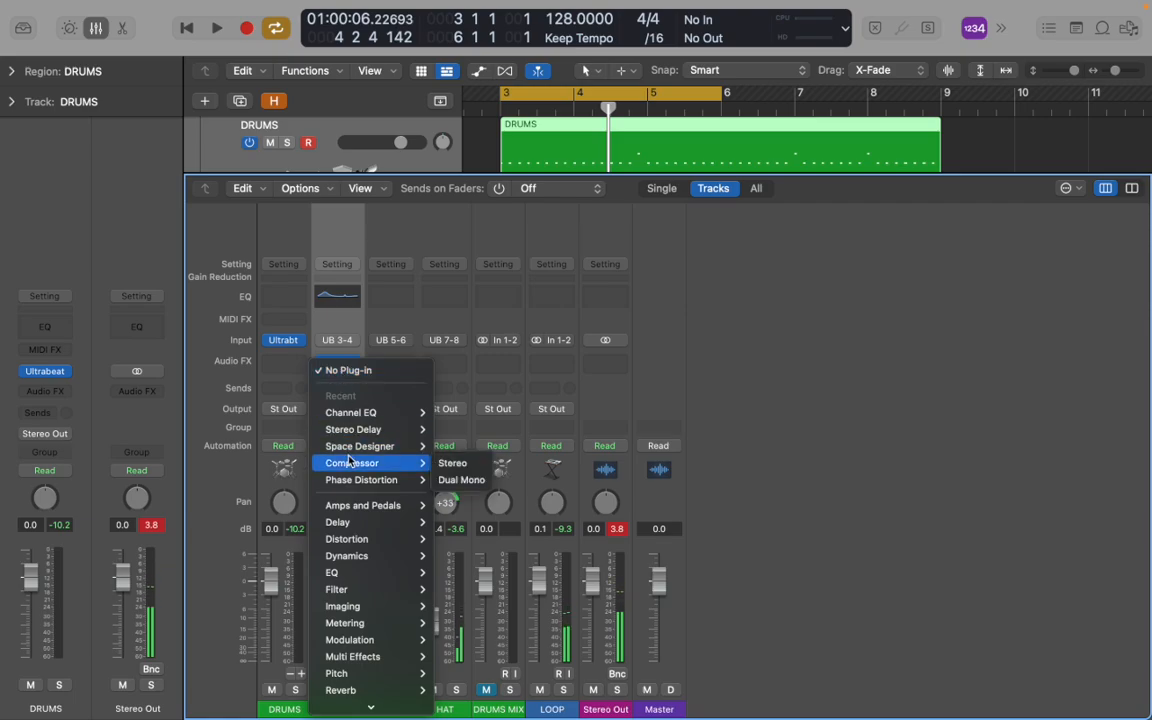
mouse_move(354, 480)
mouse_move(361, 436)
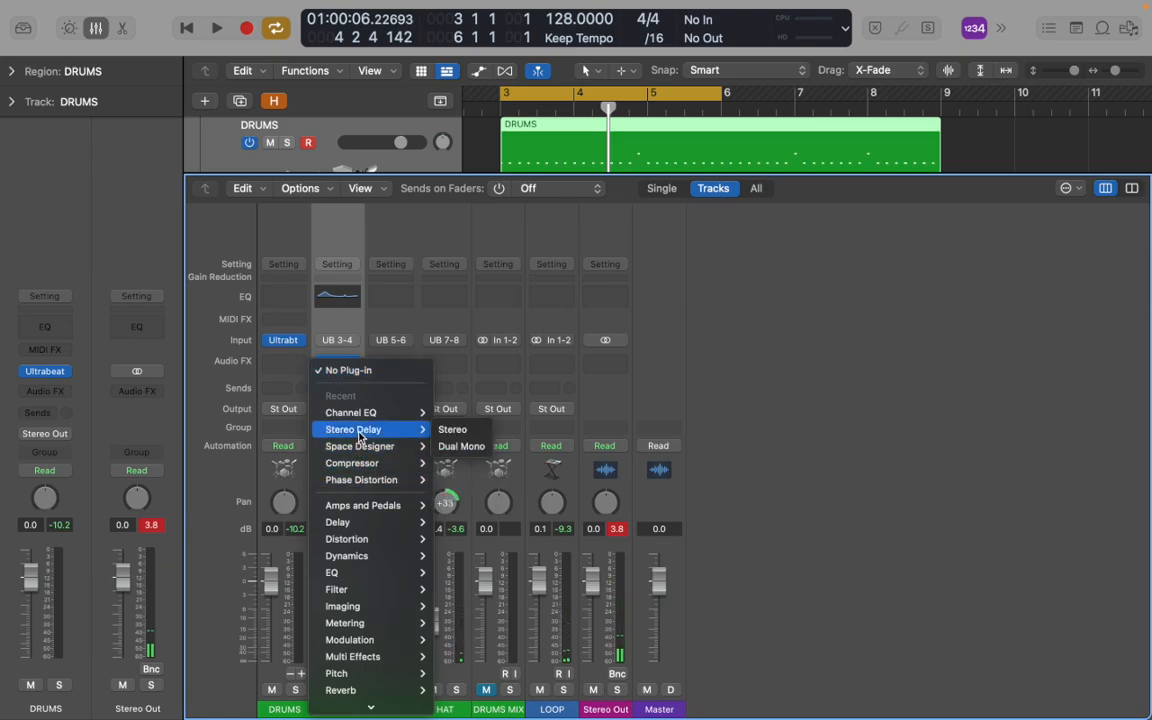
click(466, 432)
drag(869, 618, 871, 638)
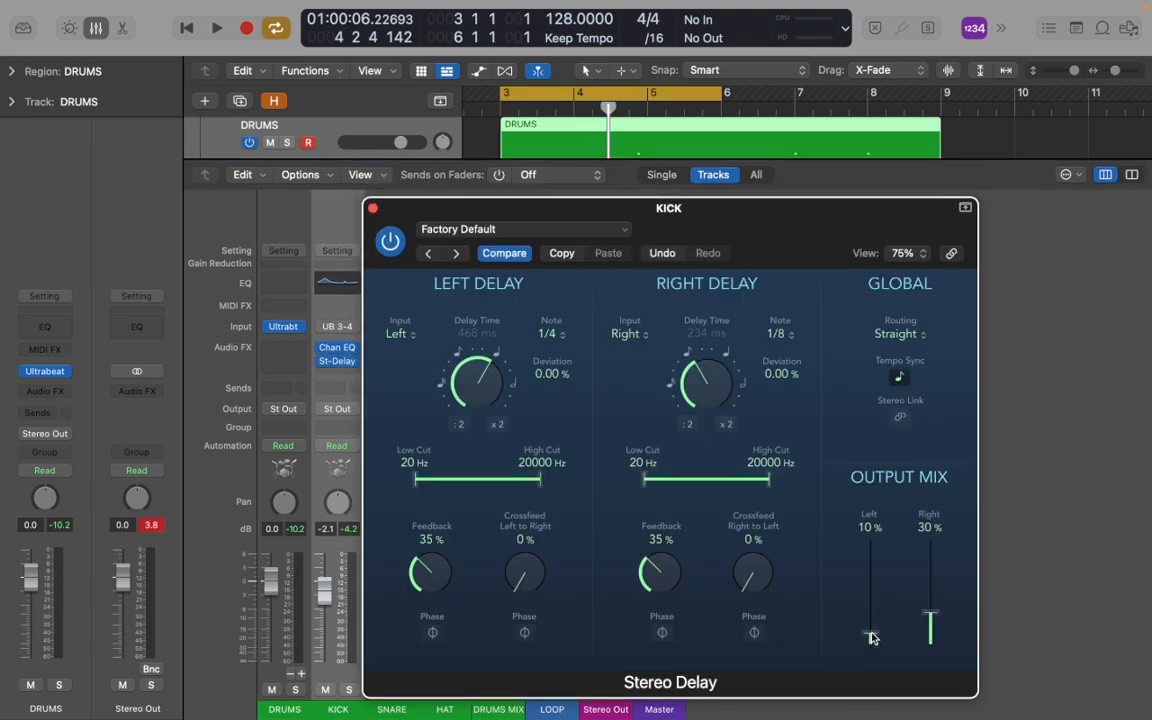
click(372, 208)
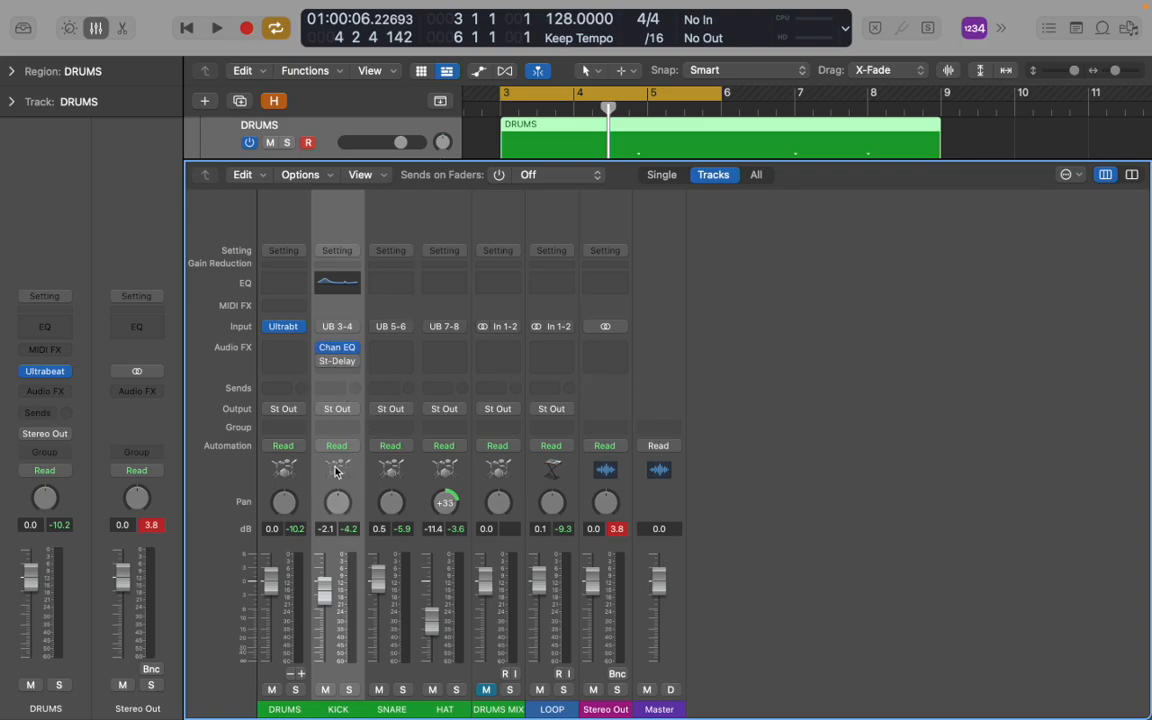
Add a send to Bus 1 on the KICK channel
click(340, 393)
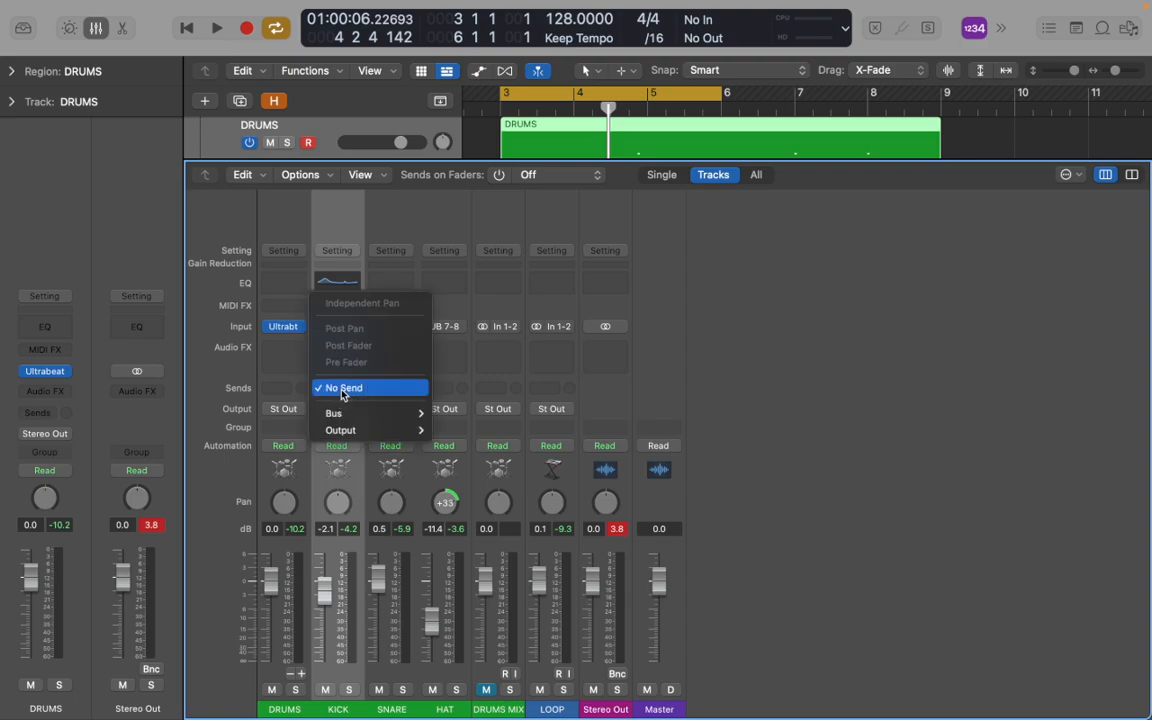
mouse_move(360, 412)
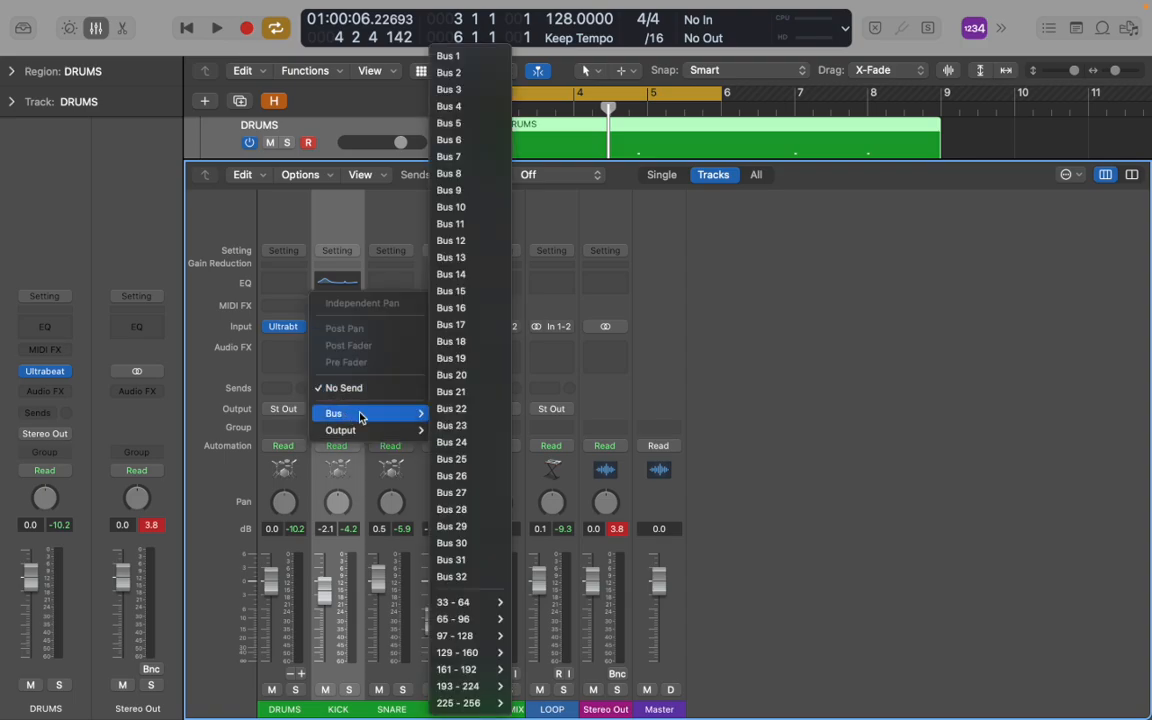
click(448, 56)
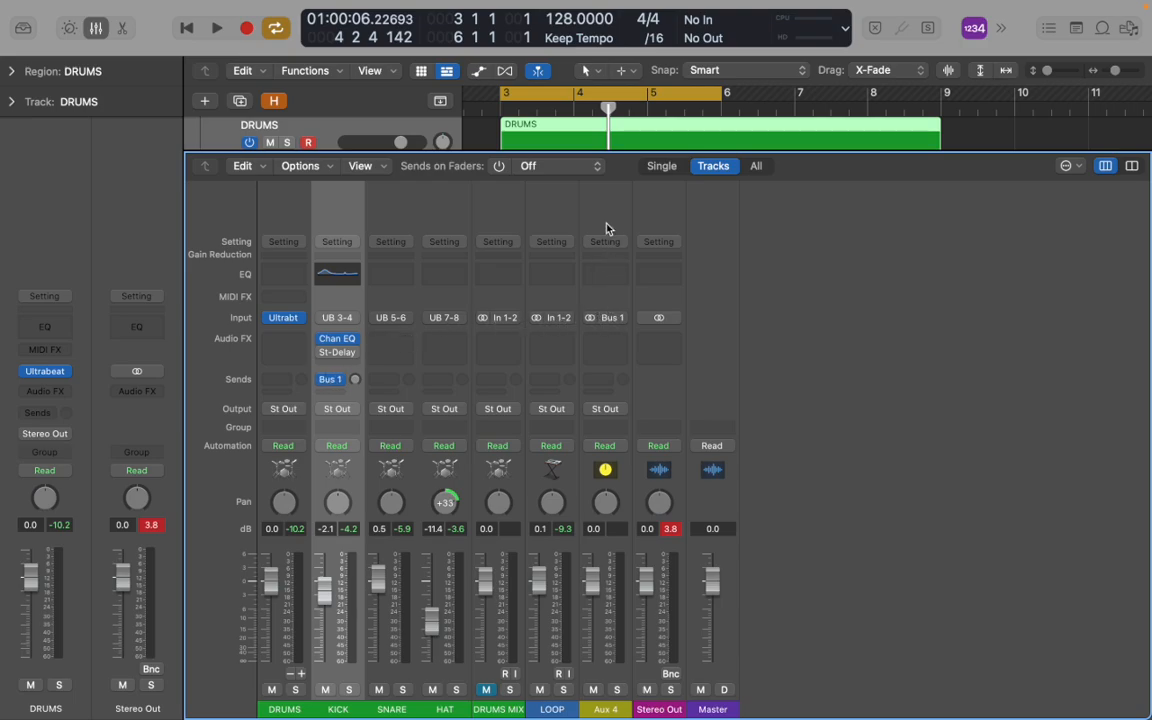
Insert a Stereo Delay in stereo format on the Bus 1 aux channel and rename that channel DELAY
click(611, 341)
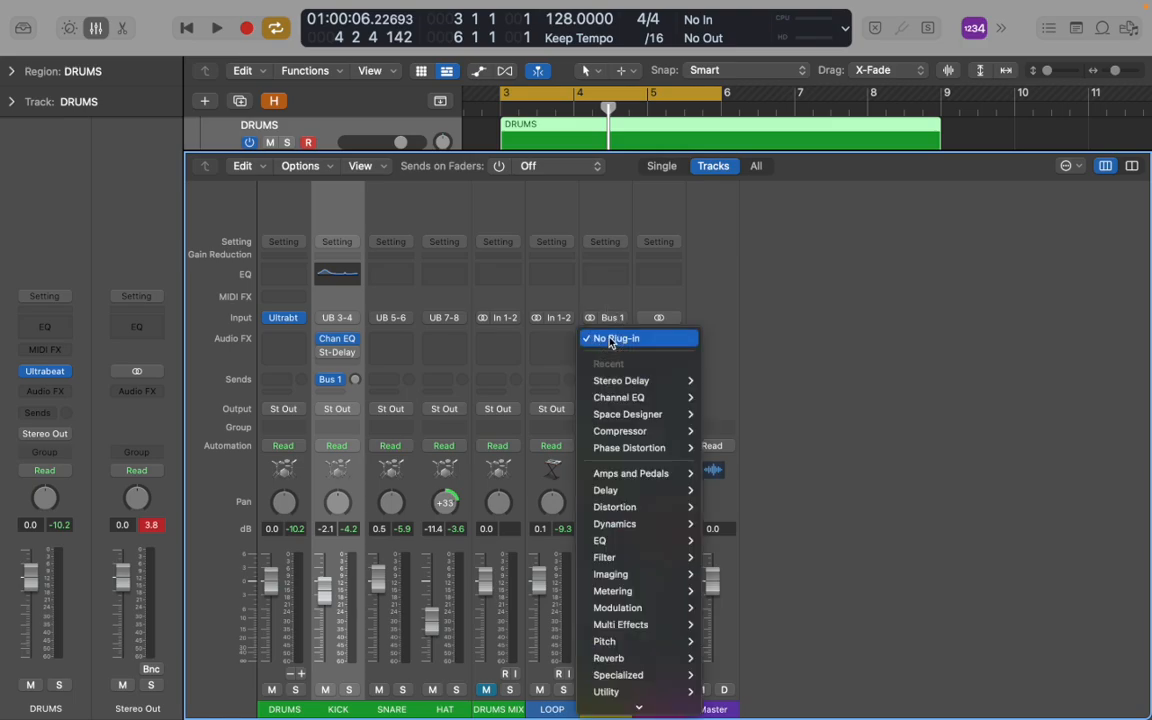
mouse_move(628, 437)
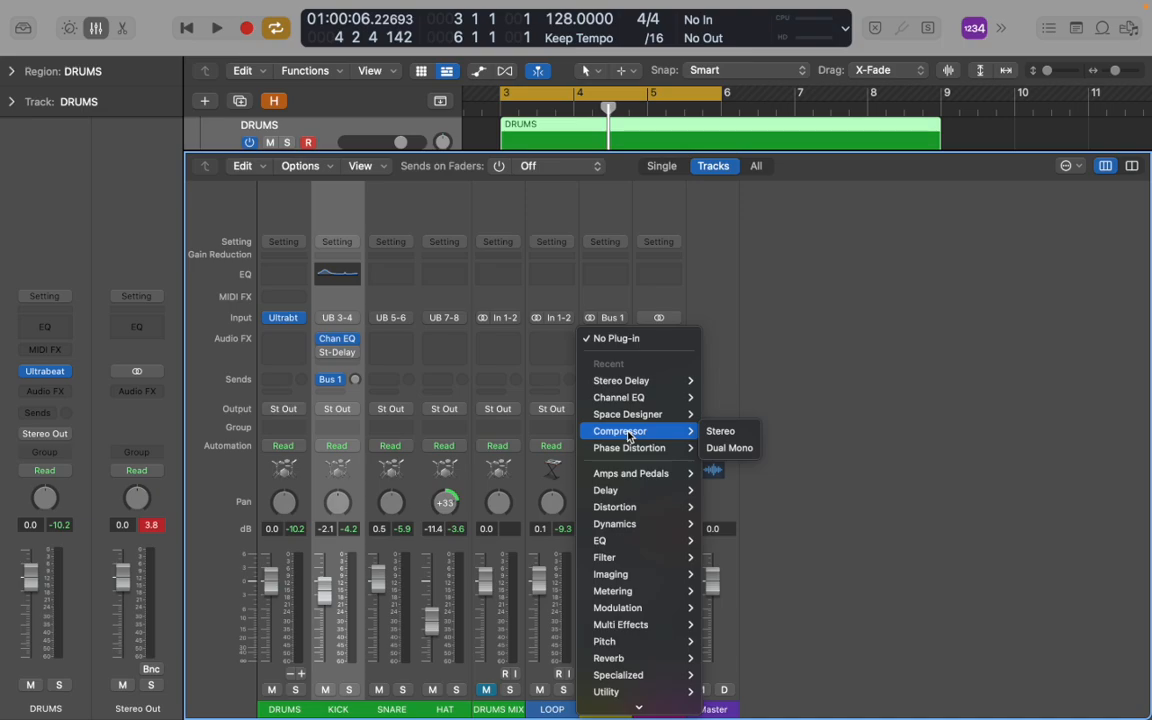
mouse_move(625, 381)
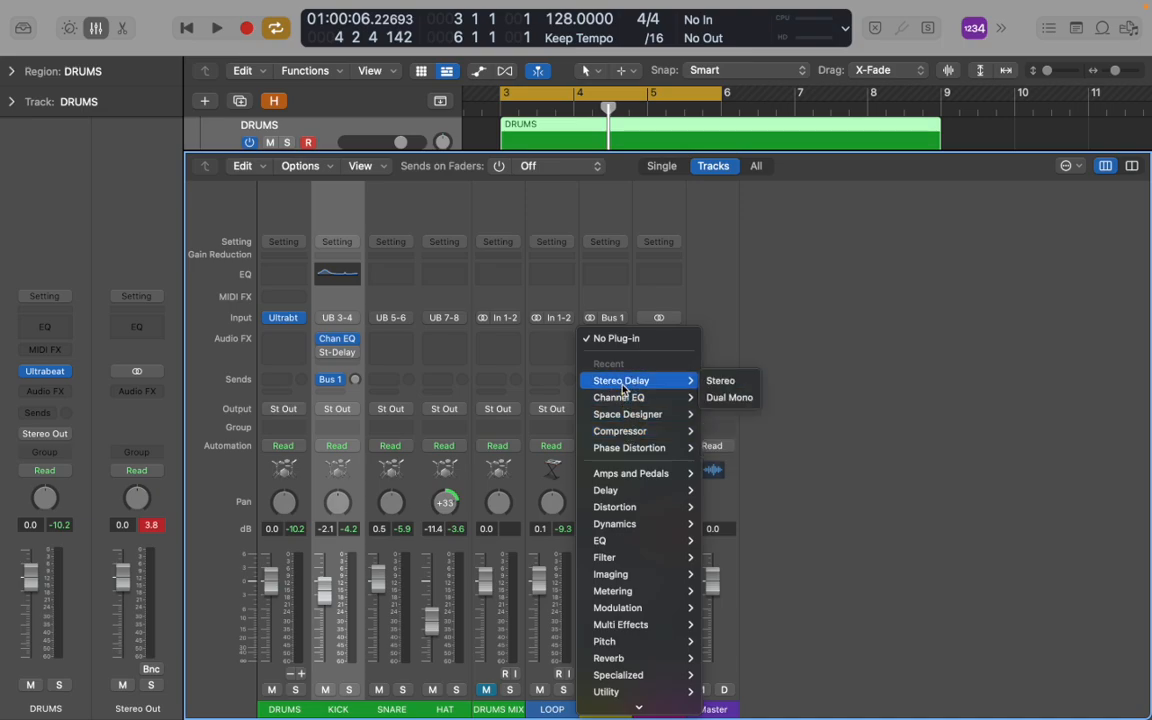
click(721, 381)
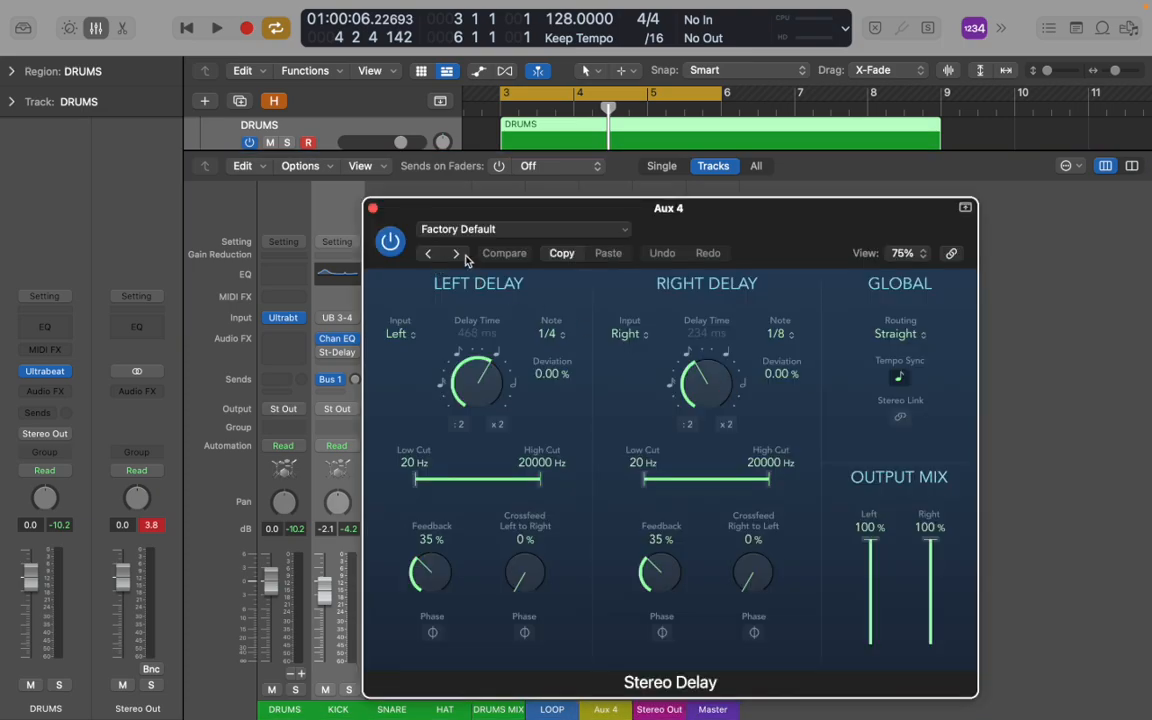
click(372, 209)
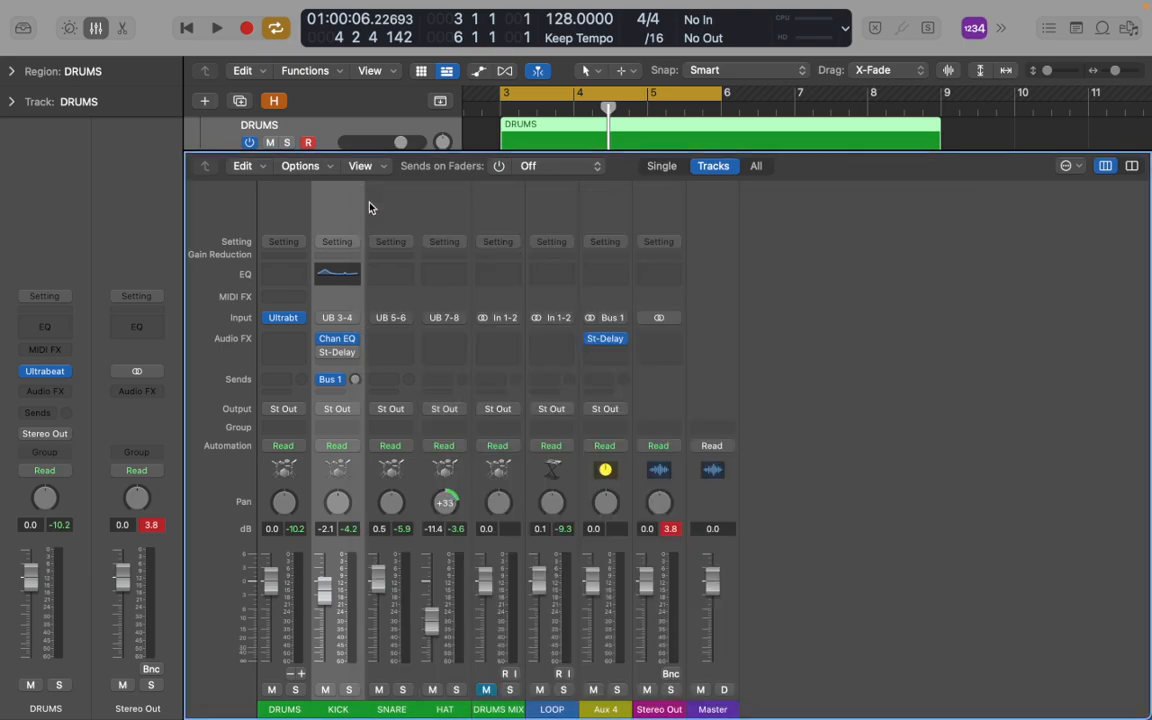
mouse_move(612, 340)
click(607, 710)
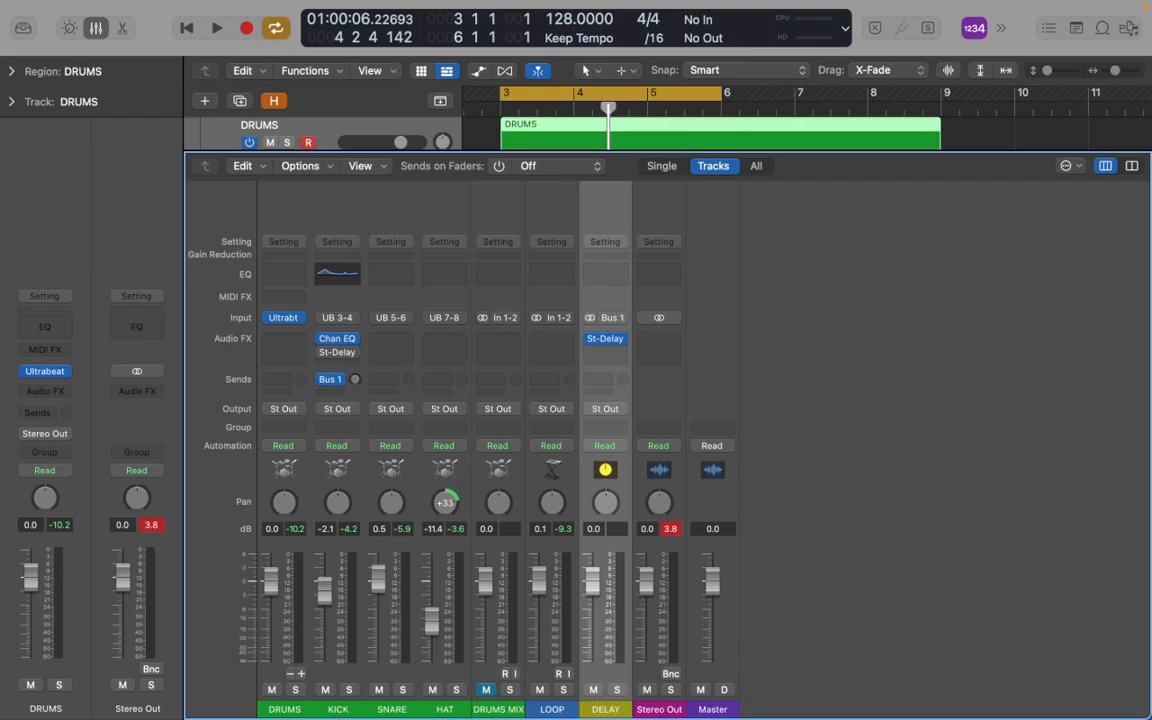
Set the KICK channel's Bus 1 send to -27.7 dB while playing the loop
mouse_move(354, 385)
mouse_down()
mouse_move(355, 340)
mouse_move(352, 383)
mouse_up()
key(space)
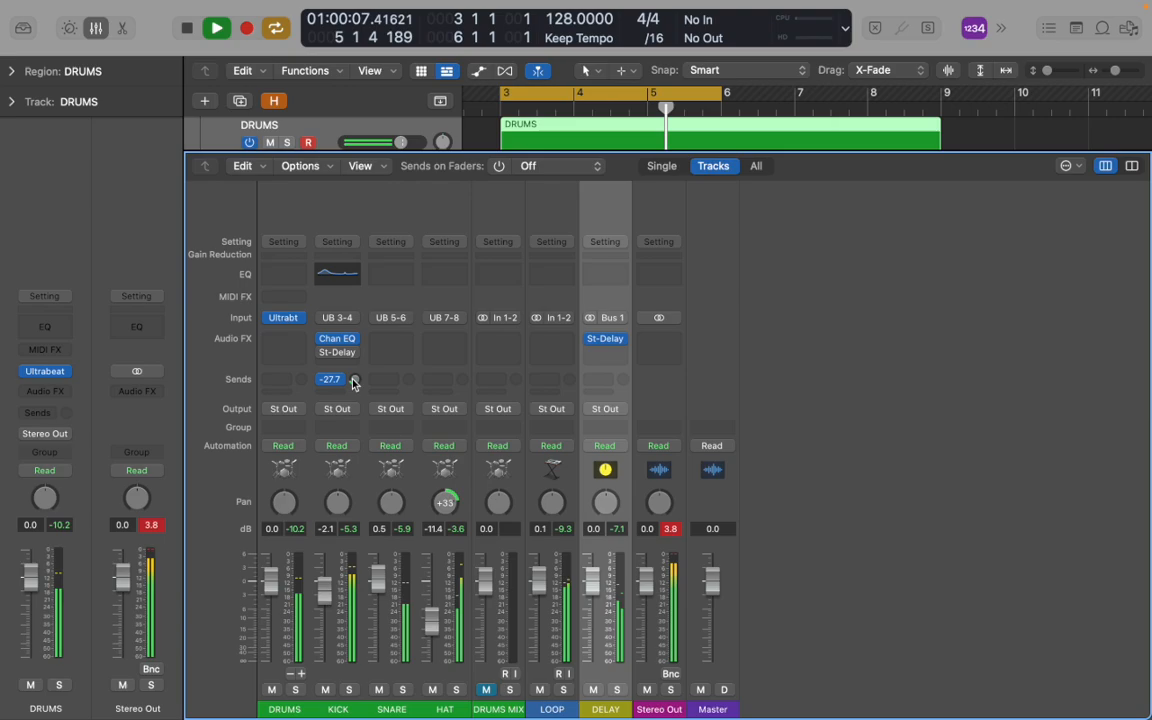
key(space)
Set the DELAY channel's Stereo Delay output mix to 35 % left and 37 % right, and close the plug-in
click(603, 338)
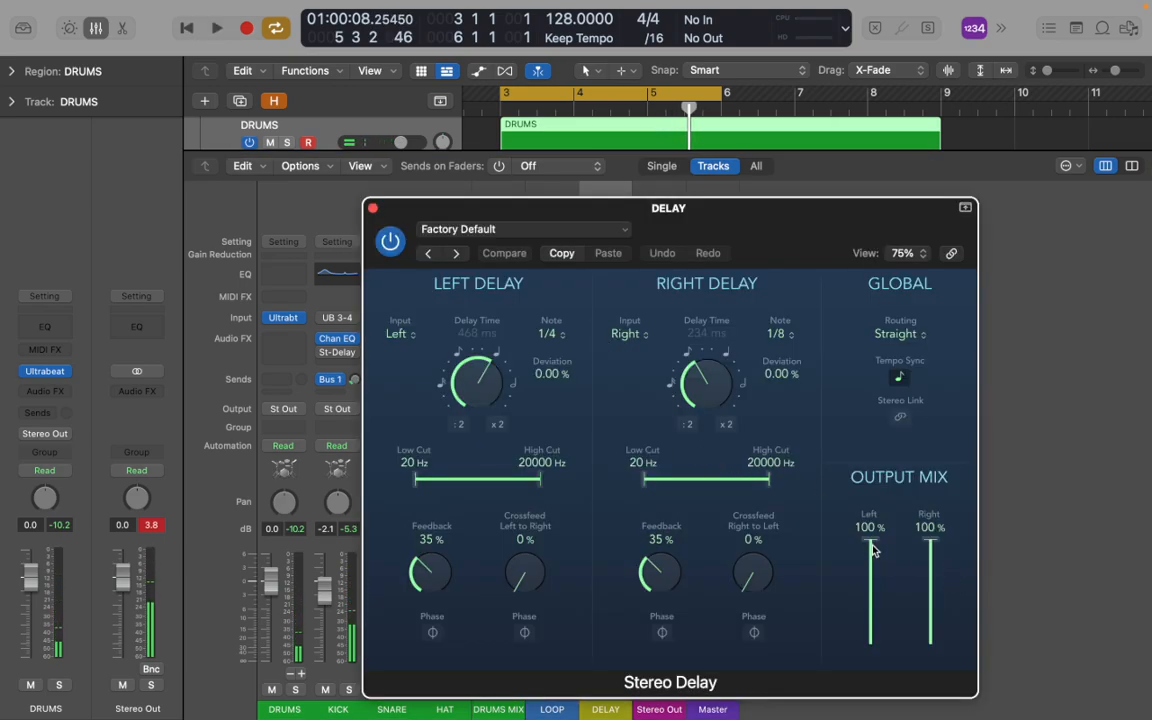
drag(872, 548, 878, 615)
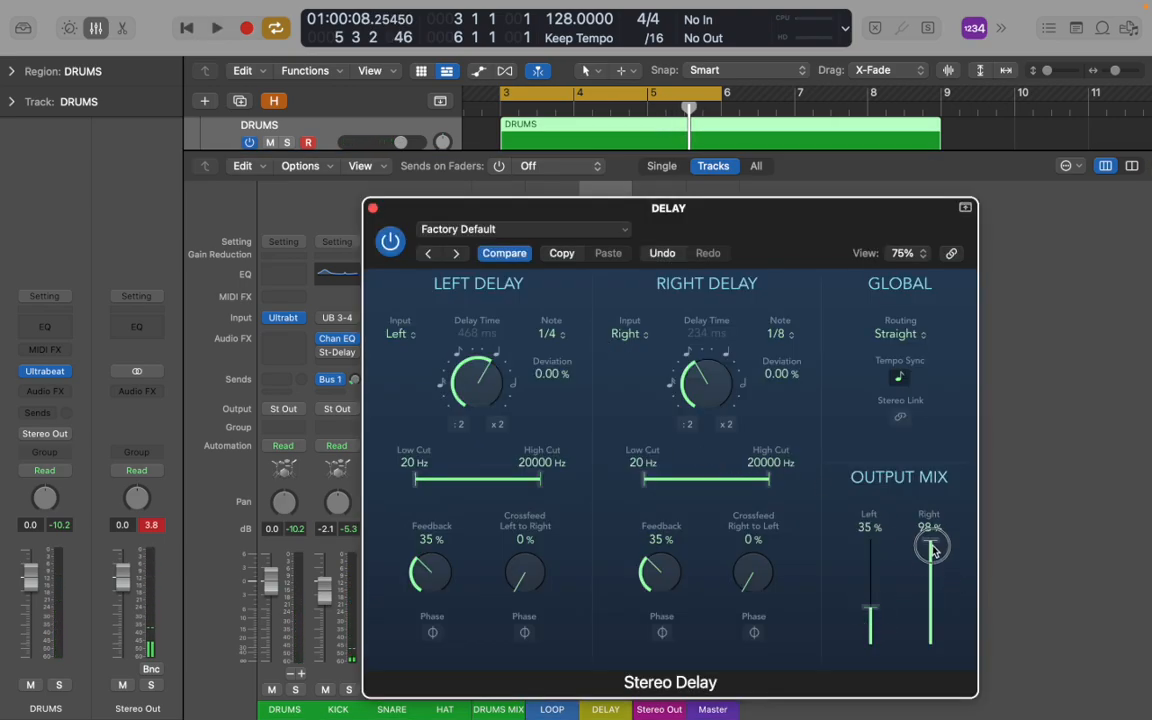
drag(931, 547, 934, 602)
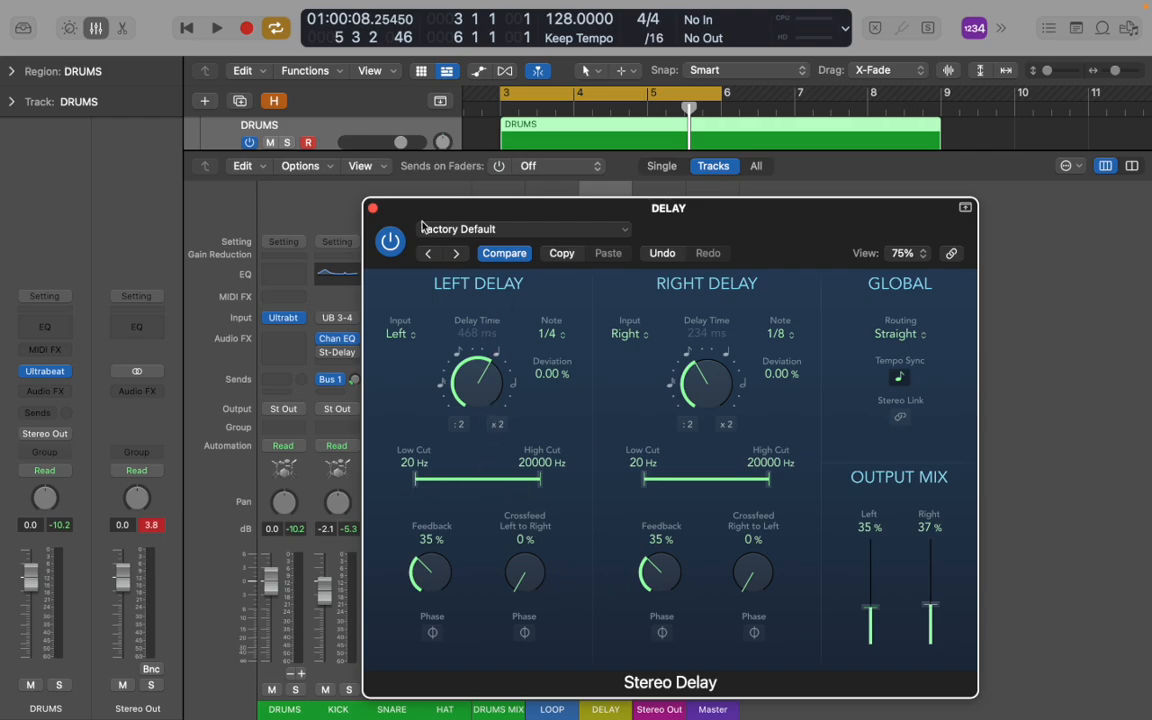
click(372, 209)
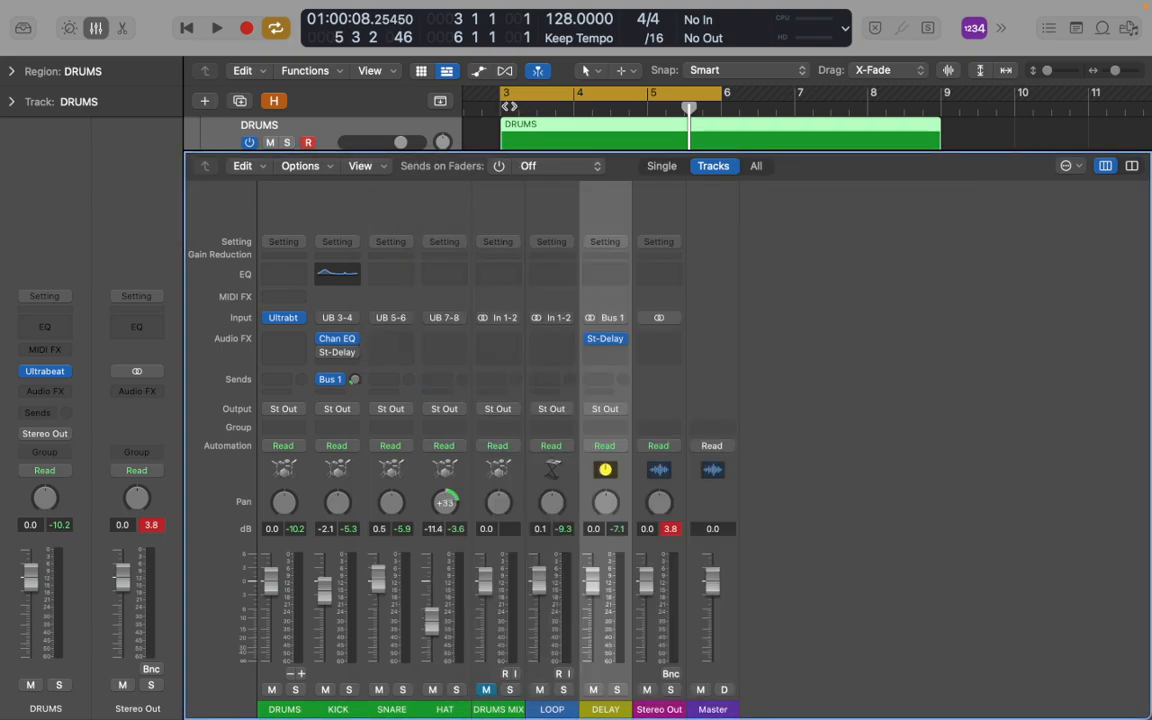
Play the loop with the DELAY channel soloed and raise the KICK channel's Bus 1 send
key(space)
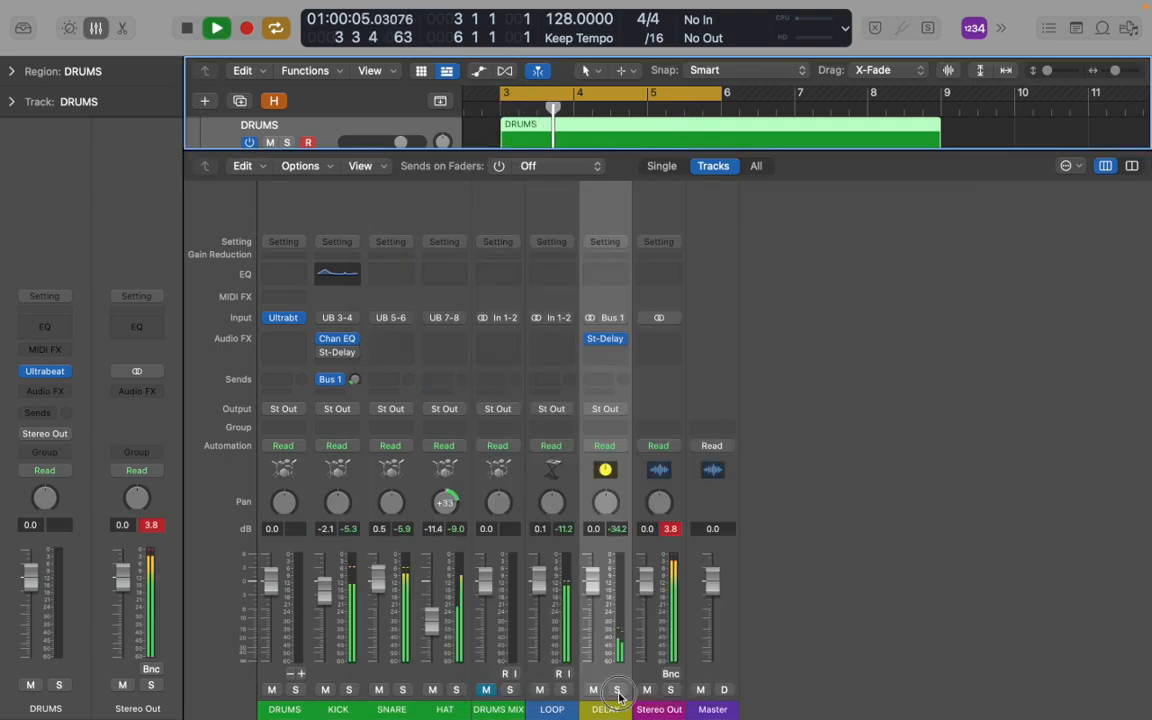
click(617, 690)
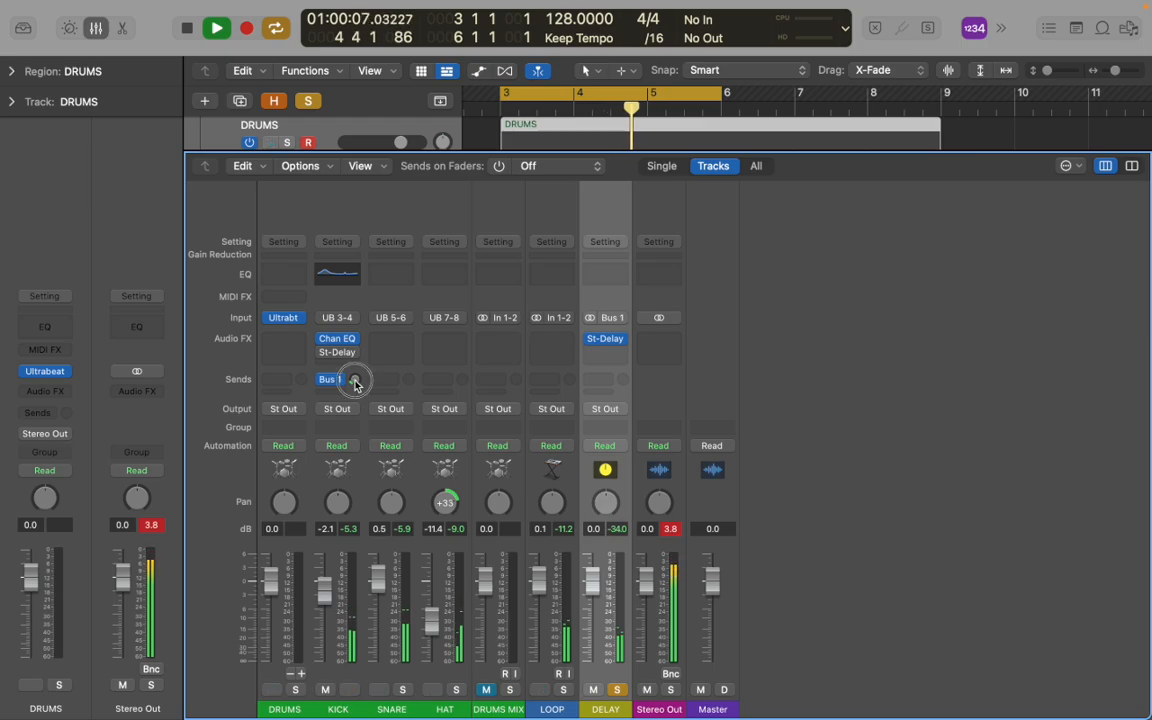
drag(355, 383, 360, 355)
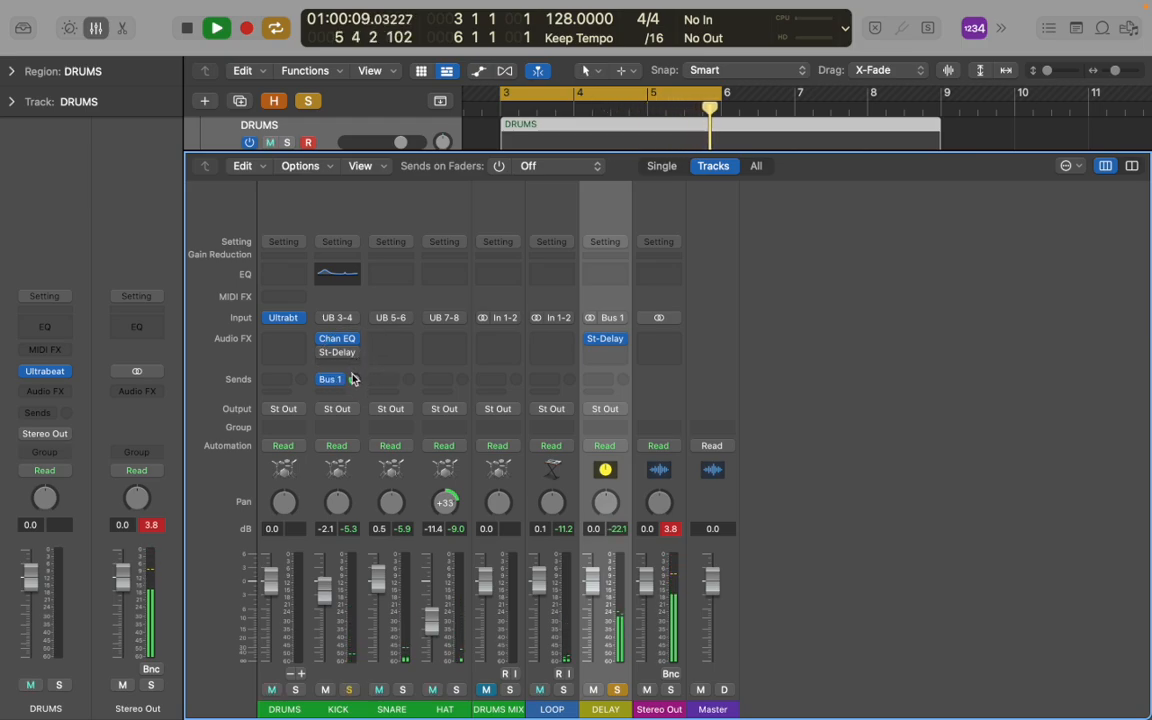
Set the DELAY channel's Stereo Delay to 12 % left and 15 % right output mix, with 30 % left and 23 % right feedback
click(604, 341)
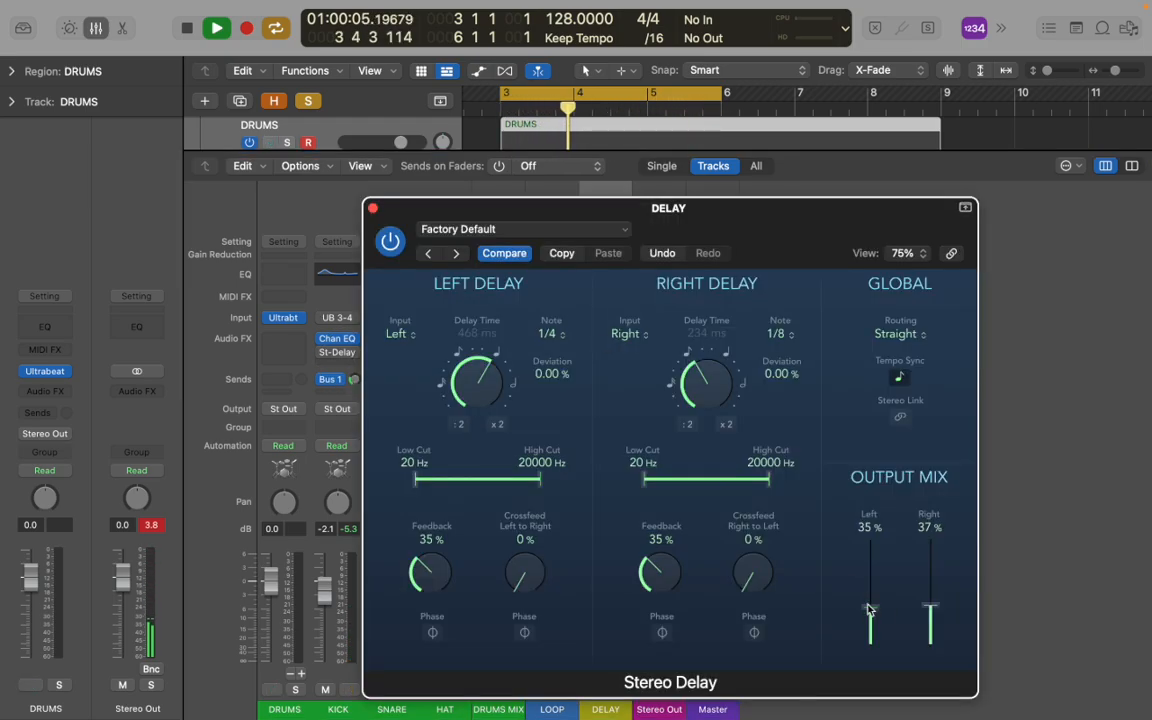
drag(870, 612, 928, 633)
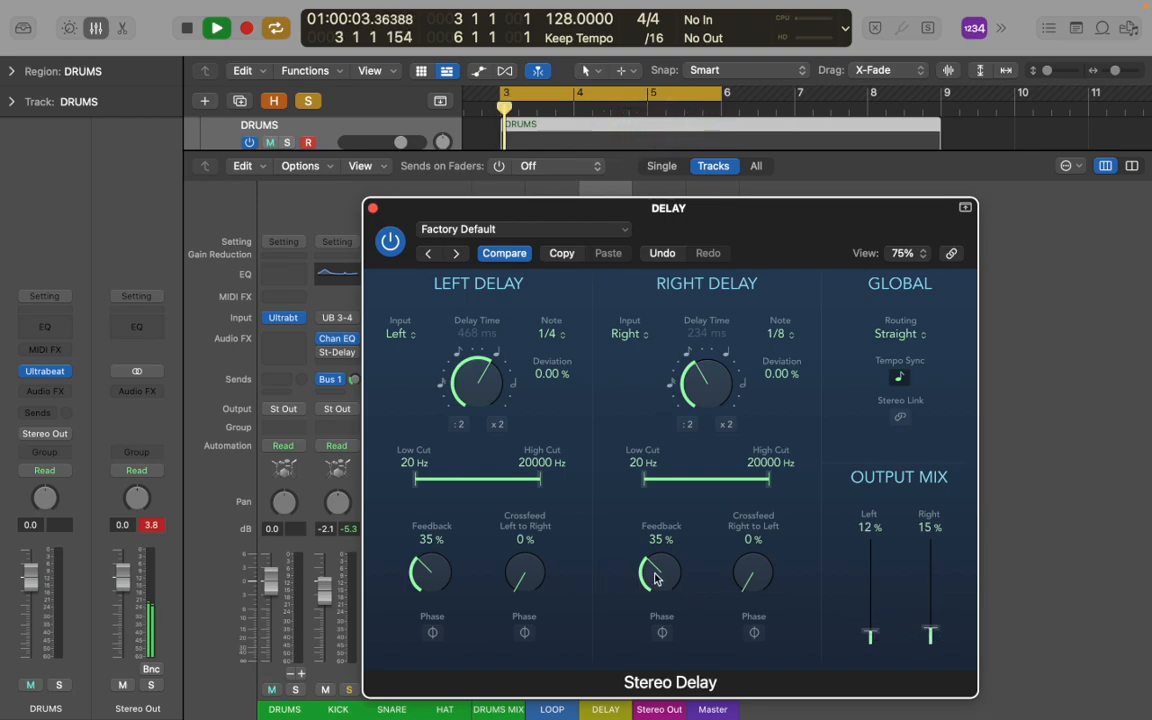
drag(655, 578, 656, 605)
drag(427, 570, 430, 582)
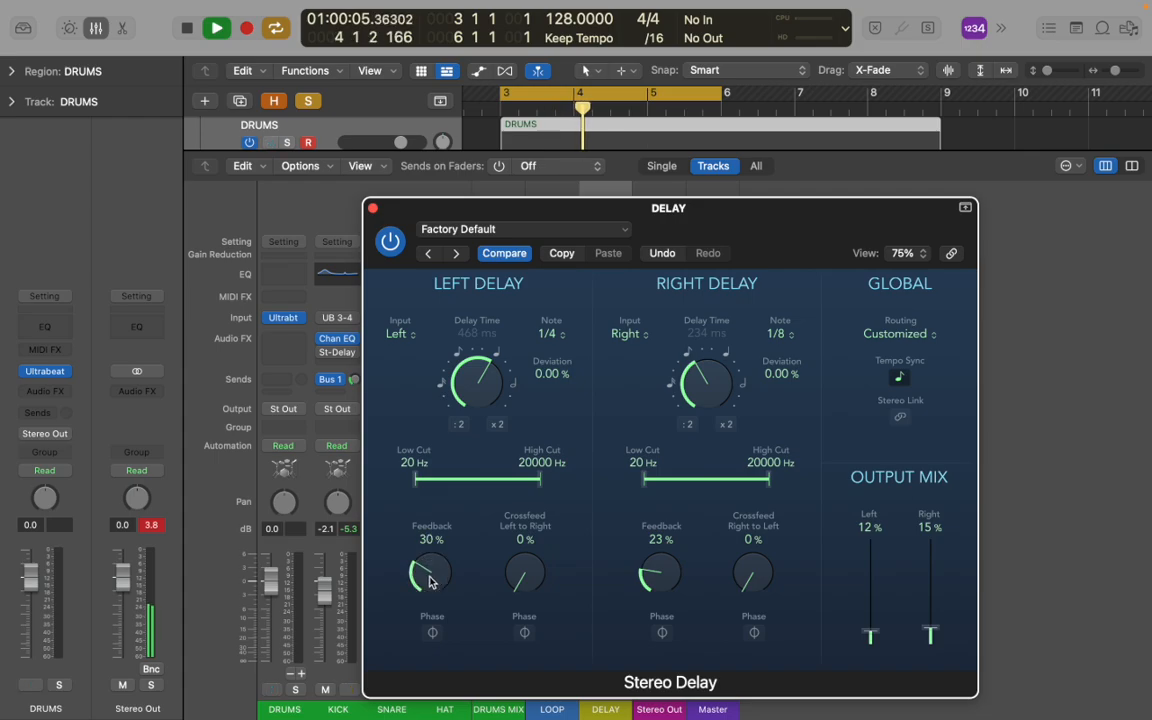
Turn off the Stereo Delay's tempo sync, set its output mix to 5 % left and 11 % right, and close the plug-in
click(901, 378)
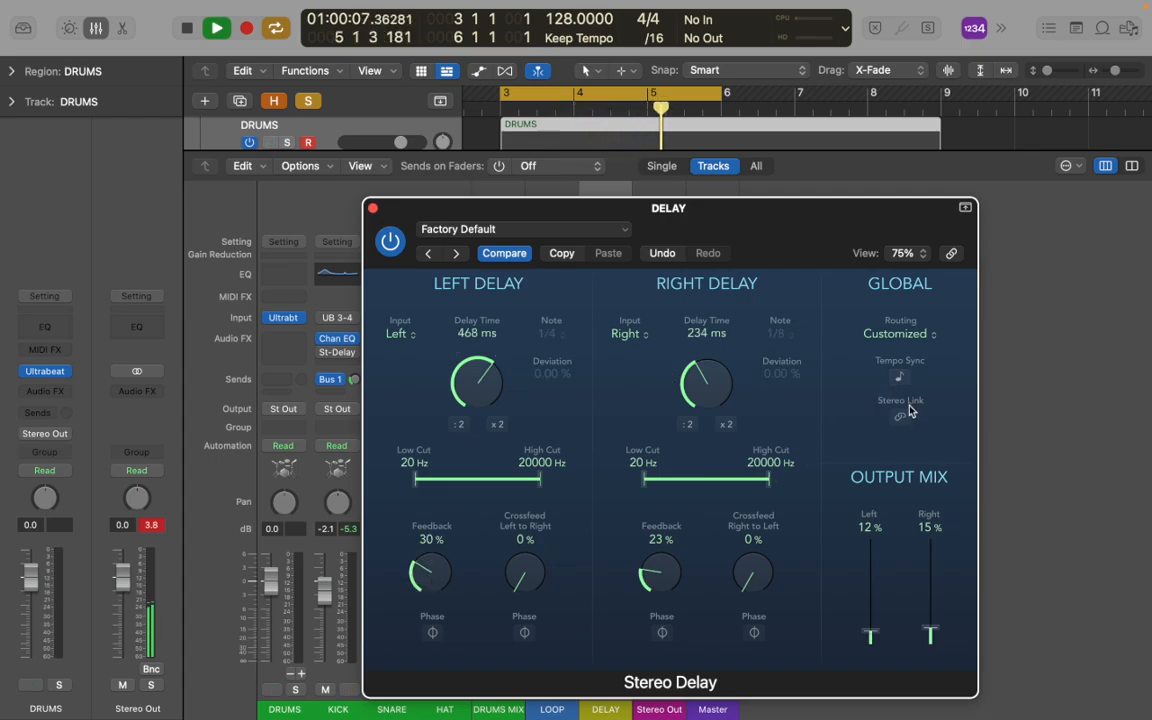
drag(873, 637, 930, 638)
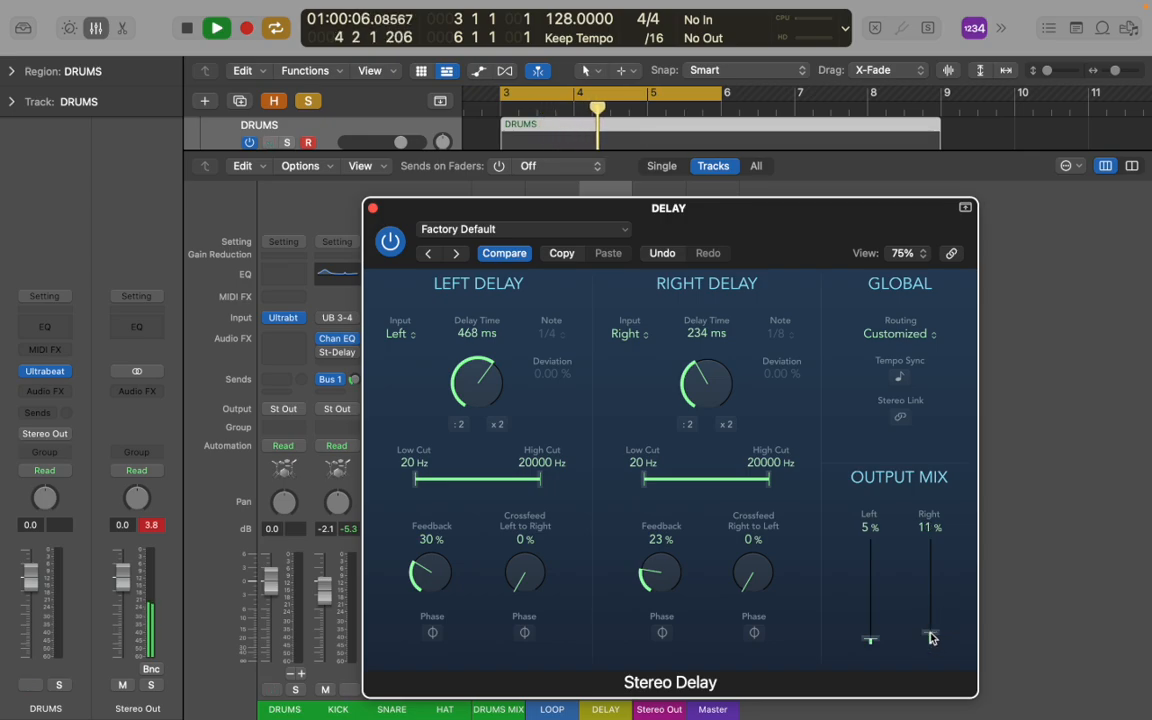
click(372, 208)
Stop playback and readjust the KICK channel's Bus 1 send level
key(space)
drag(354, 382, 364, 373)
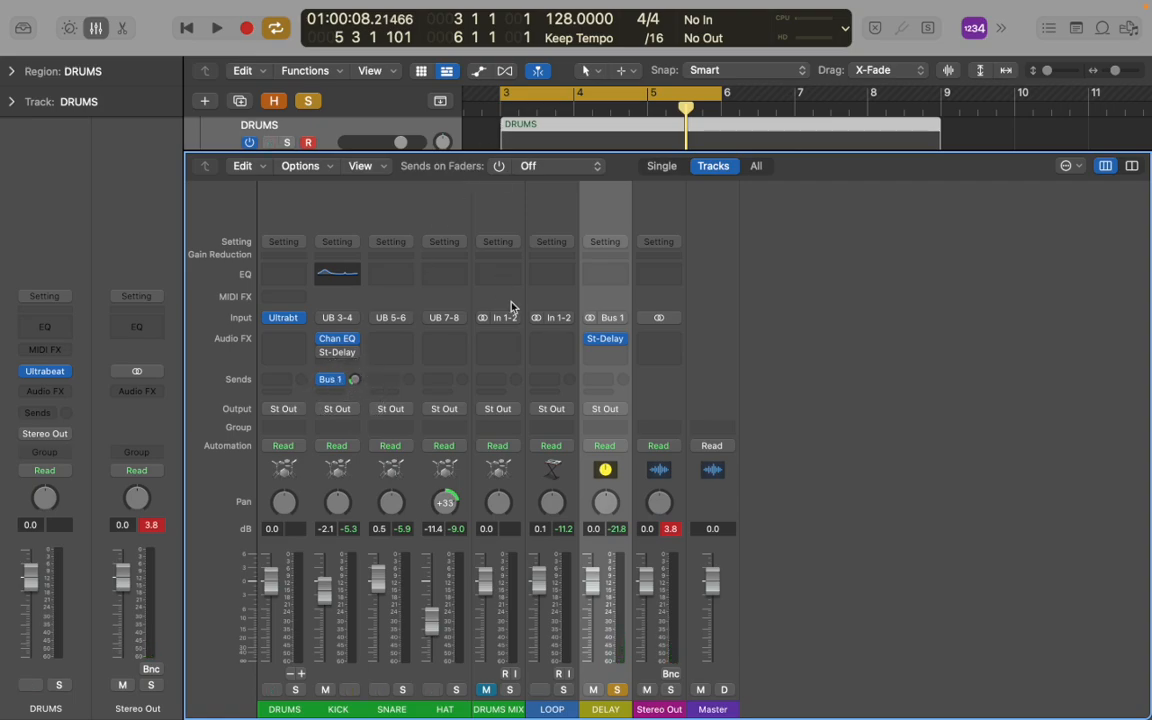
Hide the mixer, clear all solos and play the arrangement from bar 3
key(x)
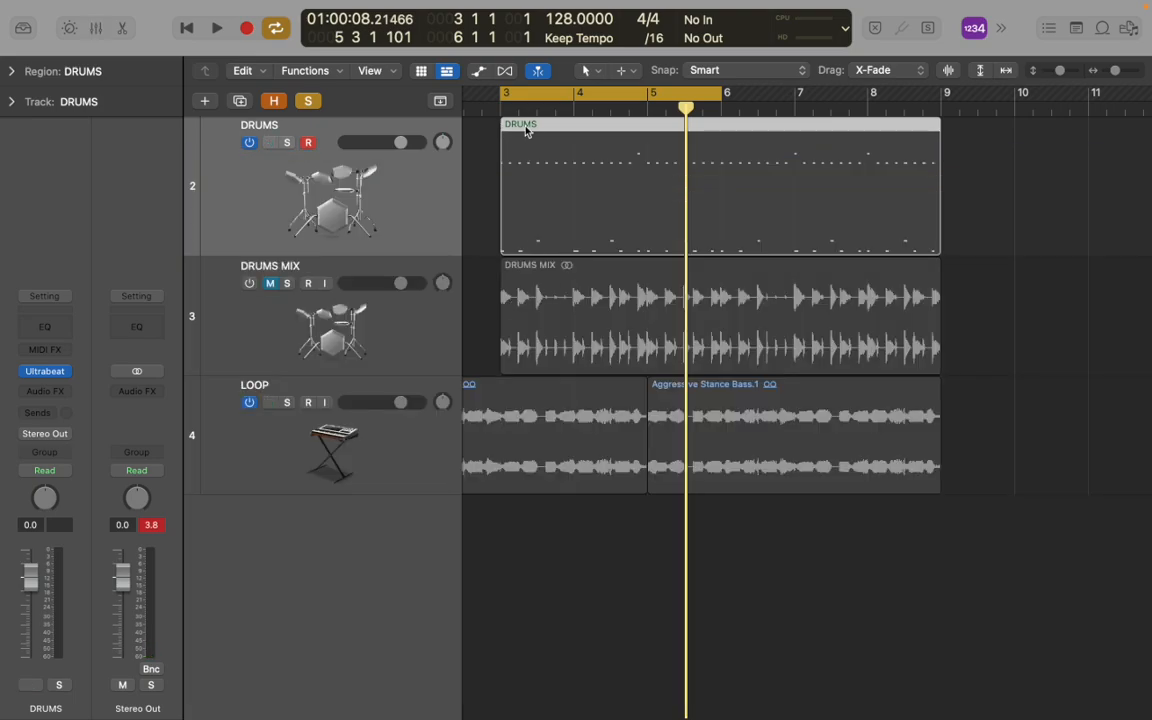
click(308, 101)
double_click(505, 112)
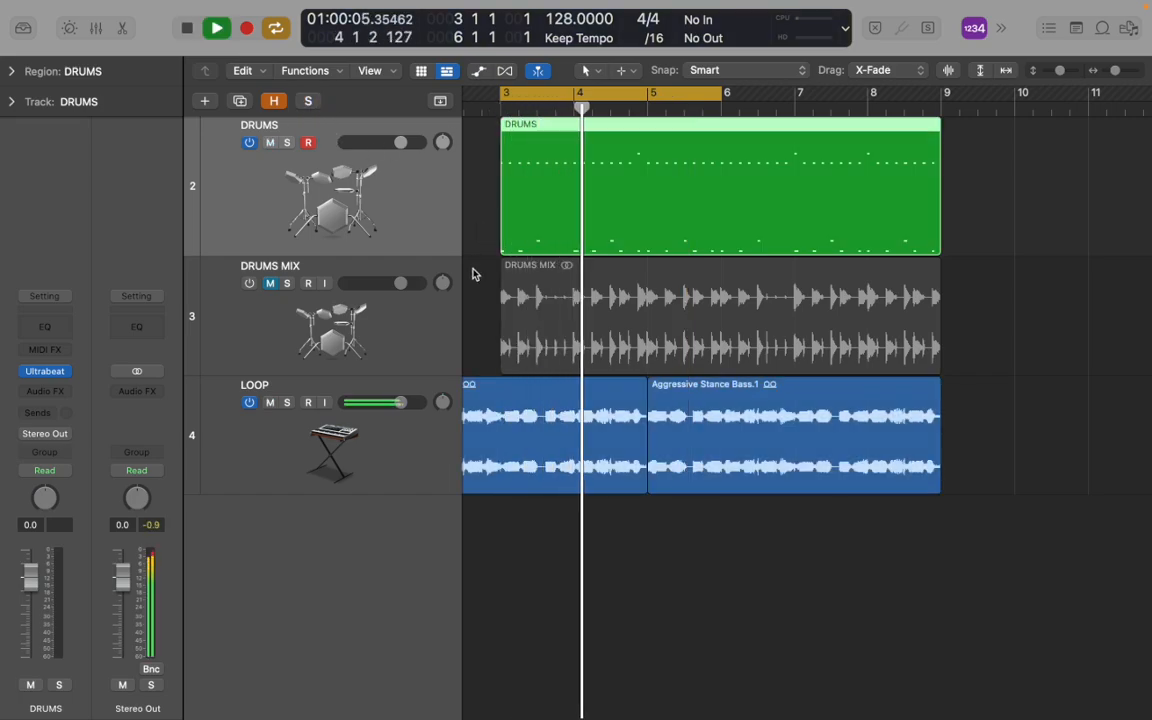
Show the mixer, lower the KICK fader to about −5.5 dB, and boost 81.5 Hz by 6.6 dB in its Channel EQ
key(x)
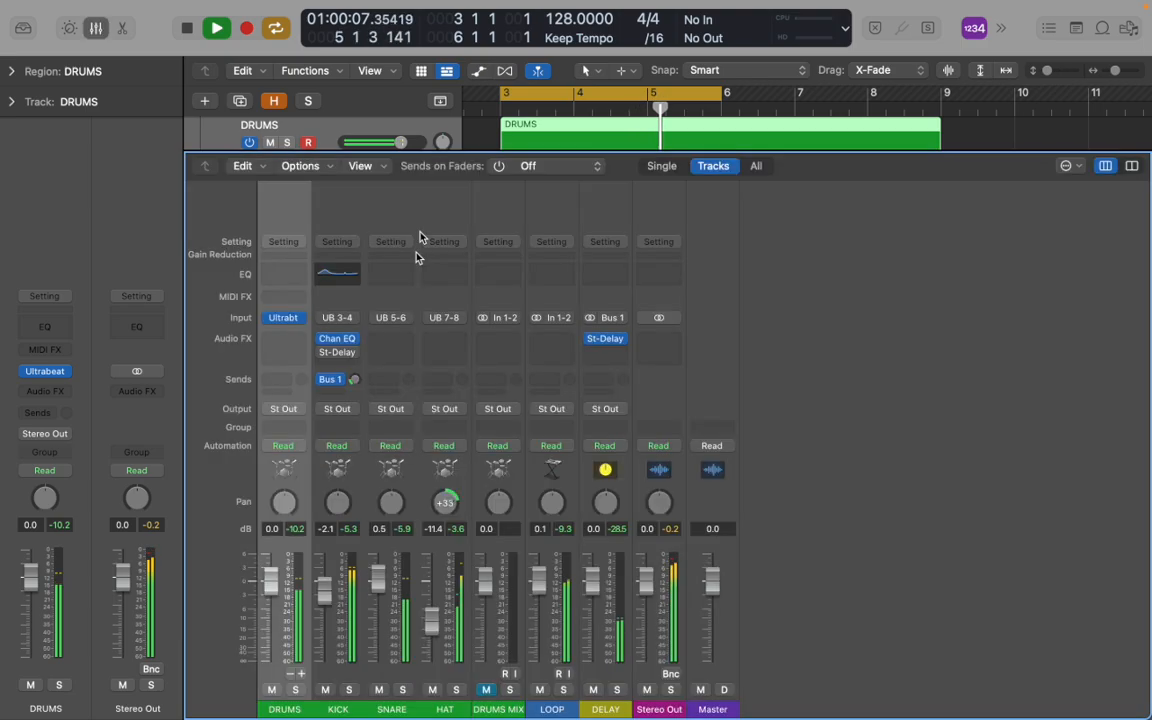
drag(324, 589, 324, 614)
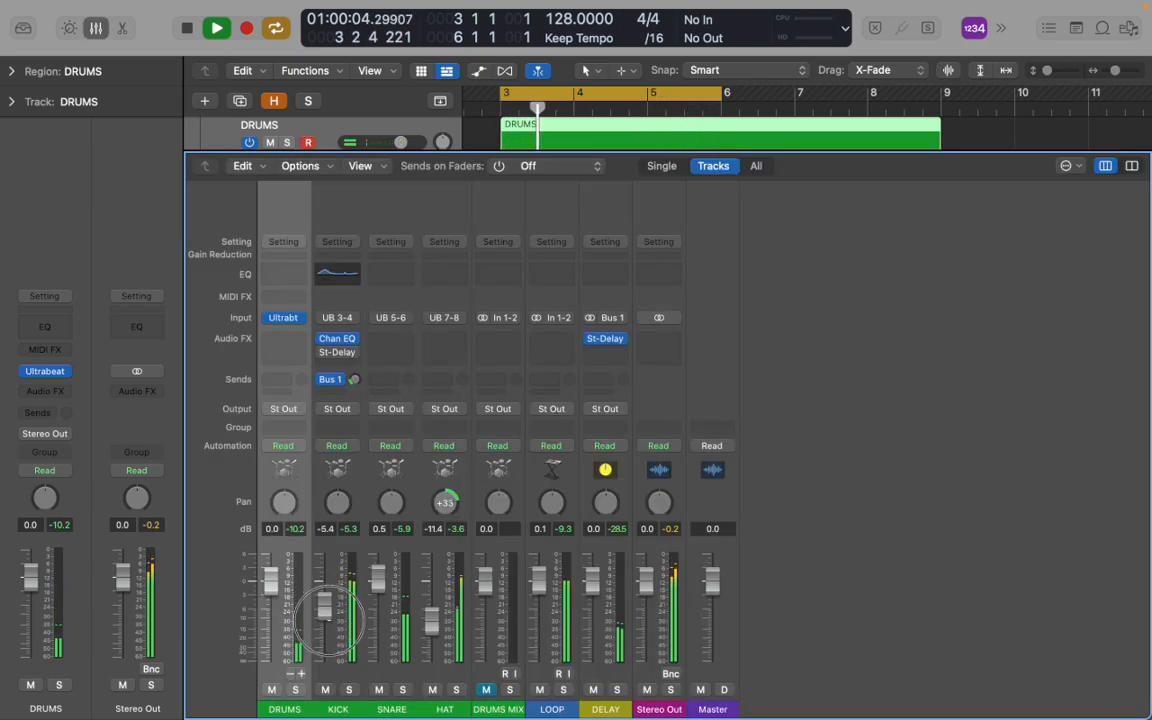
click(338, 342)
drag(674, 380, 515, 368)
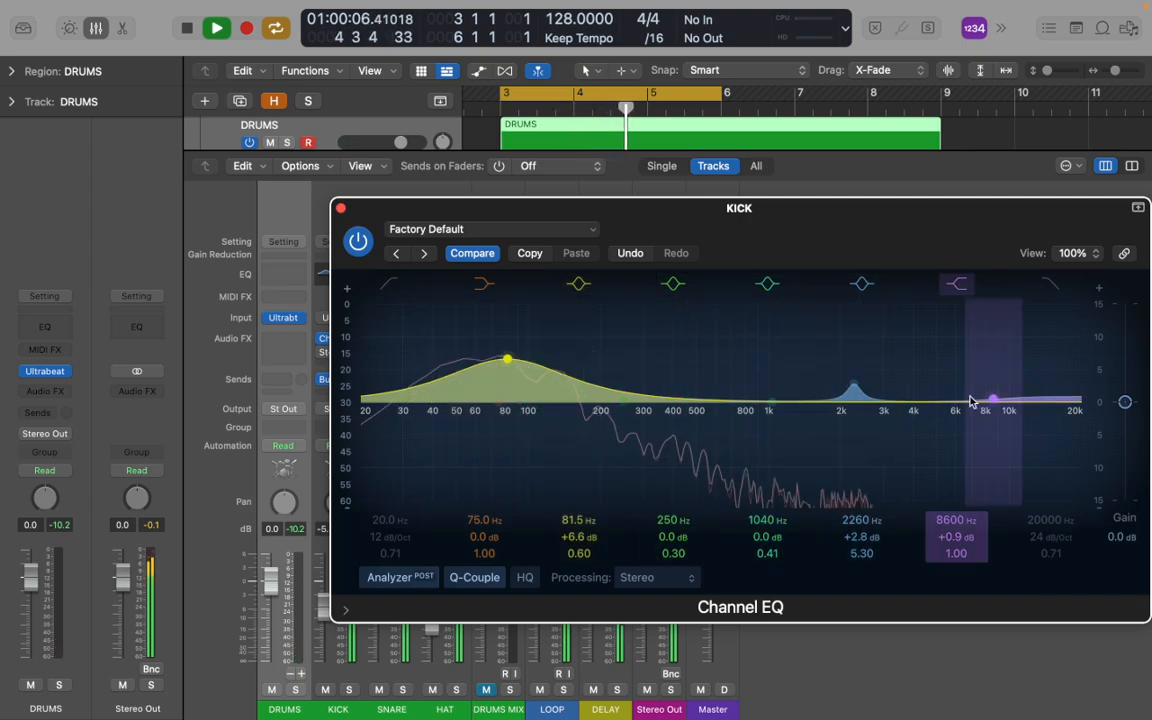
Set the KICK EQ bands to 870 Hz at +1.4 dB with Q 2.60, 4020 Hz at +1.6 dB, and 8600 Hz at −1.7 dB
mouse_move(771, 408)
mouse_down()
mouse_move(766, 342)
mouse_move(752, 545)
mouse_move(634, 525)
mouse_move(647, 535)
mouse_move(660, 497)
mouse_move(587, 502)
mouse_move(743, 380)
mouse_move(753, 395)
mouse_up()
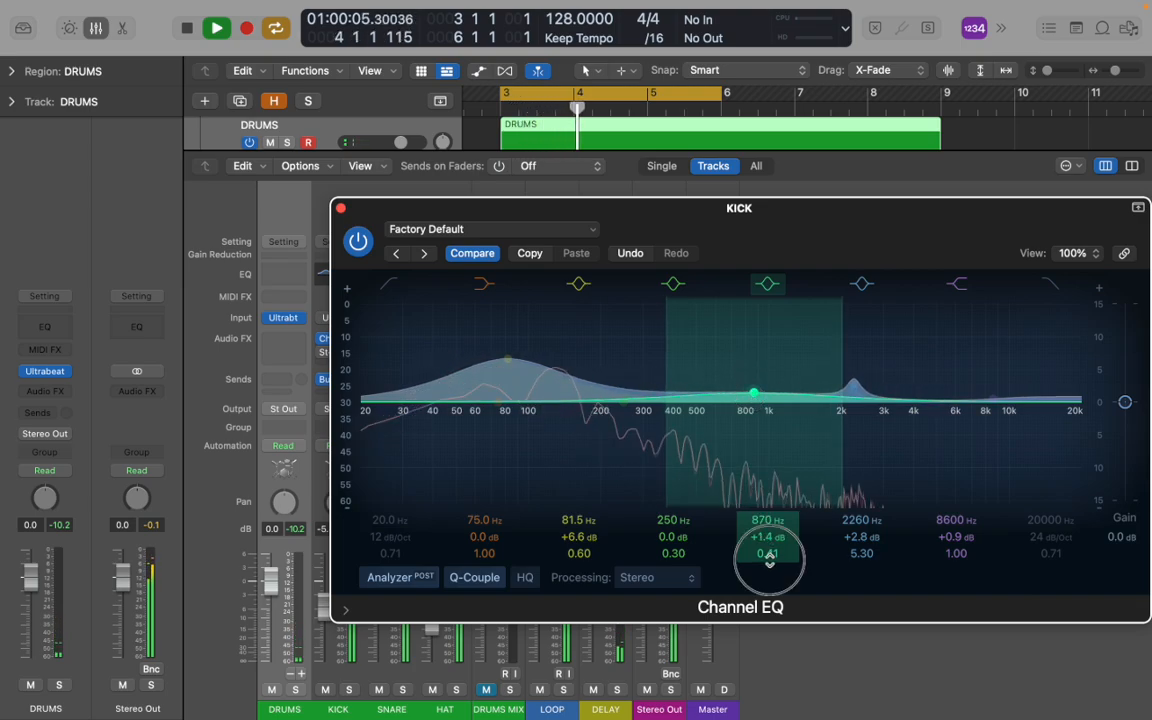
drag(768, 553, 768, 520)
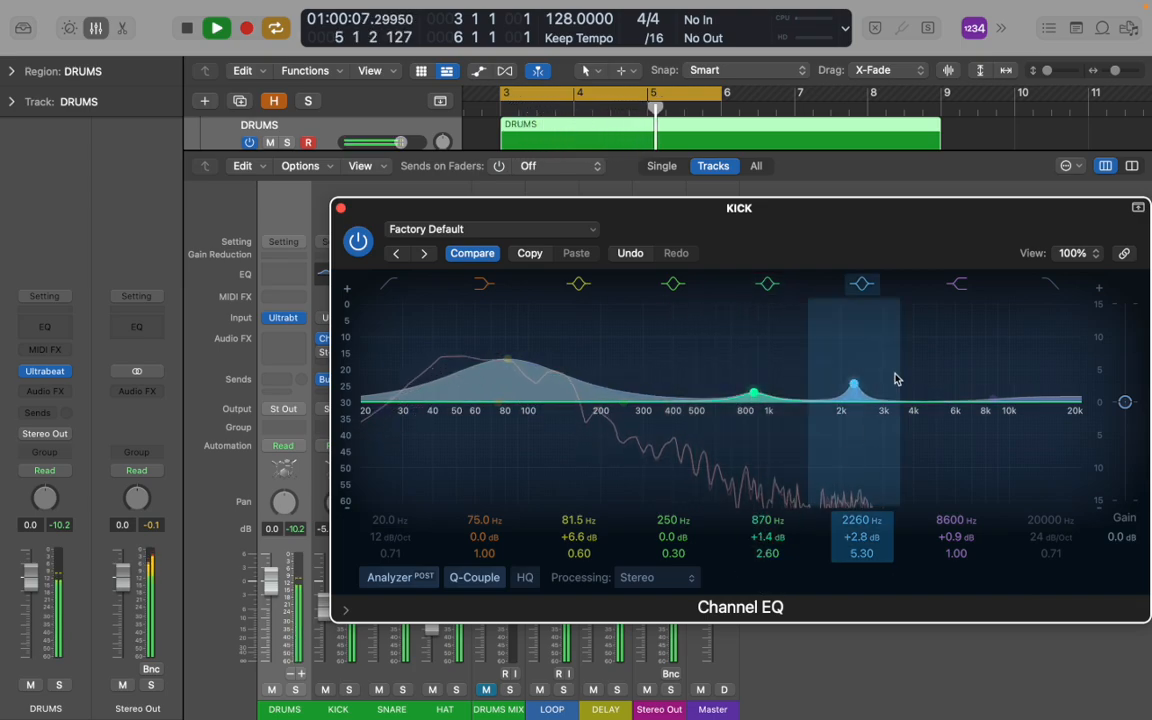
drag(859, 389, 913, 392)
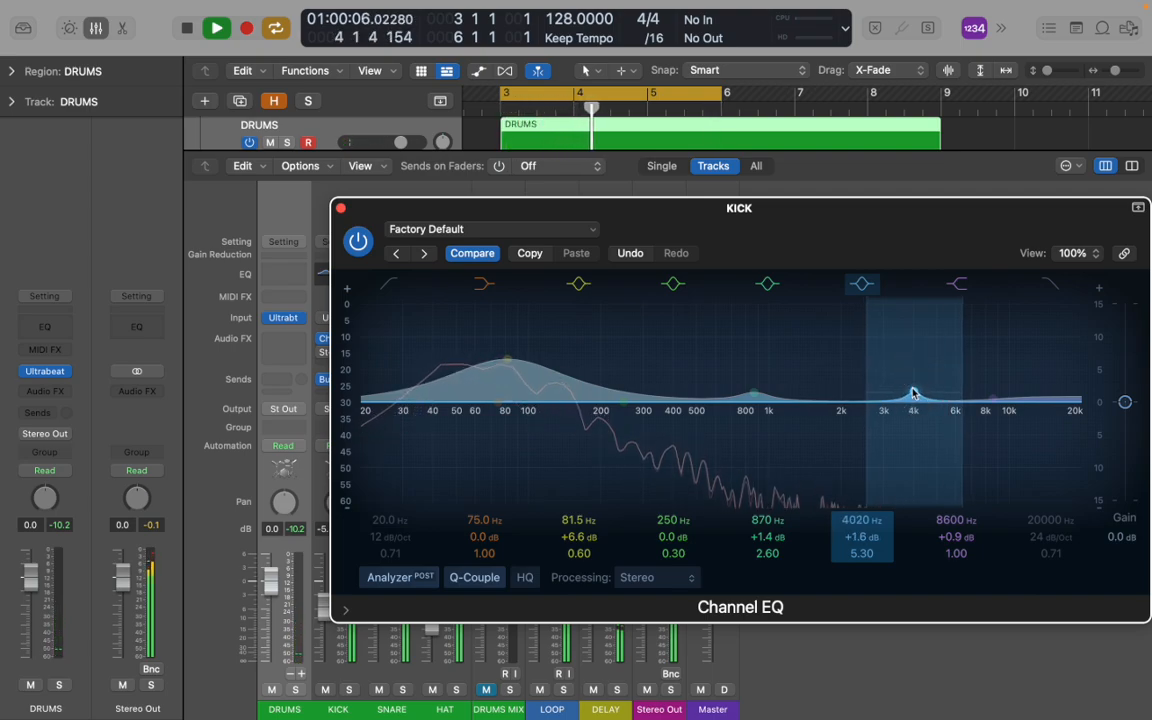
drag(998, 402, 996, 429)
Add a 10800 Hz high cut and a 32.2 Hz low cut to the KICK EQ, stop playback and close the plug-in
mouse_move(1082, 404)
mouse_down()
mouse_move(1003, 425)
mouse_move(1018, 427)
mouse_up()
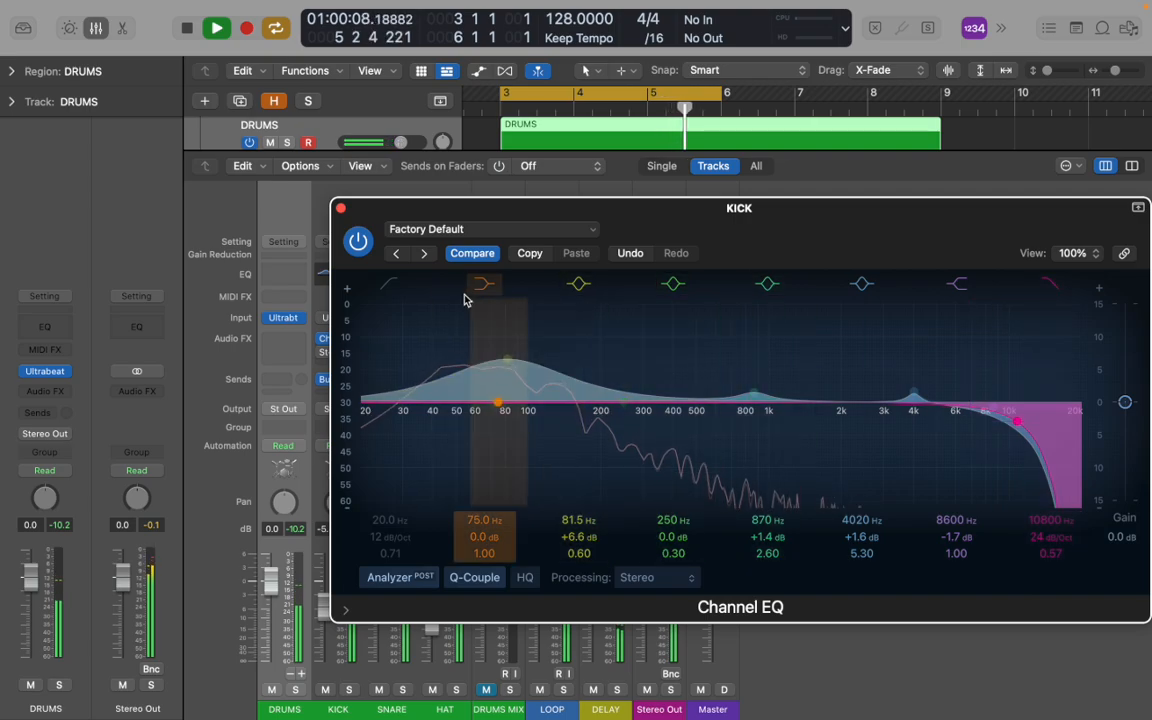
click(389, 284)
drag(373, 411, 413, 420)
key(space)
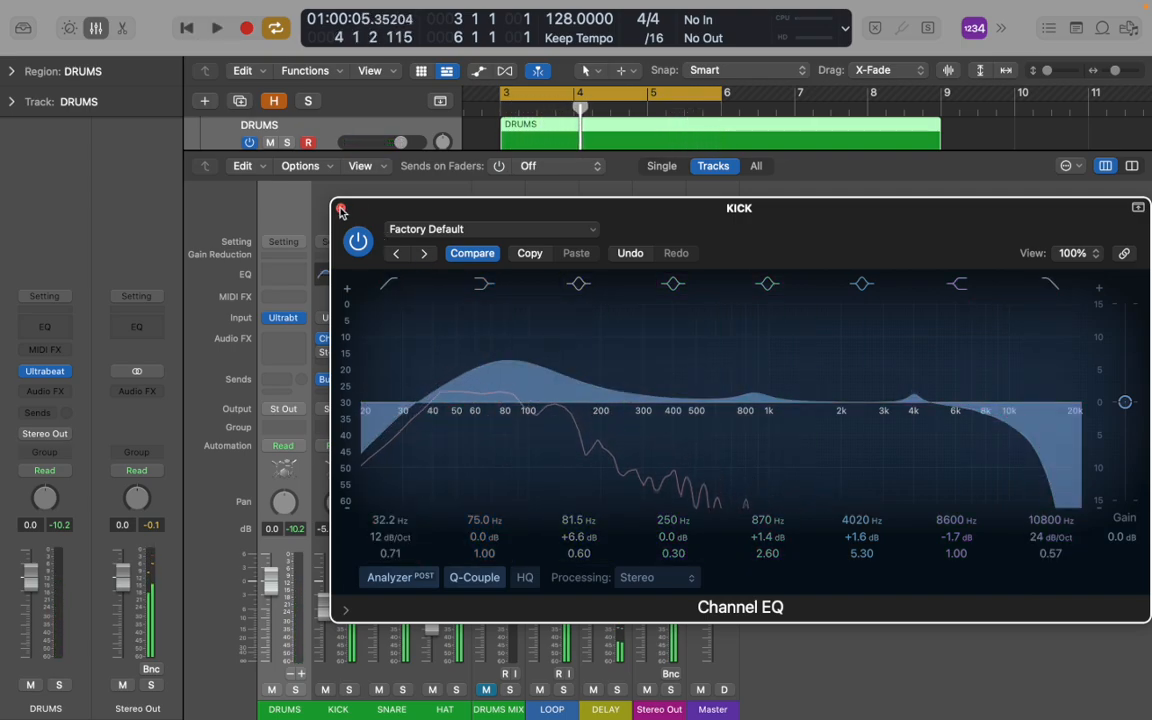
key(super+w)
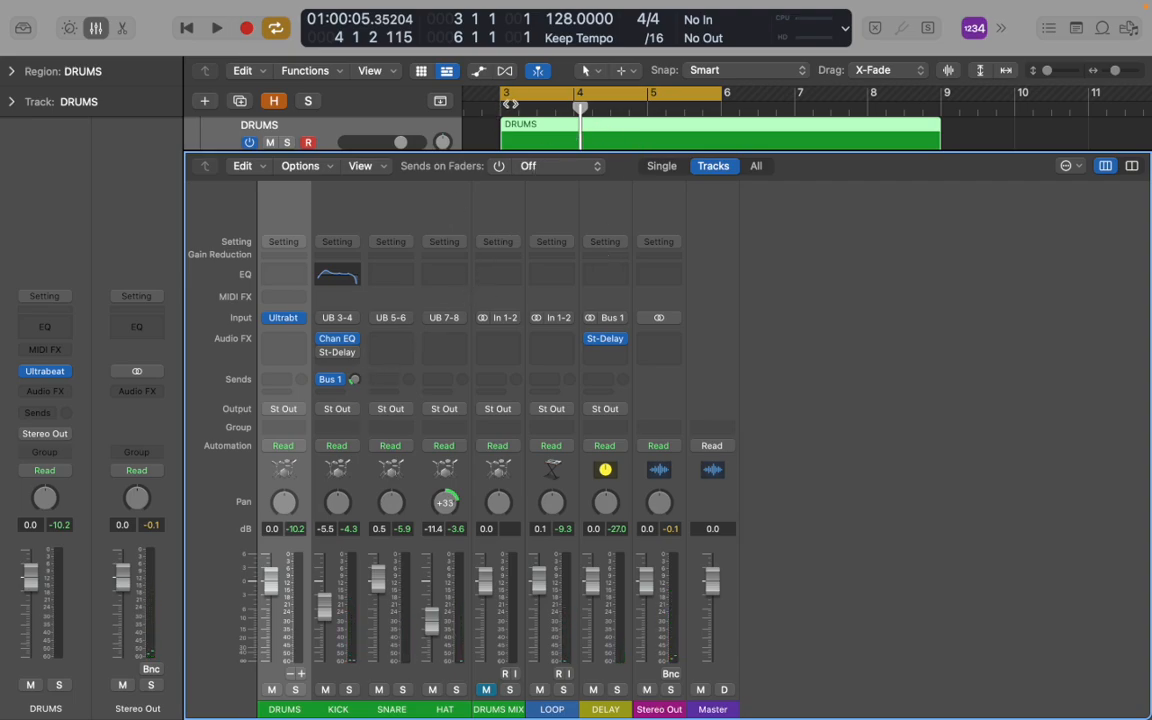
click(392, 710)
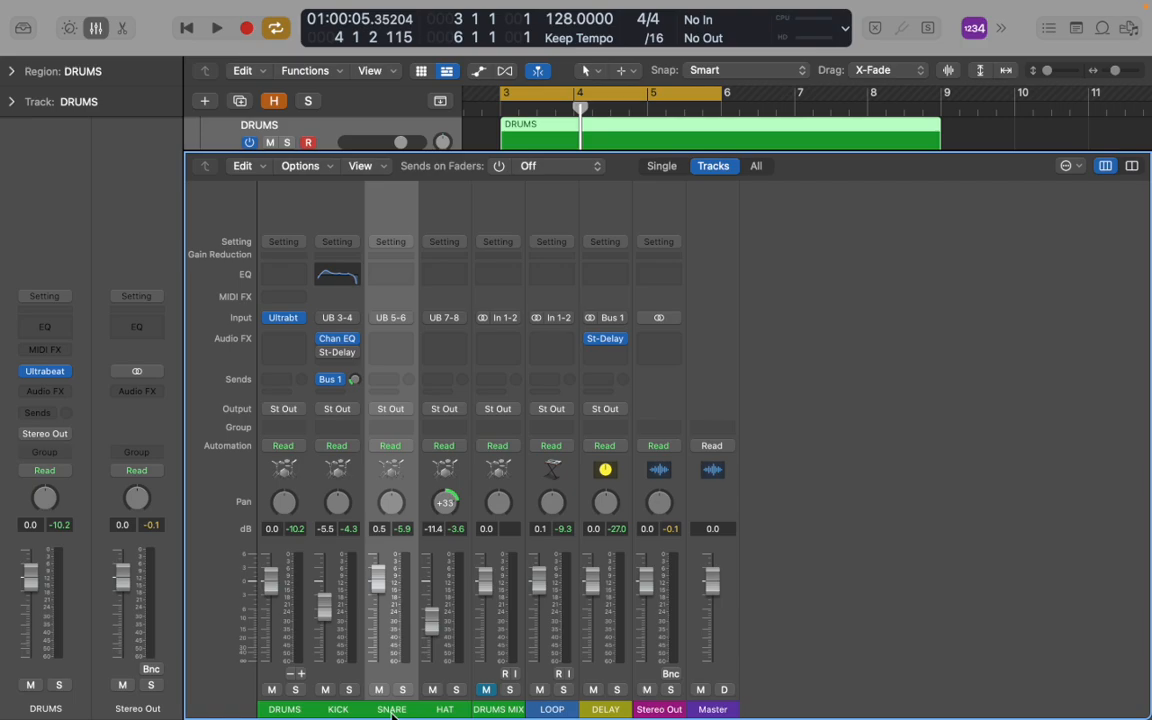
click(392, 318)
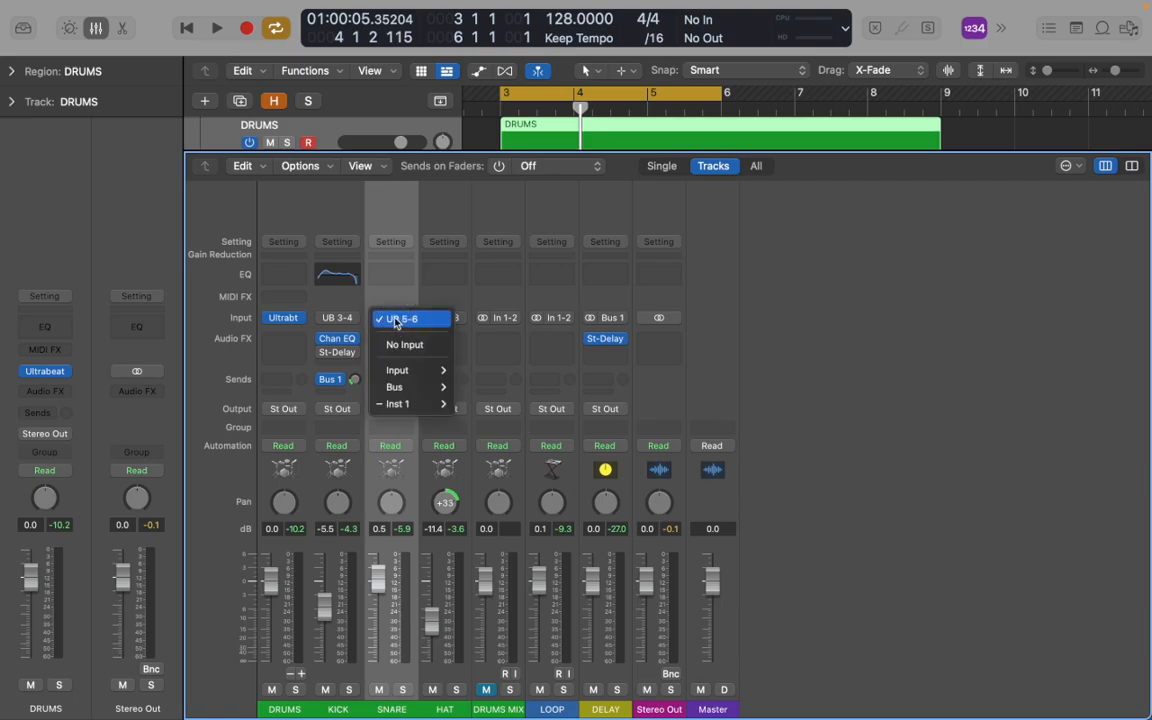
click(396, 320)
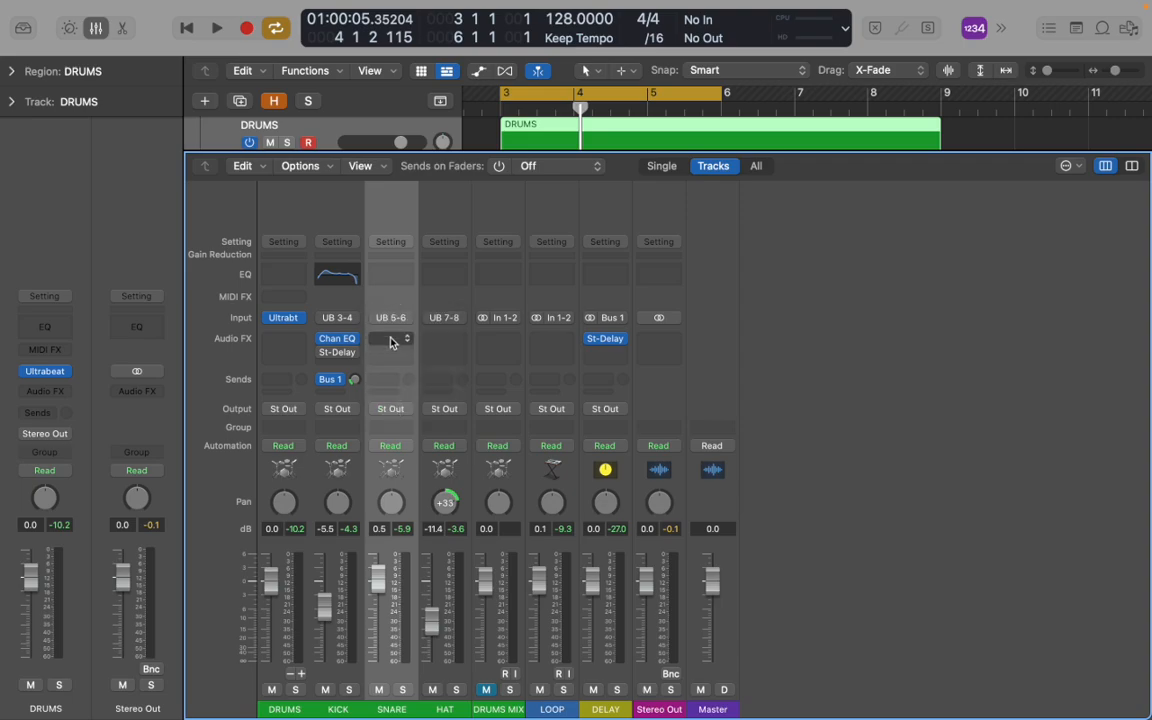
click(505, 106)
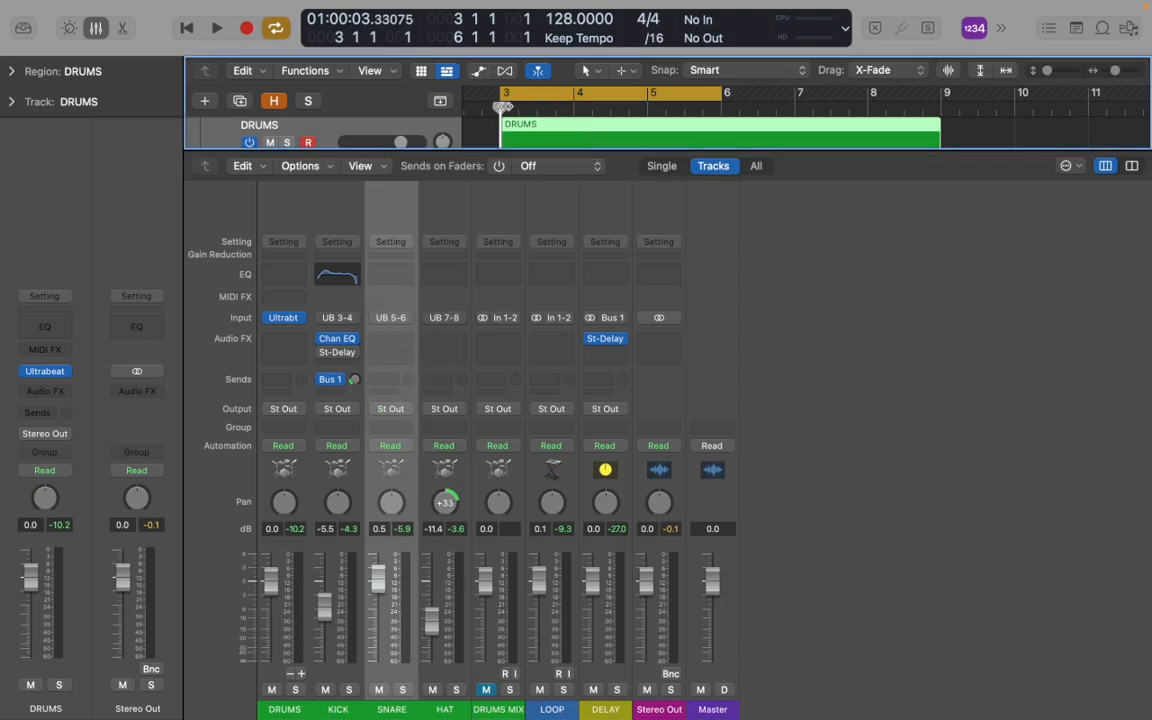
click(394, 339)
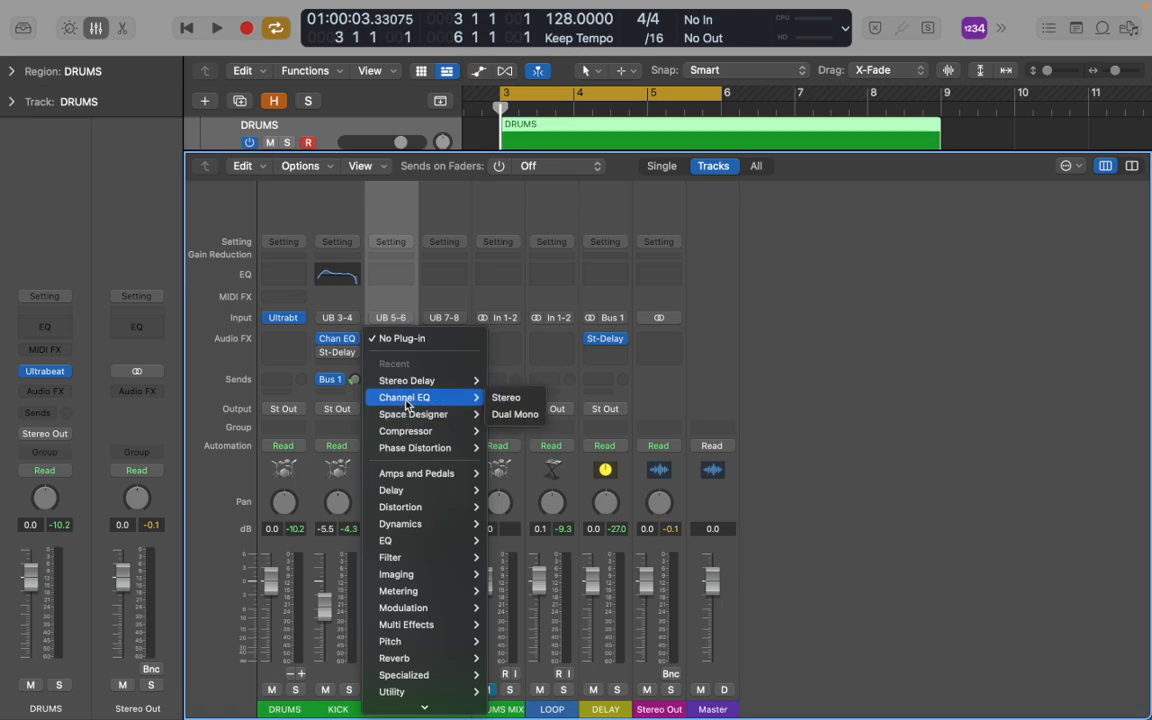
click(348, 252)
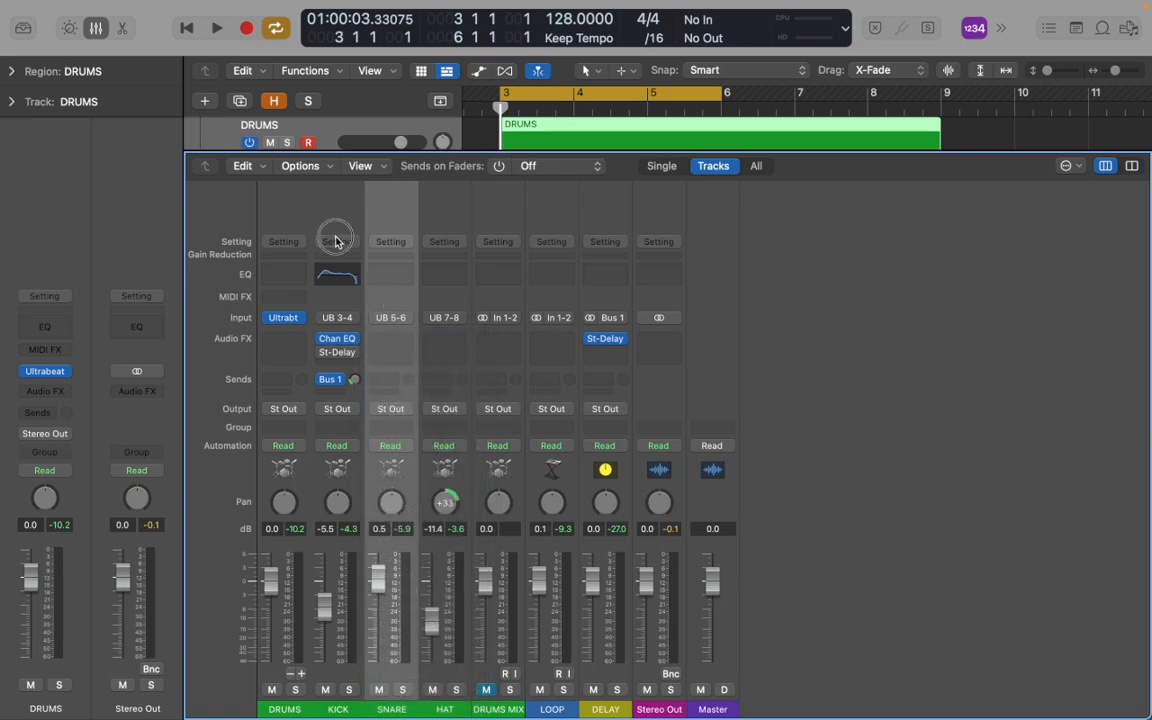
Copy the KICK channel strip setting onto the SNARE channel and set the SNARE's Bus 1 send to about −11.5 dB
click(336, 241)
click(334, 214)
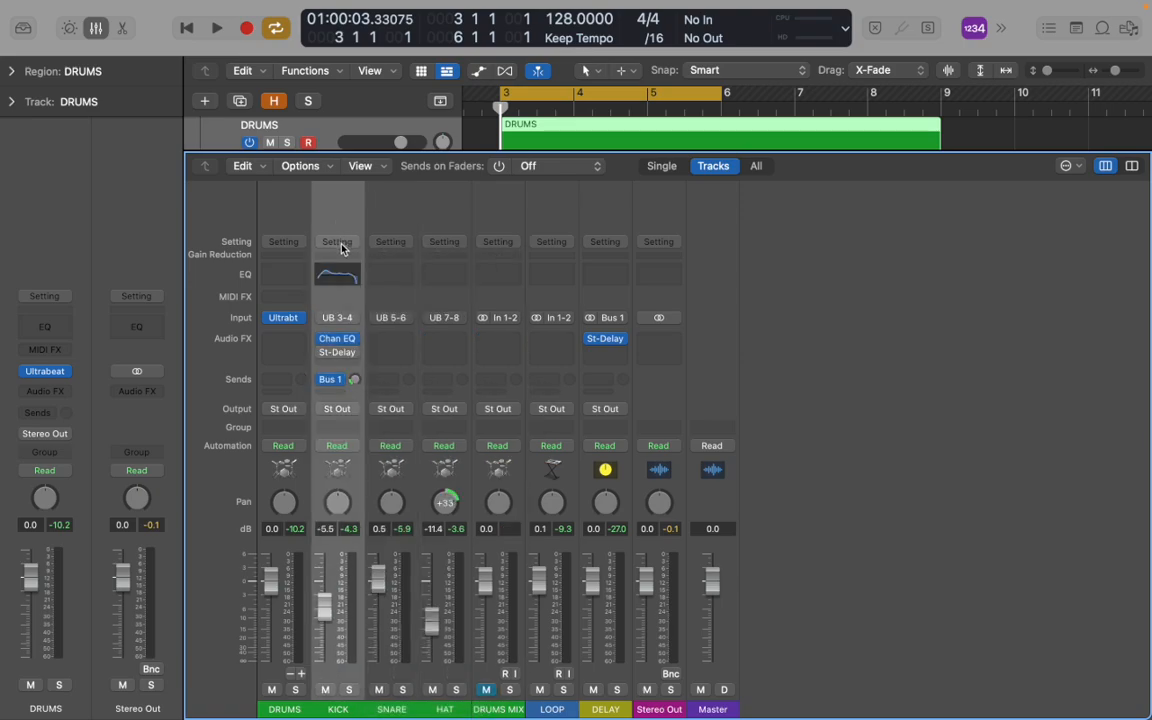
click(341, 247)
click(347, 298)
click(397, 208)
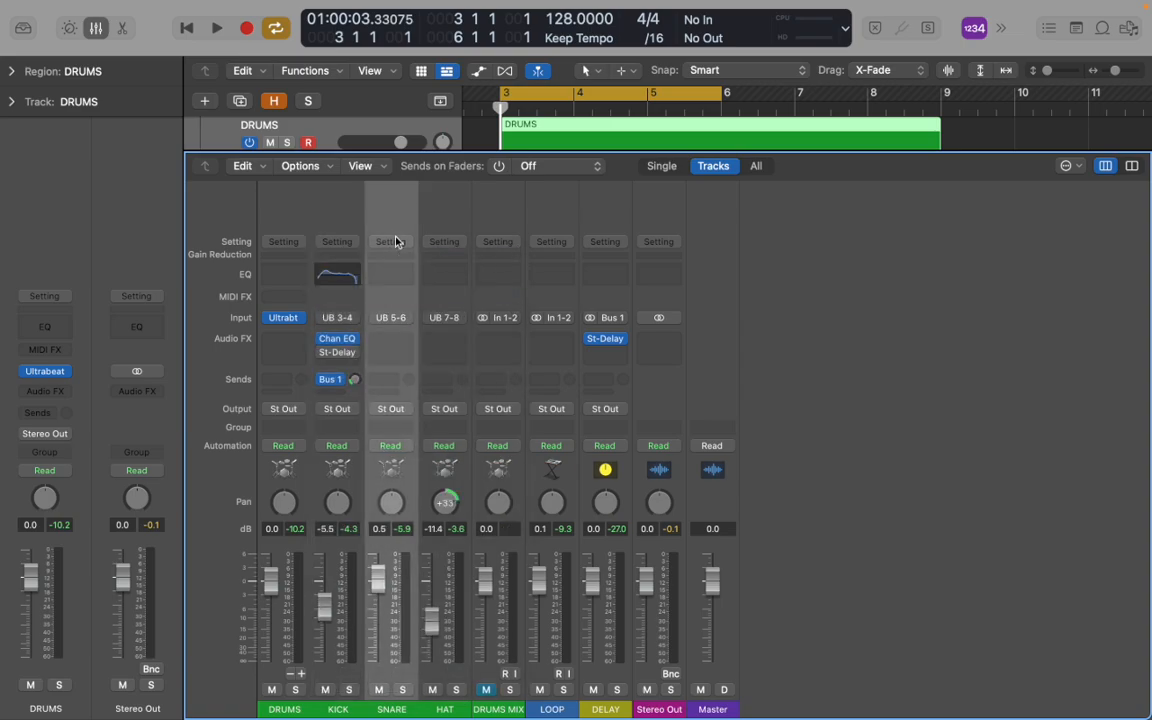
click(395, 241)
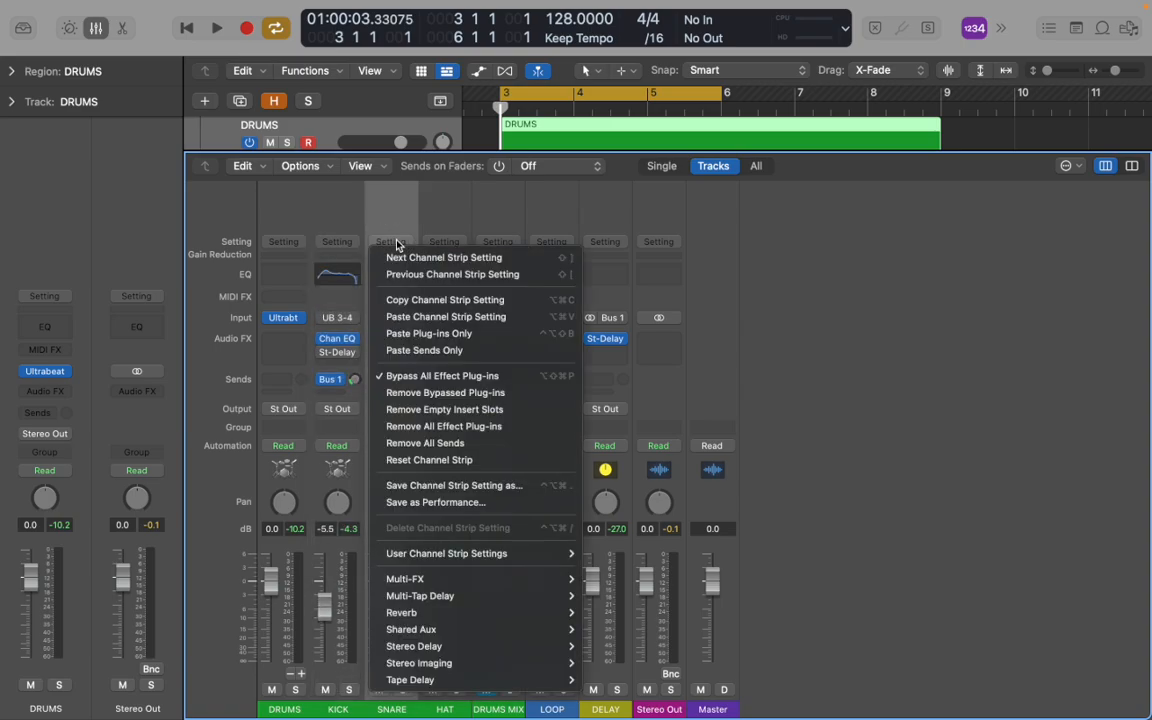
click(411, 317)
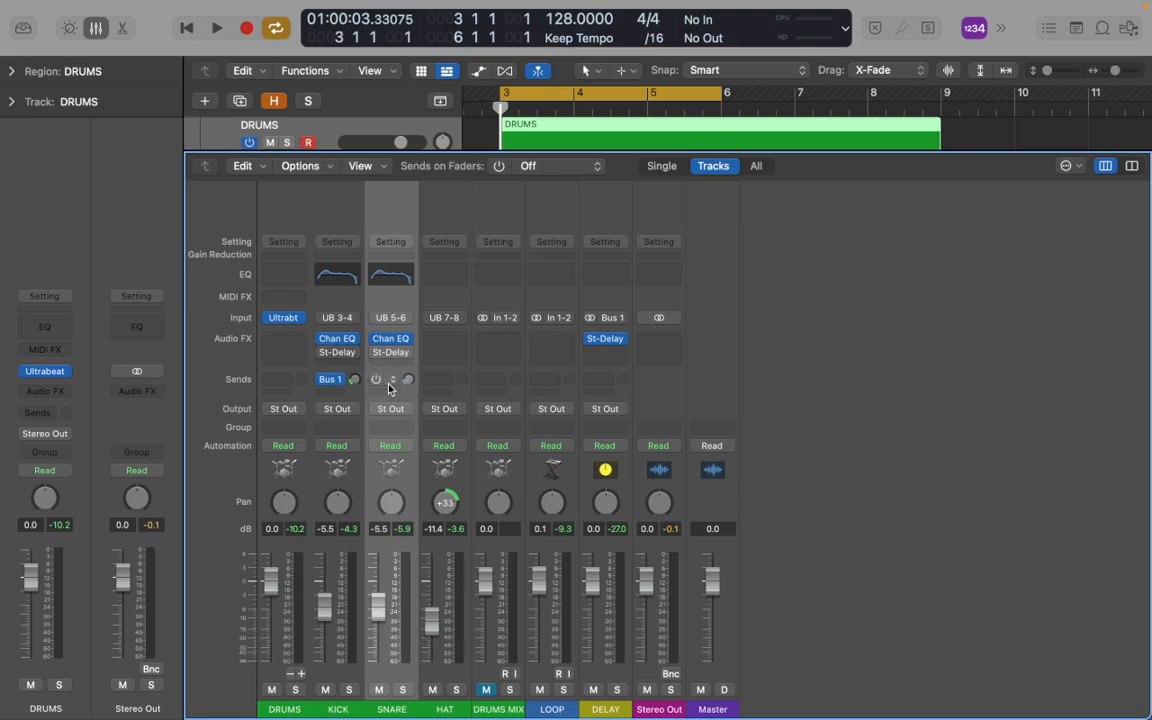
drag(408, 380, 408, 352)
During playback, set the SNARE EQ to 196 Hz +5.1 dB, 765 Hz +4.7 dB, 3400 Hz +0.2 dB and 7450 Hz +8.0 dB, and close it
key(space)
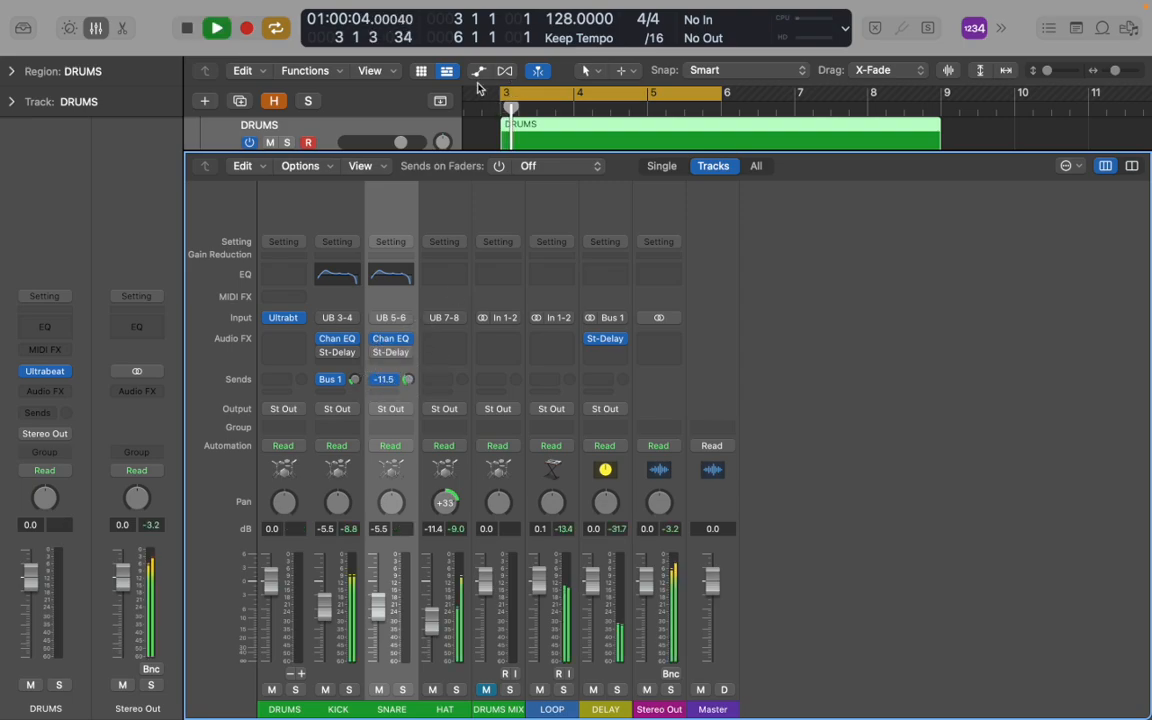
click(399, 340)
drag(506, 393, 562, 352)
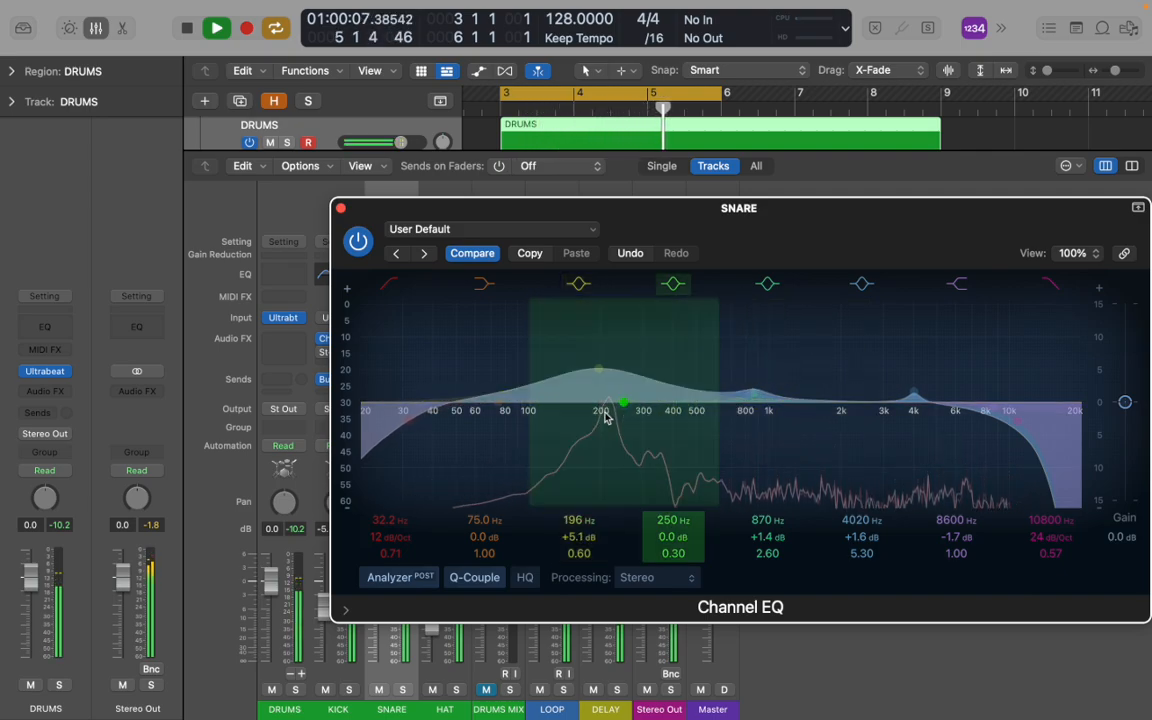
drag(753, 396, 740, 372)
mouse_move(913, 394)
mouse_down()
mouse_move(902, 394)
mouse_move(925, 405)
mouse_move(892, 404)
mouse_up()
drag(993, 412, 986, 336)
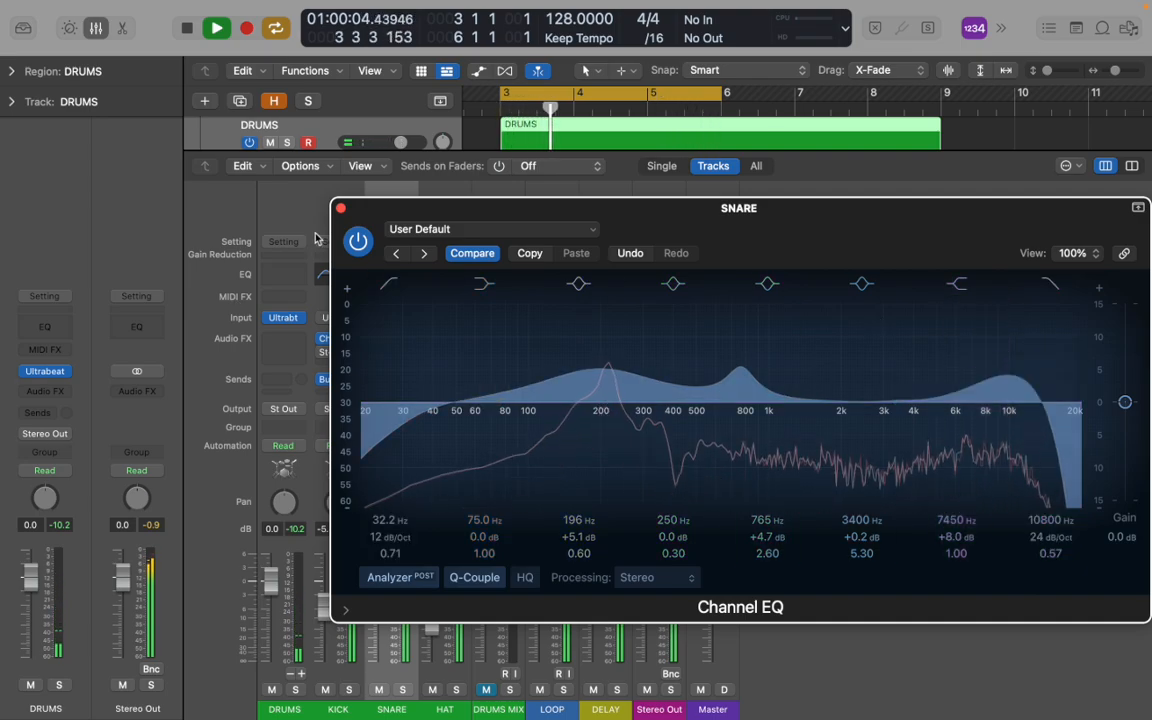
click(342, 208)
key(space)
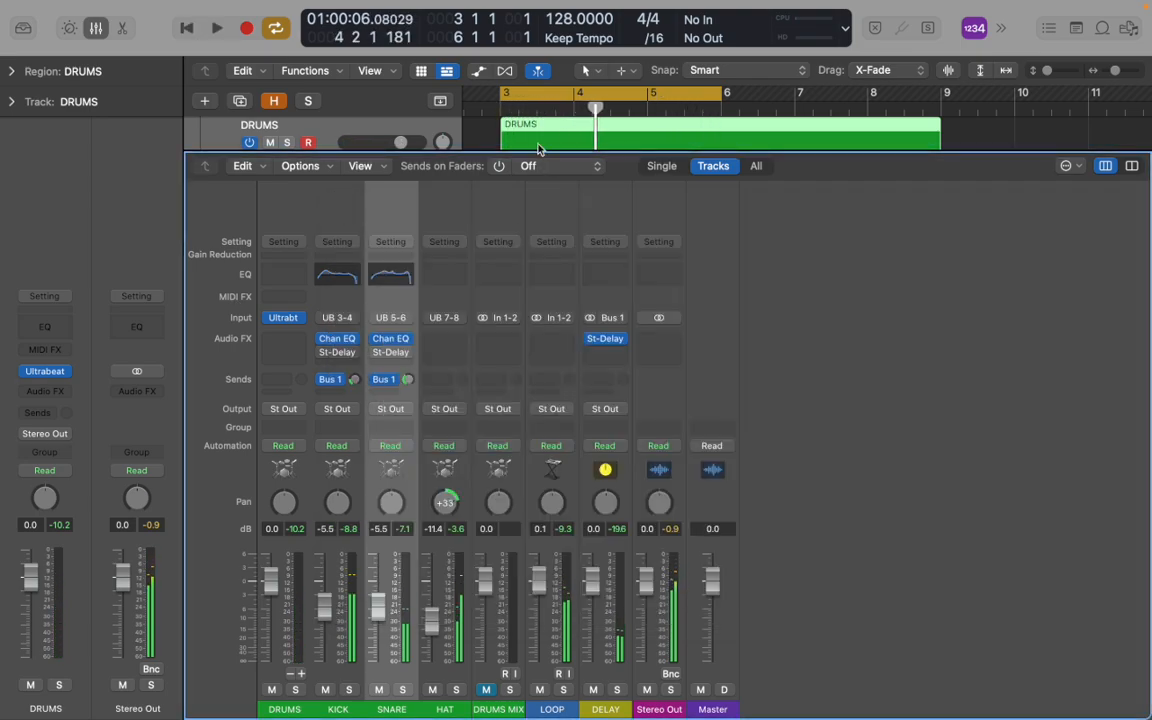
Play from bar 3, compare the SNARE channel with its Stereo Delay on and bypassed, and readjust its Bus 1 send level
click(507, 107)
key(space)
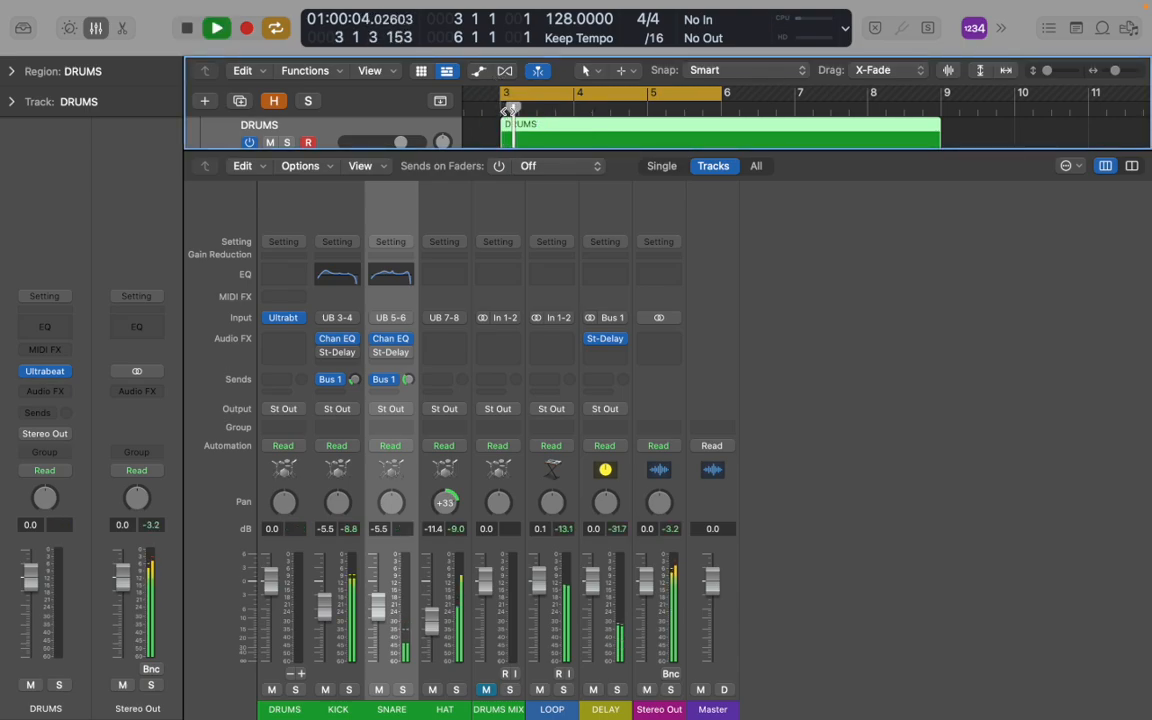
click(407, 379)
drag(407, 379, 397, 393)
key(space)
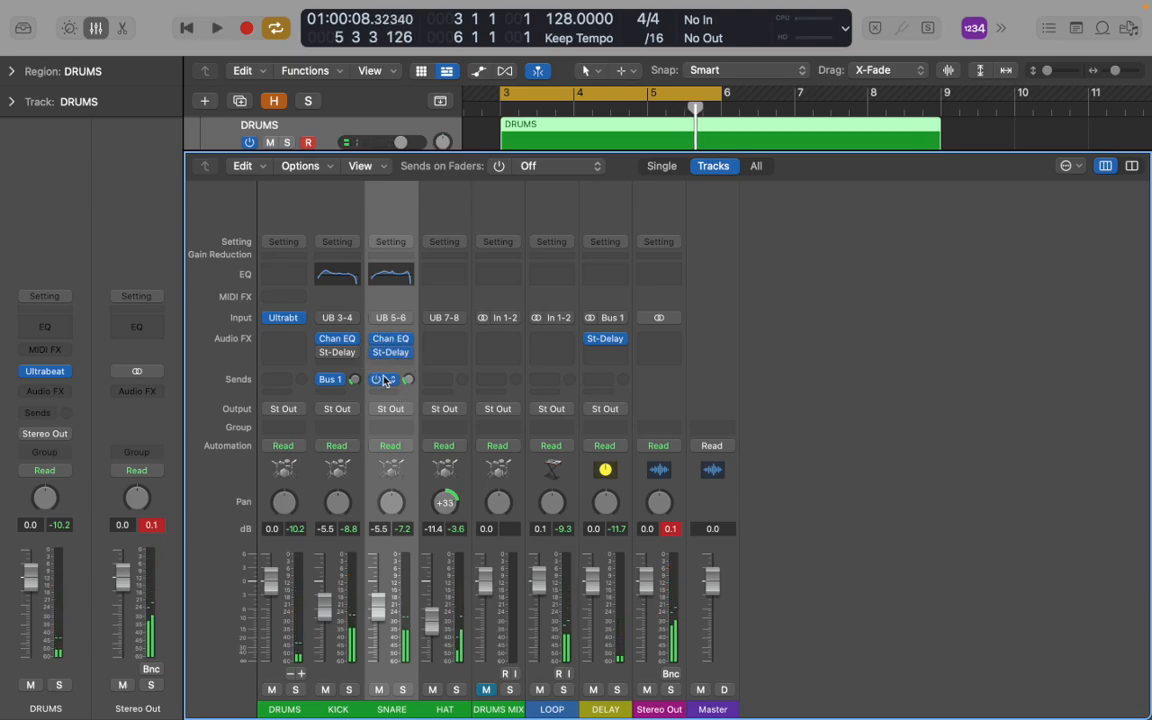
key(space)
drag(407, 379, 414, 401)
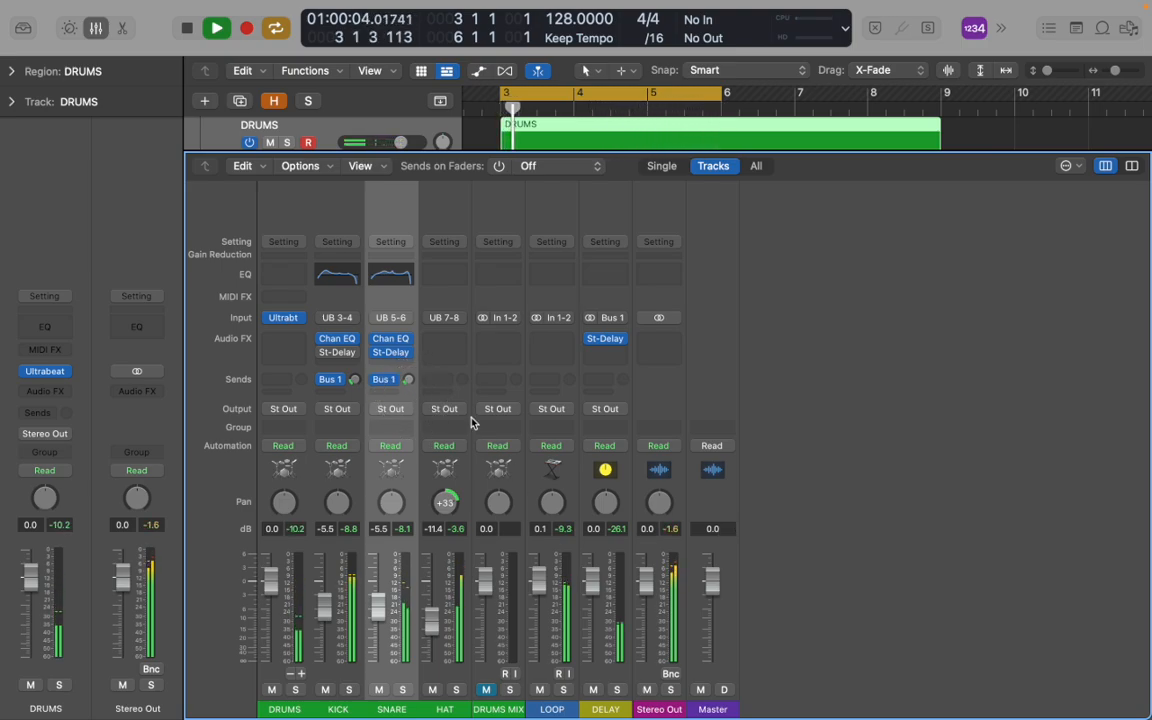
mouse_move(393, 358)
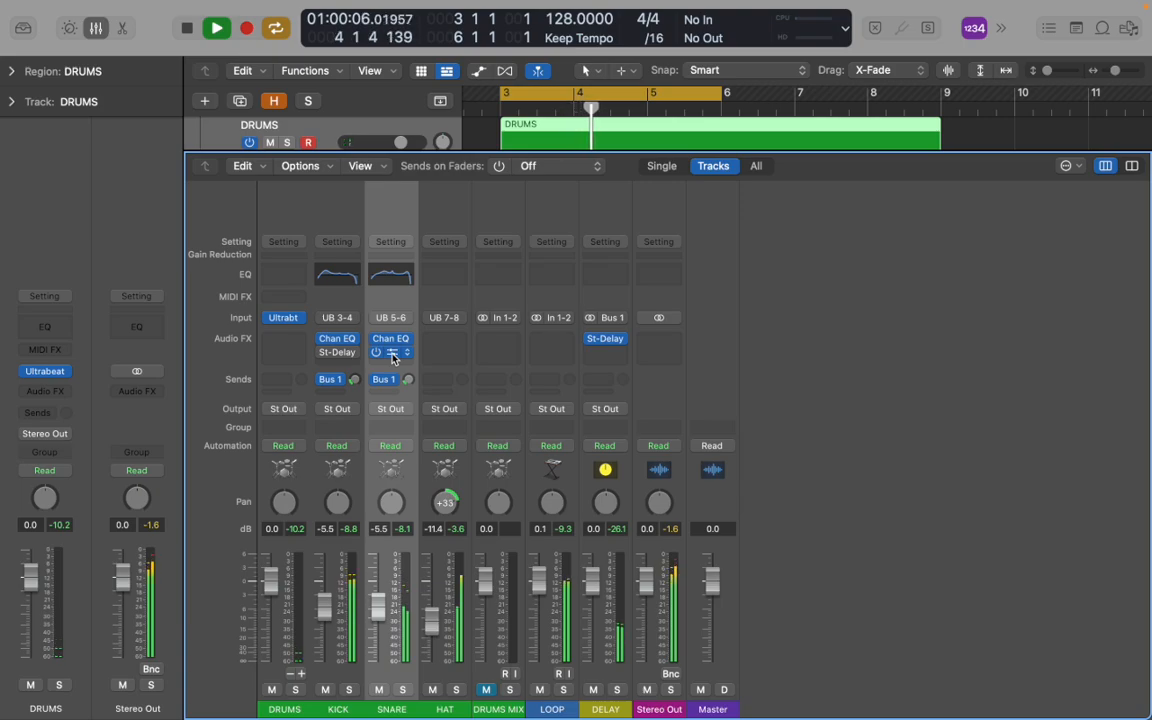
key(space)
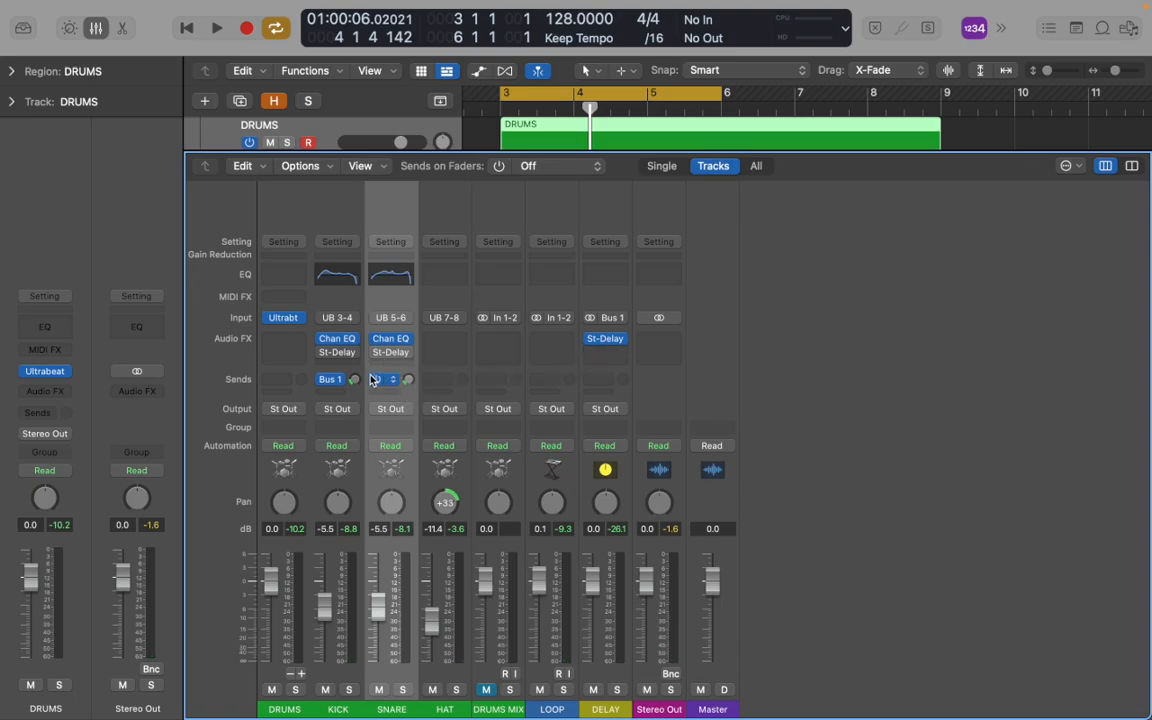
drag(410, 385, 410, 365)
Add a Channel EQ to the HAT channel and, during playback, boost its high shelf by about 5.7 dB at 6650 Hz
click(439, 213)
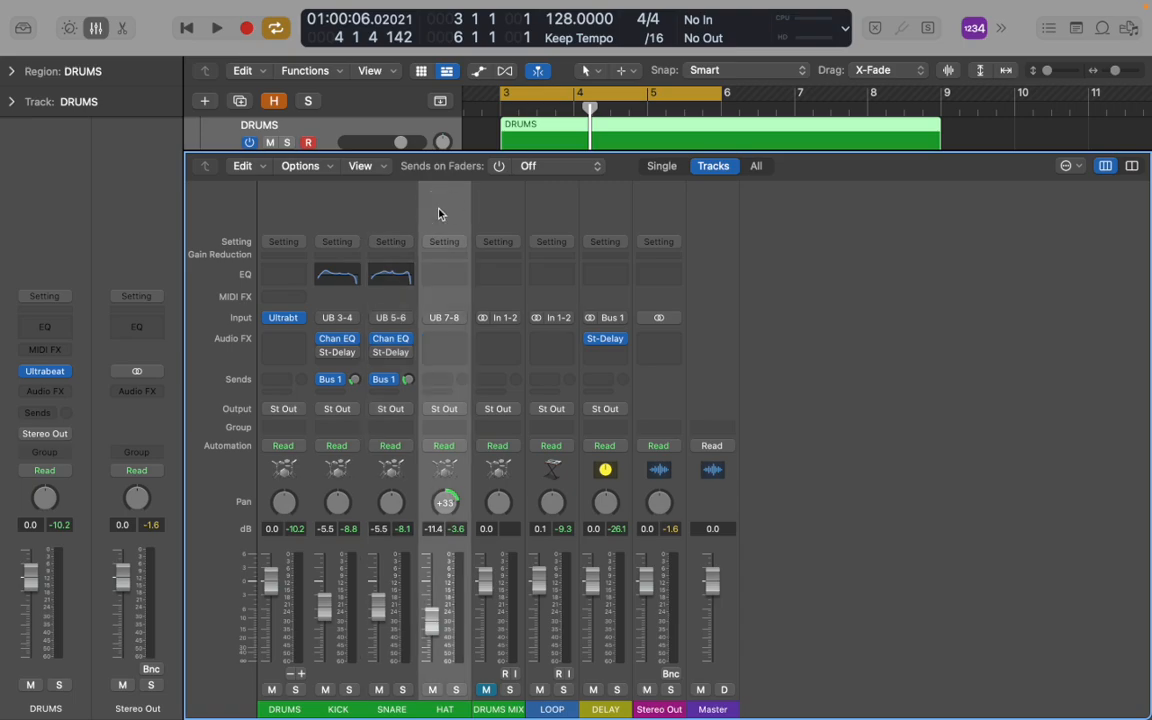
click(438, 275)
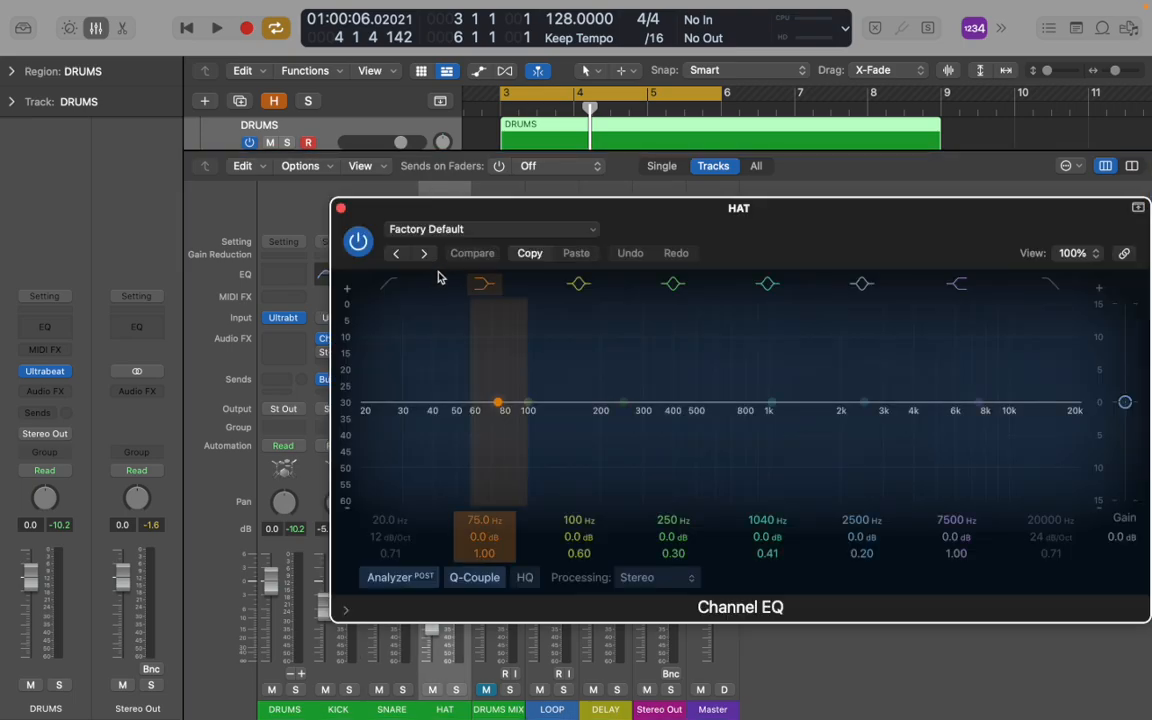
key(space)
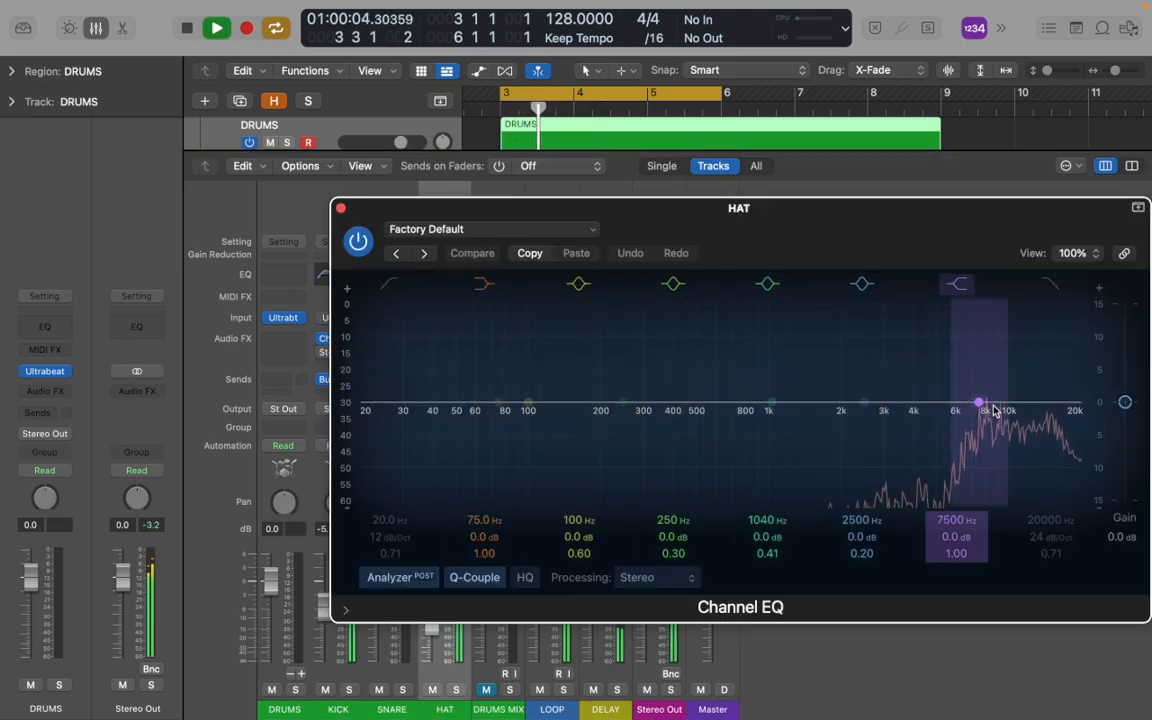
drag(978, 401, 966, 363)
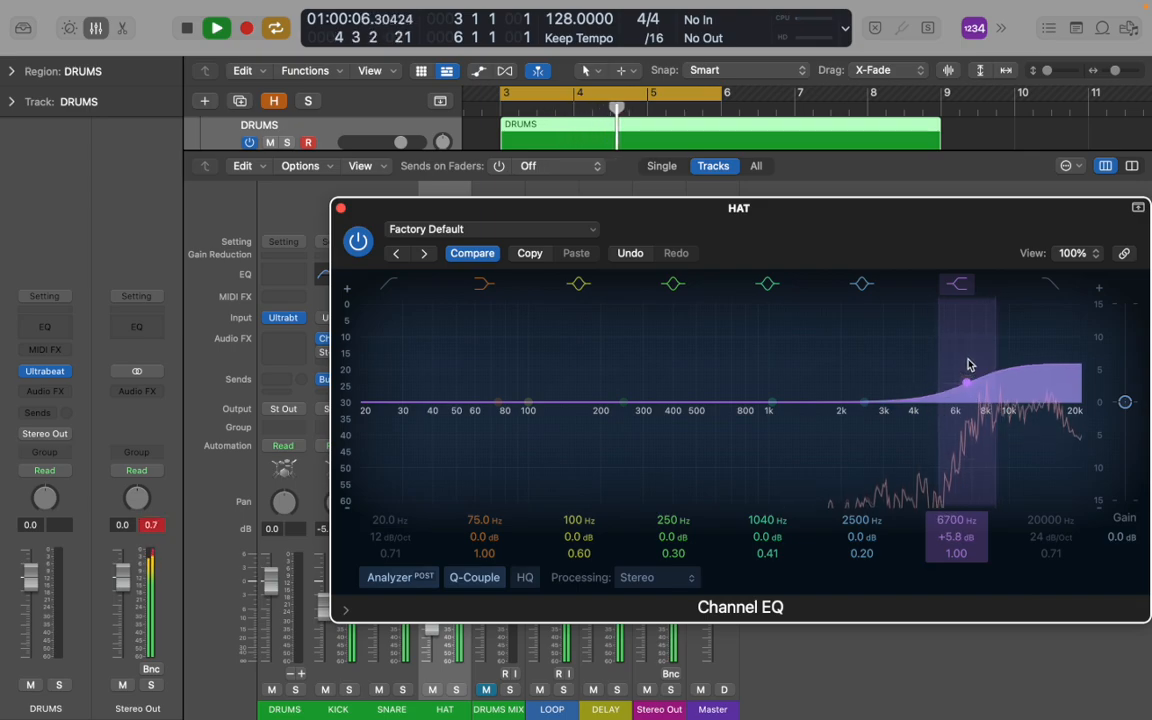
Add a 138 Hz low cut and a 2.0 dB boost at 4160 Hz to the HAT EQ, and enable its high cut
click(390, 284)
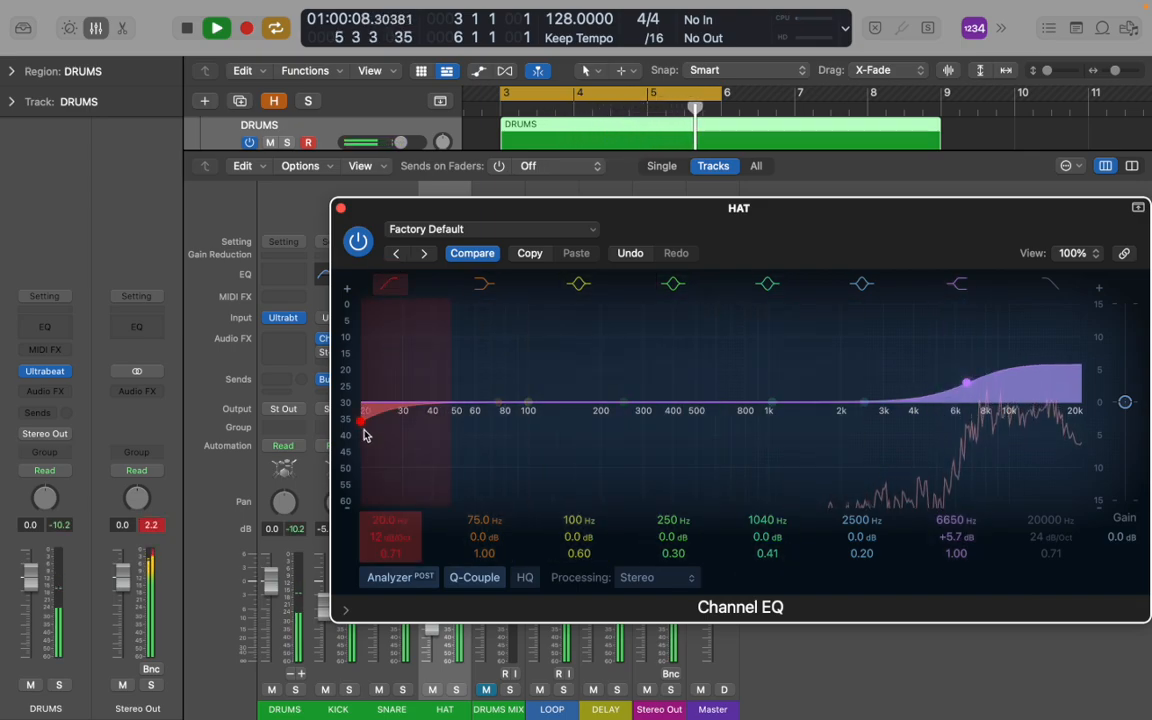
drag(363, 429, 563, 421)
drag(773, 409, 918, 392)
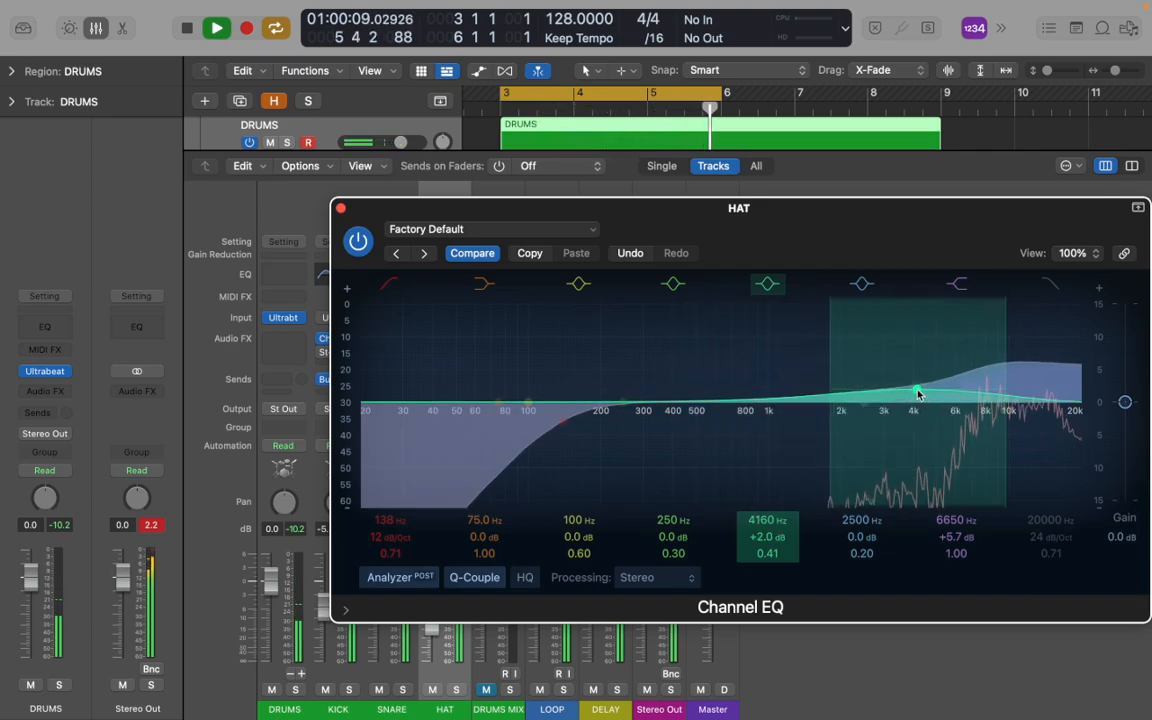
click(1063, 285)
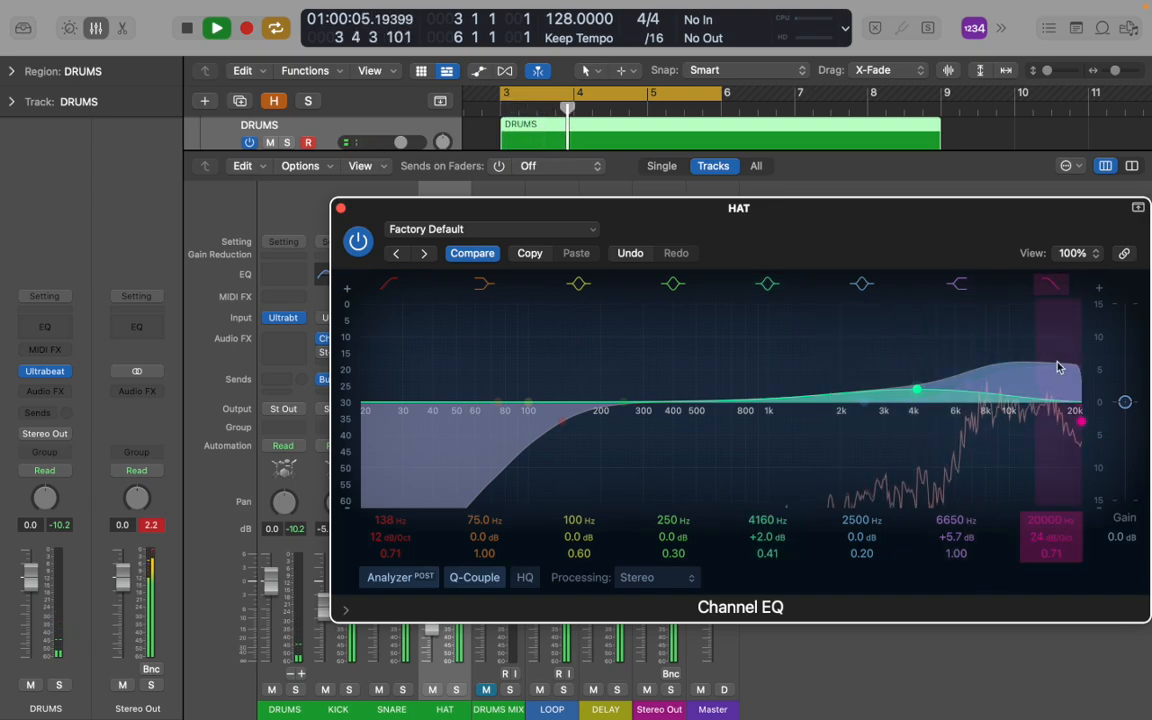
Lower the HAT EQ's high cut to 37.6 Hz, stop playback and close the EQ
drag(1074, 413, 419, 411)
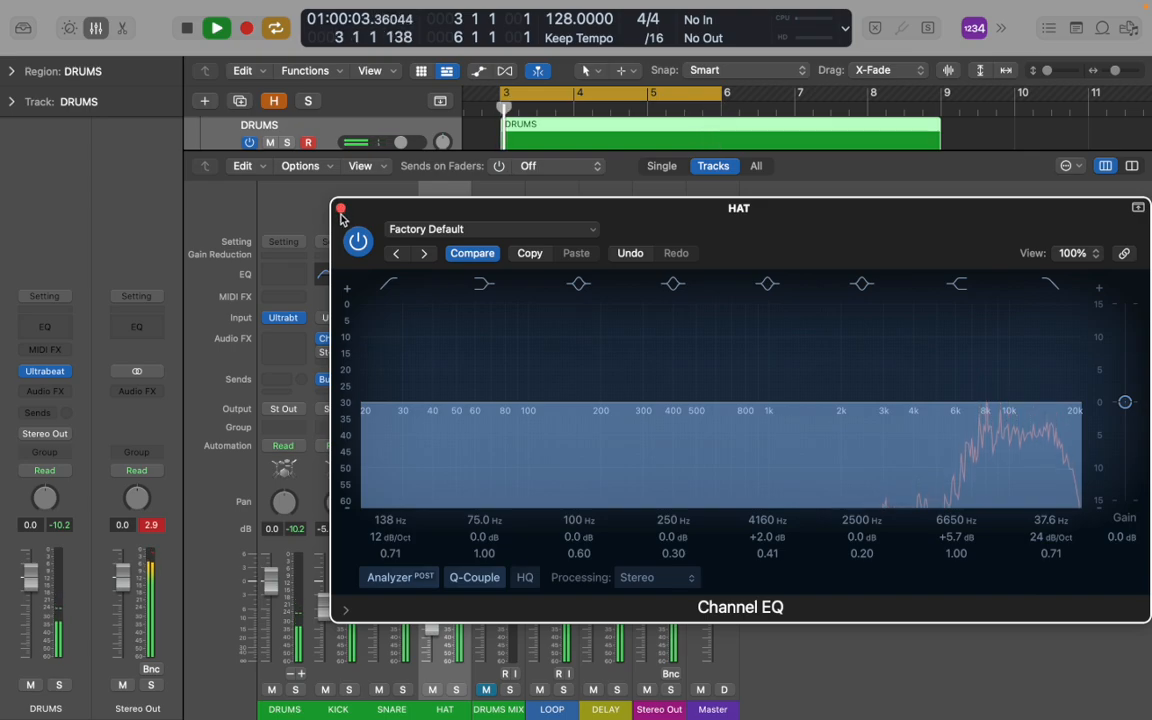
drag(400, 208, 690, 285)
key(space)
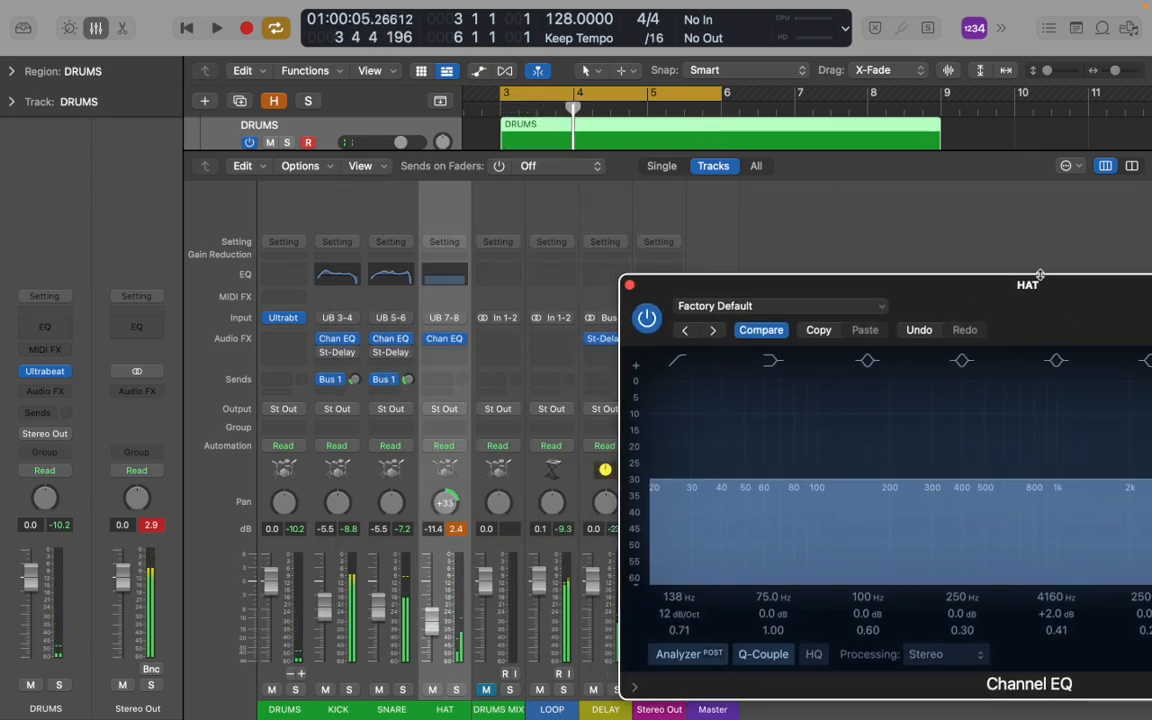
drag(1029, 278, 678, 160)
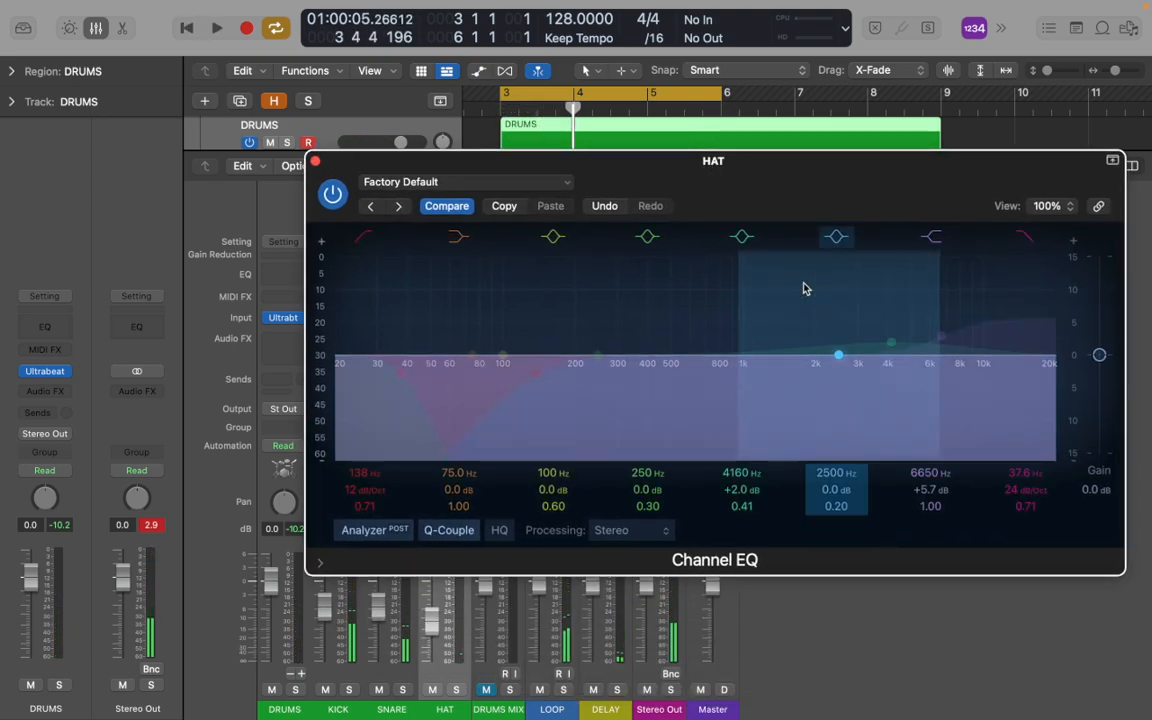
click(731, 187)
click(314, 161)
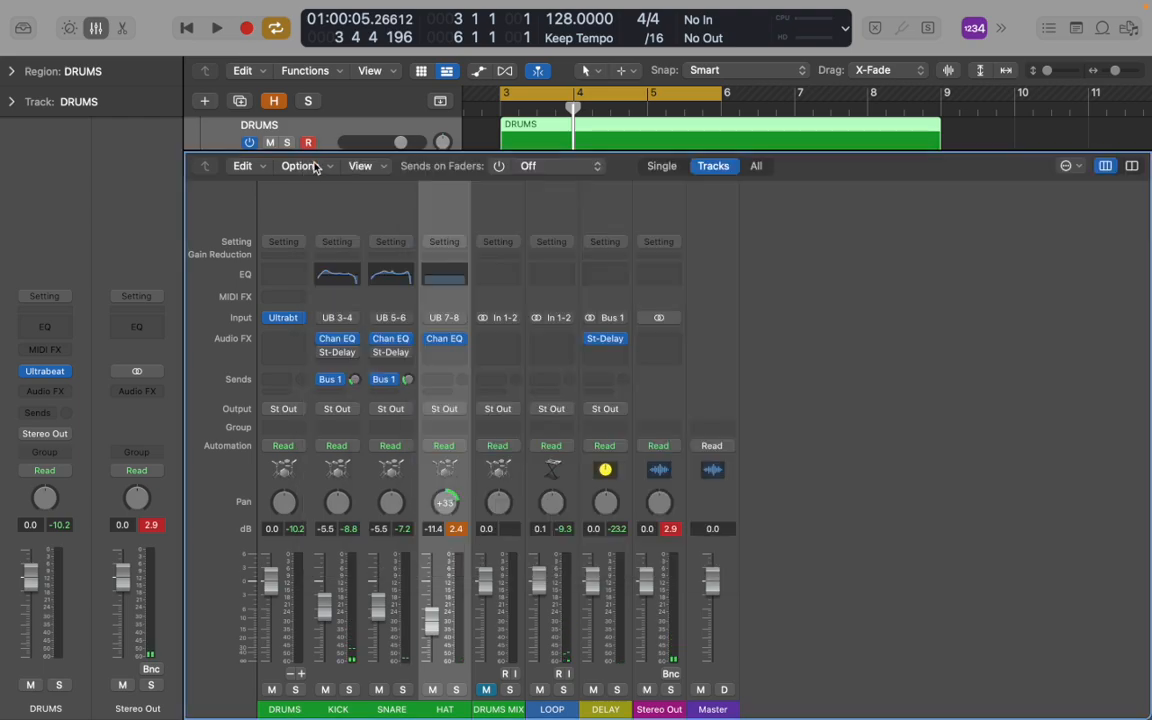
Set the HAT EQ's low cut to 20 Hz, high cut to 16600 Hz and high shelf to 6800 Hz +4.5 dB, and close it
click(441, 280)
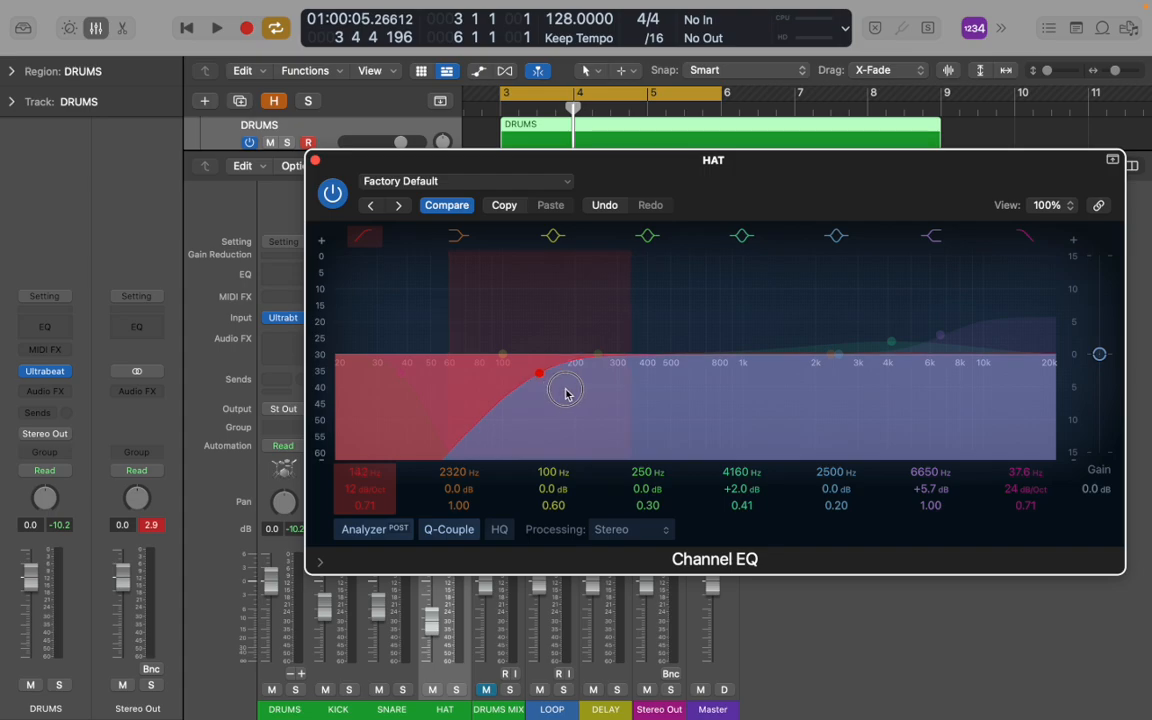
drag(566, 393, 280, 418)
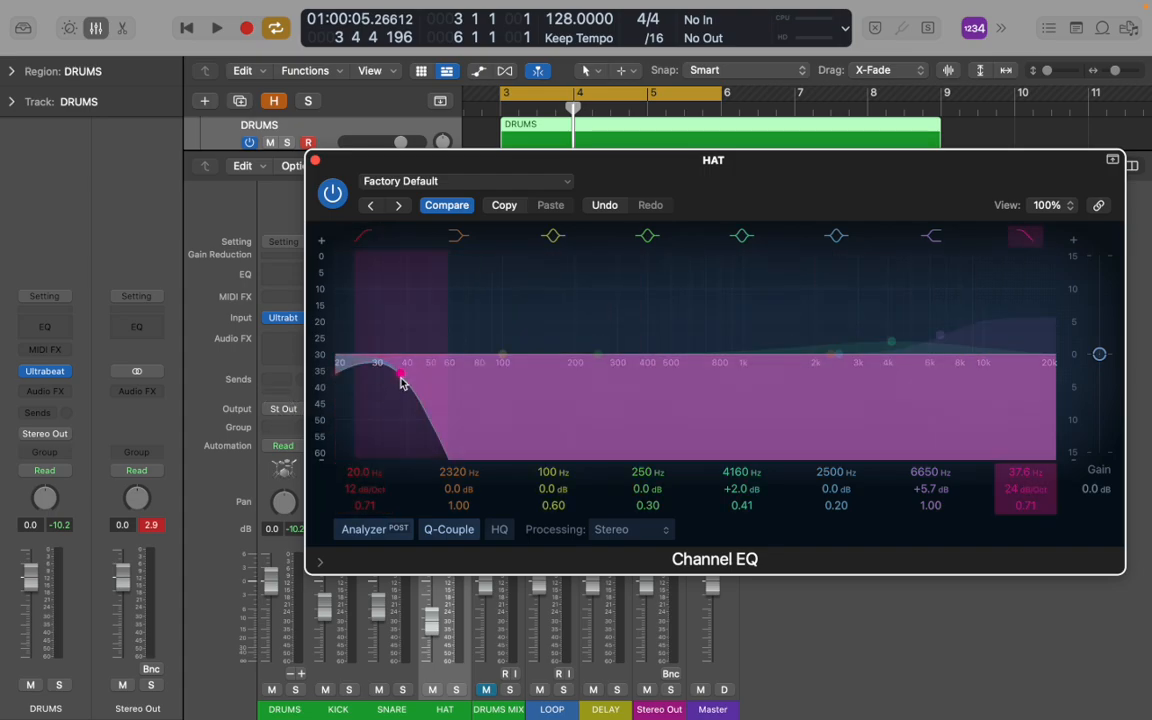
drag(401, 383, 1037, 396)
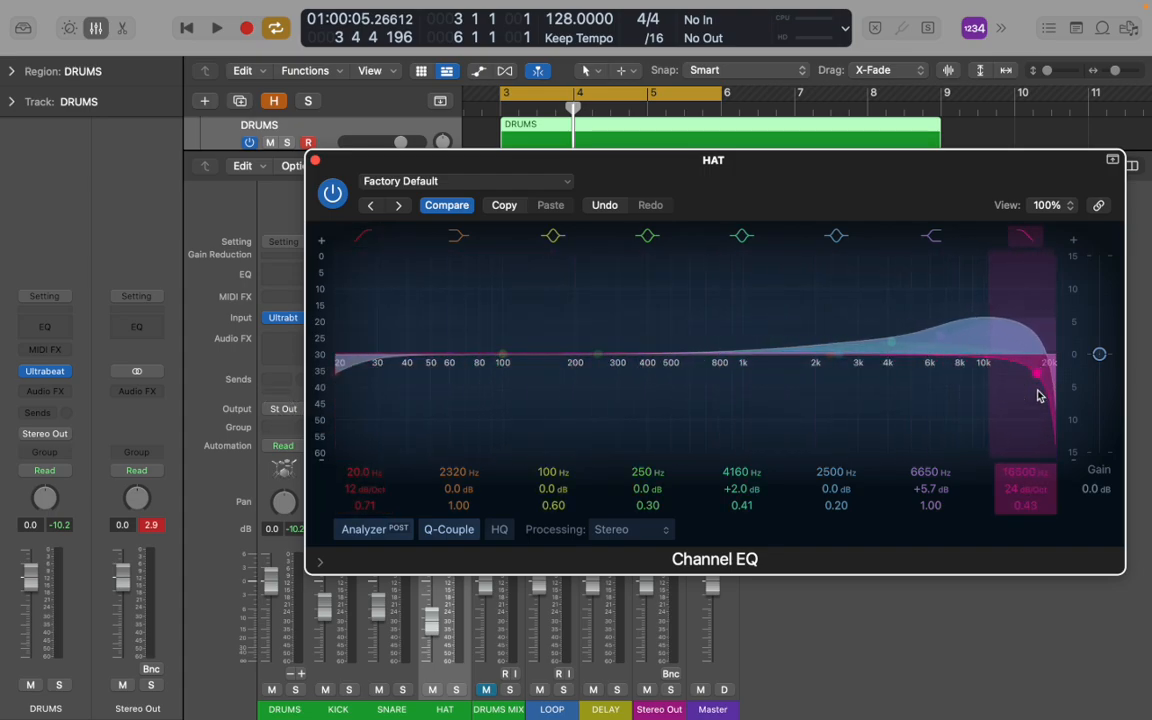
key(space)
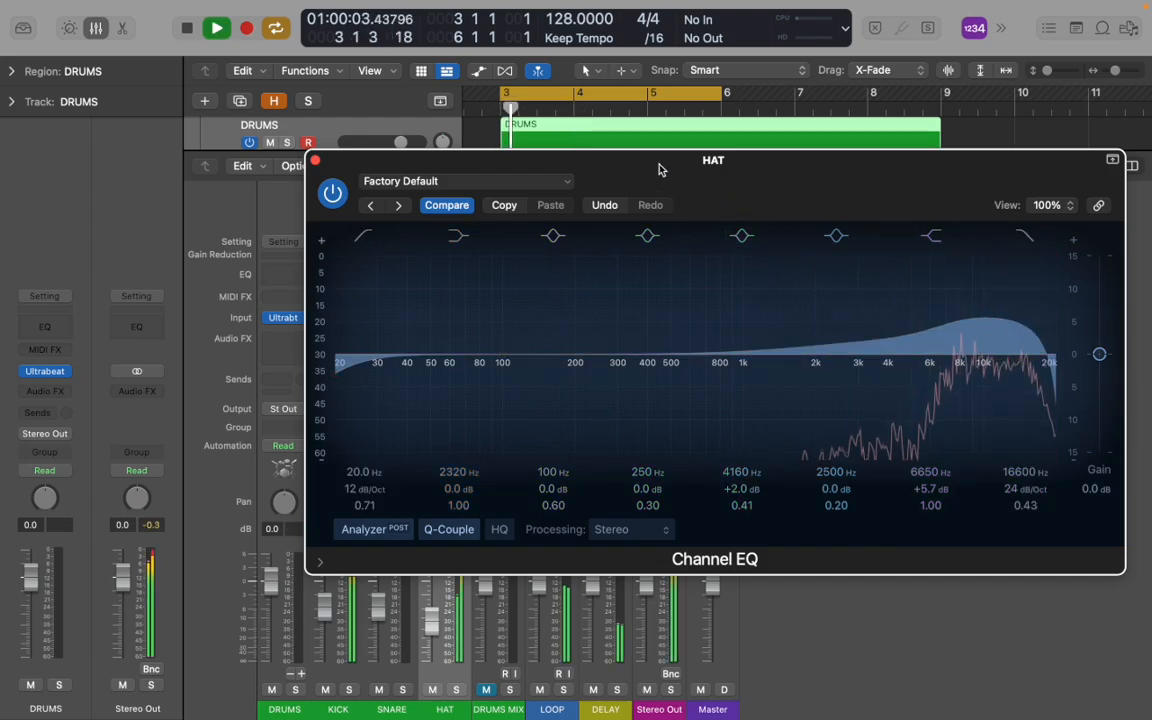
drag(944, 334, 943, 342)
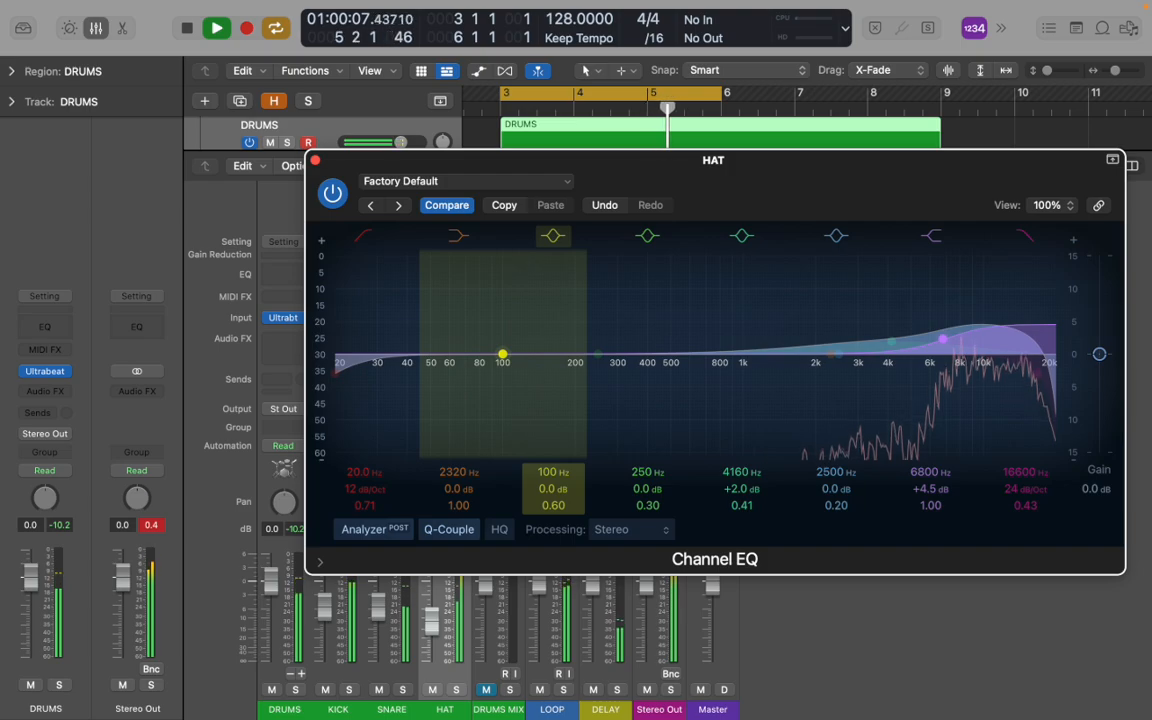
key(space)
click(315, 160)
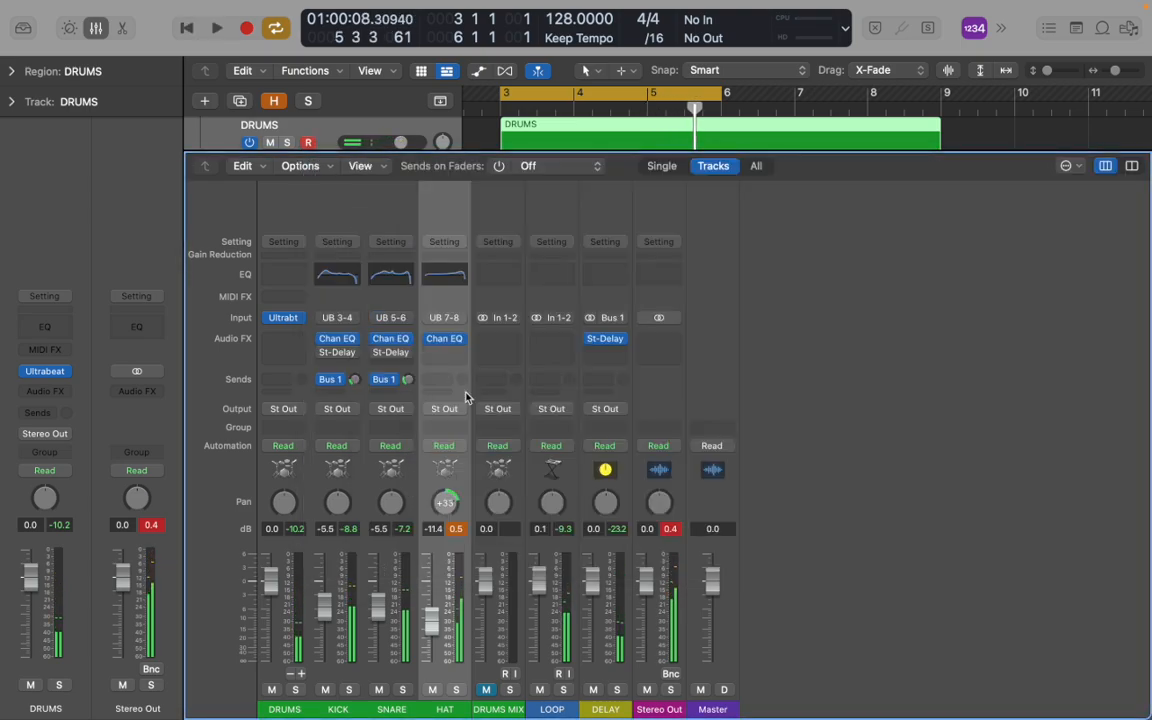
Play from bar 3, raise the SNARE channel's volume to -2.0 dB, and stop playback
click(489, 103)
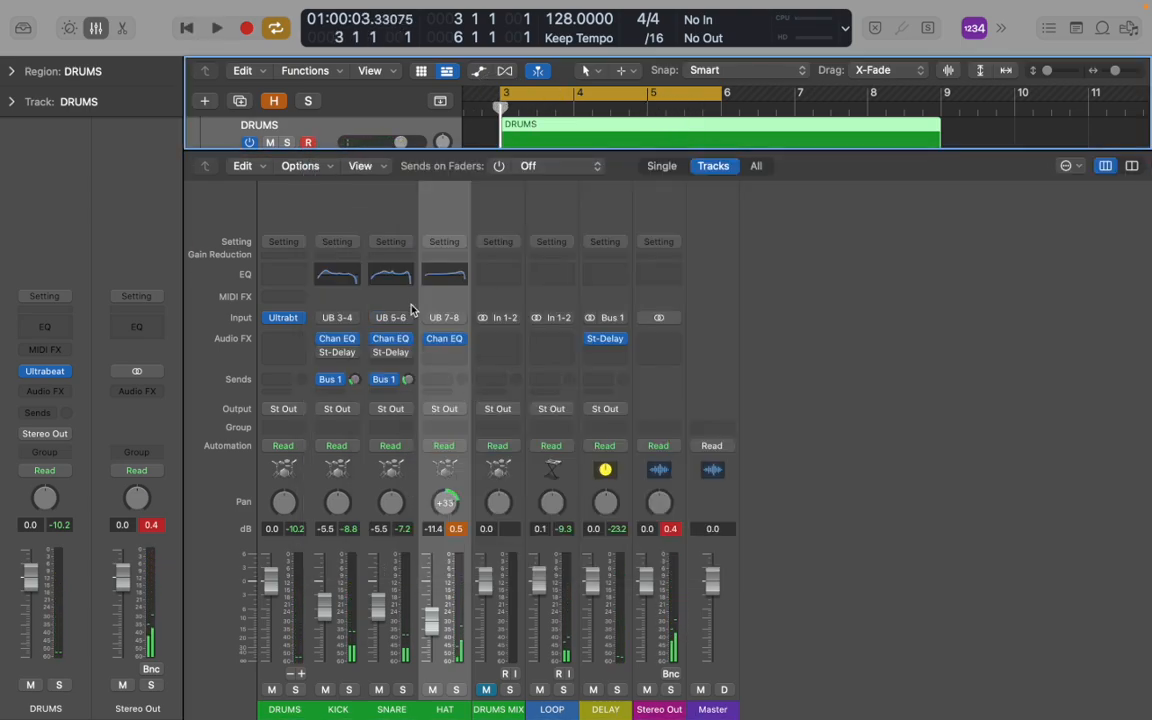
key(space)
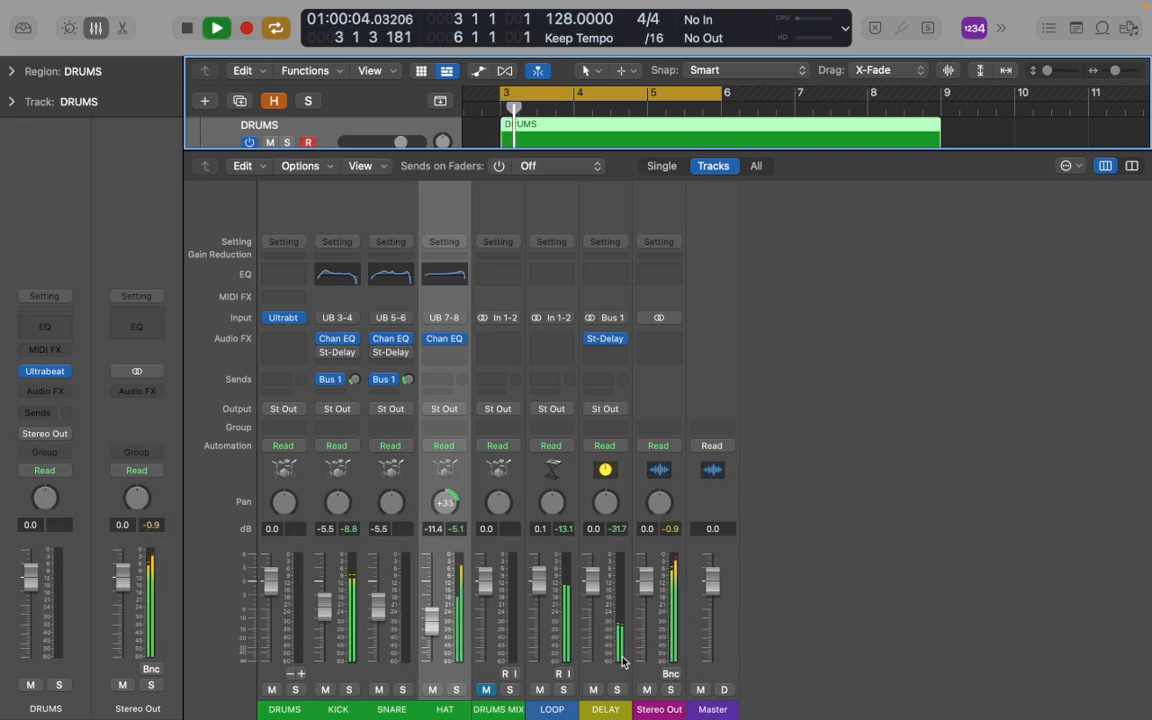
drag(378, 606, 377, 572)
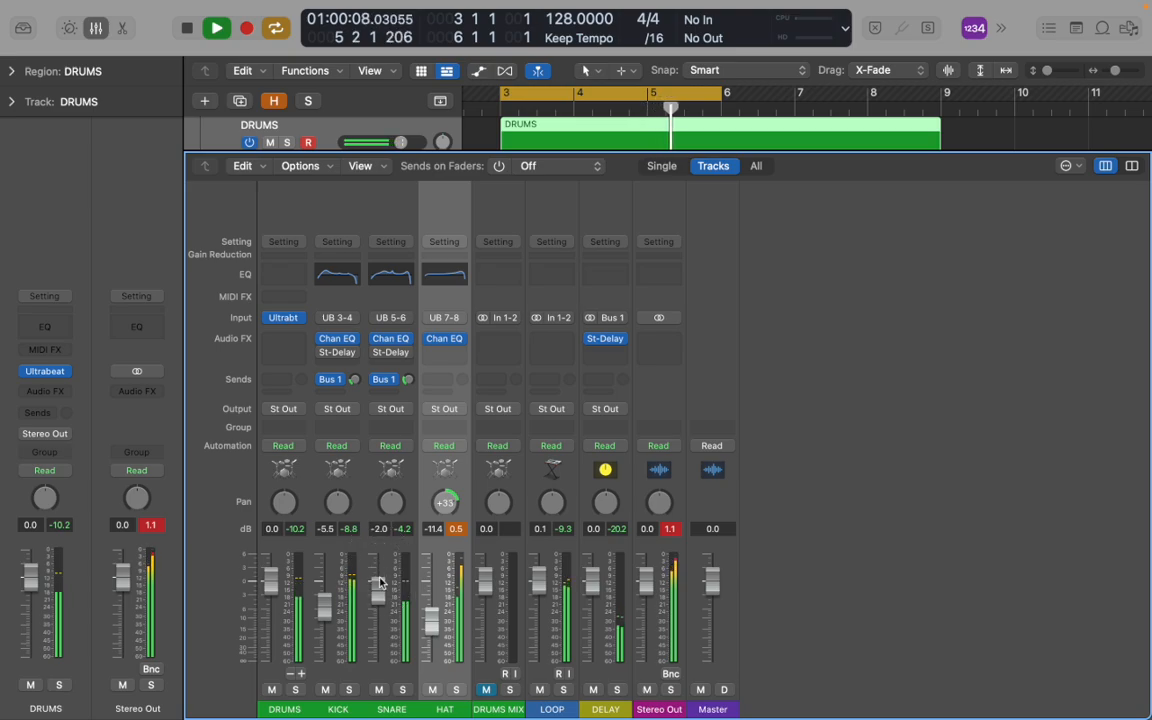
key(space)
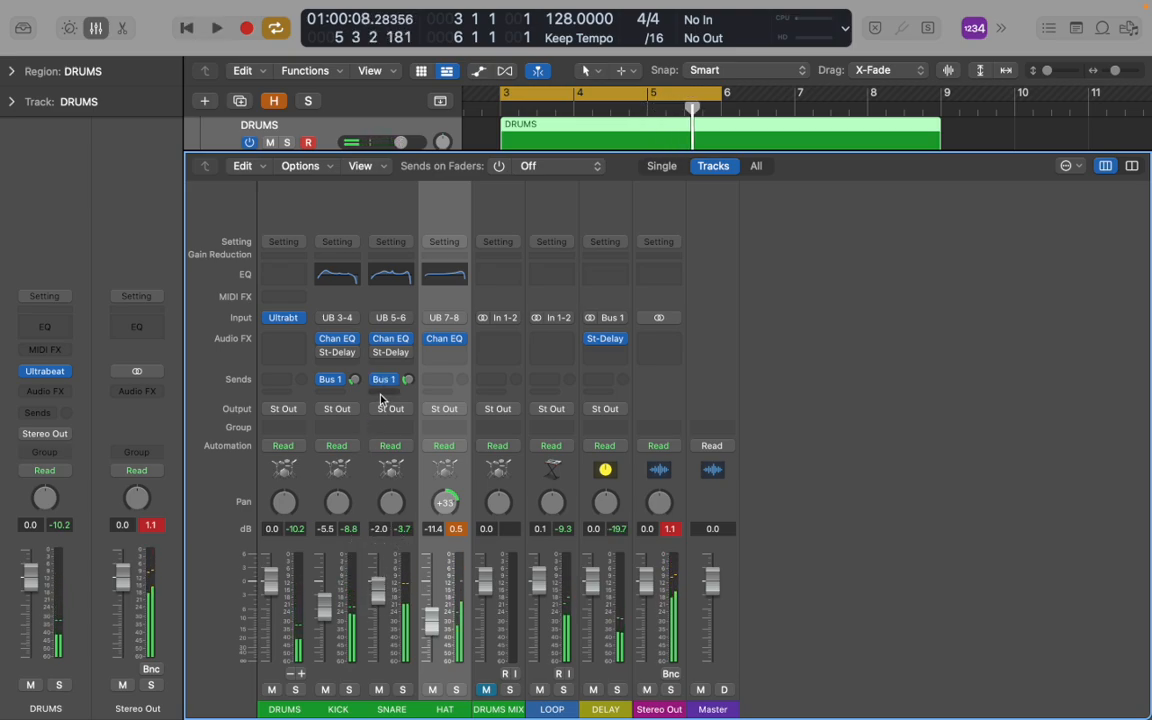
Add a Bus 2 send to the SNARE channel and rename the new aux channel as VERB
click(381, 392)
mouse_move(388, 416)
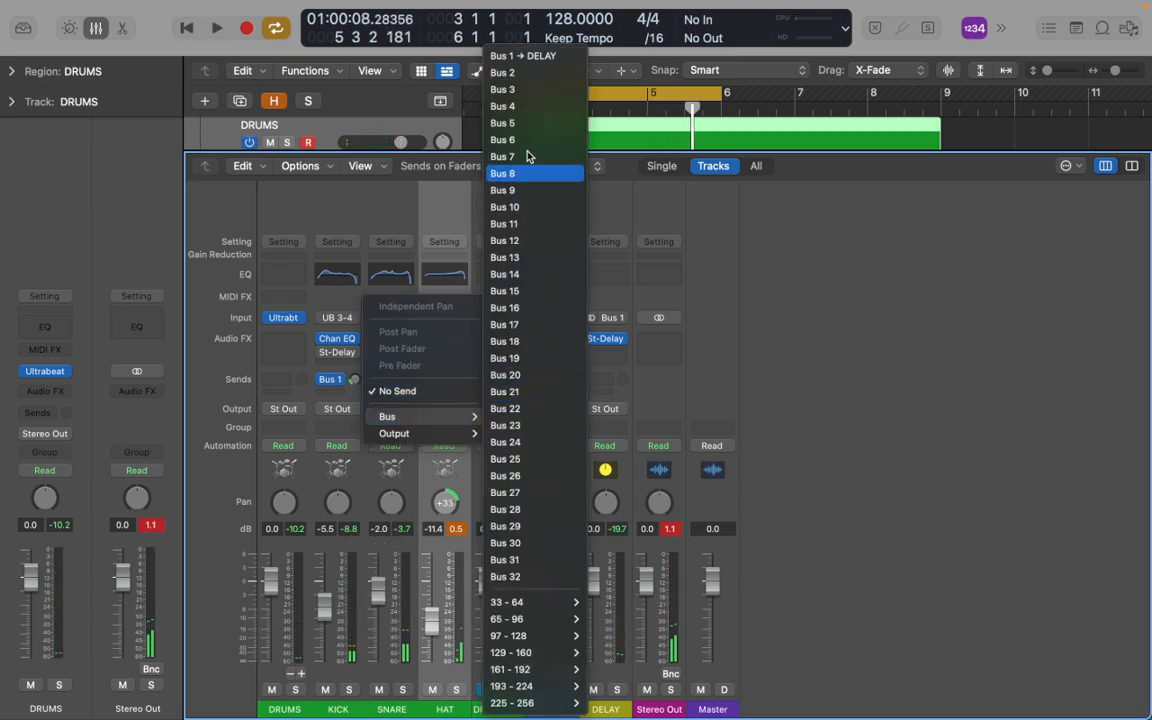
click(528, 74)
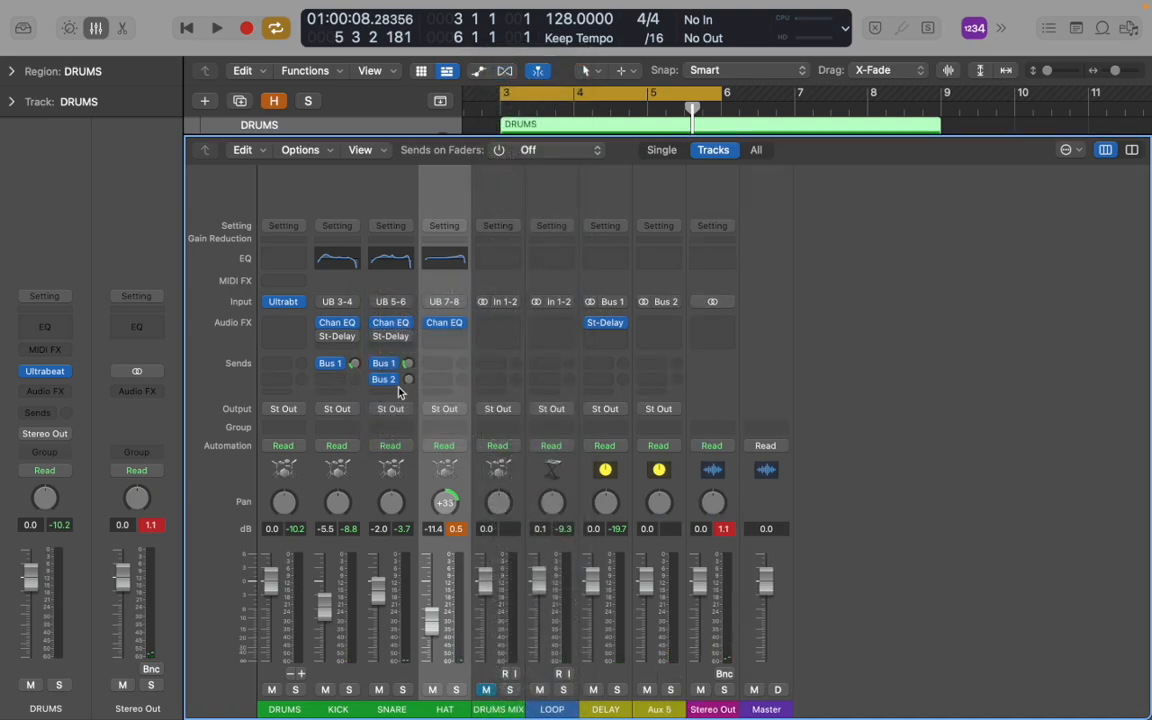
double_click(658, 708)
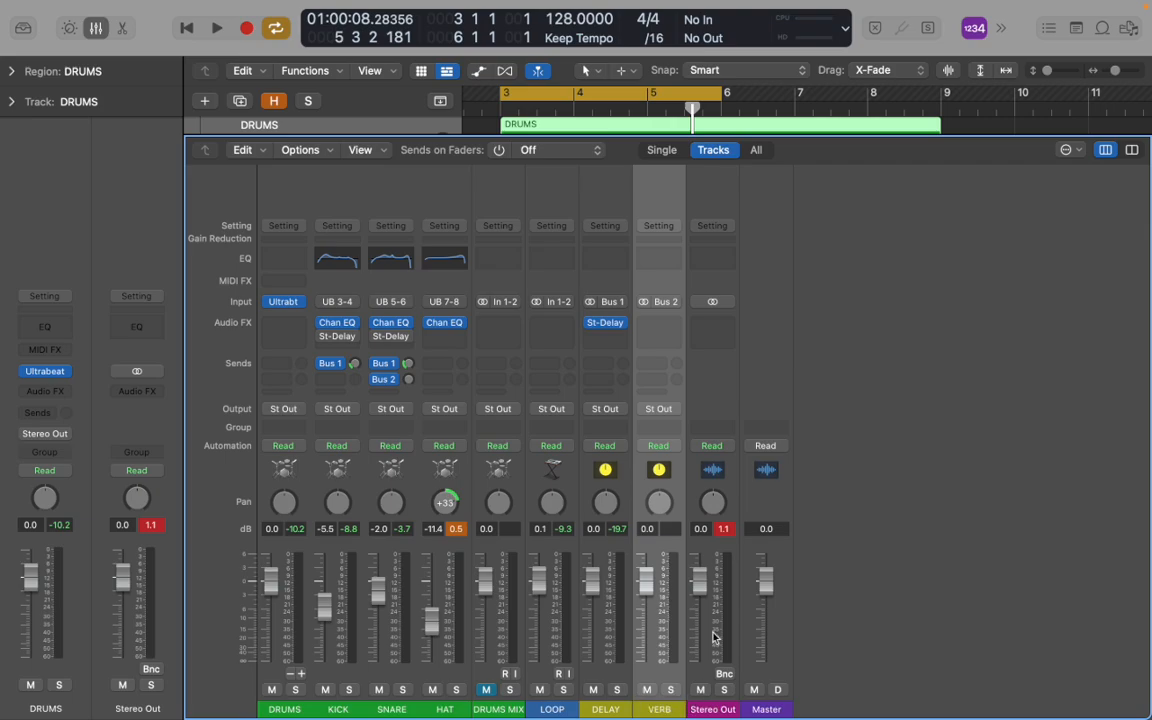
Insert the stereo Space Designer reverb on the VERB channel
click(661, 323)
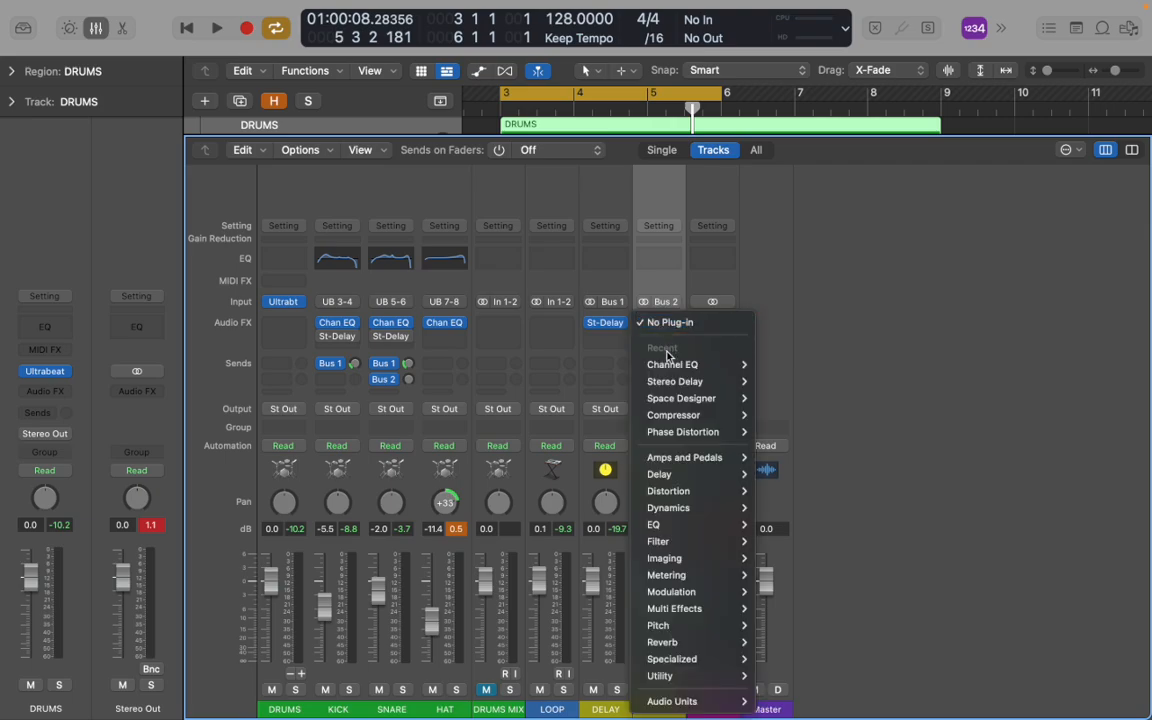
mouse_move(671, 372)
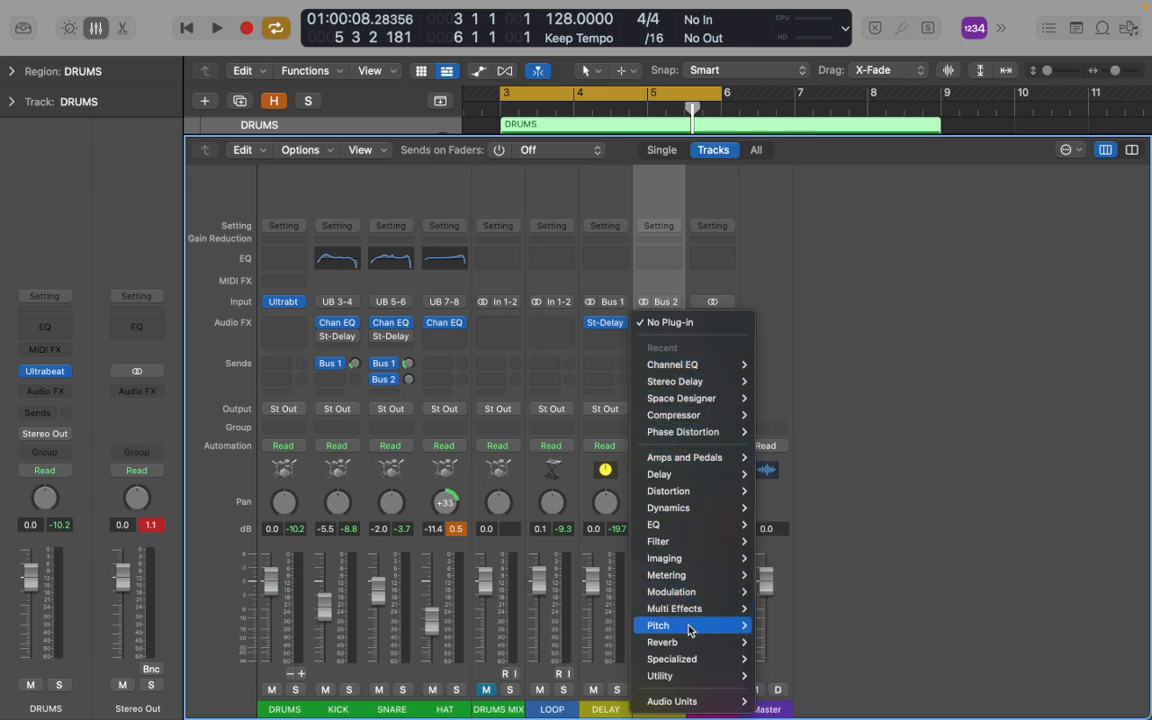
mouse_move(688, 647)
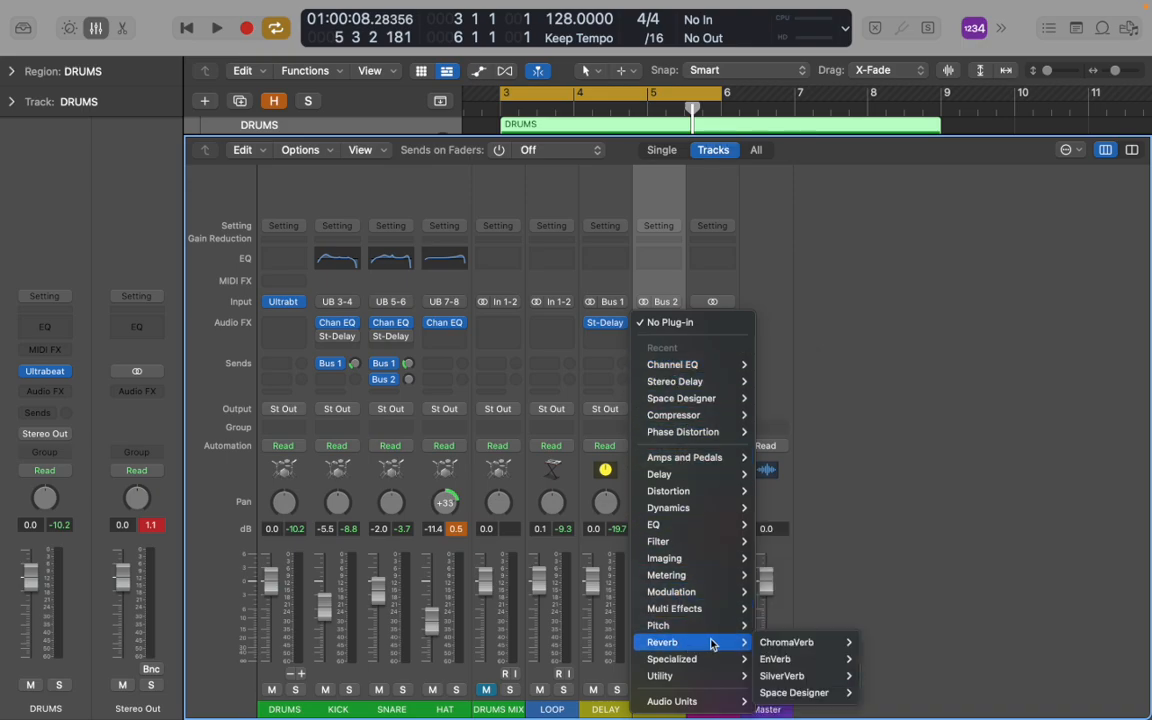
mouse_move(845, 692)
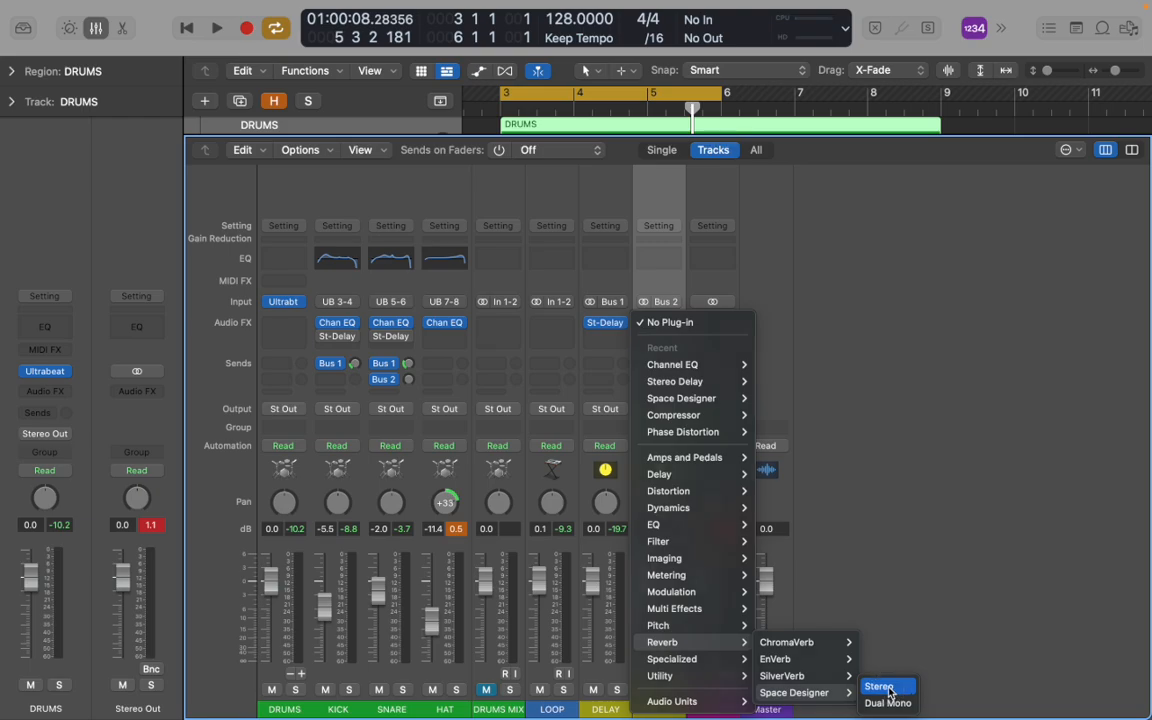
click(889, 692)
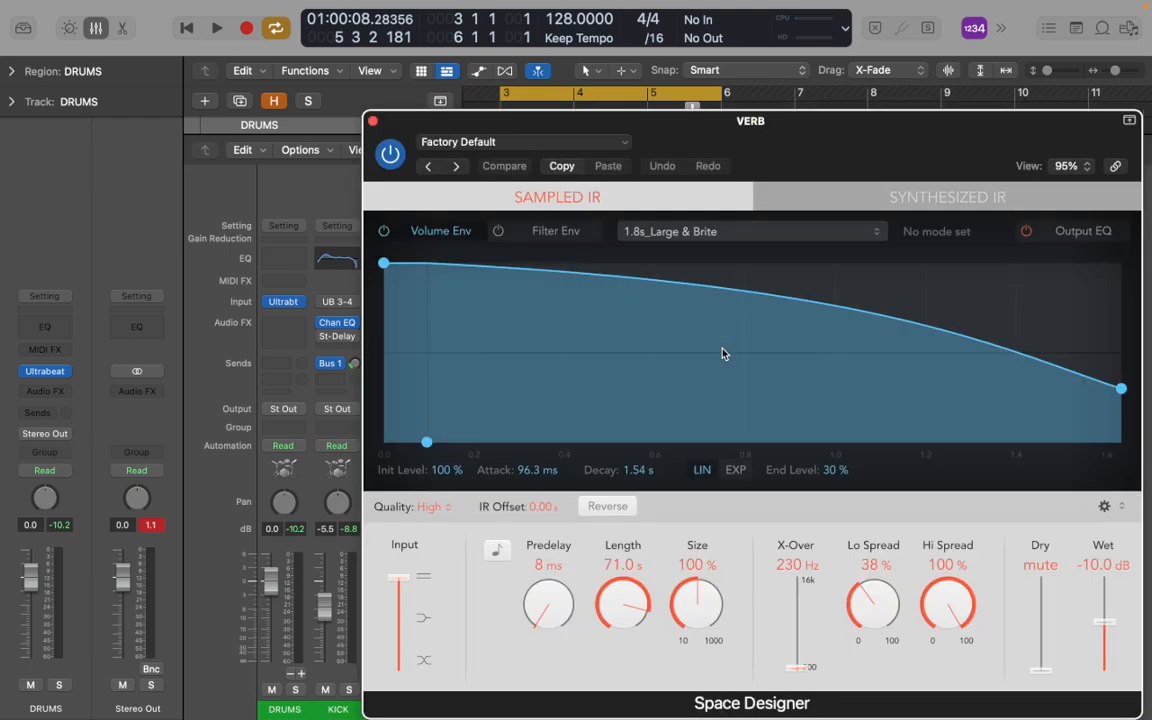
Load the 2.4s_Long Snare impulse response, set Space Designer's Wet level to -8.2 dB during playback, and close it
click(687, 238)
click(731, 236)
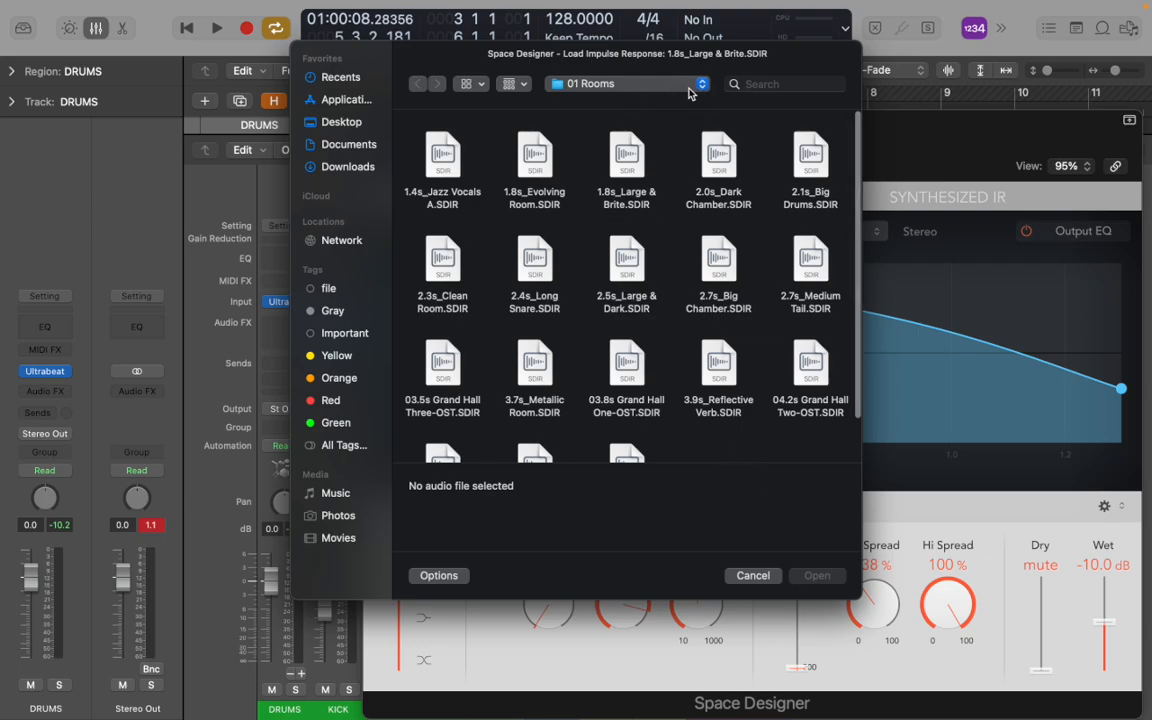
click(540, 266)
click(818, 576)
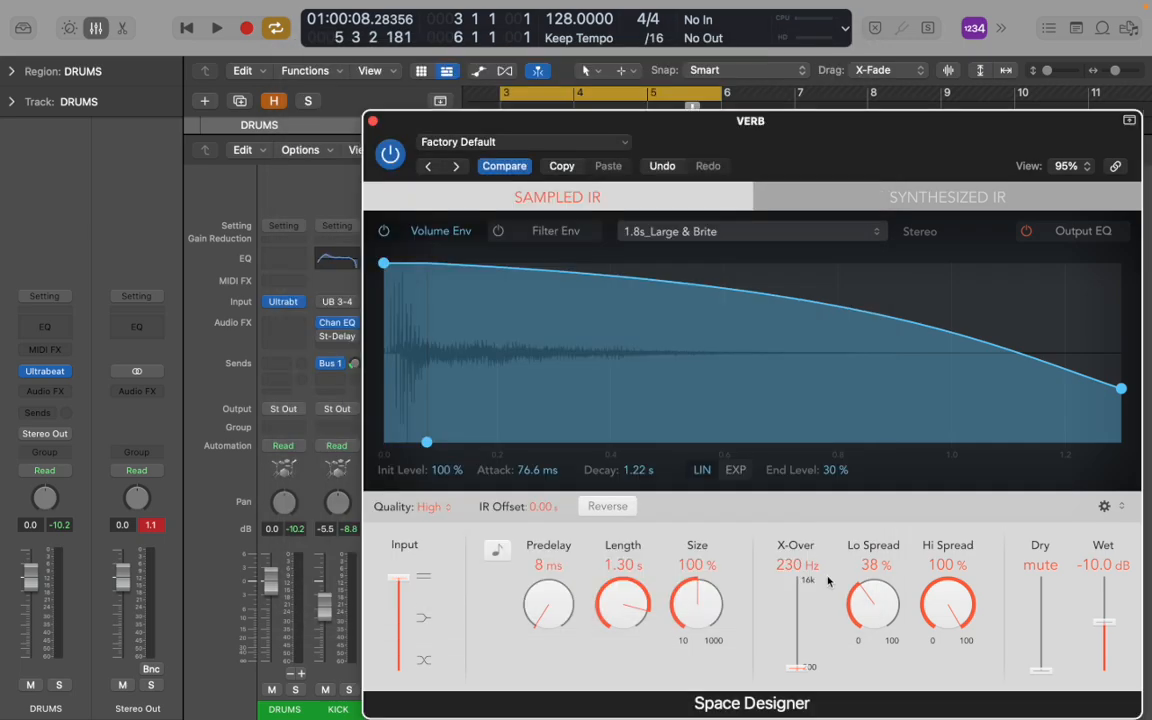
key(space)
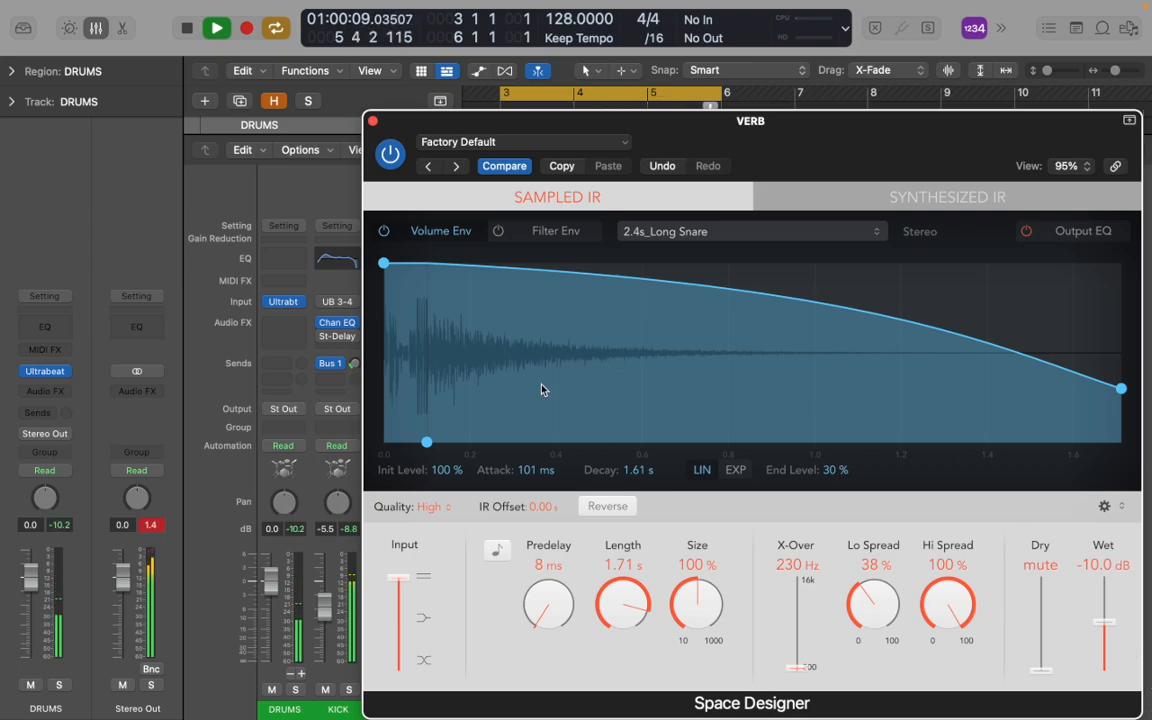
mouse_move(1105, 622)
mouse_down()
mouse_move(1101, 587)
mouse_move(1100, 625)
mouse_move(1100, 614)
mouse_up()
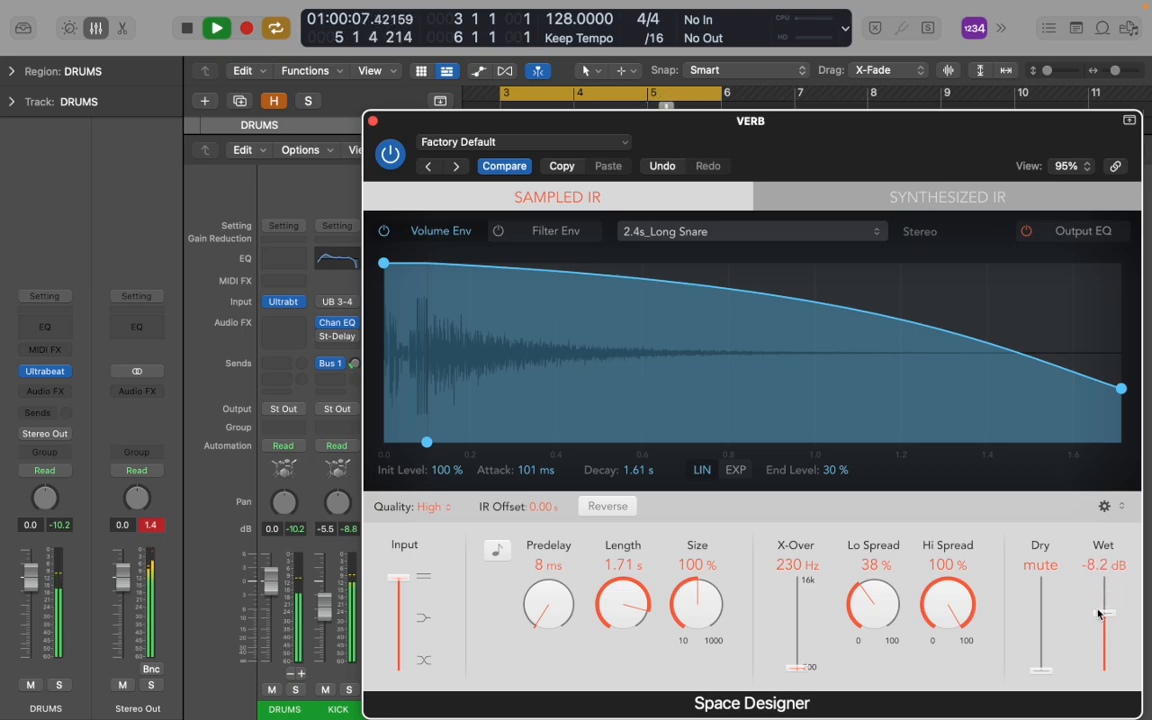
click(373, 122)
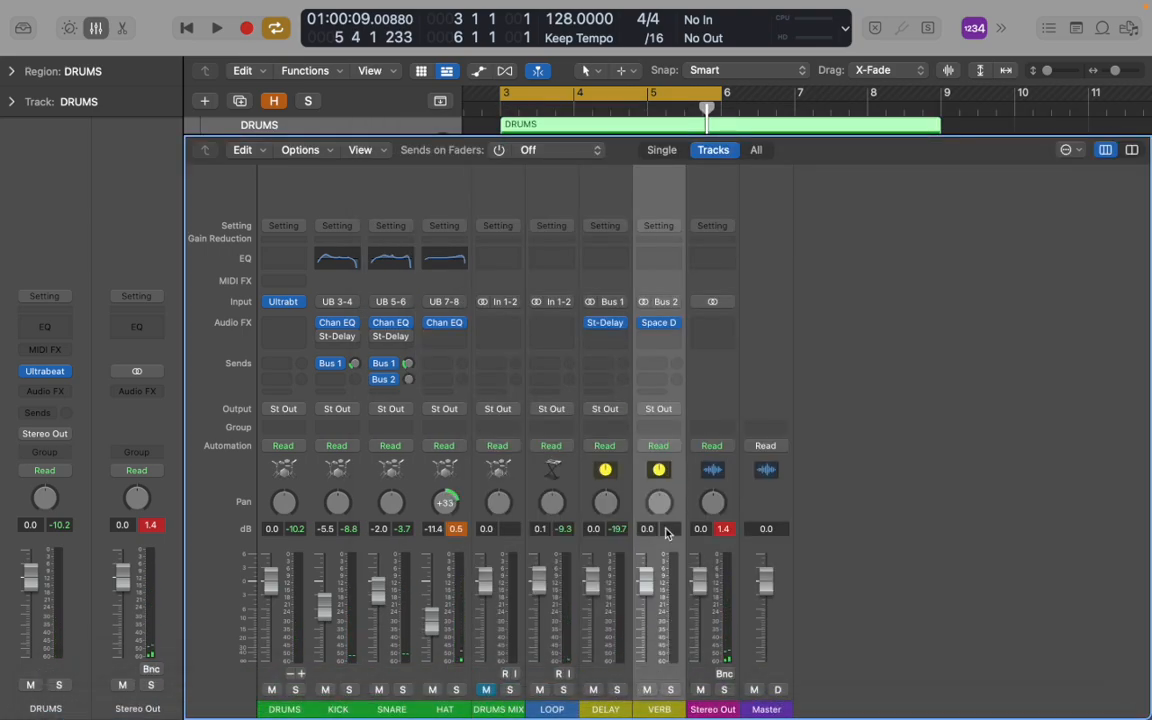
Play from bar 3, raise the SNARE channel's Bus 2 send to 0.3 dB and lower the VERB channel's volume to -15.2 dB
mouse_move(408, 383)
mouse_down()
mouse_move(407, 353)
mouse_move(424, 381)
mouse_move(406, 385)
mouse_move(407, 366)
mouse_move(411, 396)
mouse_up()
double_click(508, 108)
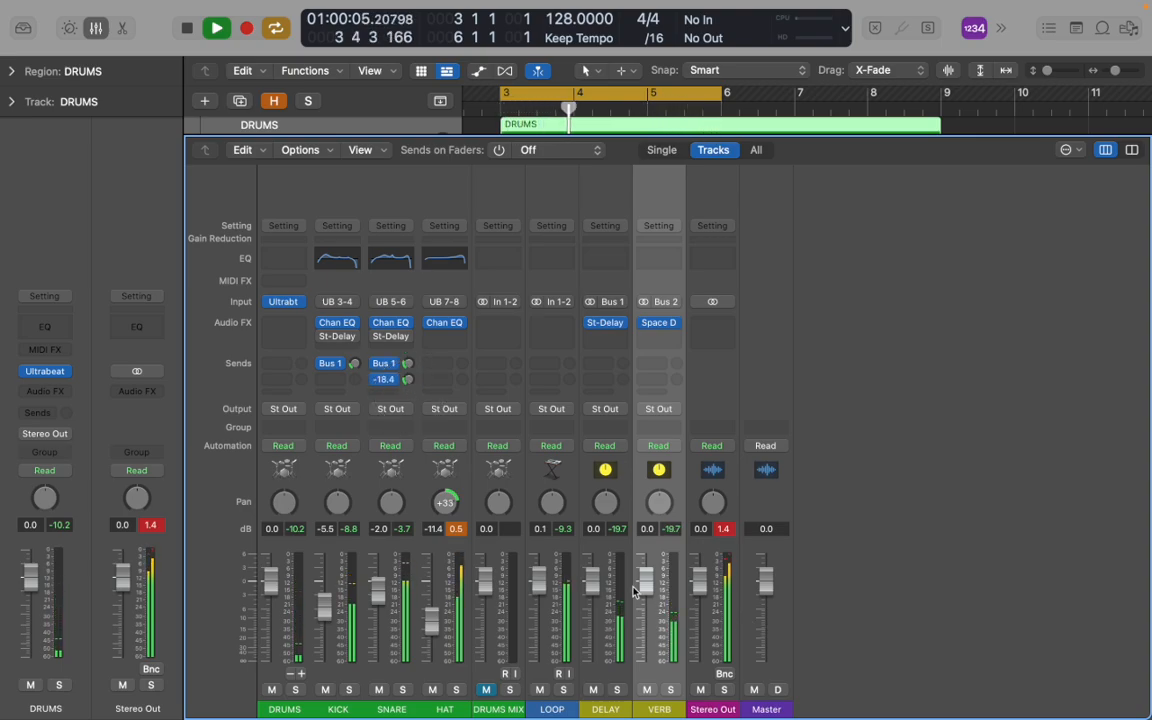
drag(633, 591, 647, 616)
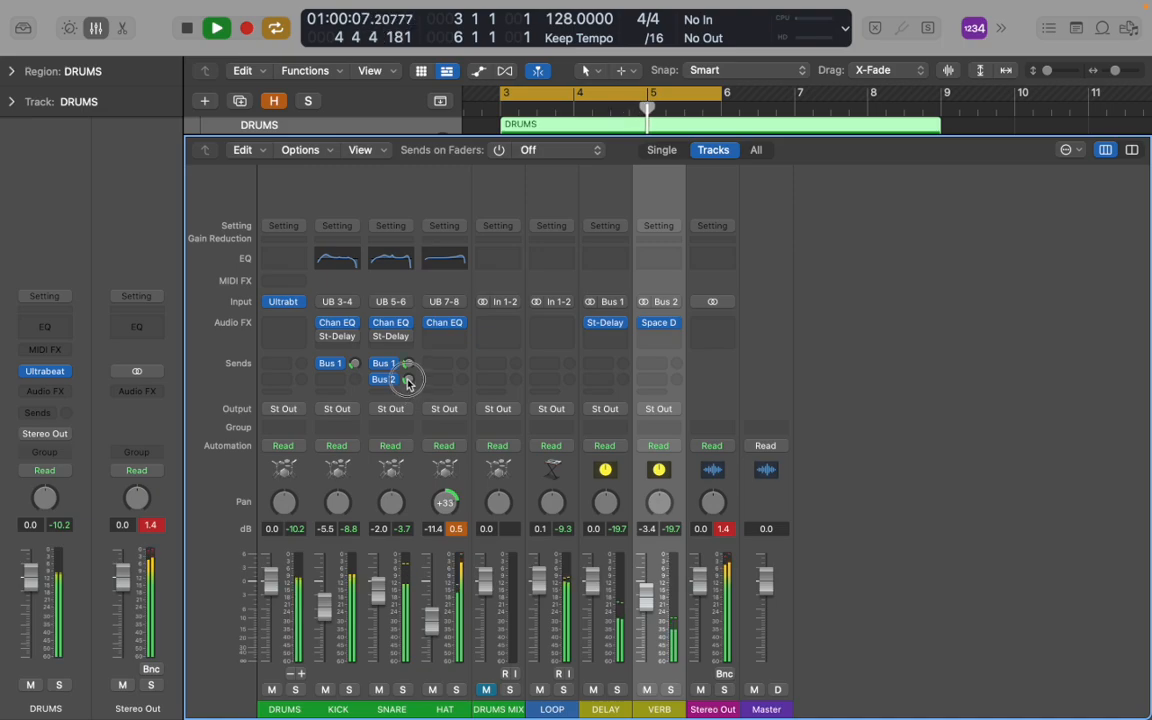
drag(406, 378, 412, 339)
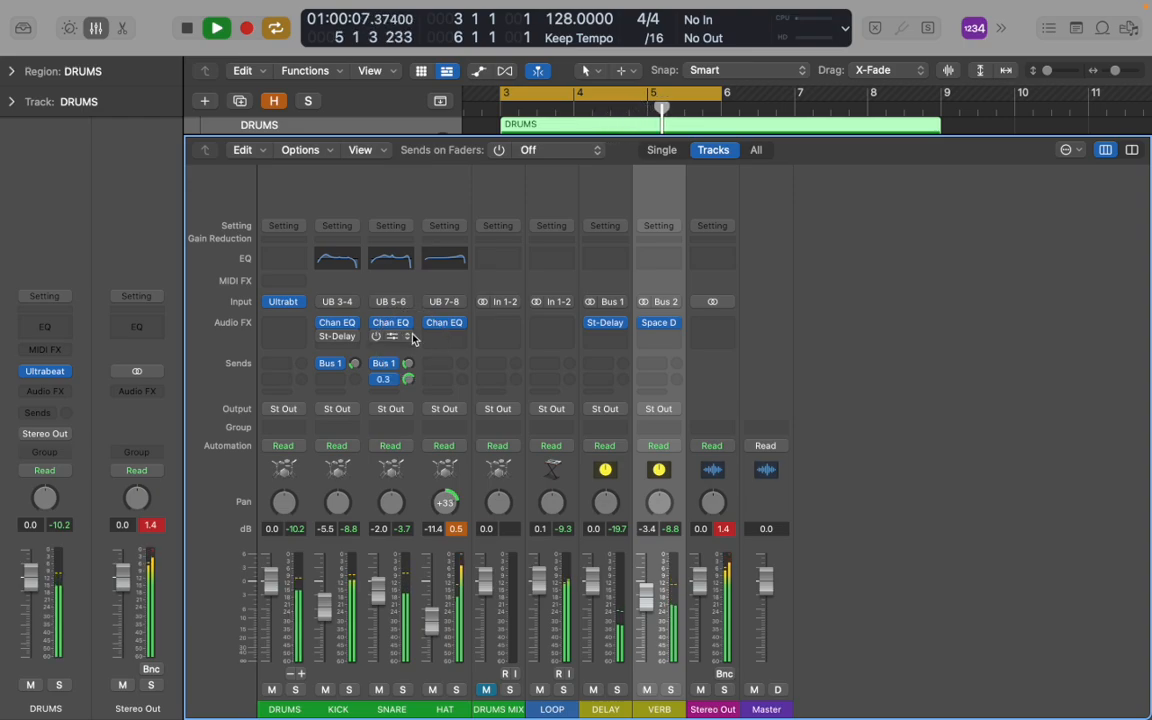
drag(646, 598, 654, 654)
Hide the mixer, stop playback and turn off the cycle range over the arrangement
click(437, 398)
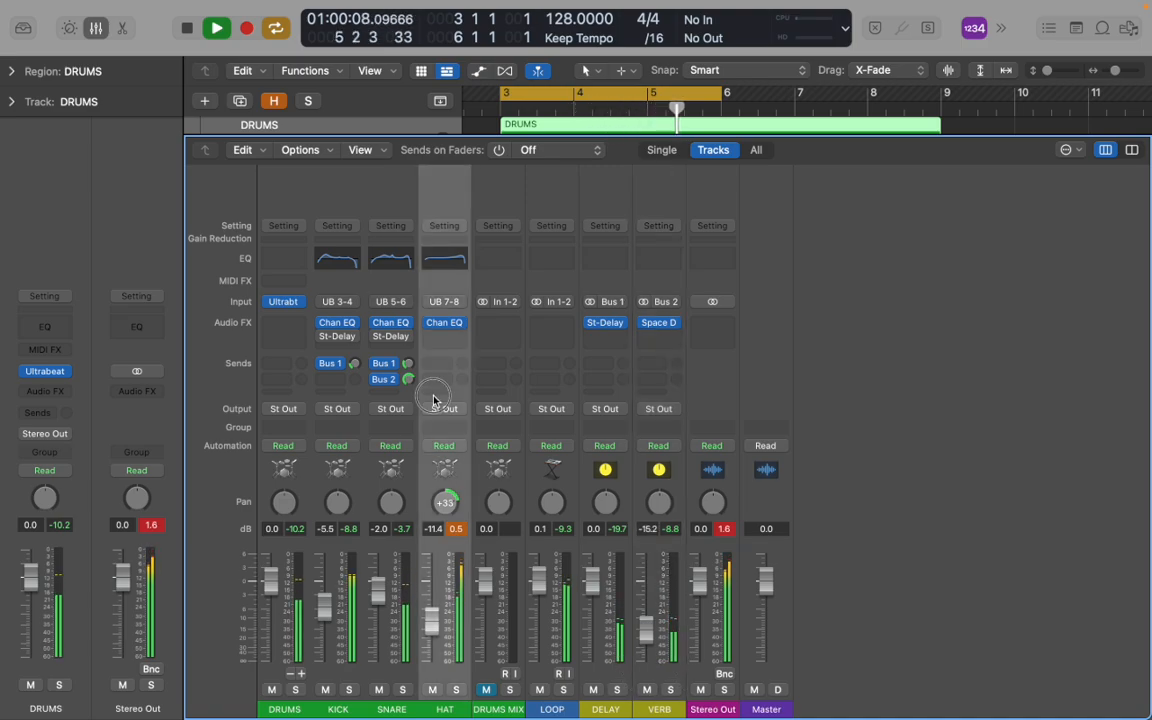
key(x)
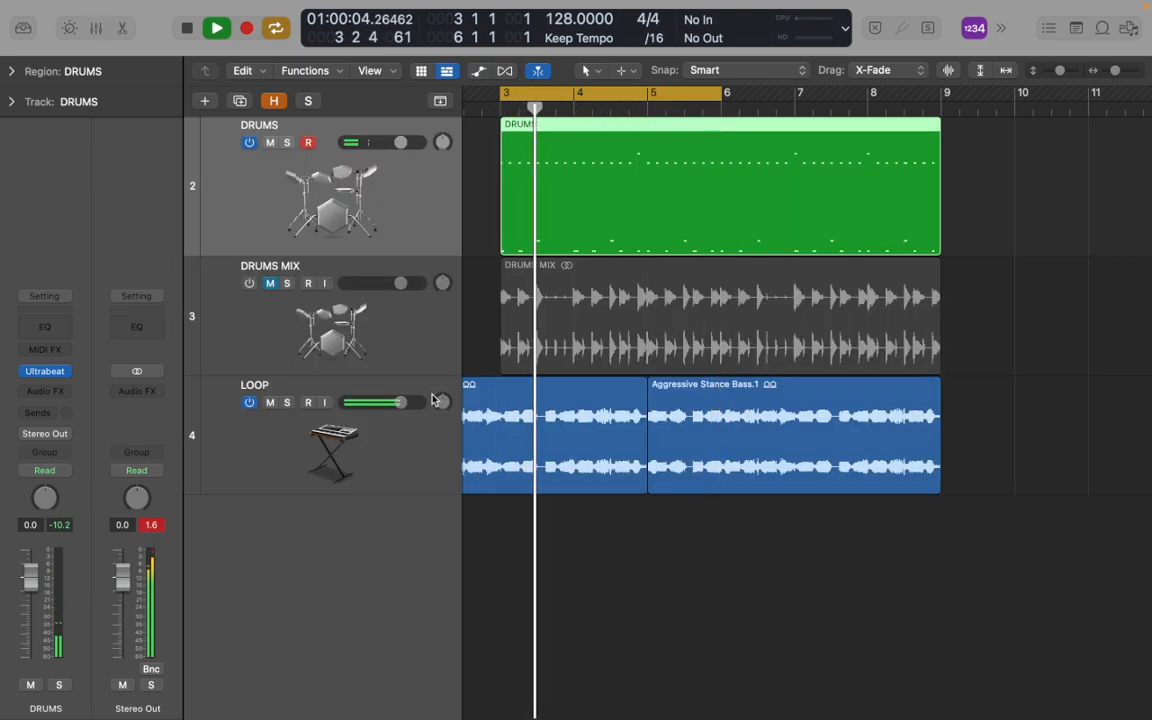
key(space)
click(552, 223)
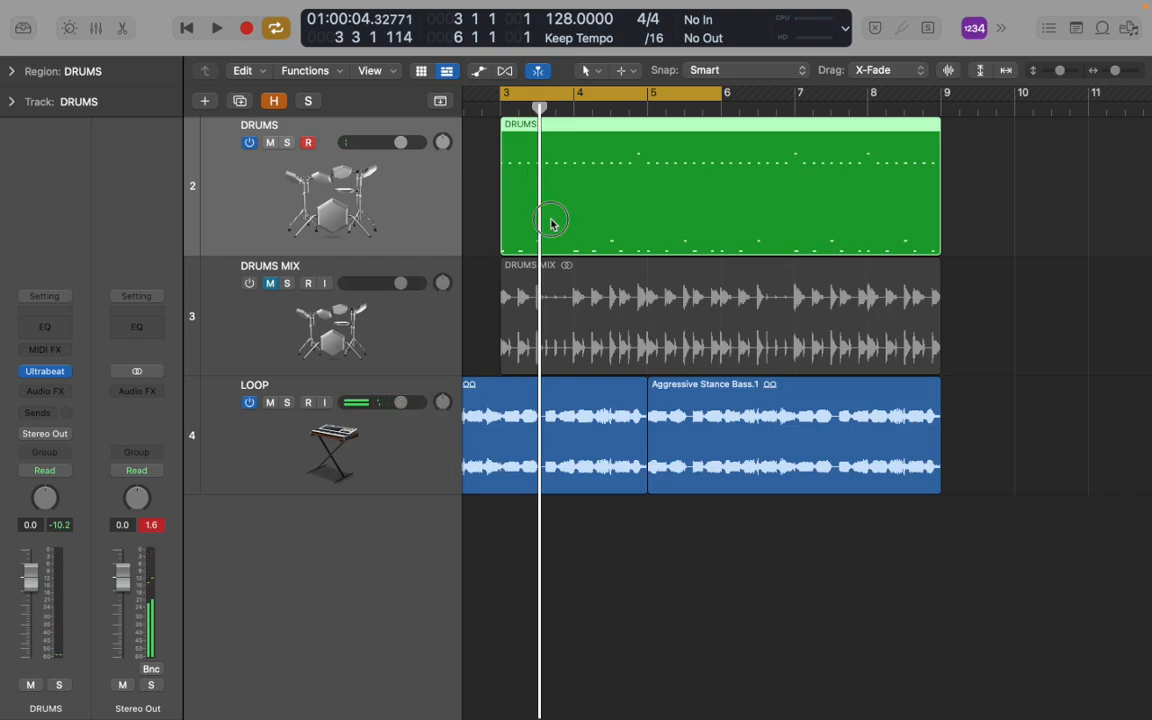
scroll(551, 224, left, 3)
scroll(551, 224, down, 4)
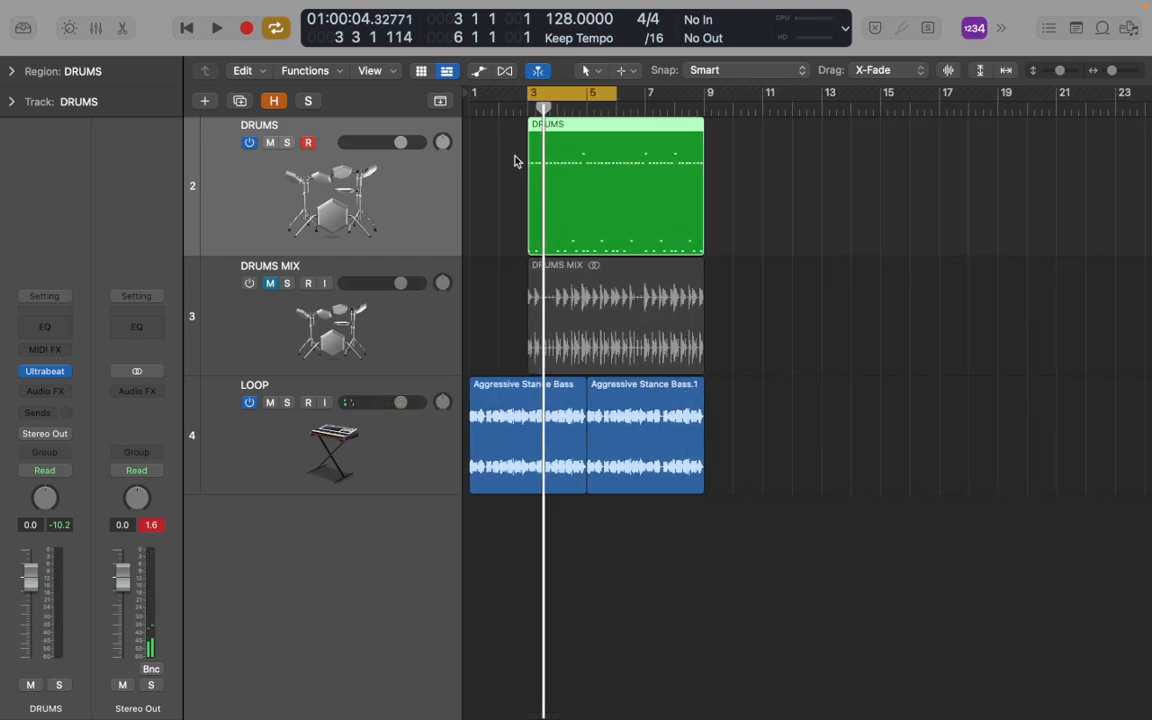
click(565, 94)
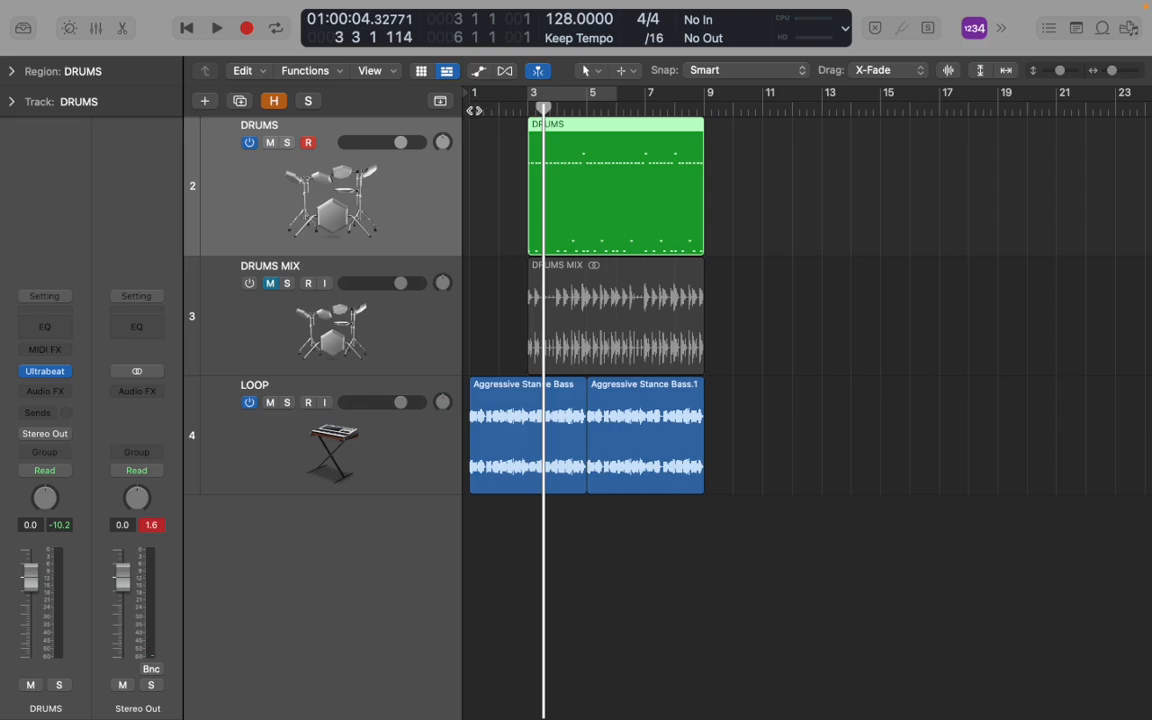
Play the arrangement from bar 1 to the end, briefly reveal the hidden tracks, and return the playhead to the start
key(Return)
key(space)
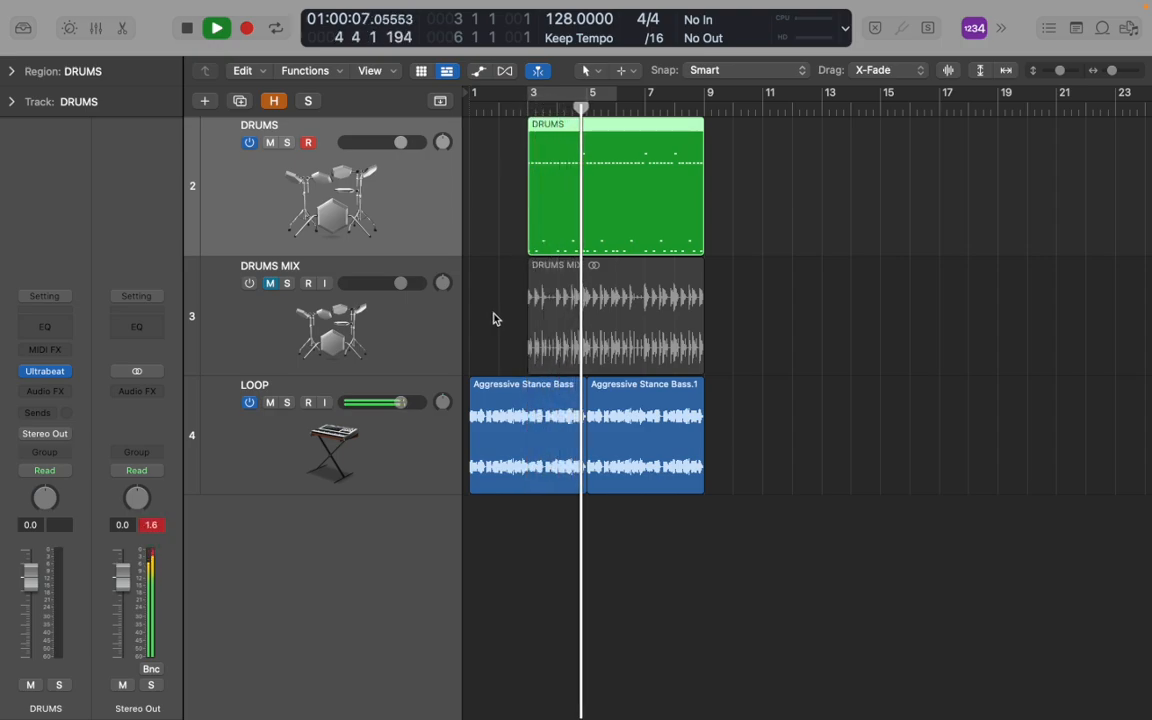
click(445, 335)
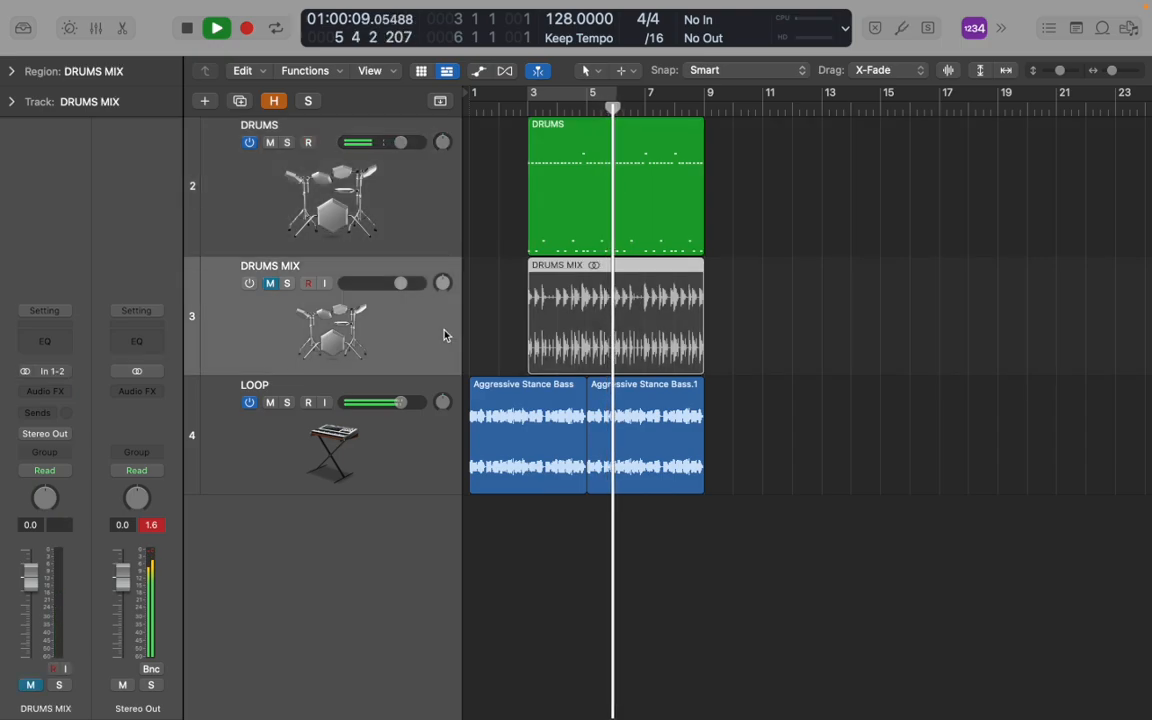
key(h)
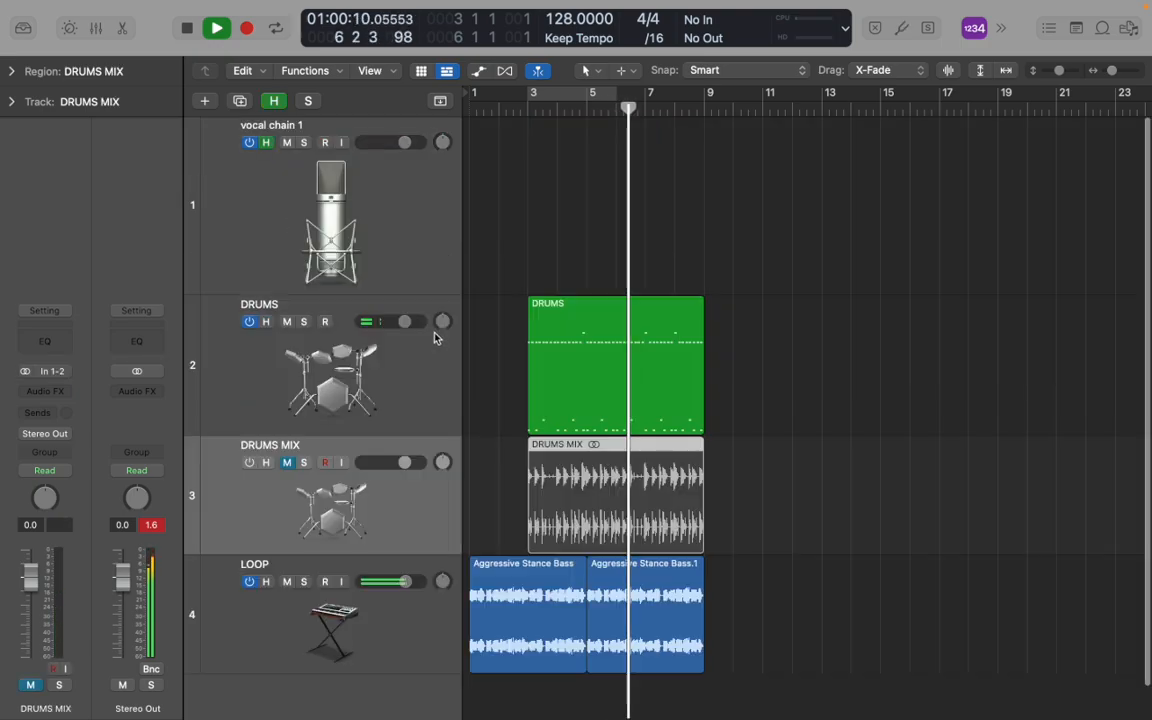
click(273, 101)
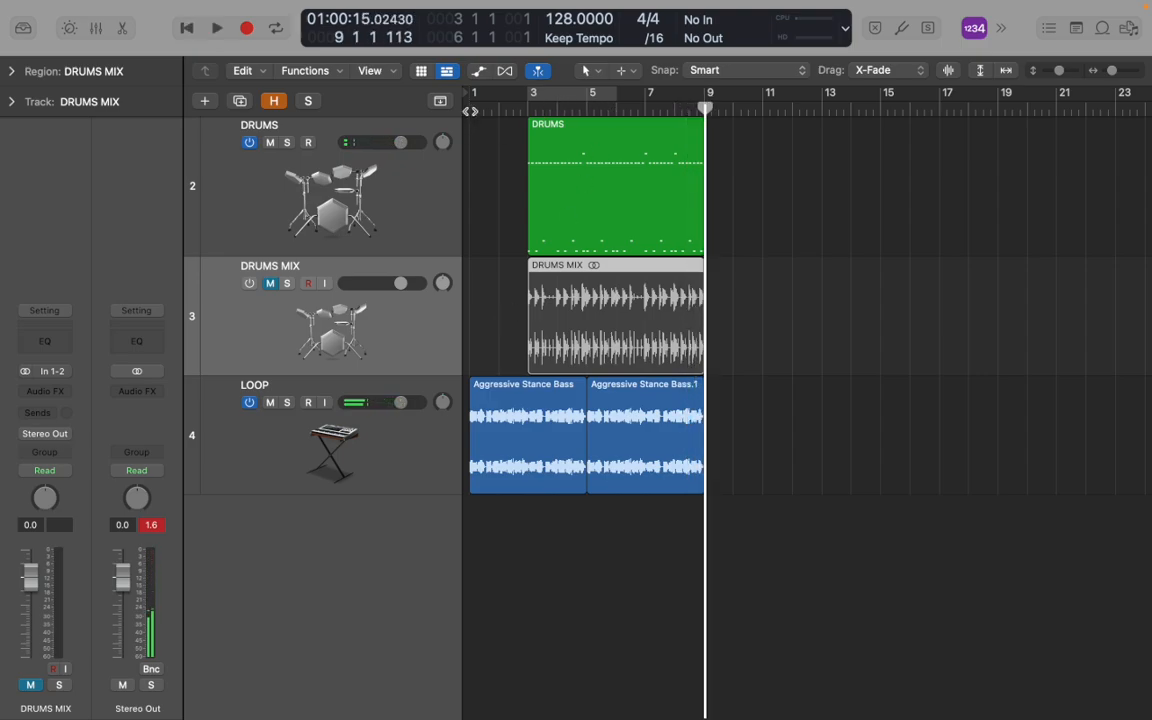
click(470, 109)
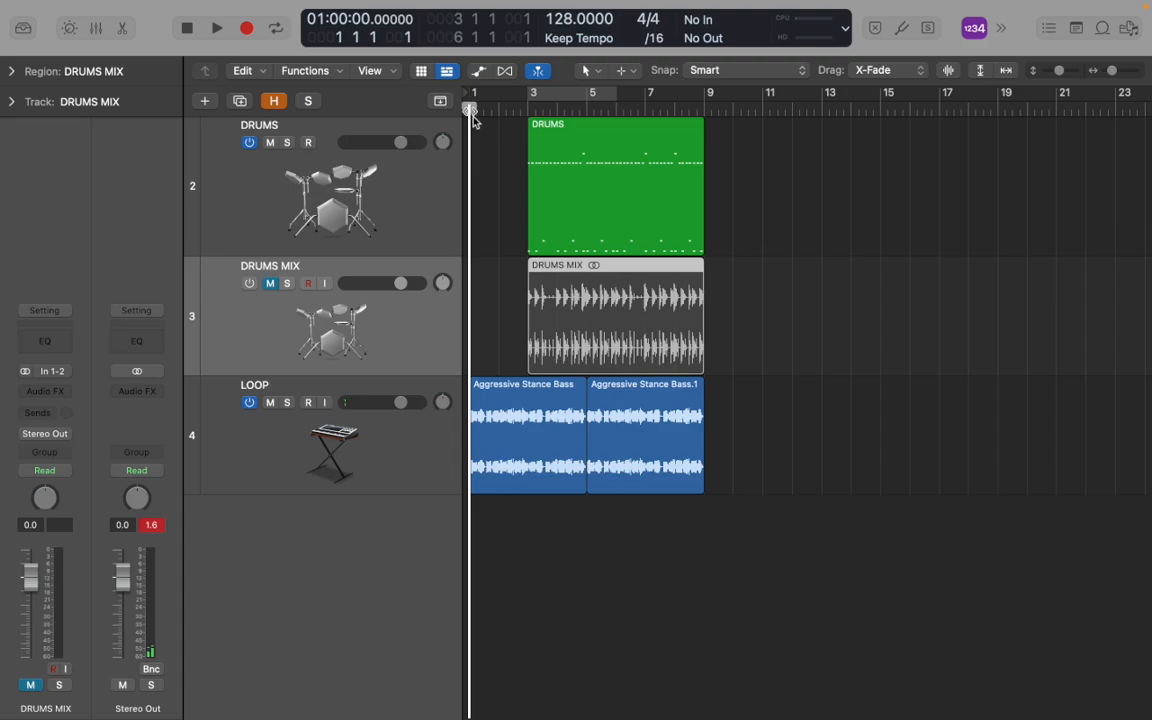
Show the Apple Loops browser with the LOOP track selected and move the playhead to bar 3
click(438, 444)
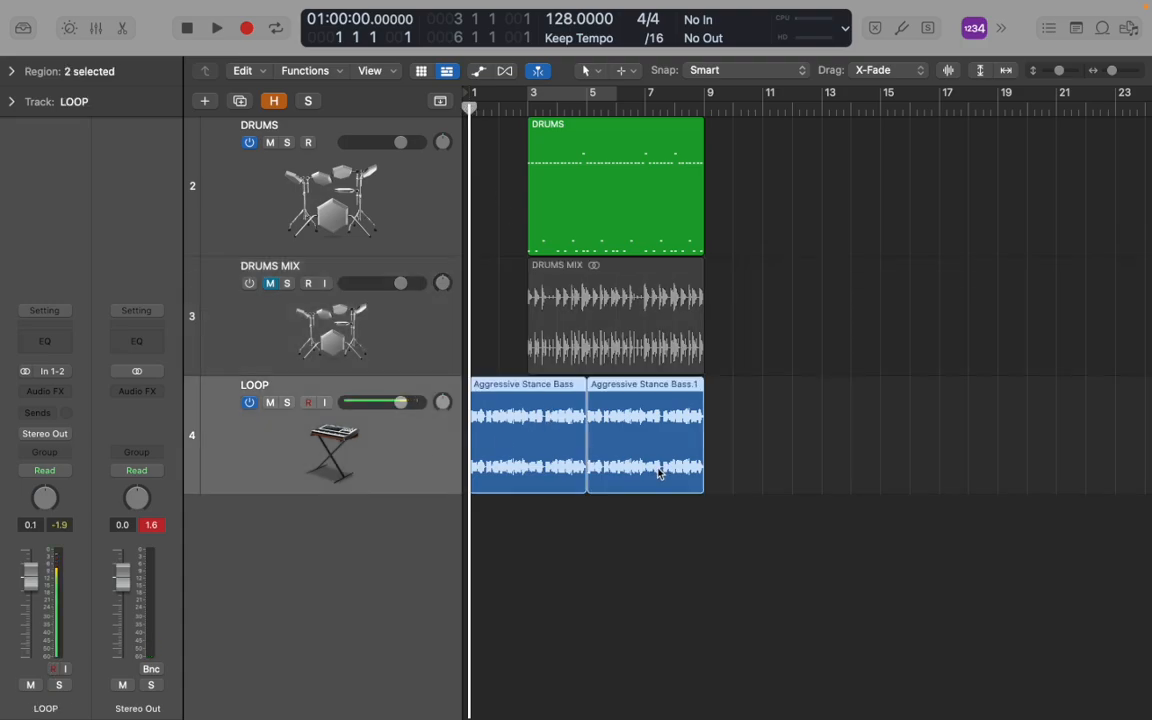
key(o)
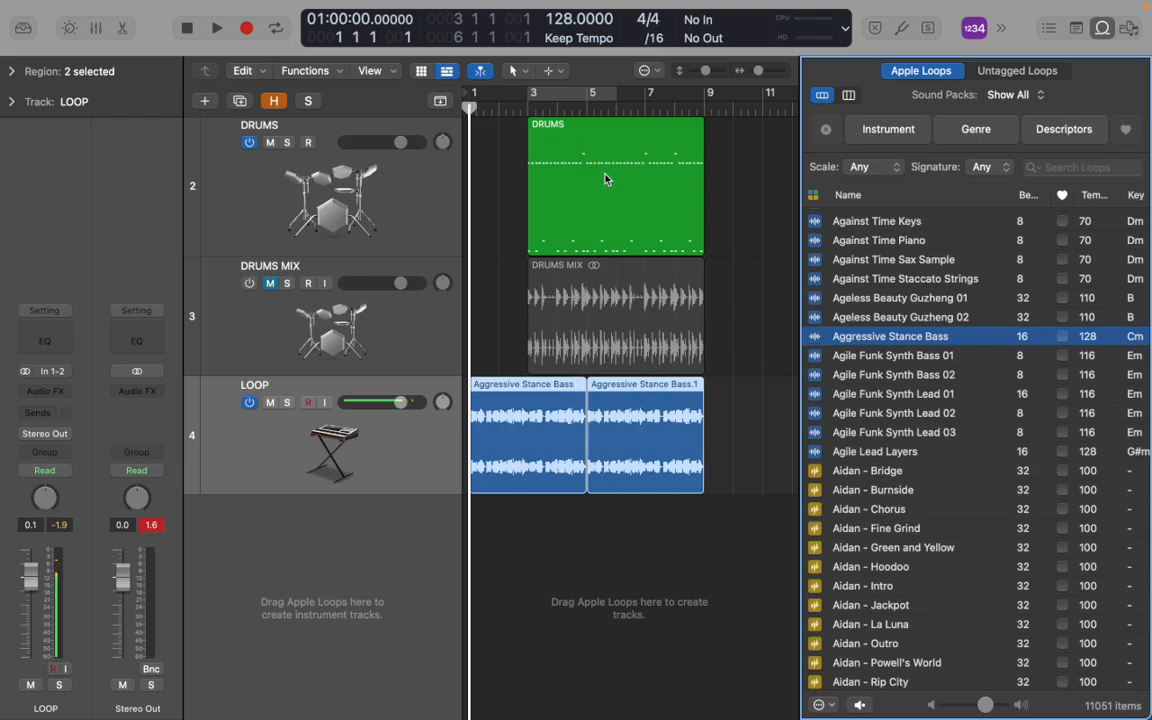
click(529, 105)
Load the Epic Electro drum kit into the DRUMS track's Ultrabeat and close its window
click(338, 215)
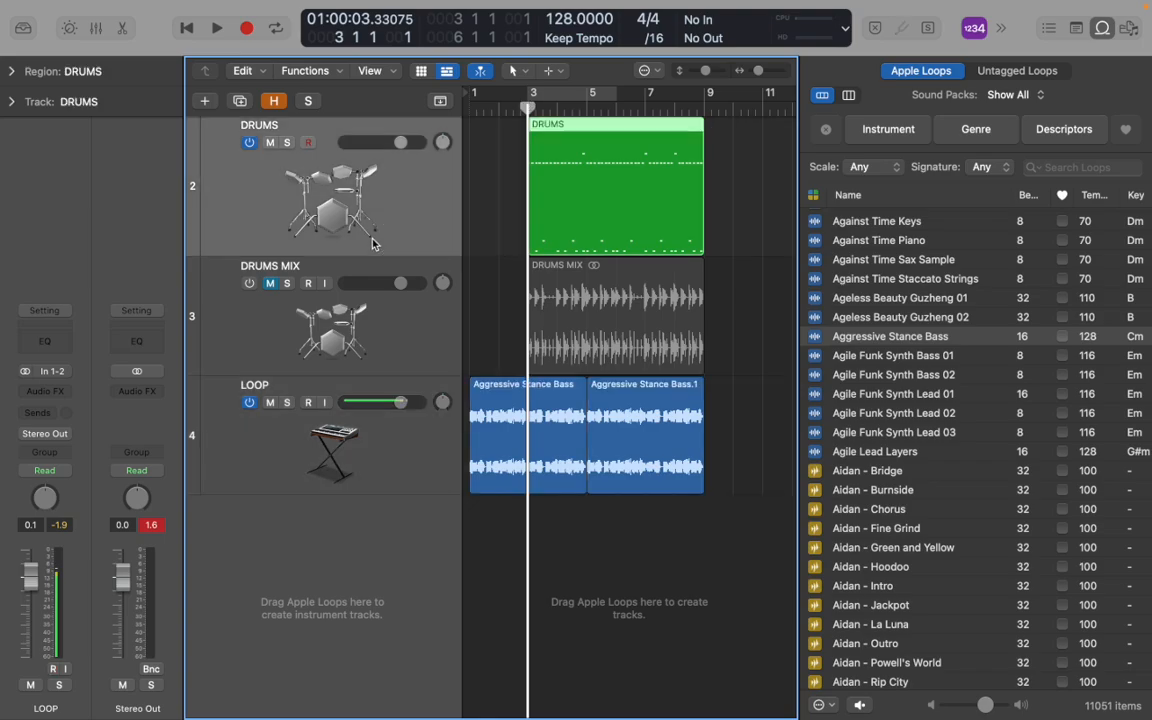
click(46, 371)
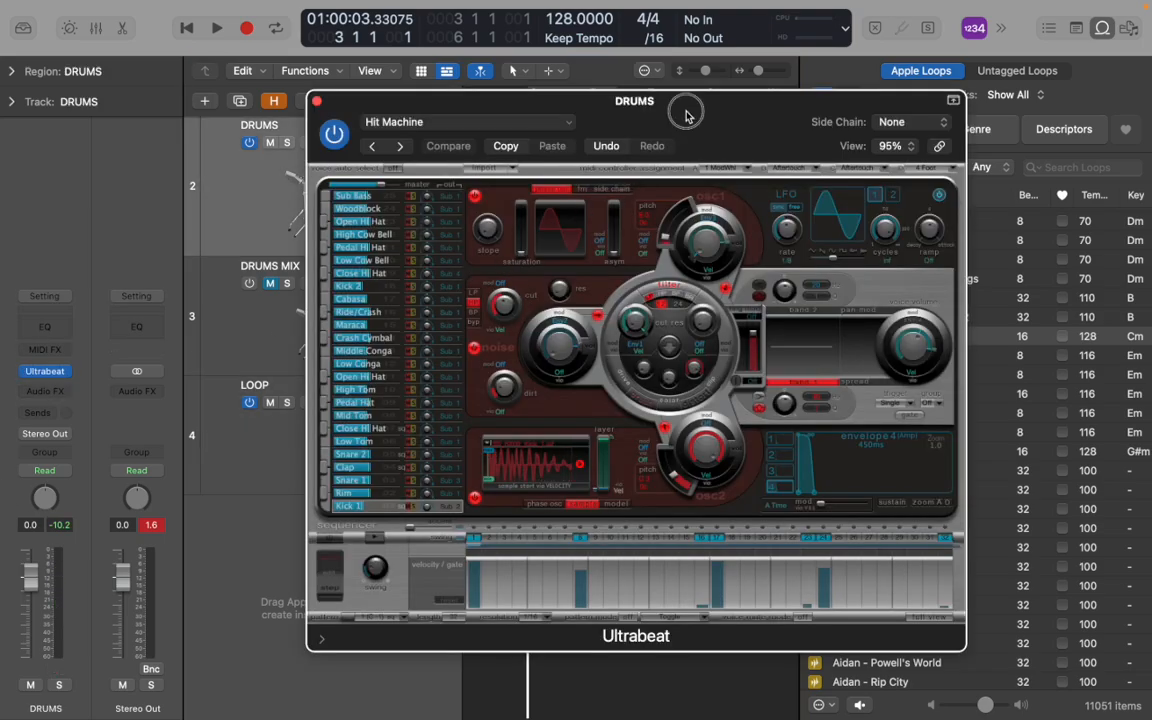
drag(686, 114, 618, 157)
click(502, 166)
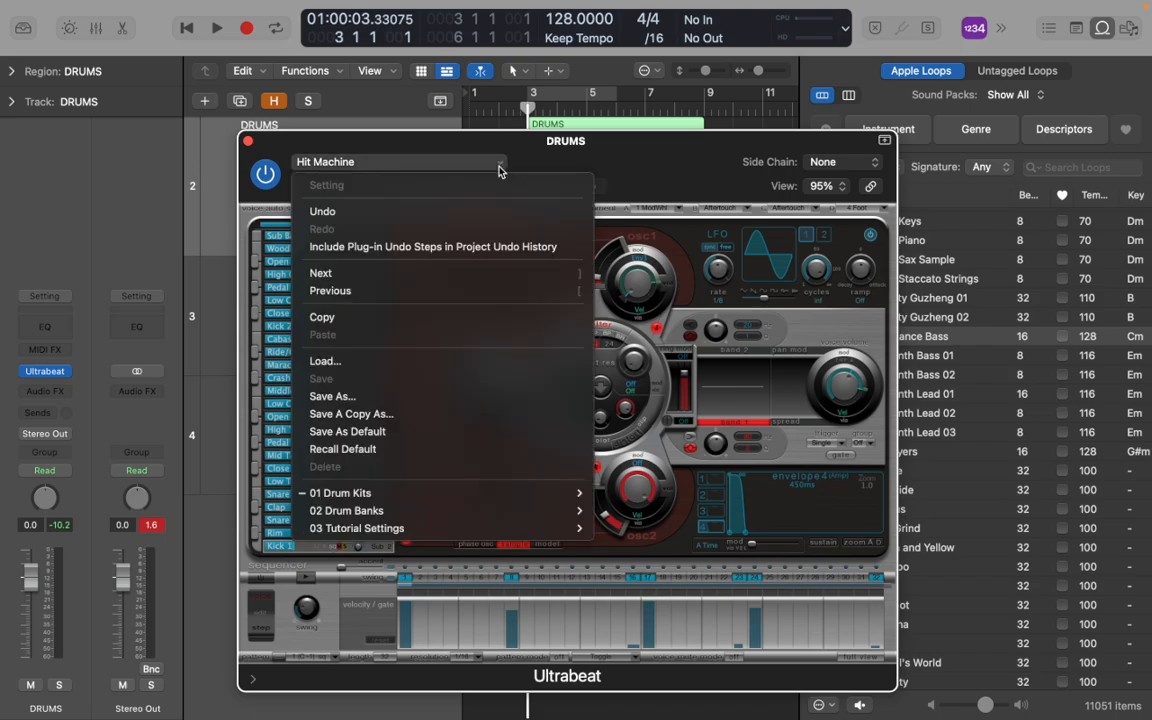
mouse_move(437, 498)
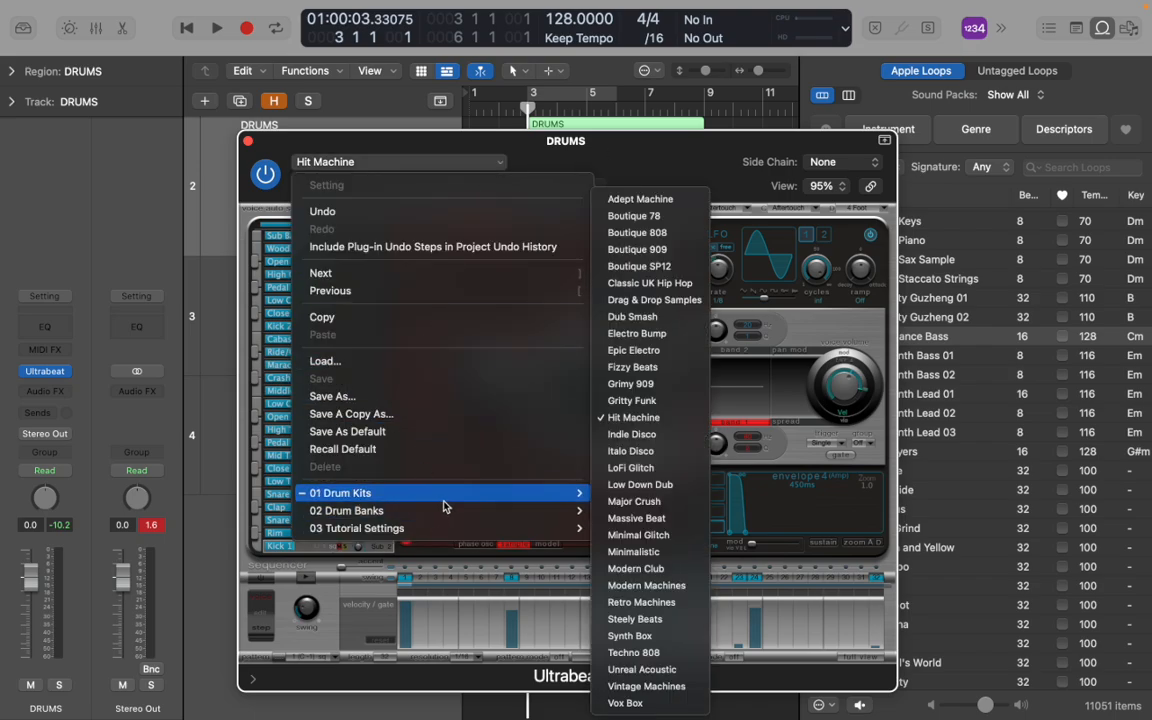
click(684, 350)
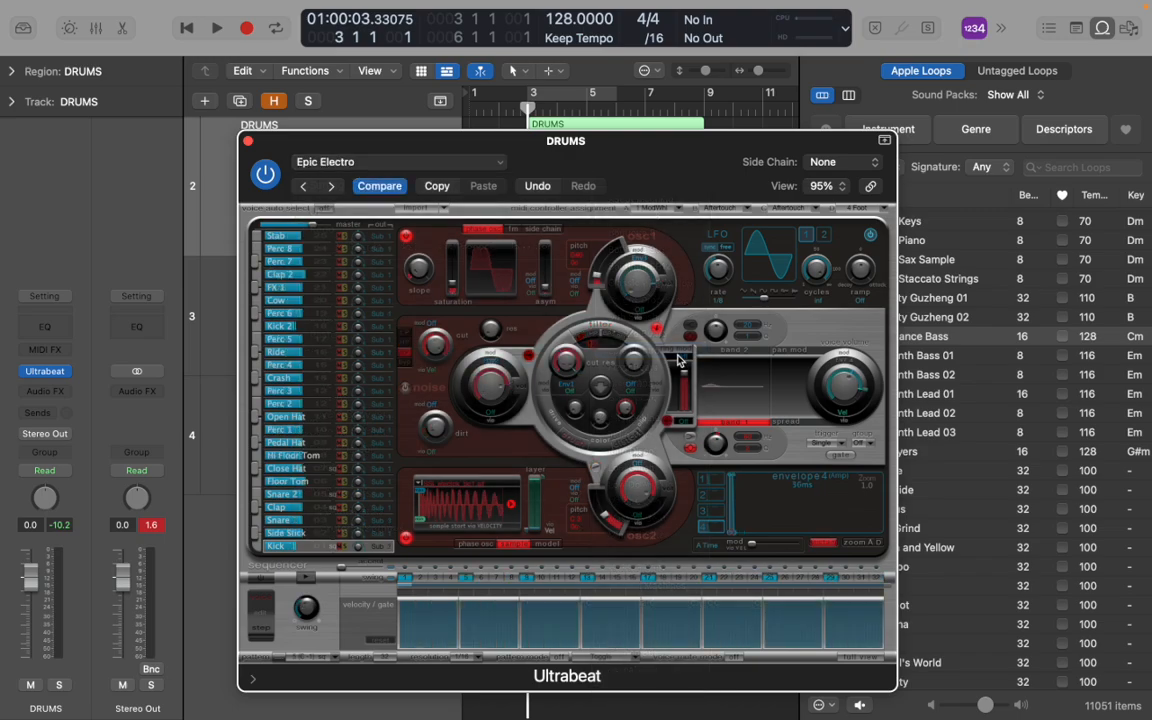
click(249, 142)
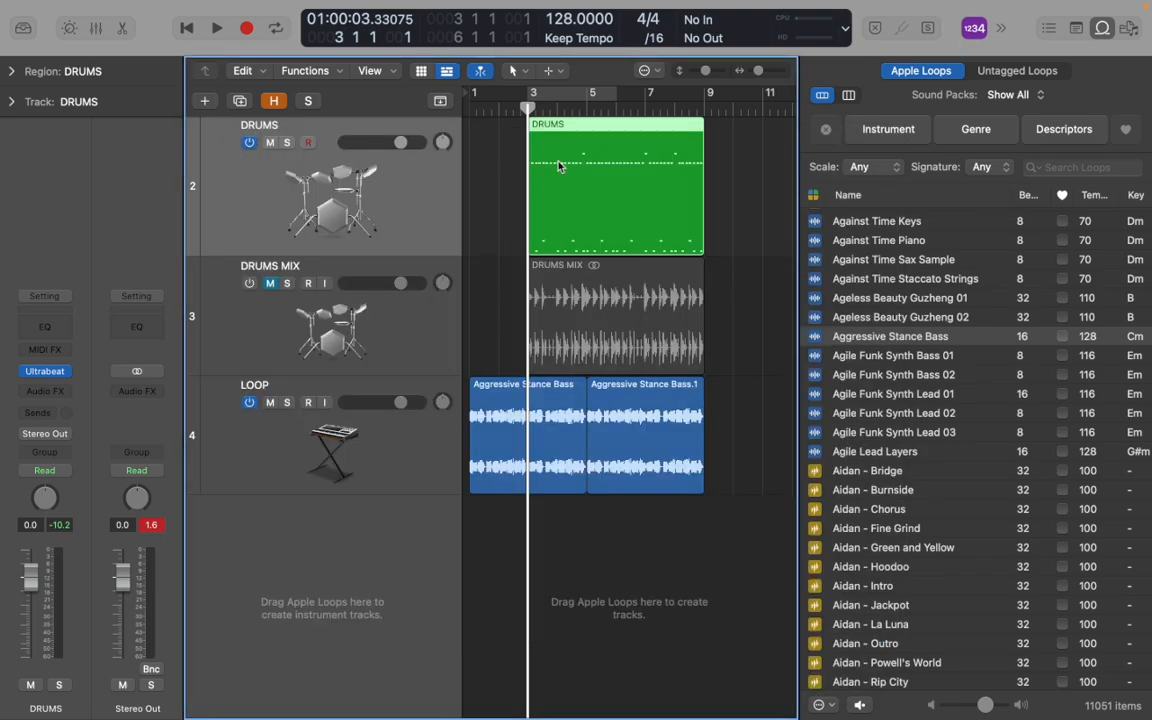
Play the drums and bass loop briefly from bar 3, stop, and return the playhead to bar 3
key(space)
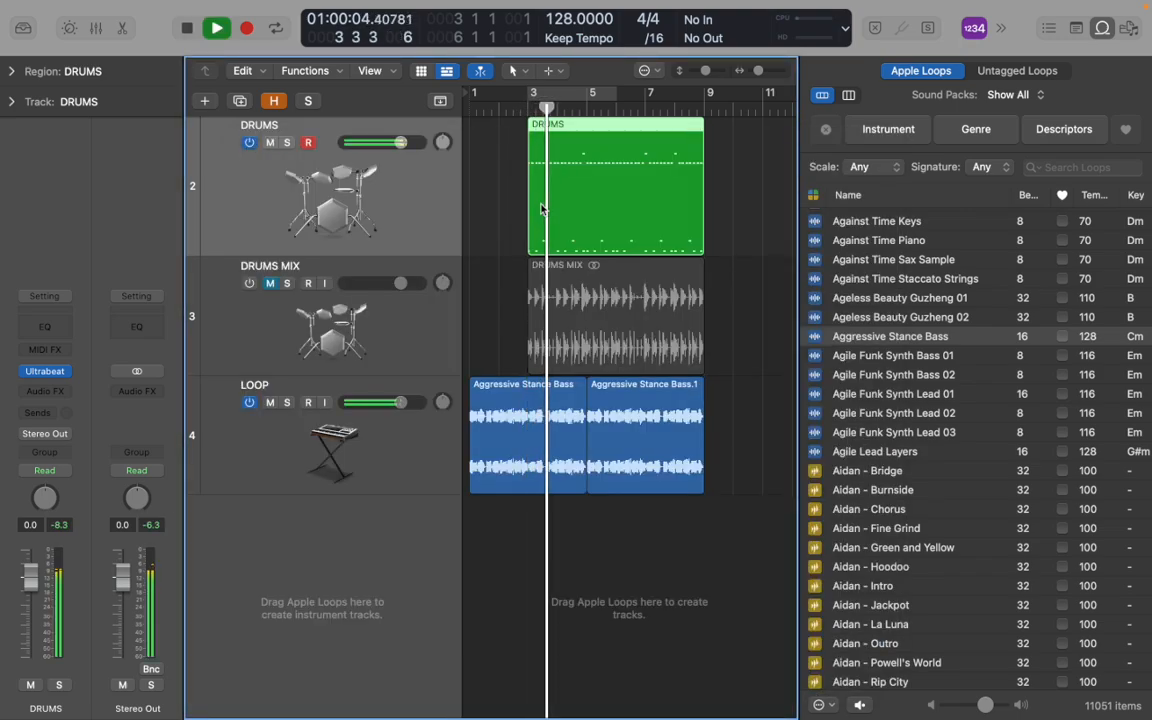
key(space)
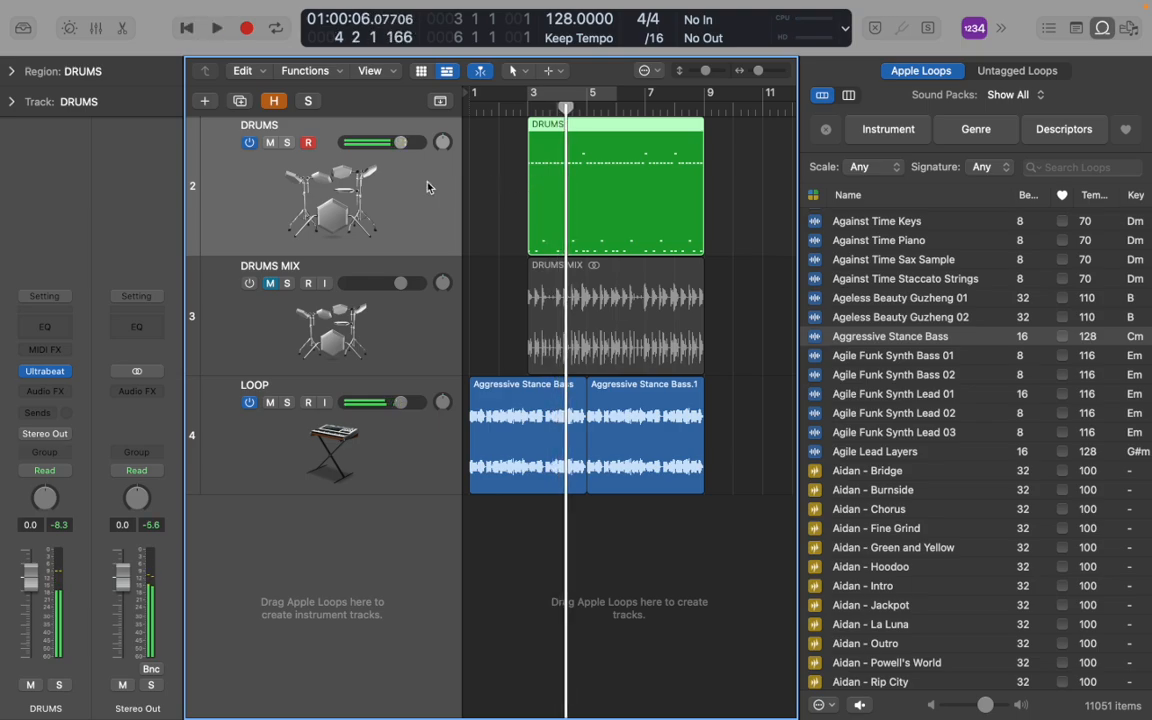
click(530, 108)
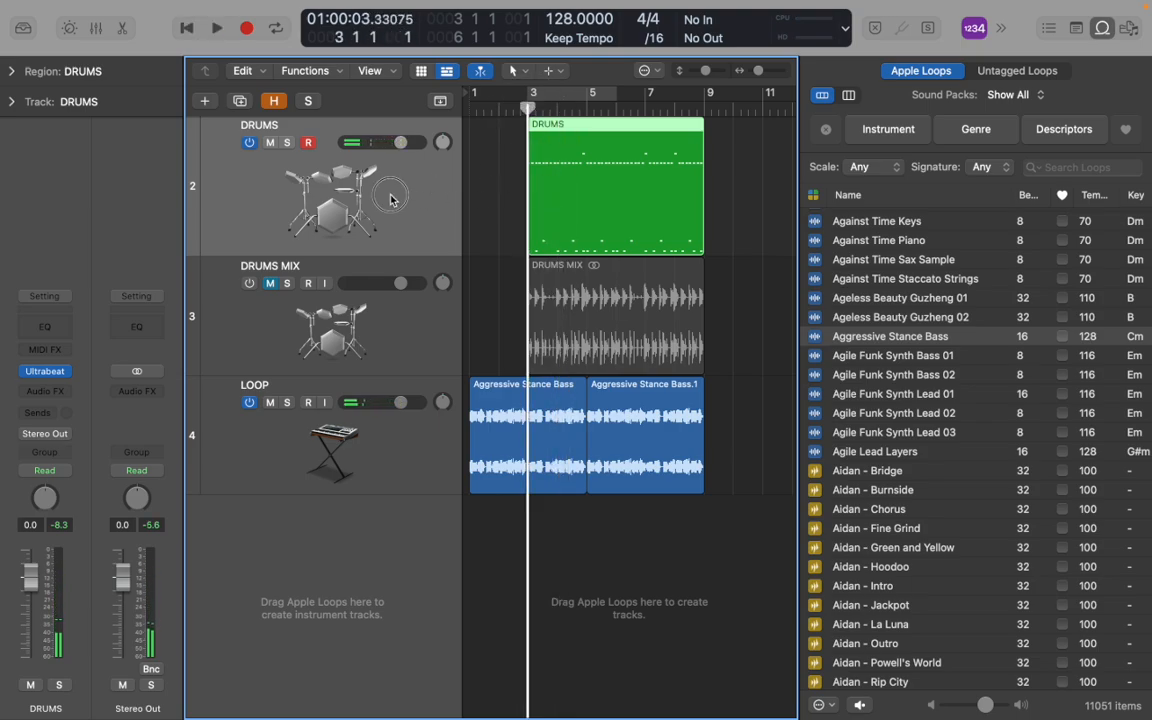
Open Ultrabeat on the DRUMS track, audition the Perc 6 slot, and swap the Perc 6 and Cow voices
click(45, 371)
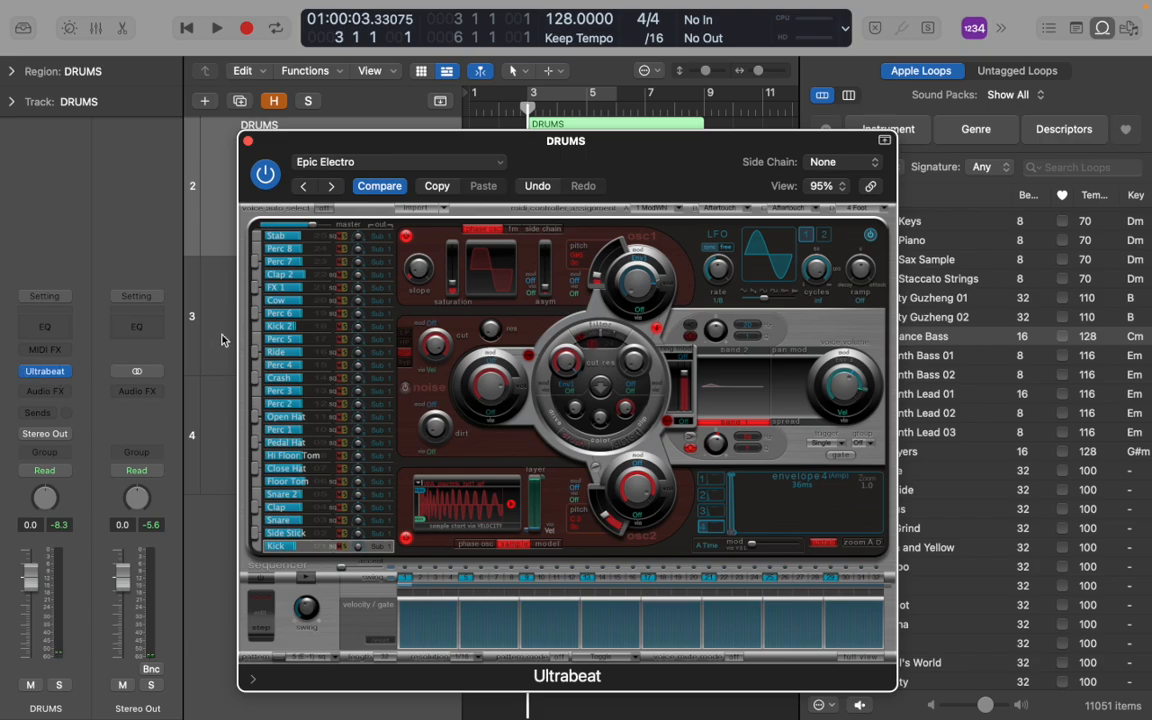
click(257, 320)
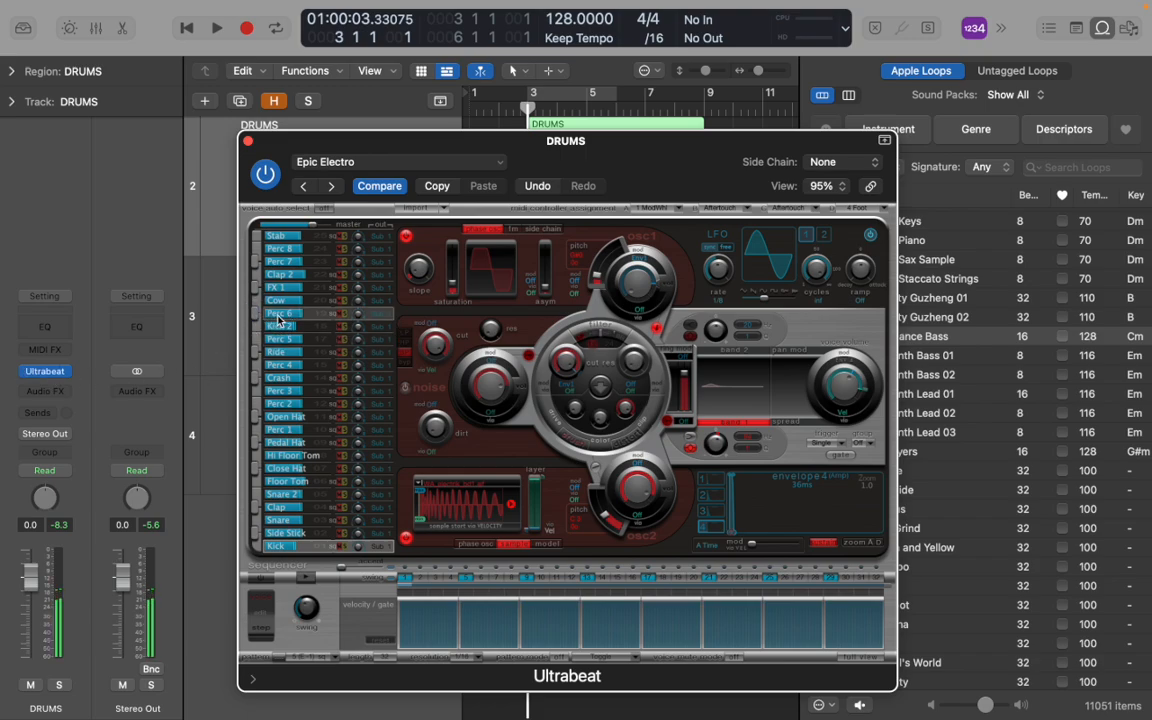
drag(277, 316, 282, 301)
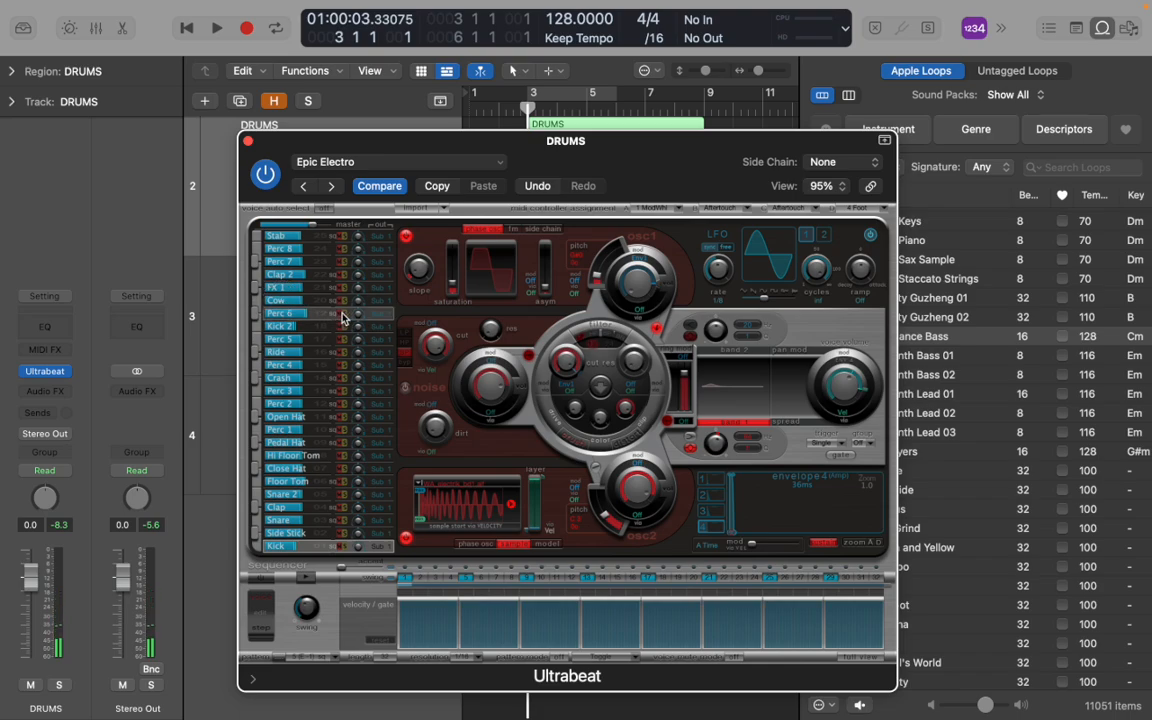
drag(257, 318, 323, 300)
click(254, 318)
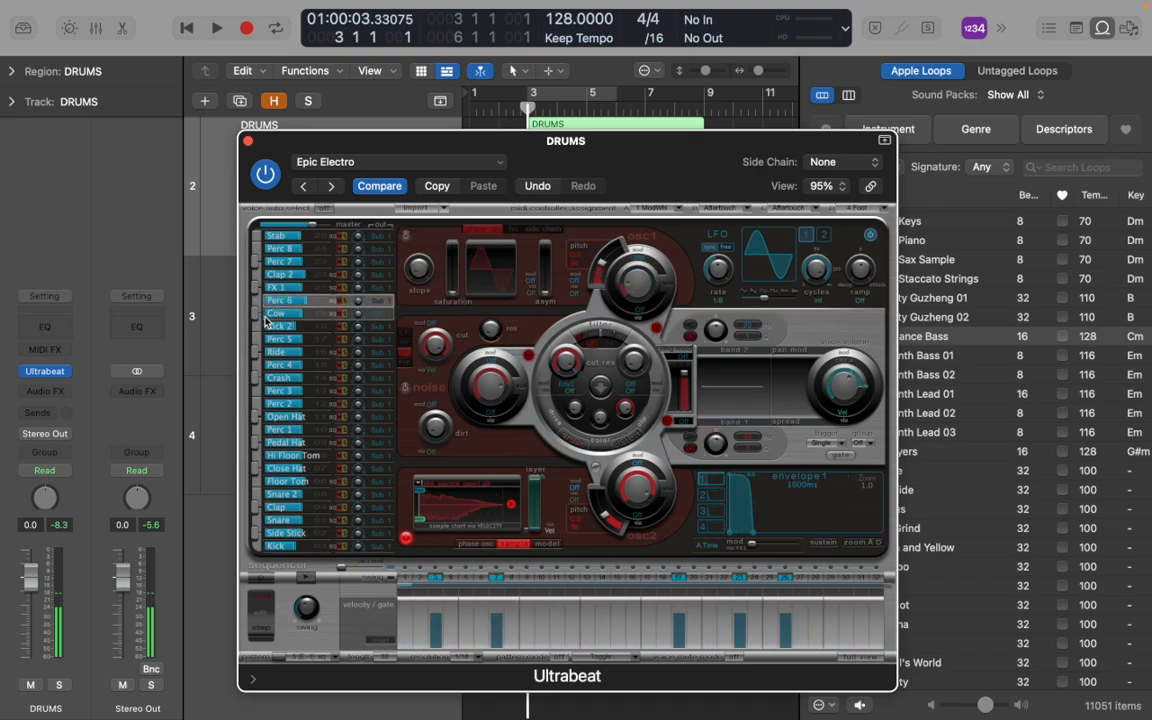
click(252, 318)
Play the pattern briefly in Ultrabeat, select the Close Hat voice, and swap it with the Cow voice
key(space)
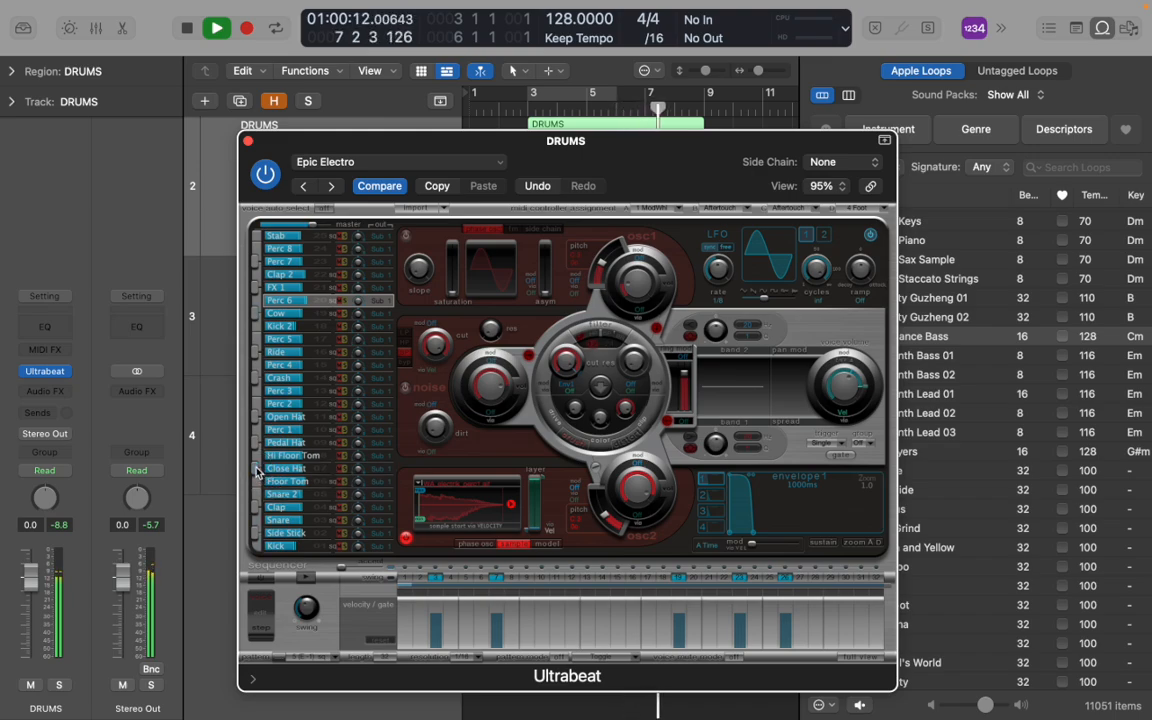
key(space)
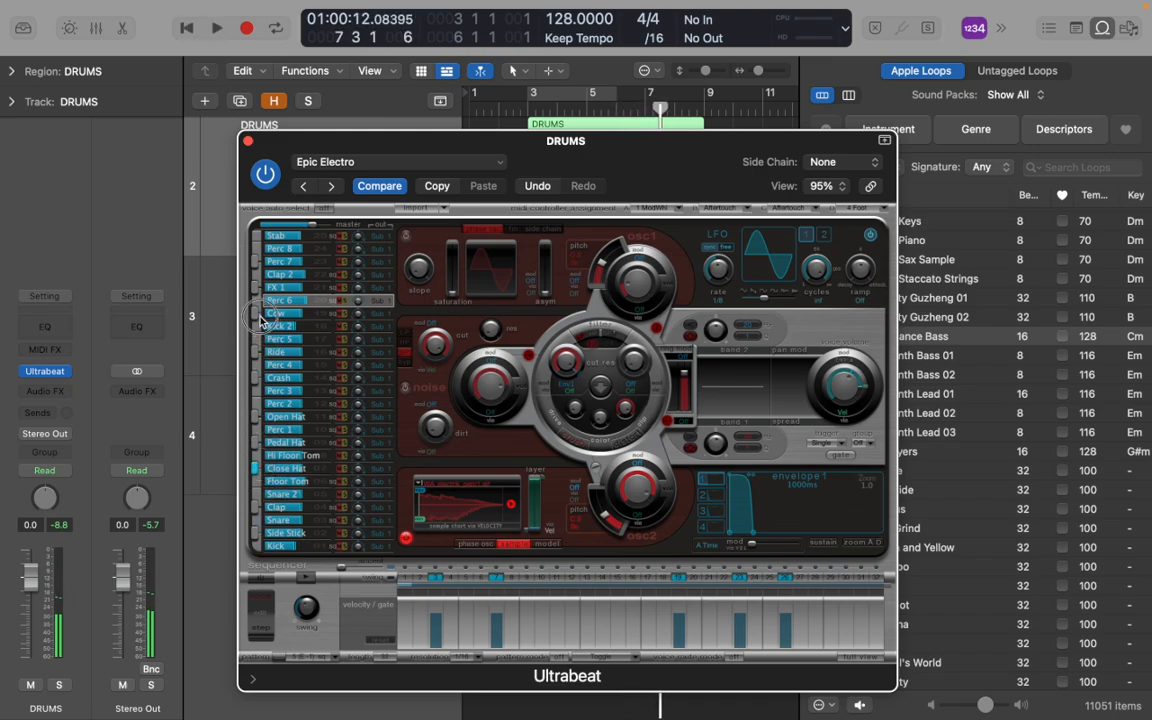
click(282, 470)
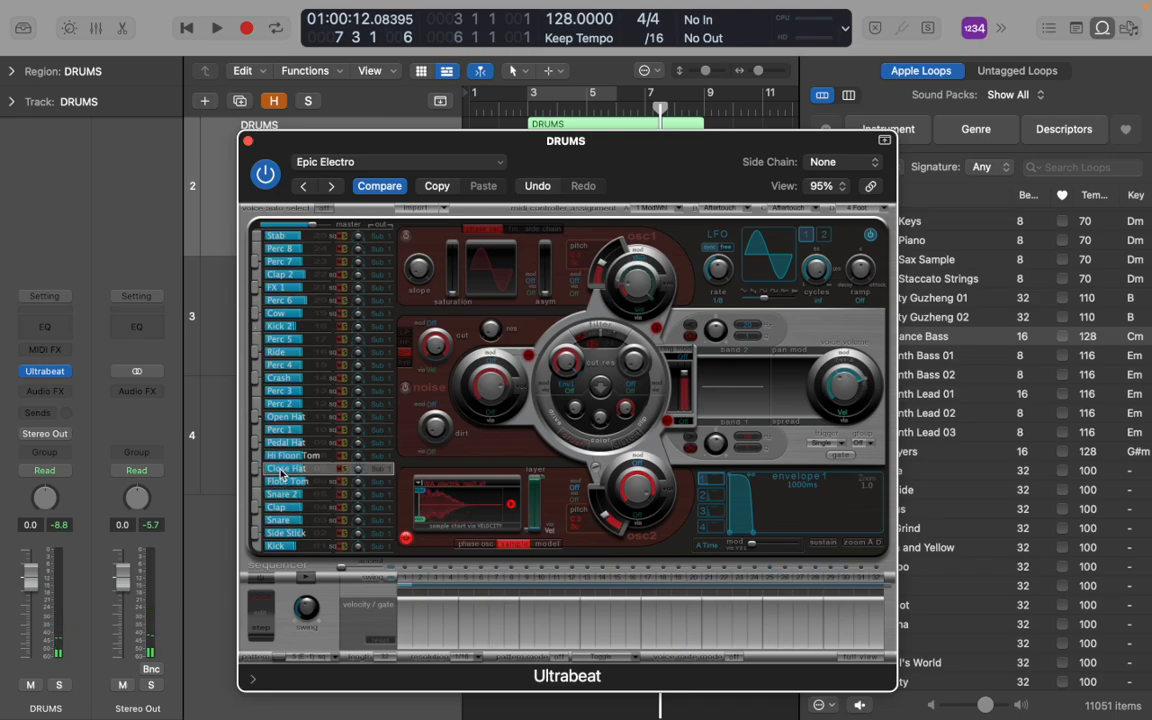
drag(282, 475, 267, 324)
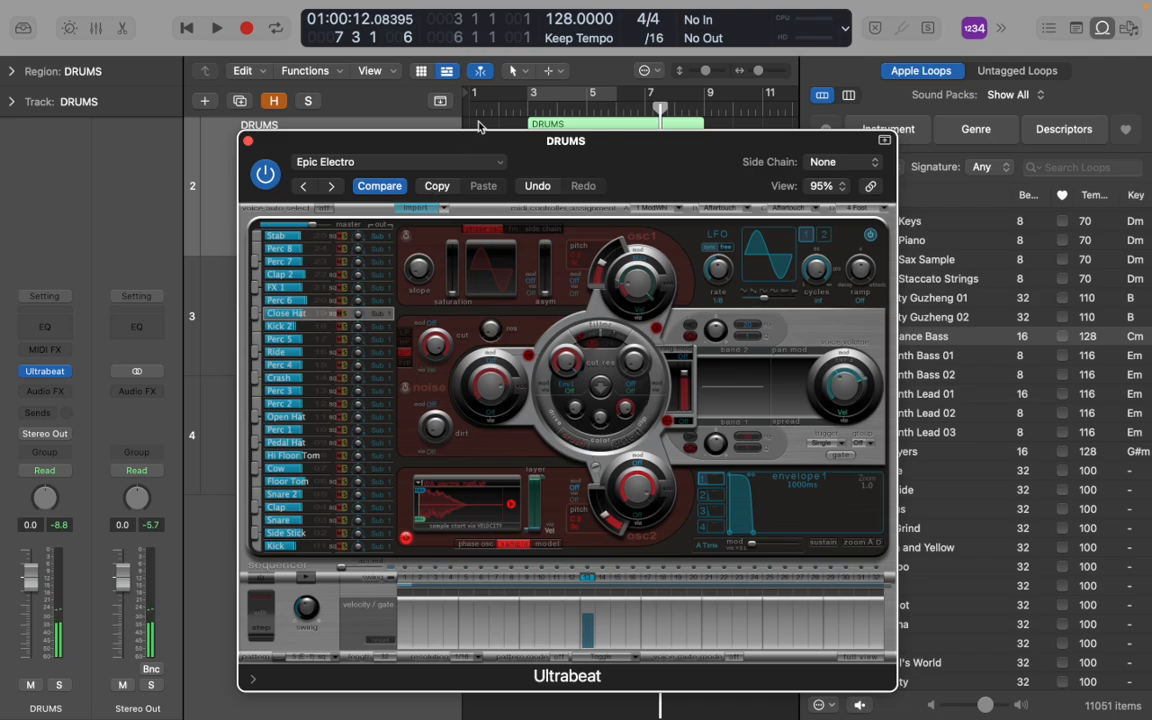
Play from bar 3 with Ultrabeat closed, show the mixer, and raise the HAT channel's volume to 2.2 dB
double_click(530, 101)
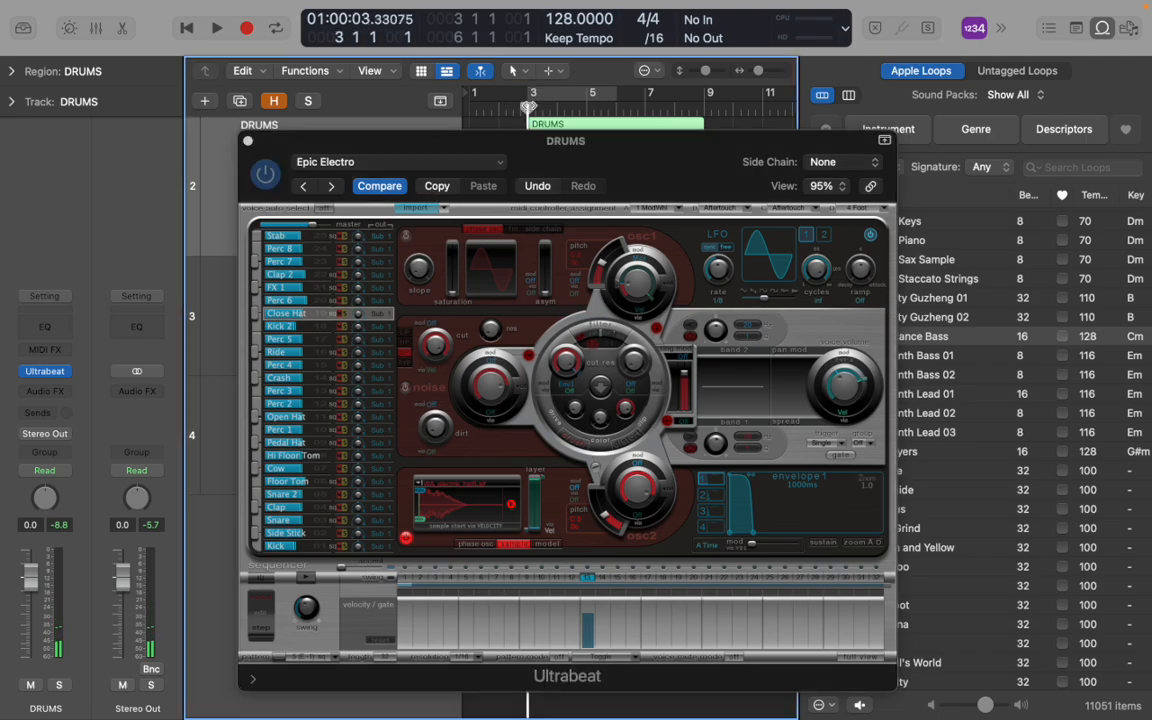
click(249, 142)
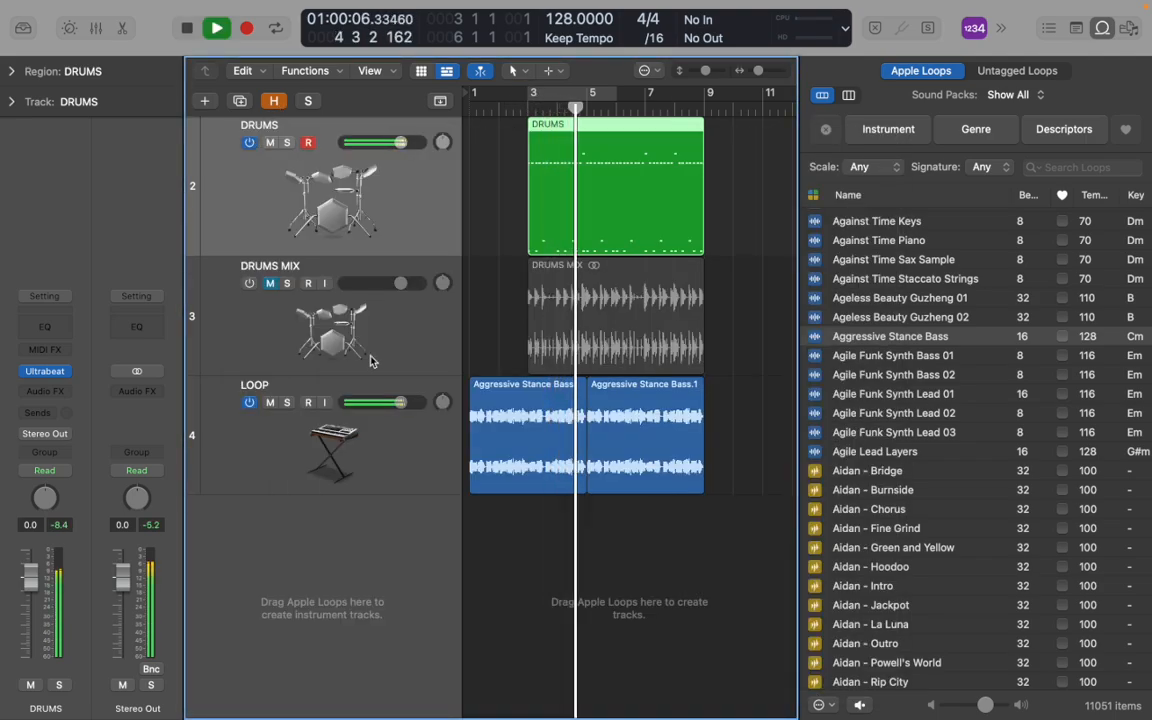
key(x)
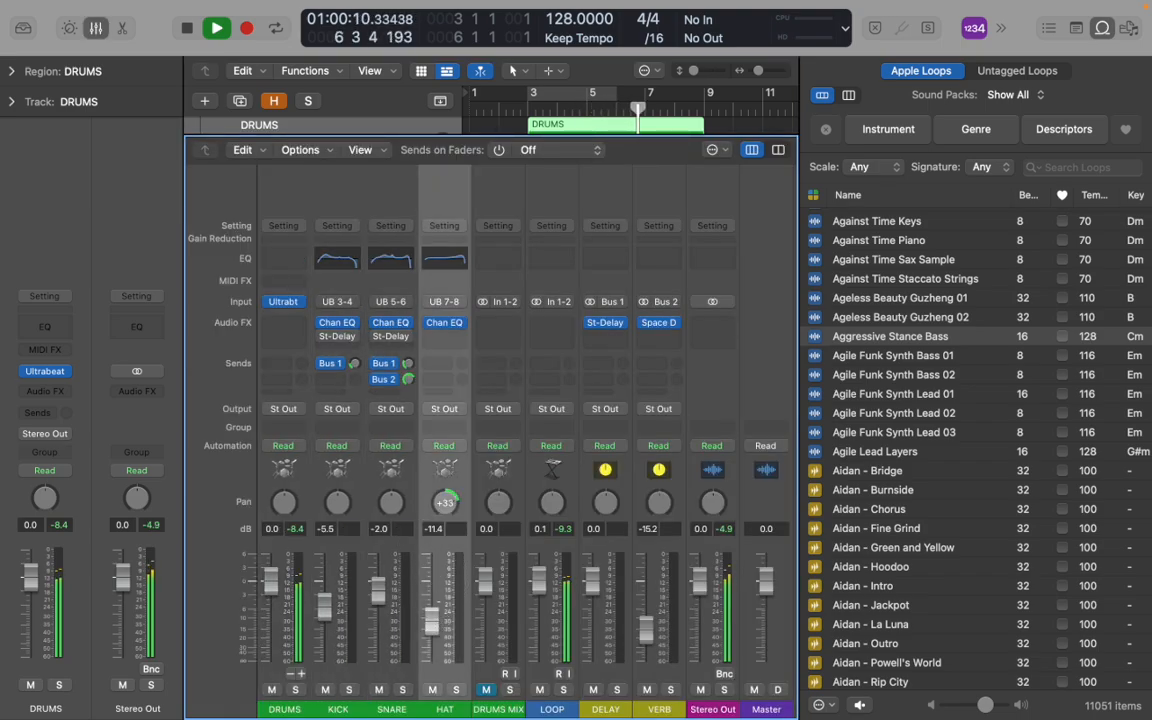
drag(432, 619, 430, 573)
key(space)
Hide the mixer and the Apple Loops browser and return the playhead to the project start
click(531, 113)
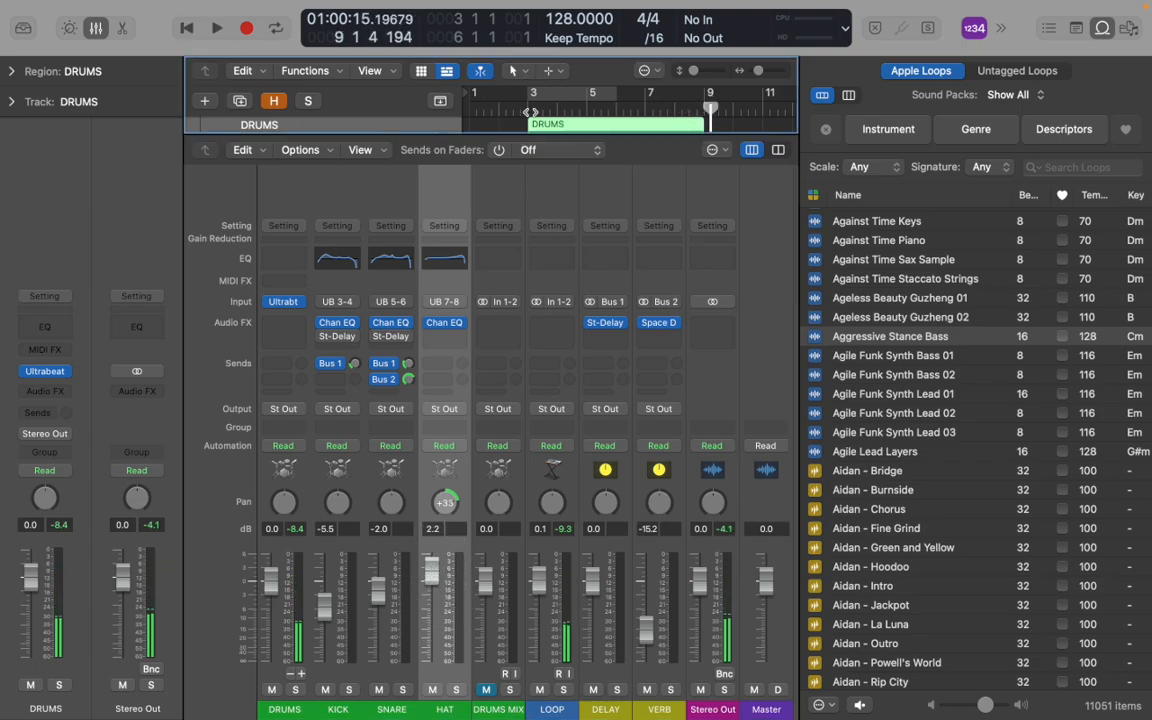
click(531, 113)
key(x)
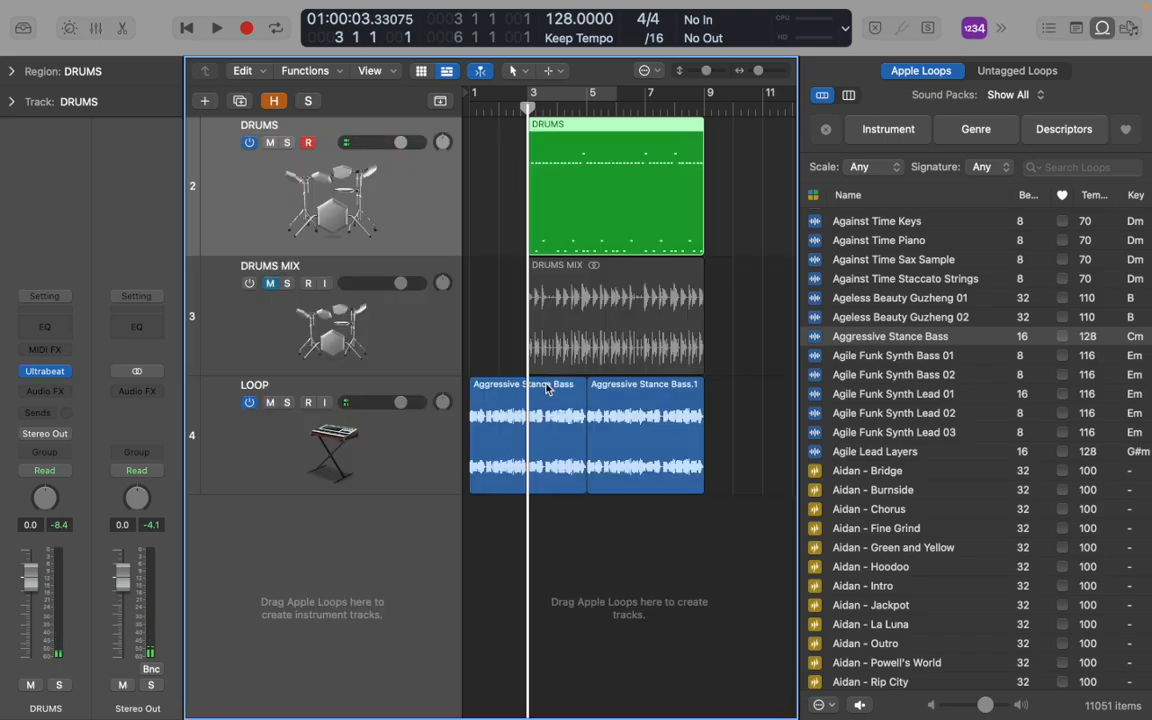
key(o)
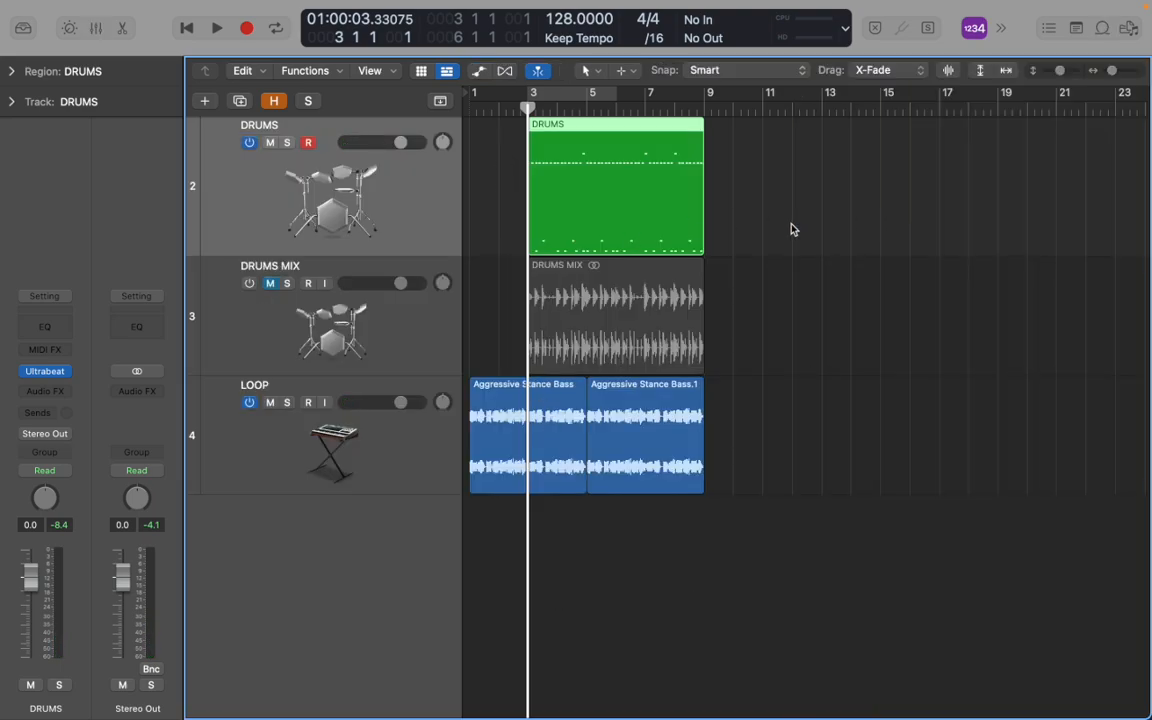
key(Return)
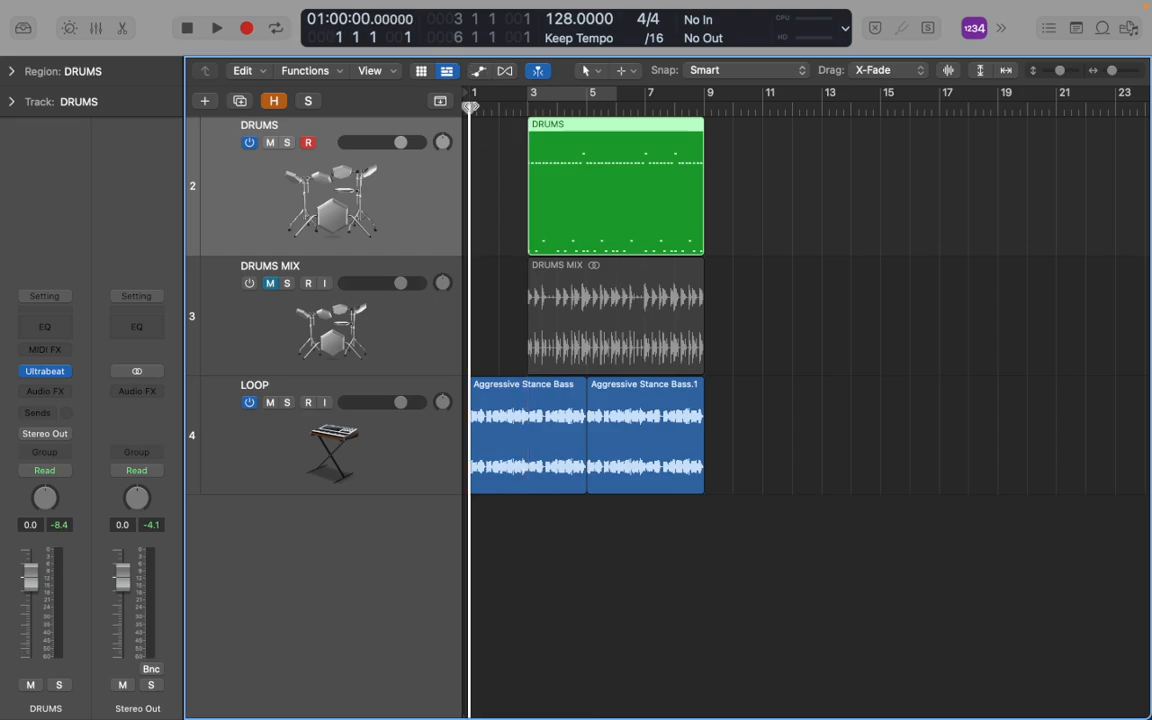
Review Ultrabeat on the DRUMS track and close it, duplicate the track with its settings, and open the duplicate's Ultrabeat
click(48, 372)
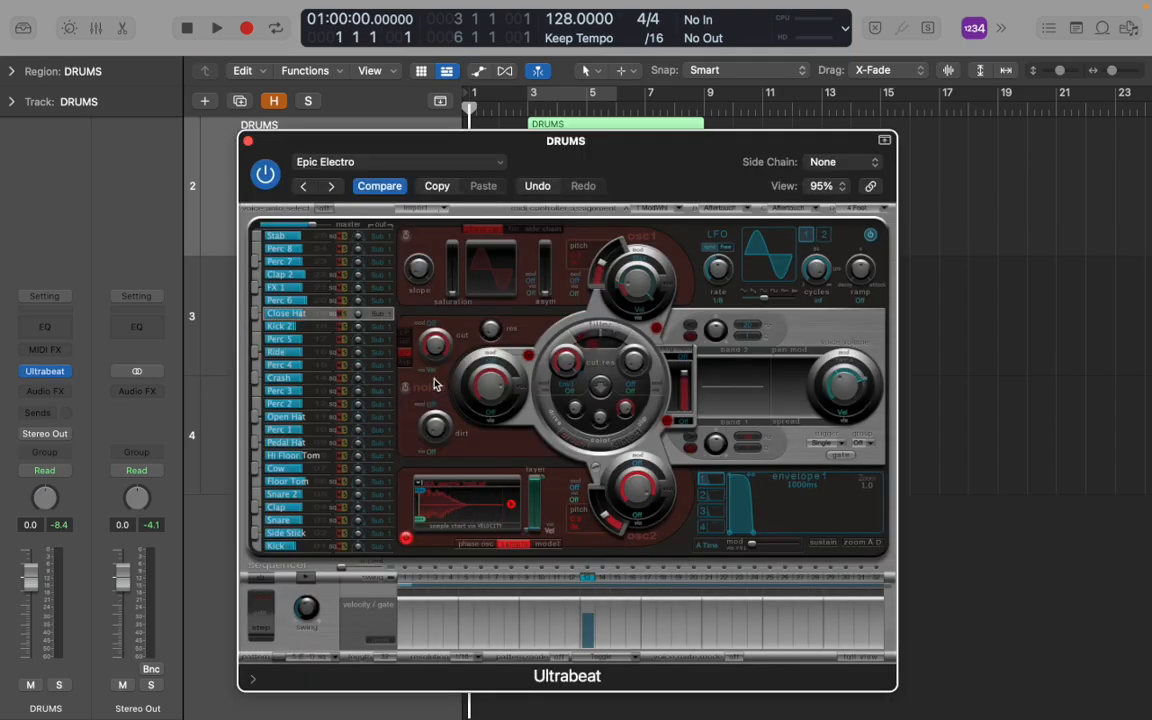
click(248, 140)
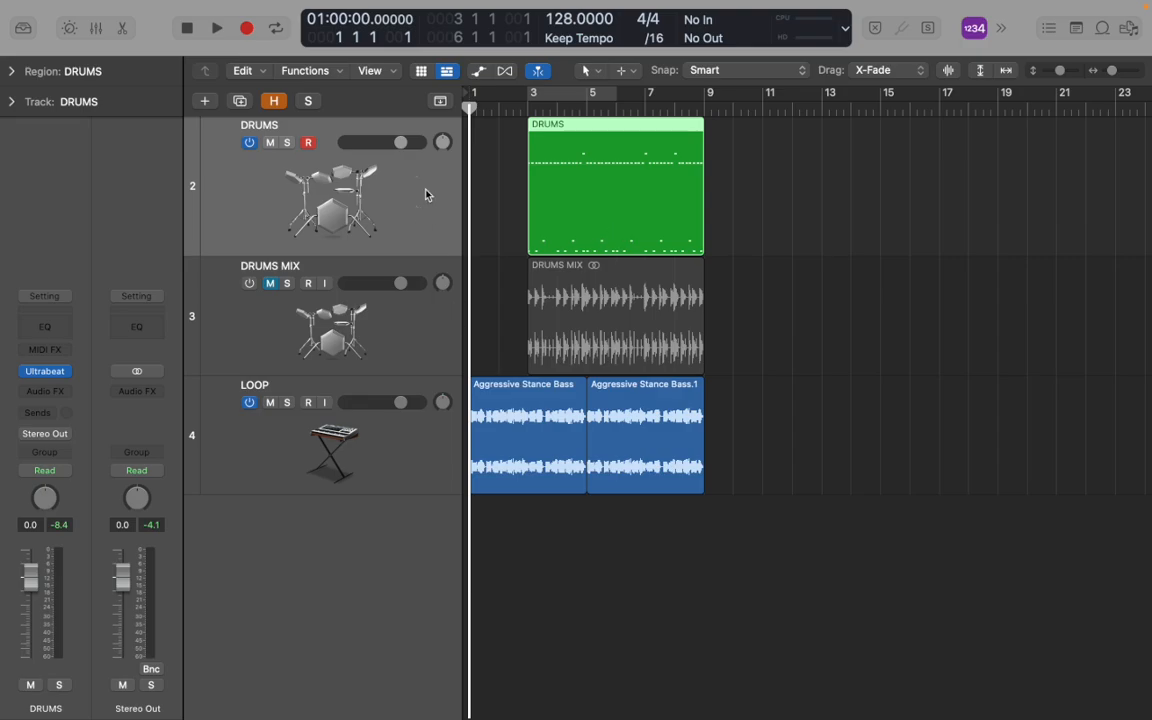
key(super+d)
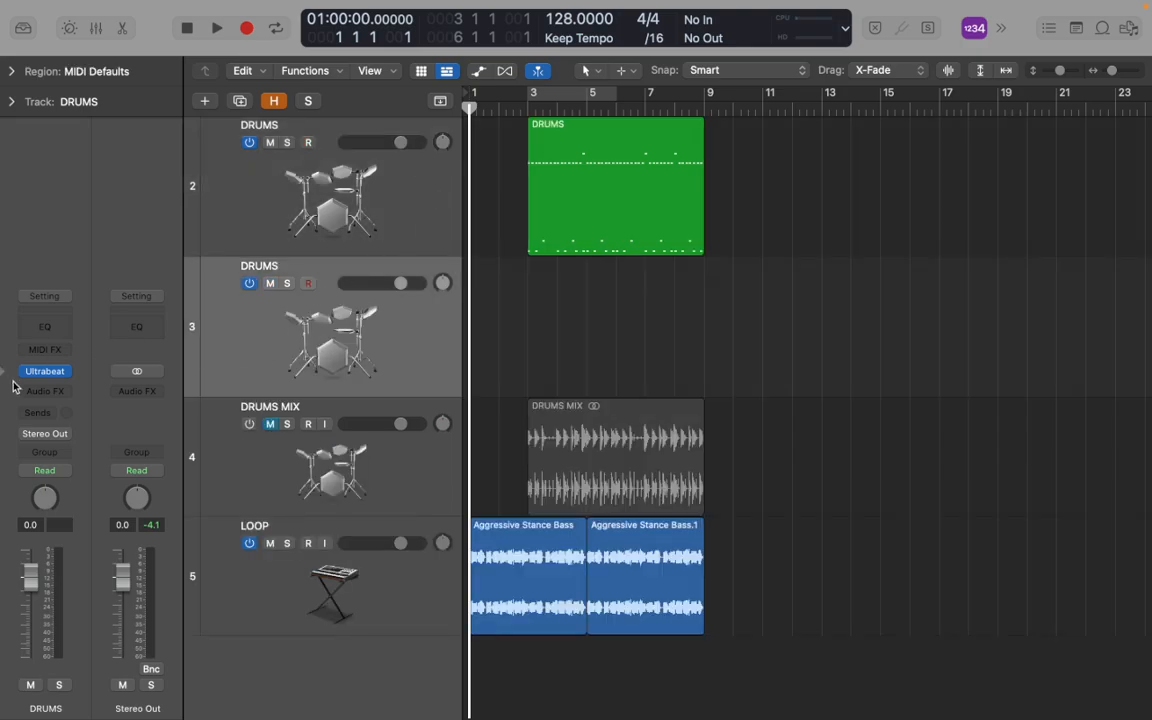
click(44, 371)
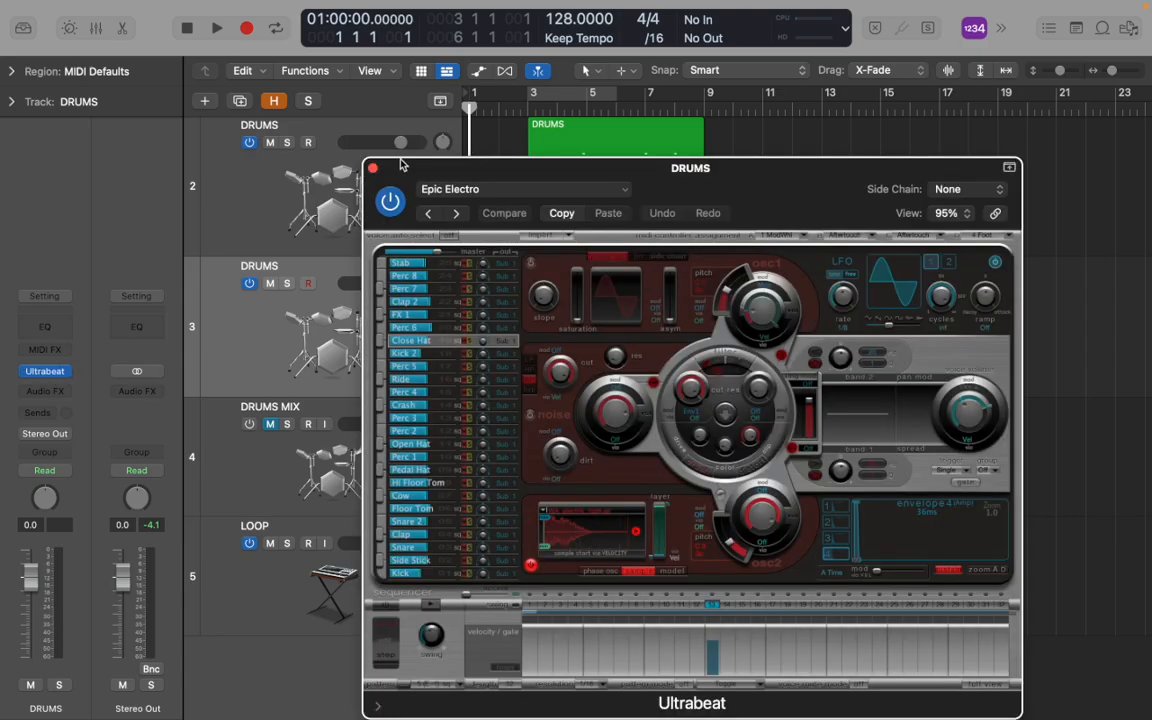
Close Ultrabeat and replace it with Drum Synth as the instrument on the duplicated DRUMS track
click(372, 167)
click(66, 374)
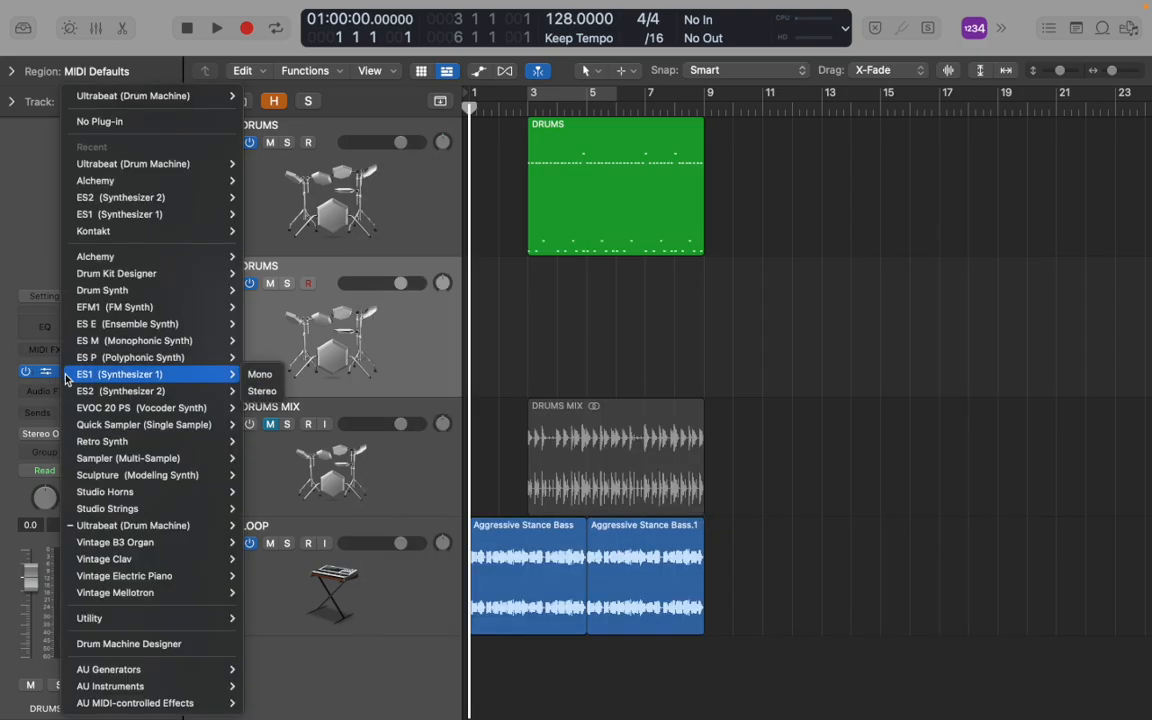
click(105, 290)
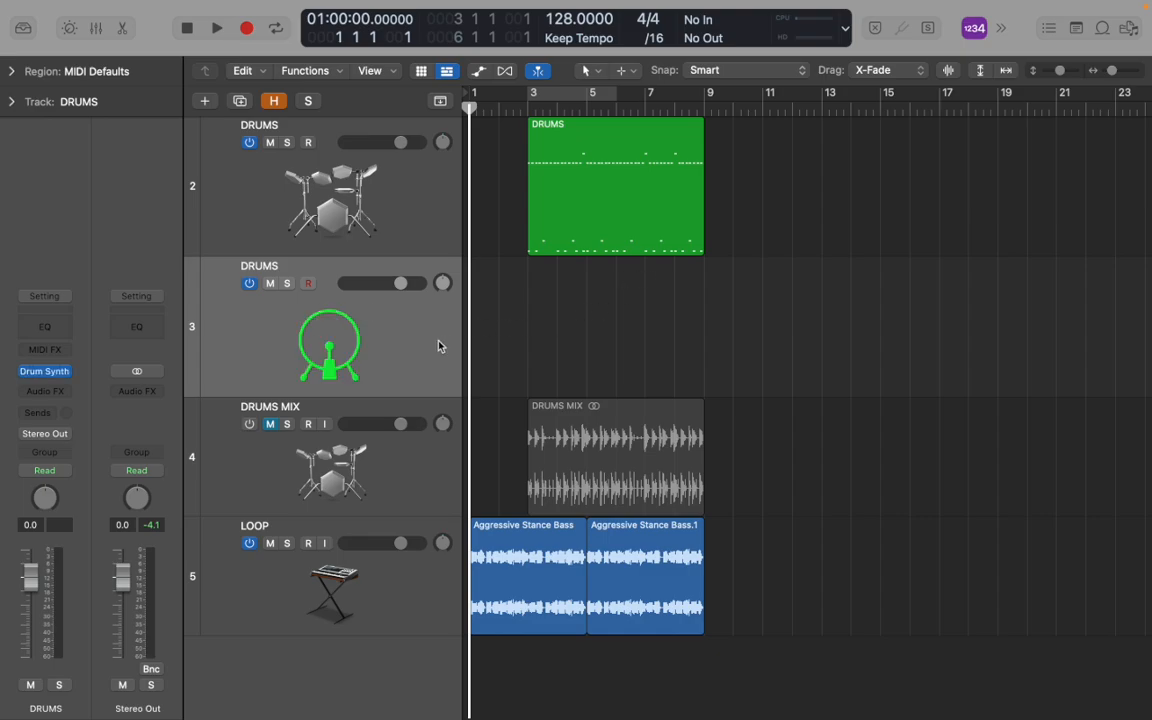
Delete all Close Hat notes from the original DRUMS region in the Piano Roll and place the playhead at bar 3
click(427, 220)
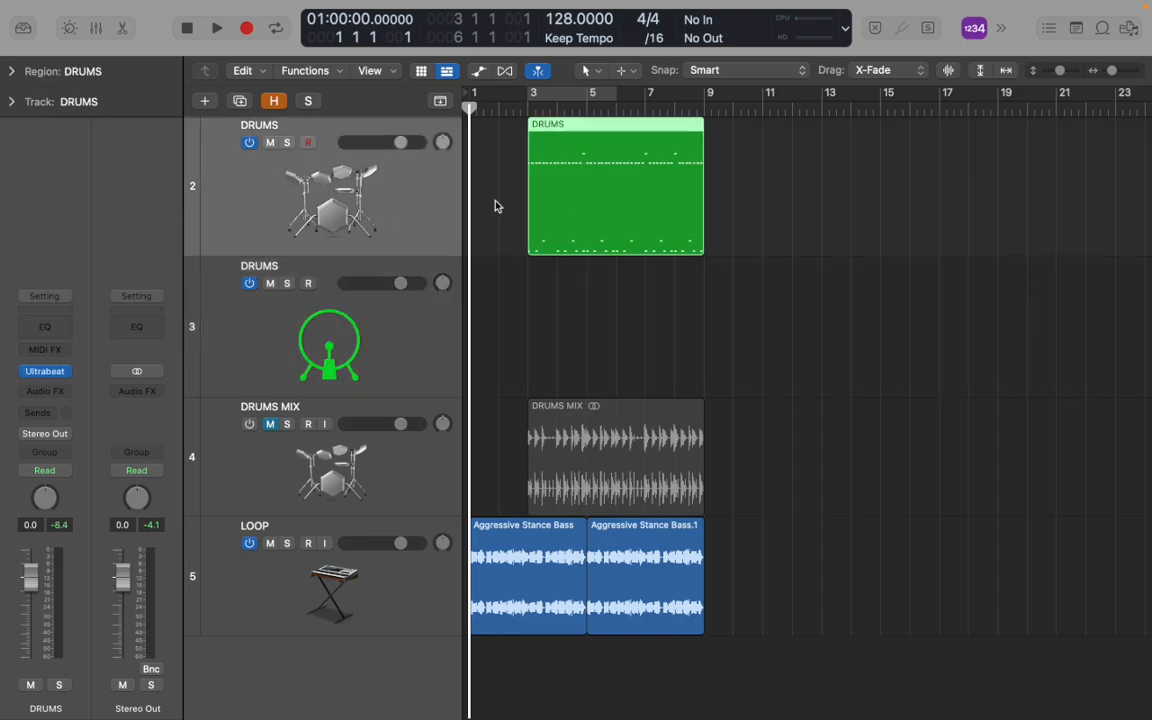
double_click(551, 204)
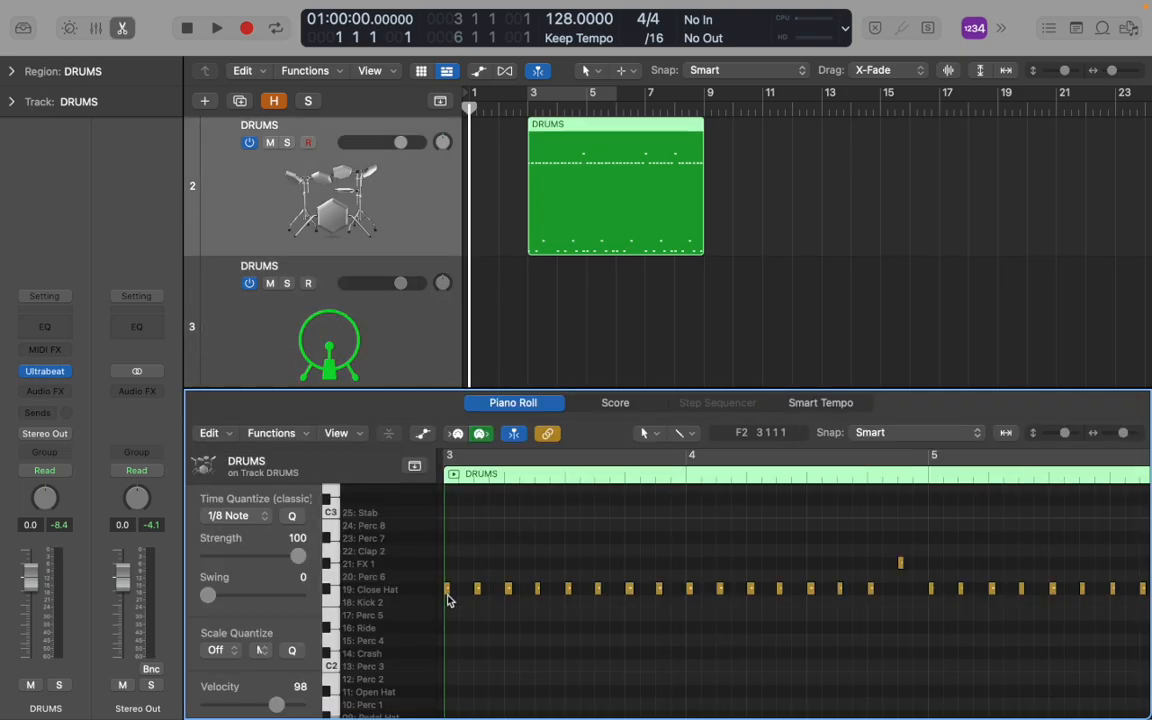
click(448, 589)
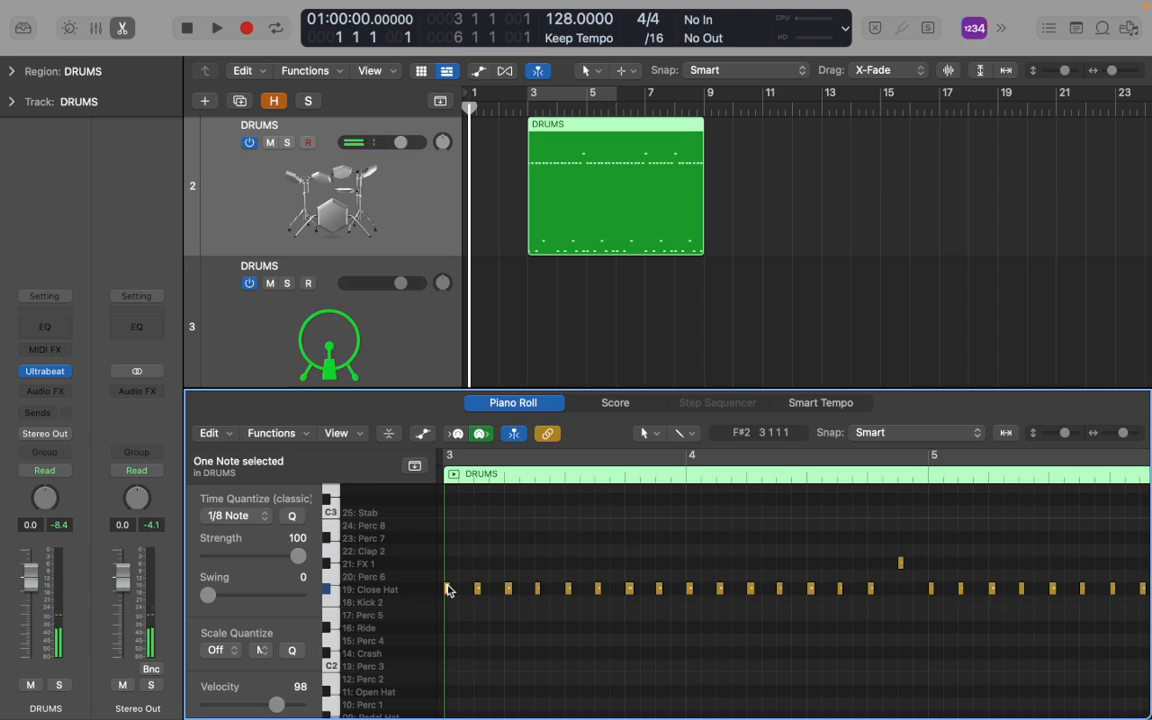
key(super+a)
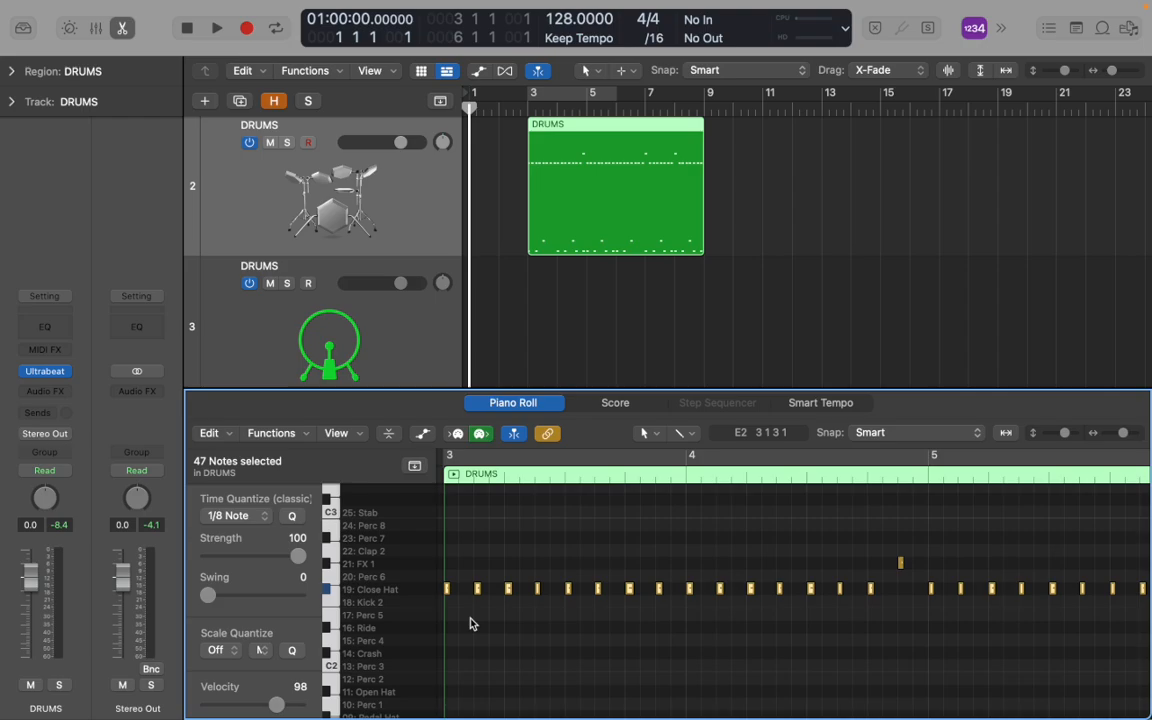
key(Delete)
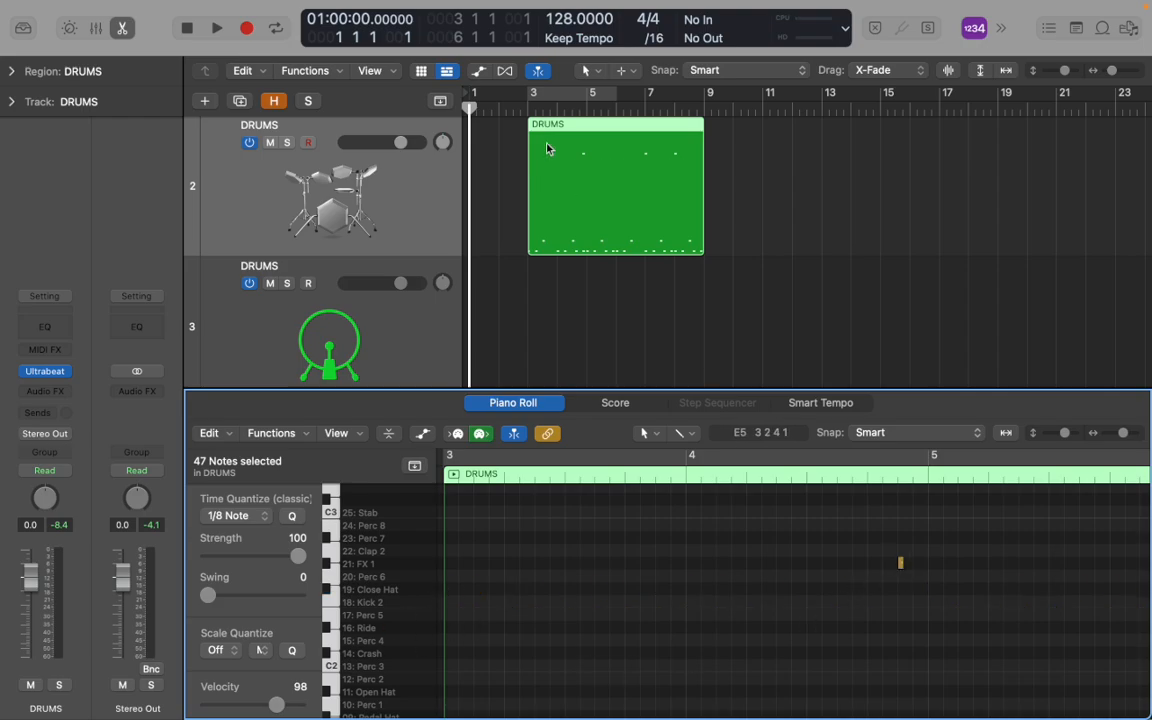
click(527, 102)
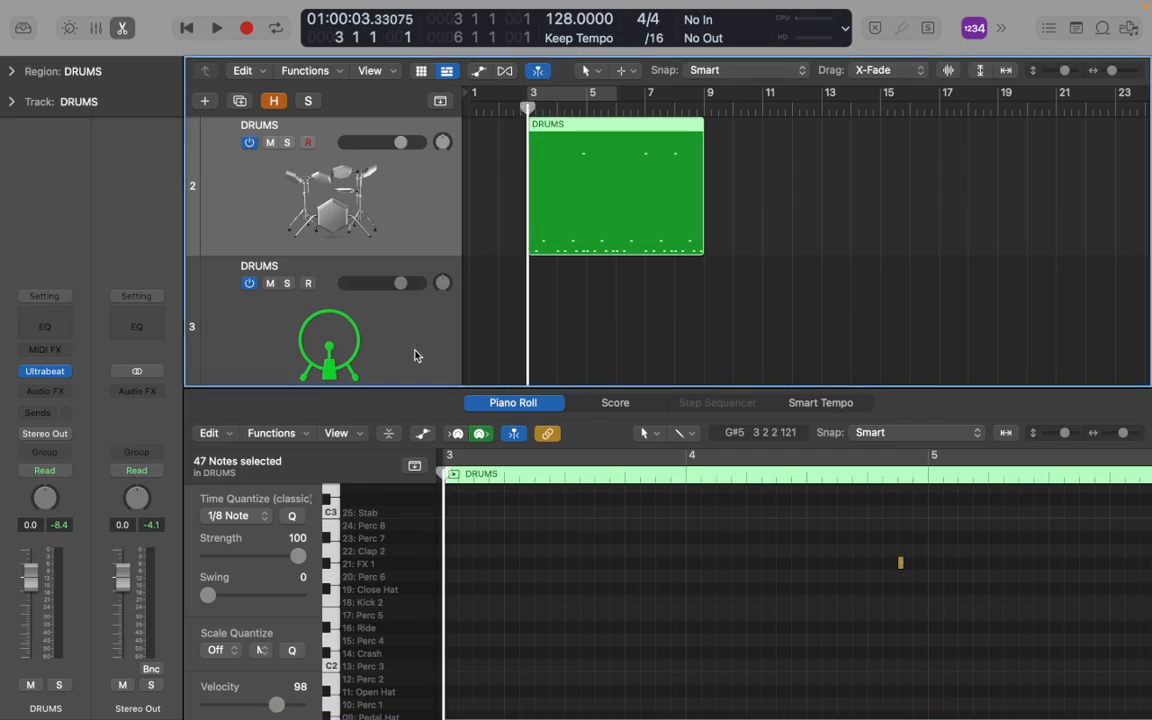
Open Drum Synth on the duplicated DRUMS track and choose the Sharp Hi-Hat sound from Hats and Cymbals
click(571, 308)
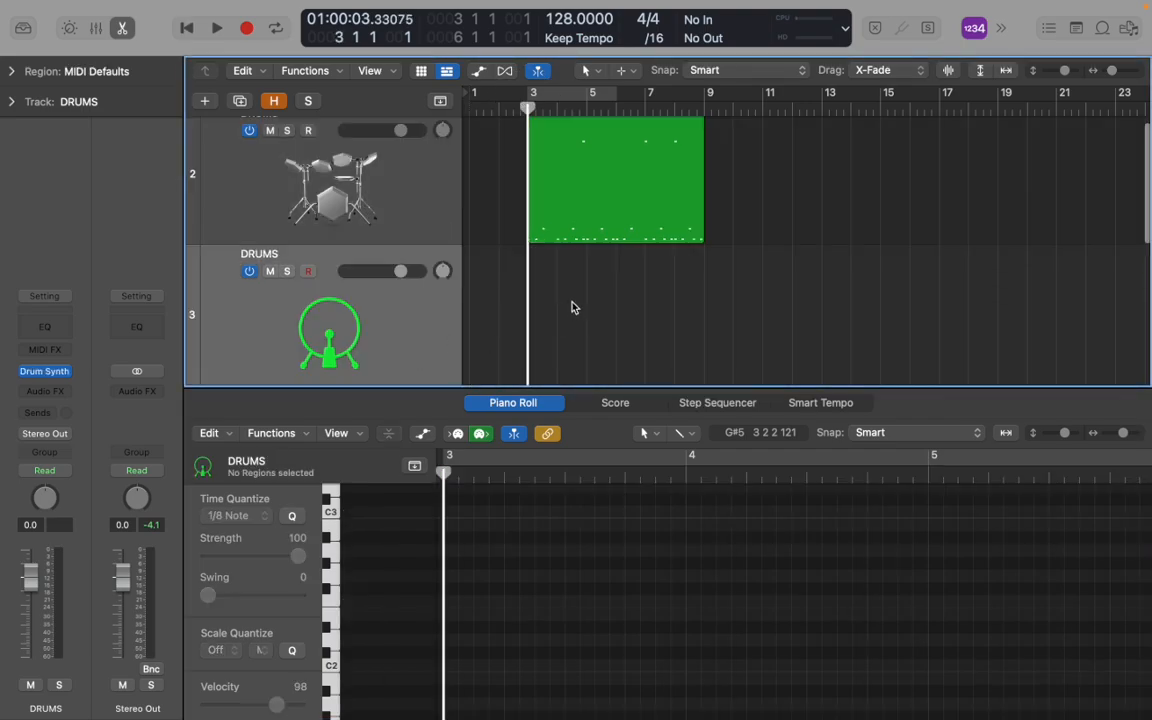
click(46, 372)
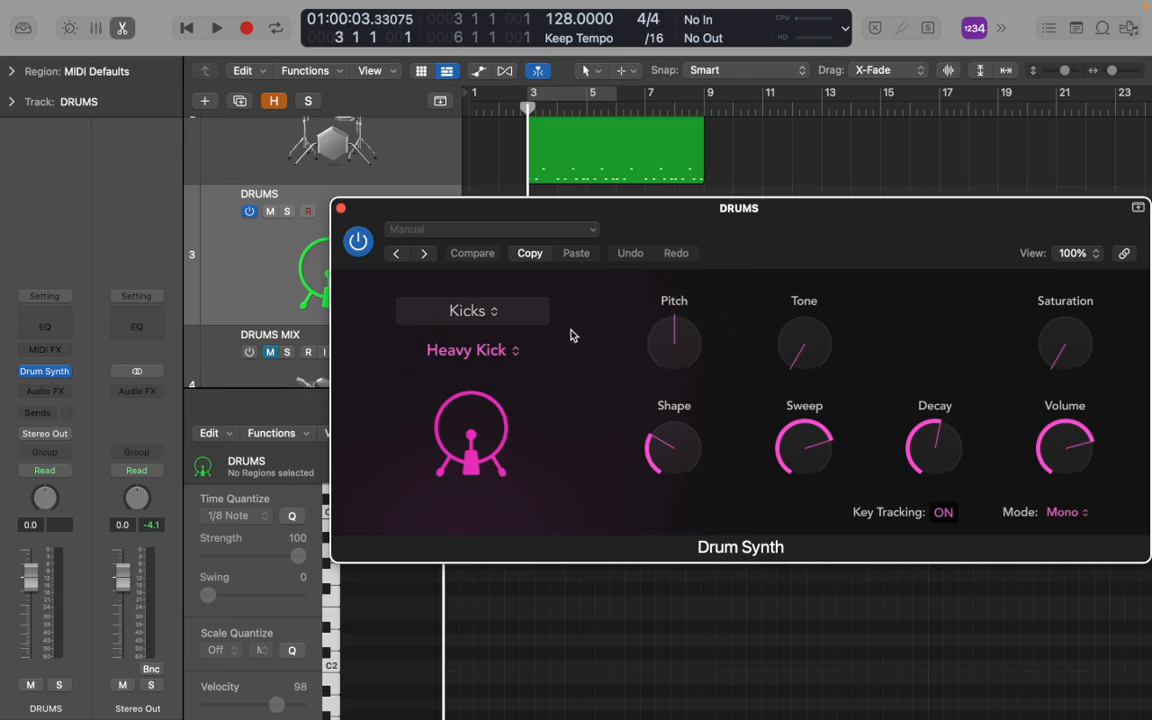
click(495, 313)
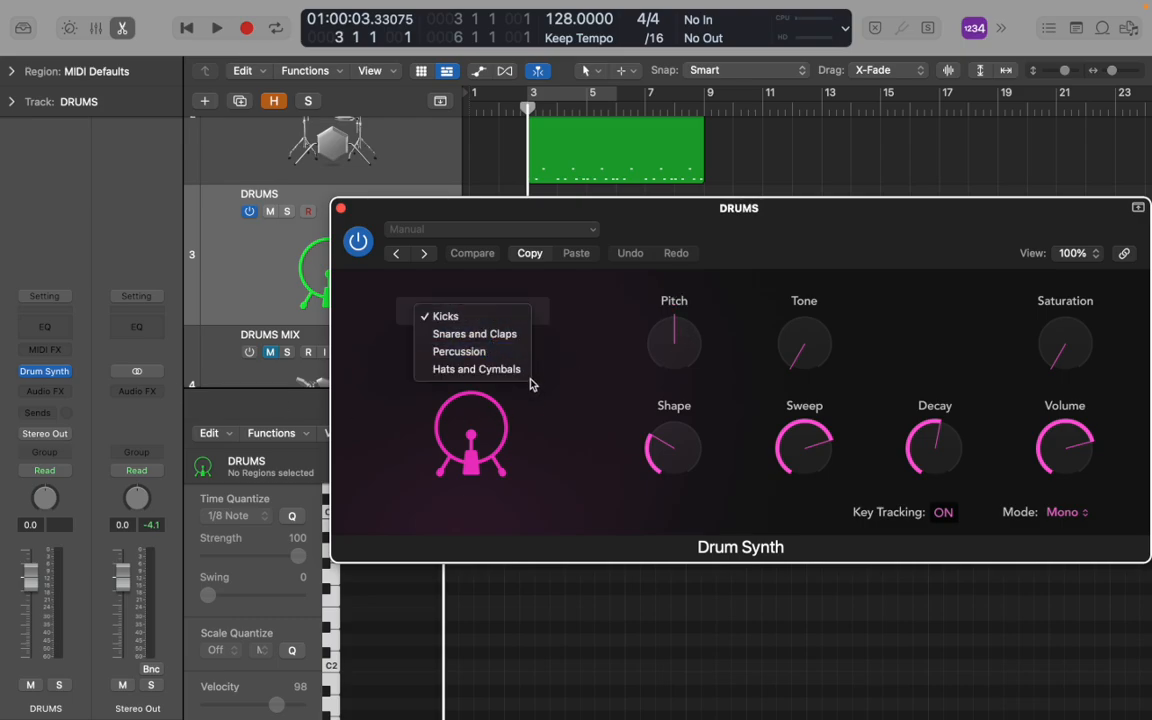
click(506, 369)
click(505, 355)
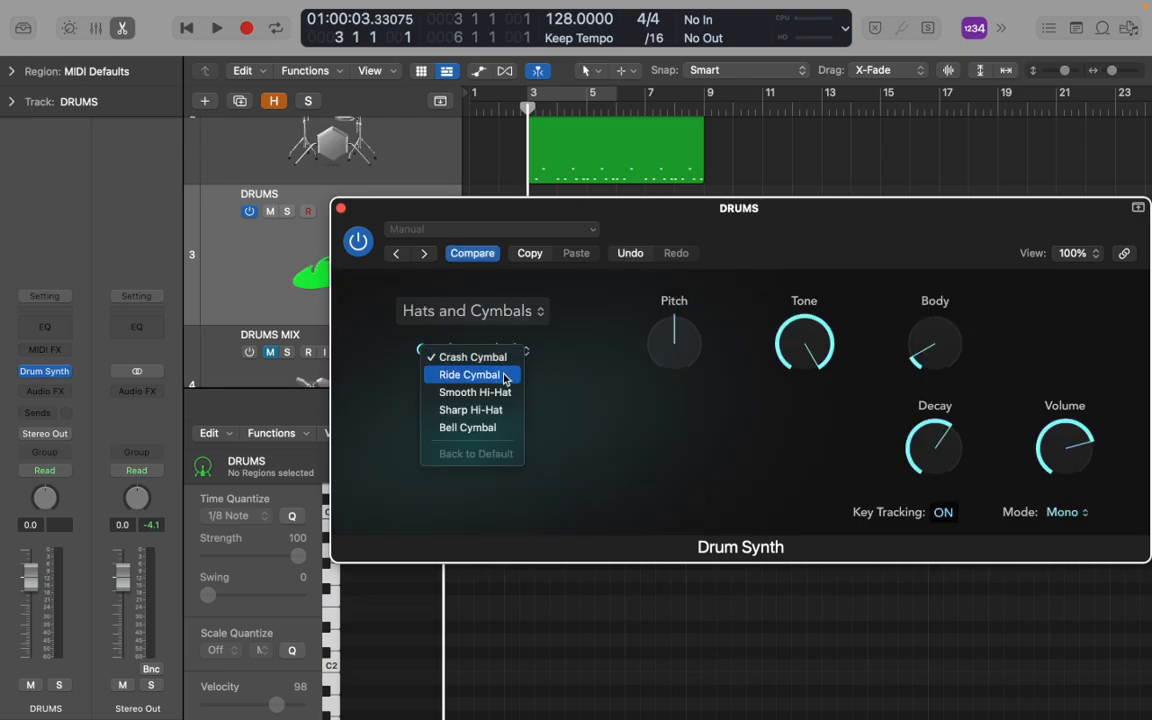
click(480, 410)
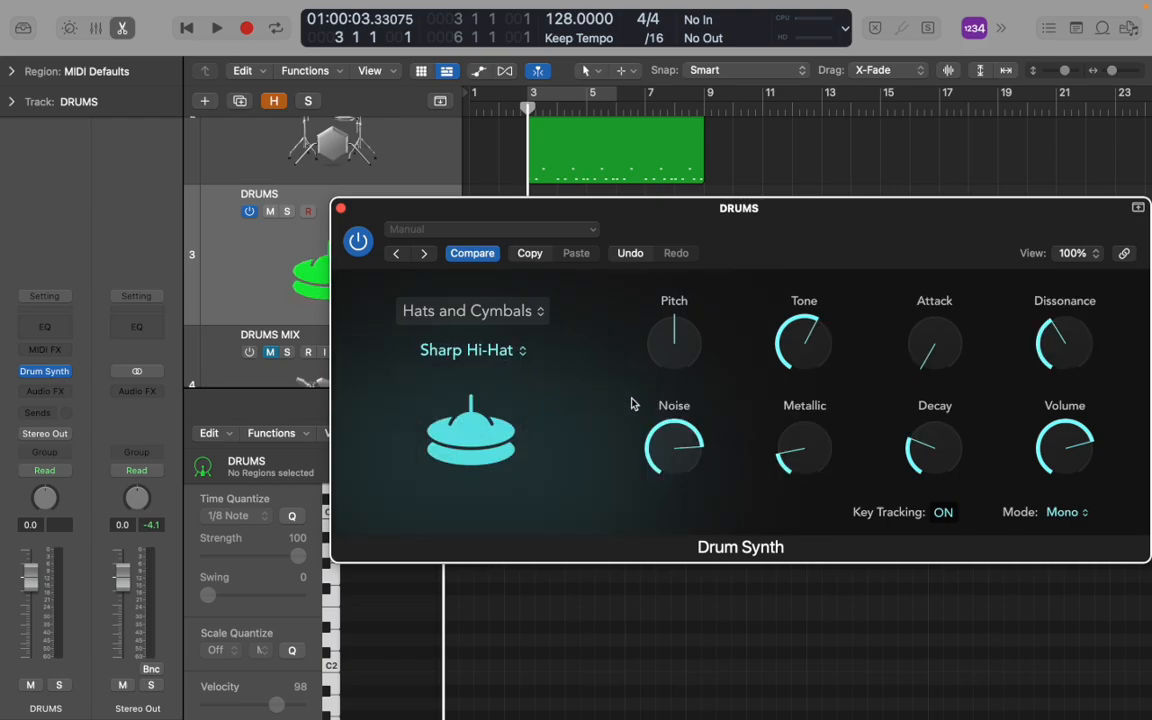
Audition the Sharp Hi-Hat while lowering Metallic almost to minimum, nudging Pitch up slightly and raising Tone, keeping Sharp Hi-Hat as the model
click(517, 455)
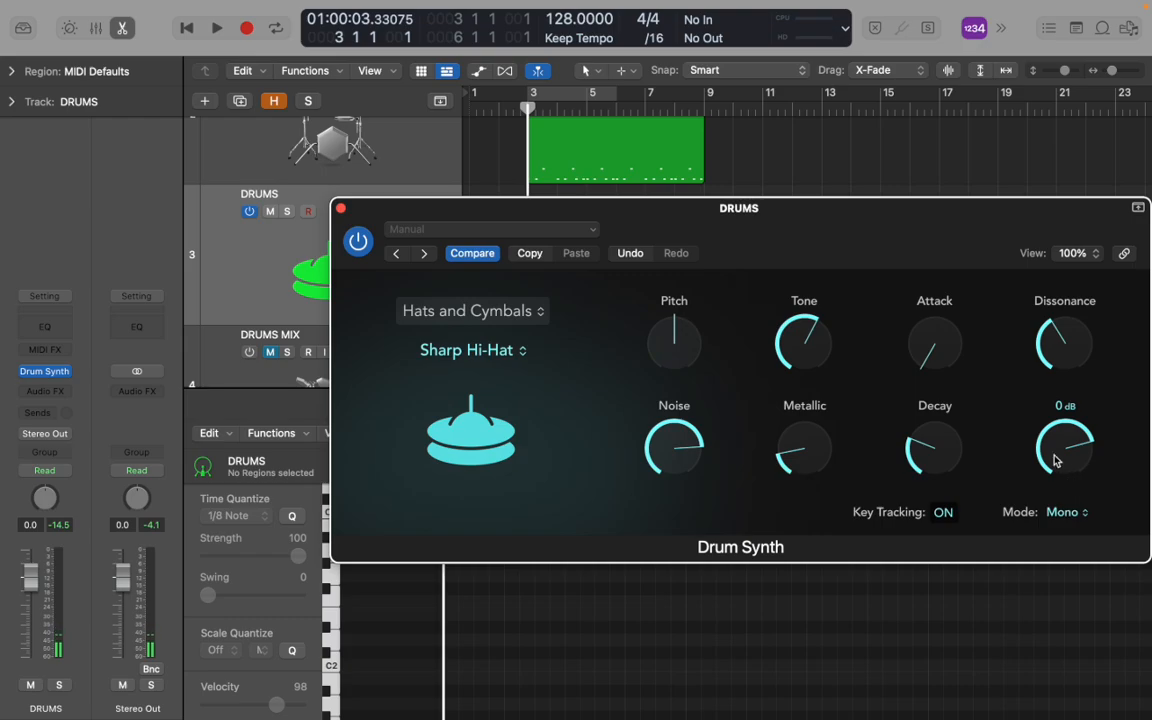
drag(805, 448, 818, 476)
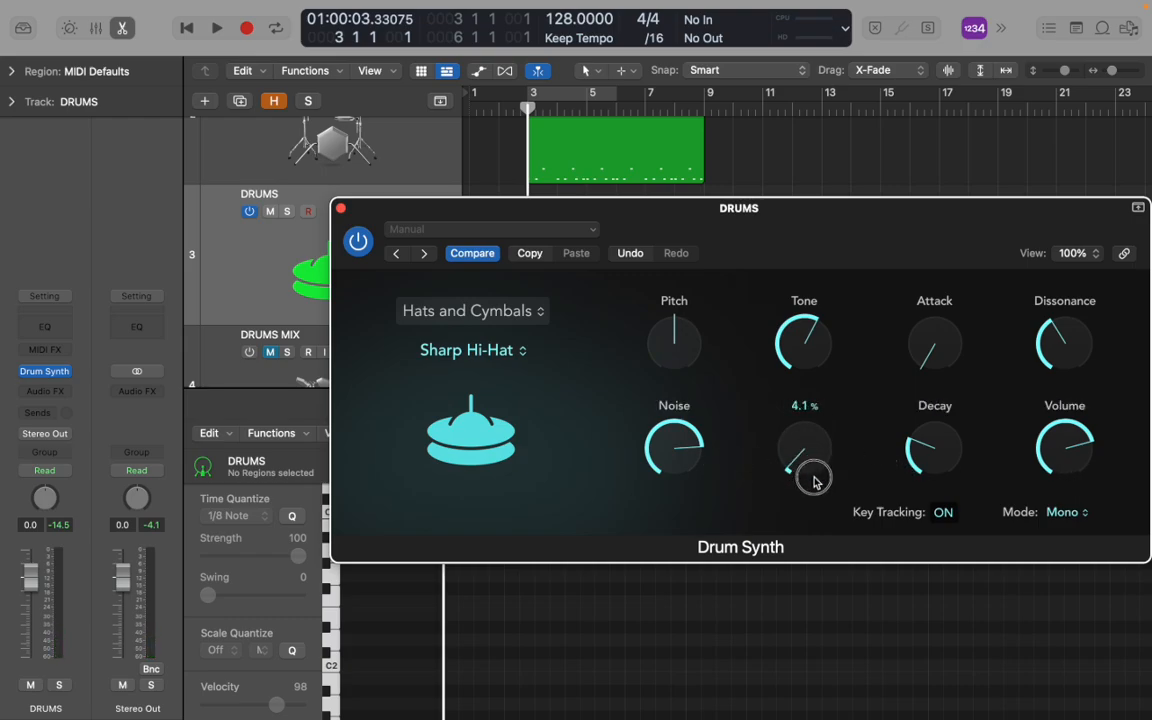
click(475, 435)
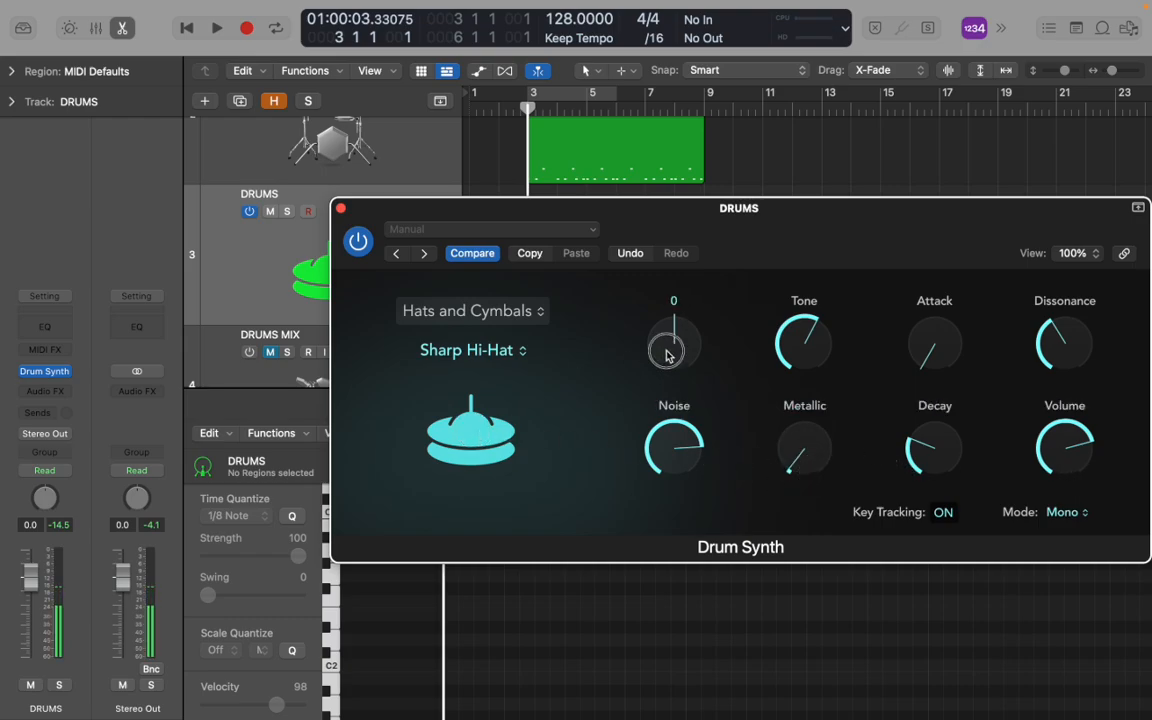
drag(669, 353, 674, 310)
click(475, 432)
drag(820, 351, 818, 443)
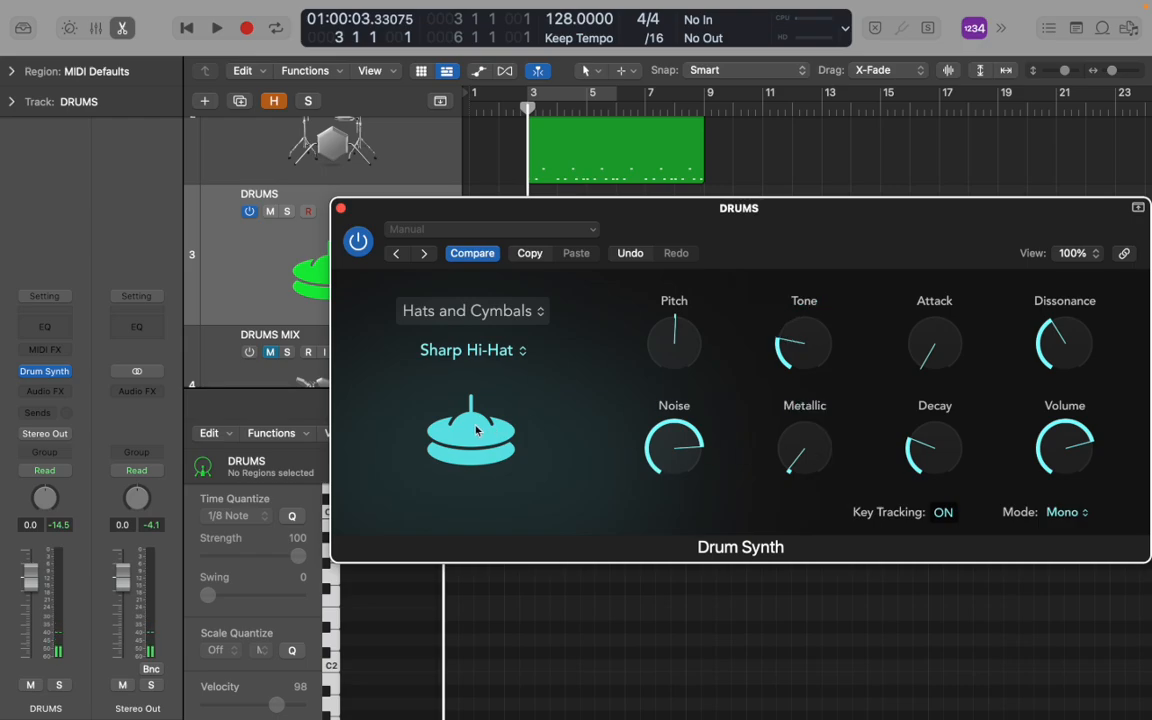
click(474, 433)
drag(785, 360, 805, 239)
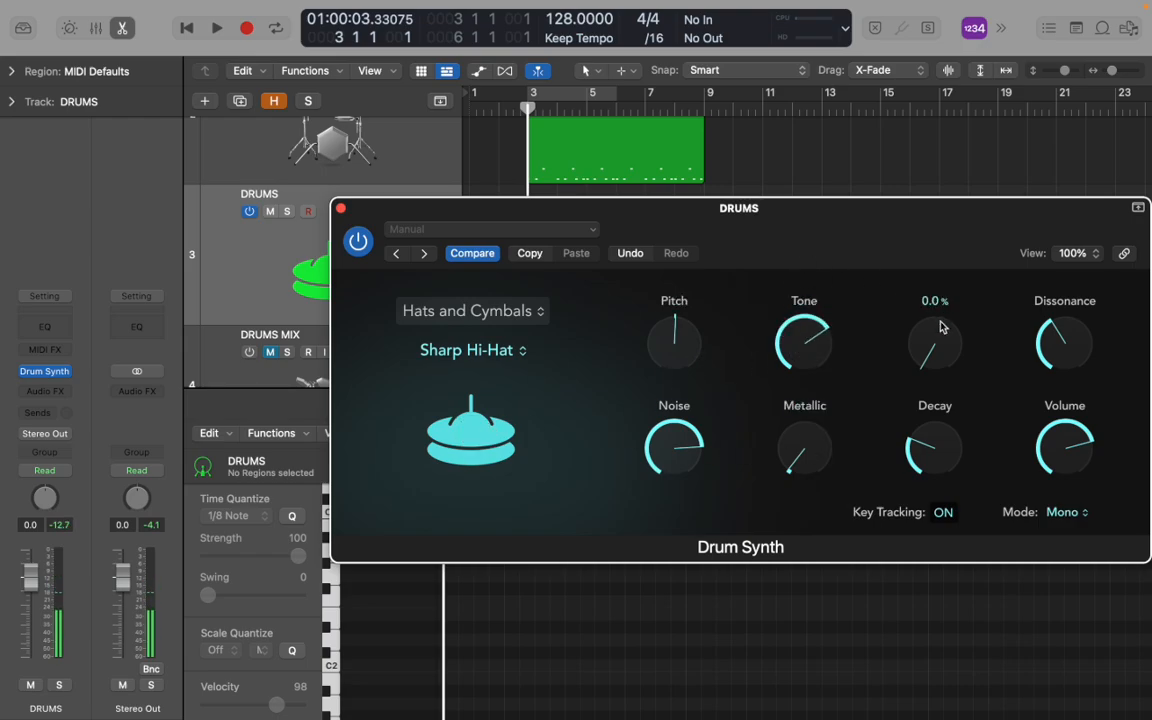
click(520, 351)
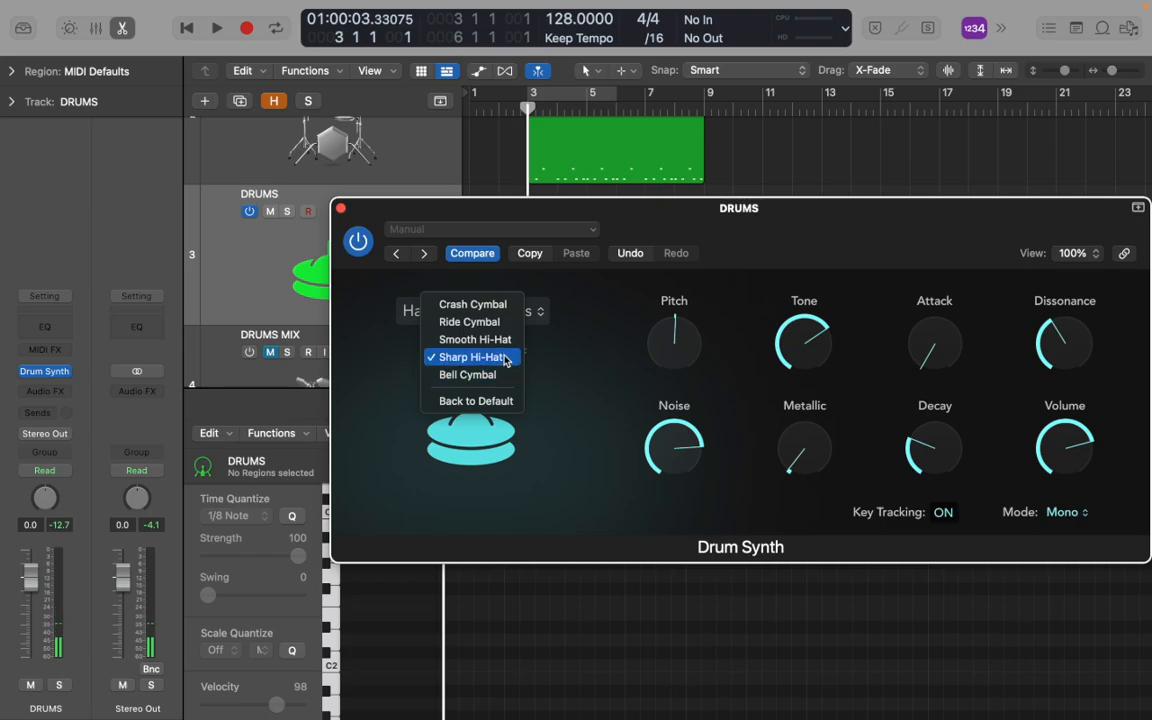
click(505, 357)
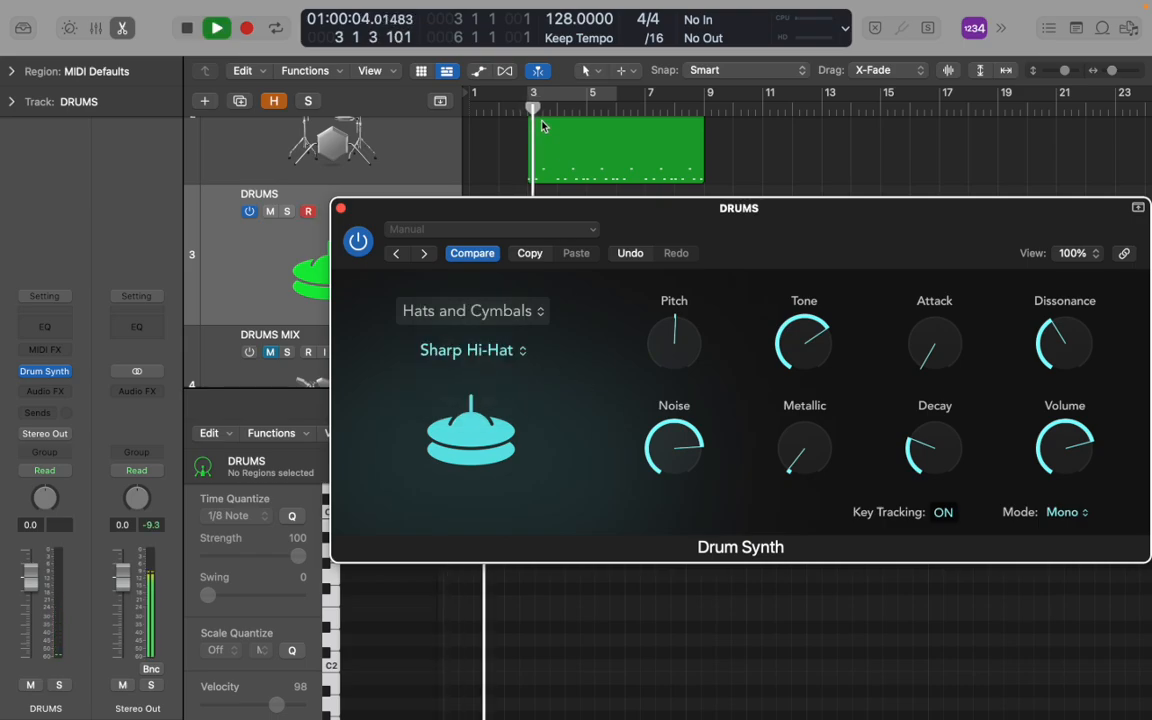
Close Drum Synth, return the playhead to bar 3, and open Musical Typing for the duplicated DRUMS track
click(340, 208)
click(527, 108)
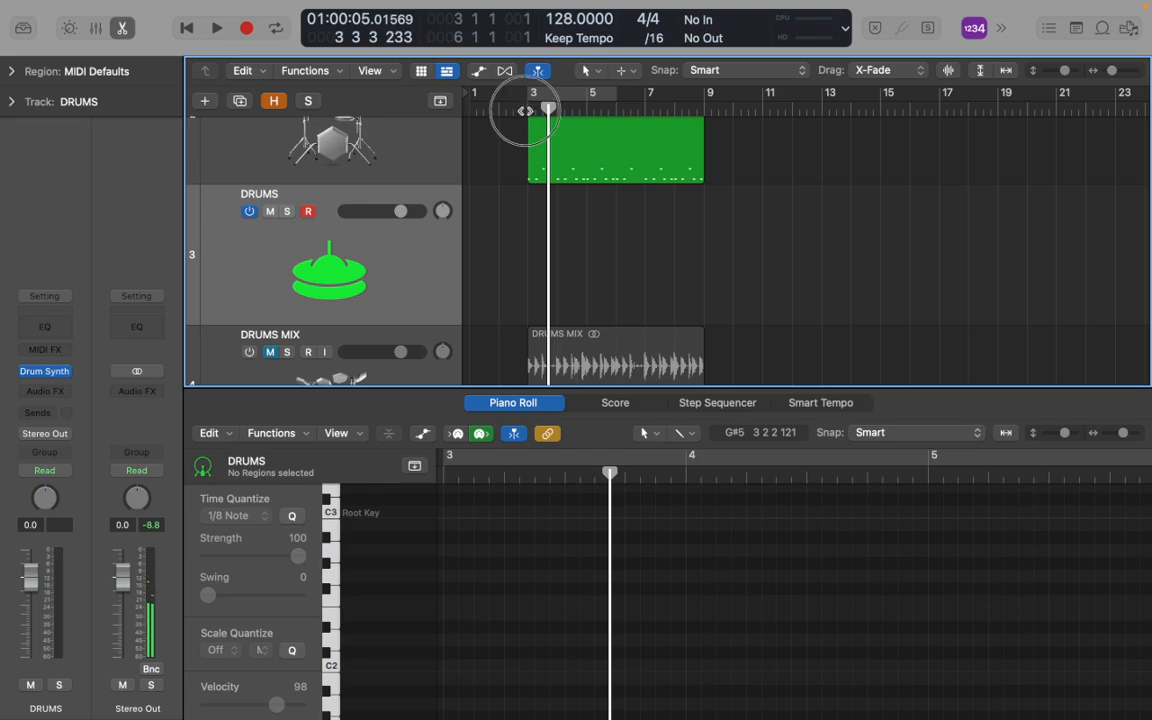
key(super+k)
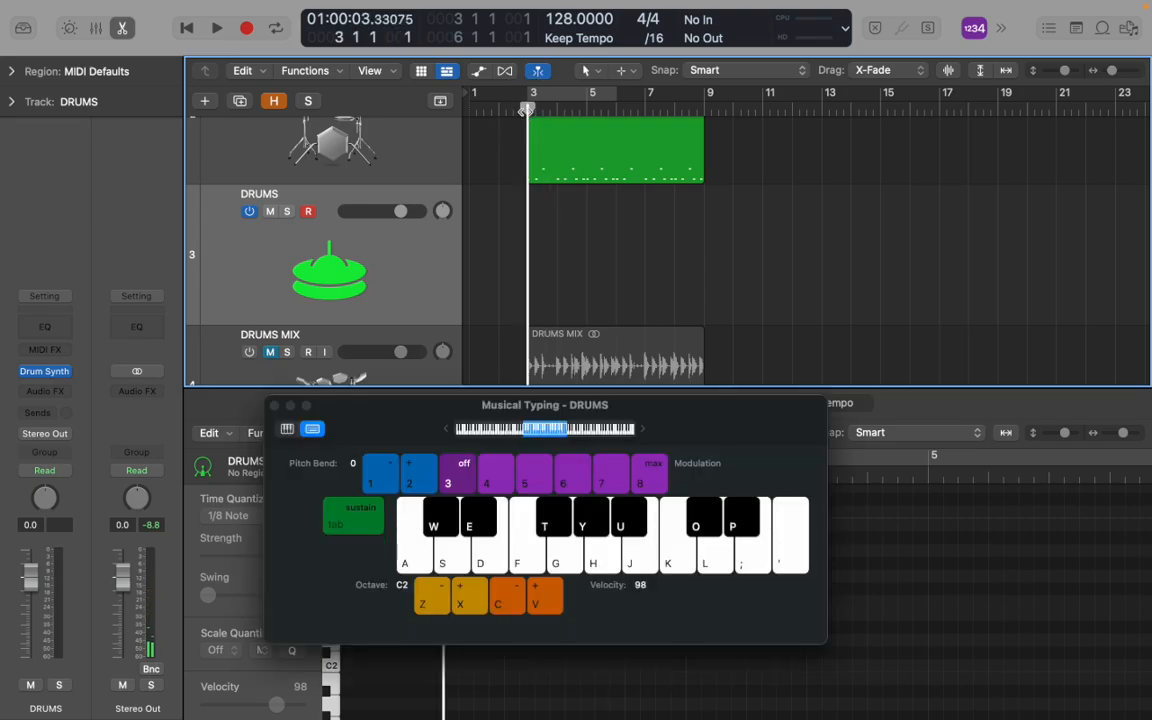
Audition the hi-hat at different pitches across the C2 octave with Musical Typing
key(a)
key(a)
key(a)
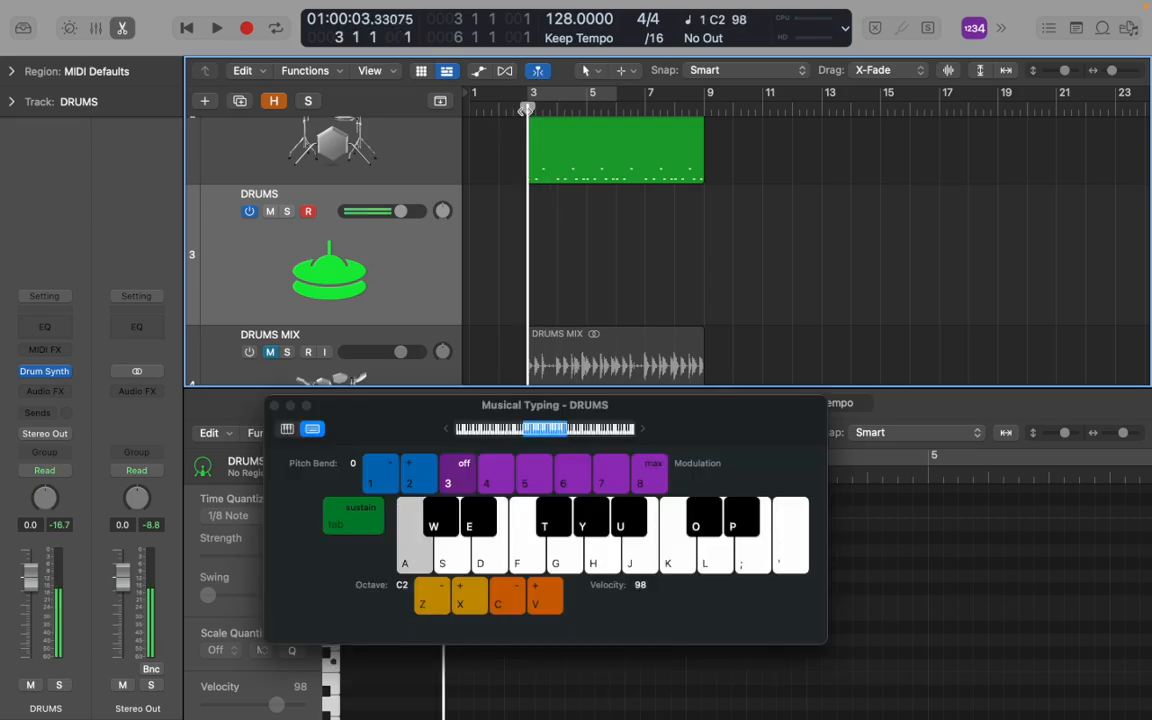
key(s)
key(f)
key(g)
key(a)
key(s)
key(f)
key(d)
key(s)
key(a)
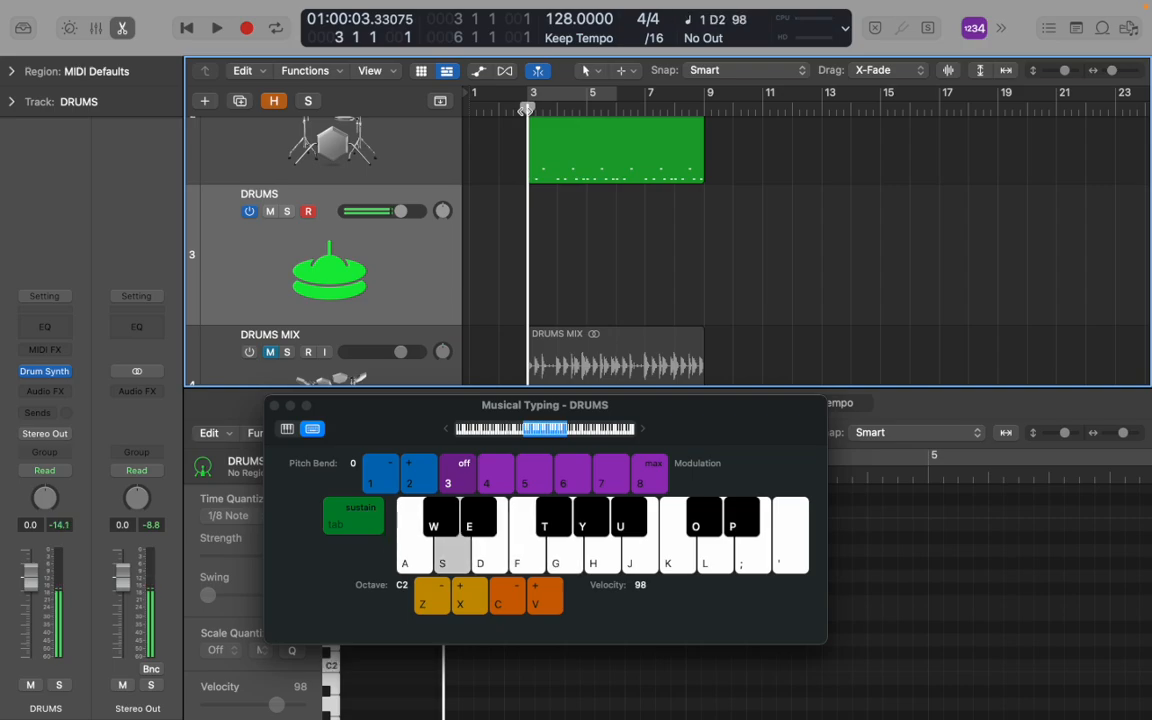
key(g)
key(j)
key(k)
key(l)
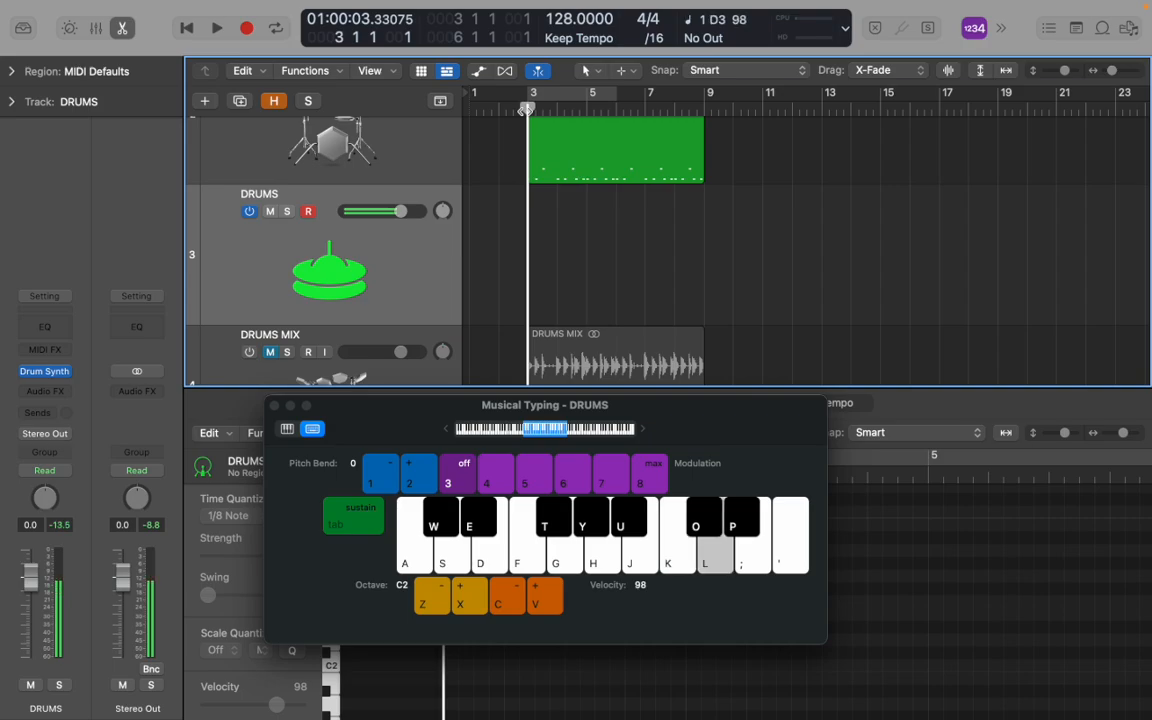
Raise the Musical Typing octave to C3 and audition the hi-hat at higher pitches
key(semicolon)
key(x)
key(x)
key(x)
key(semicolon)
key(semicolon)
key(semicolon)
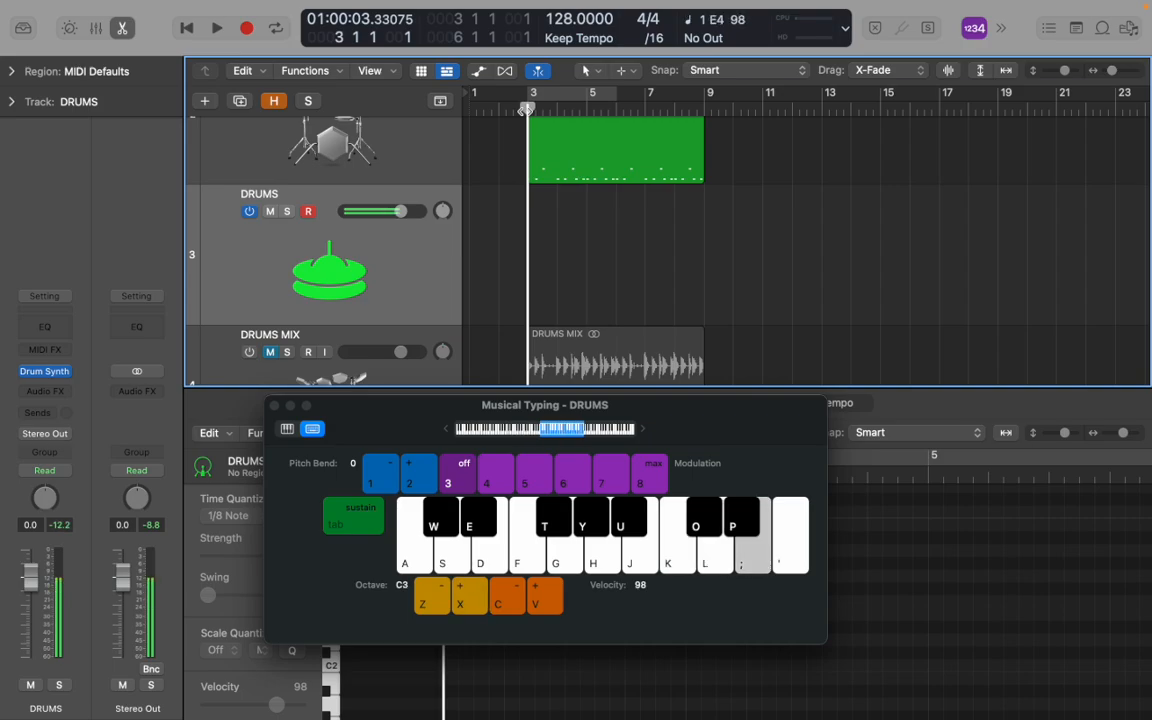
key(z)
key(z)
key(l)
key(l)
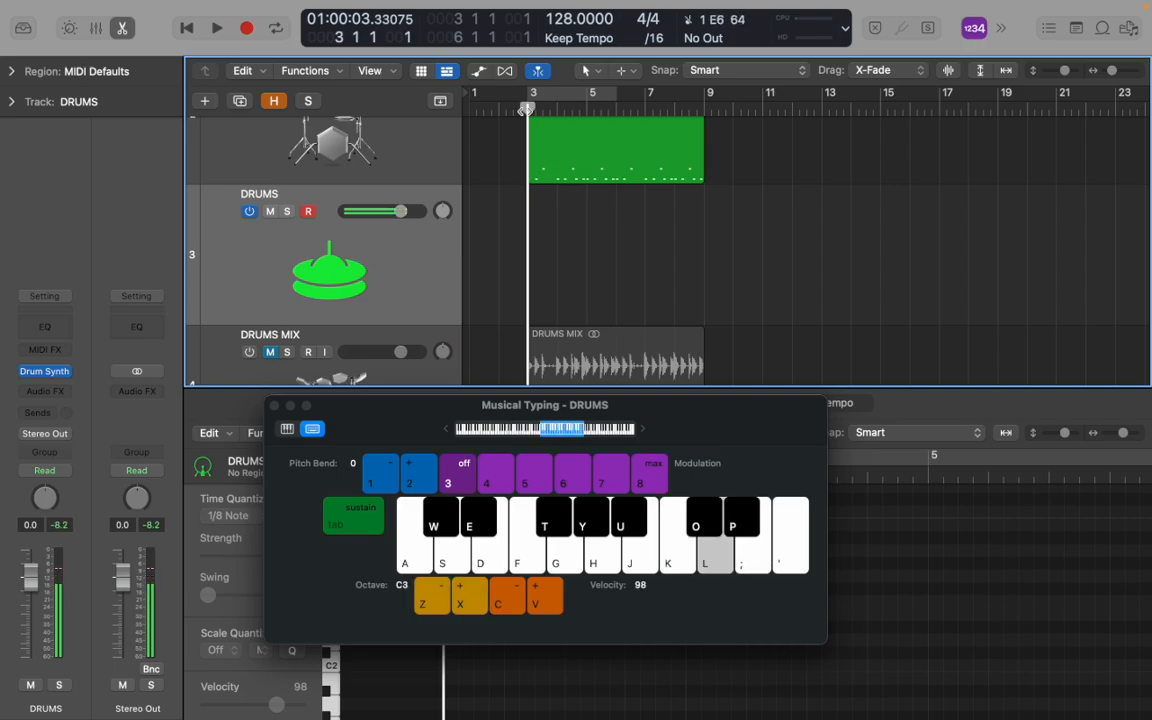
key(l)
key(semicolon)
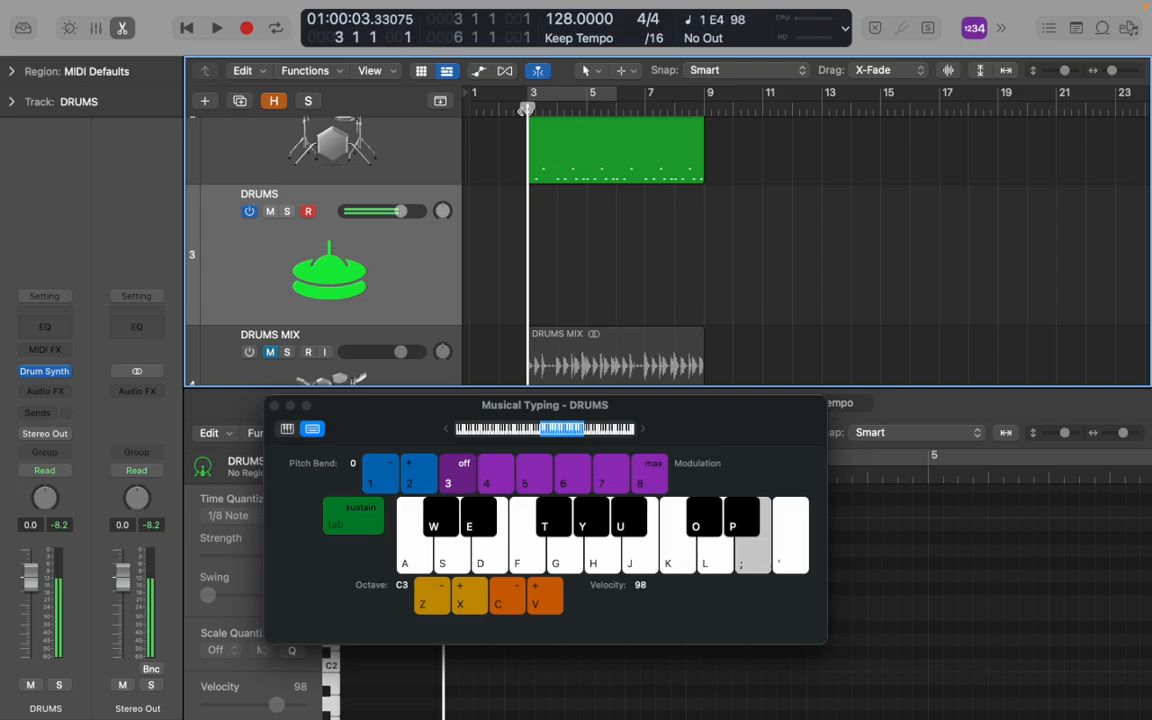
key(l)
key(l)
key(k)
key(j)
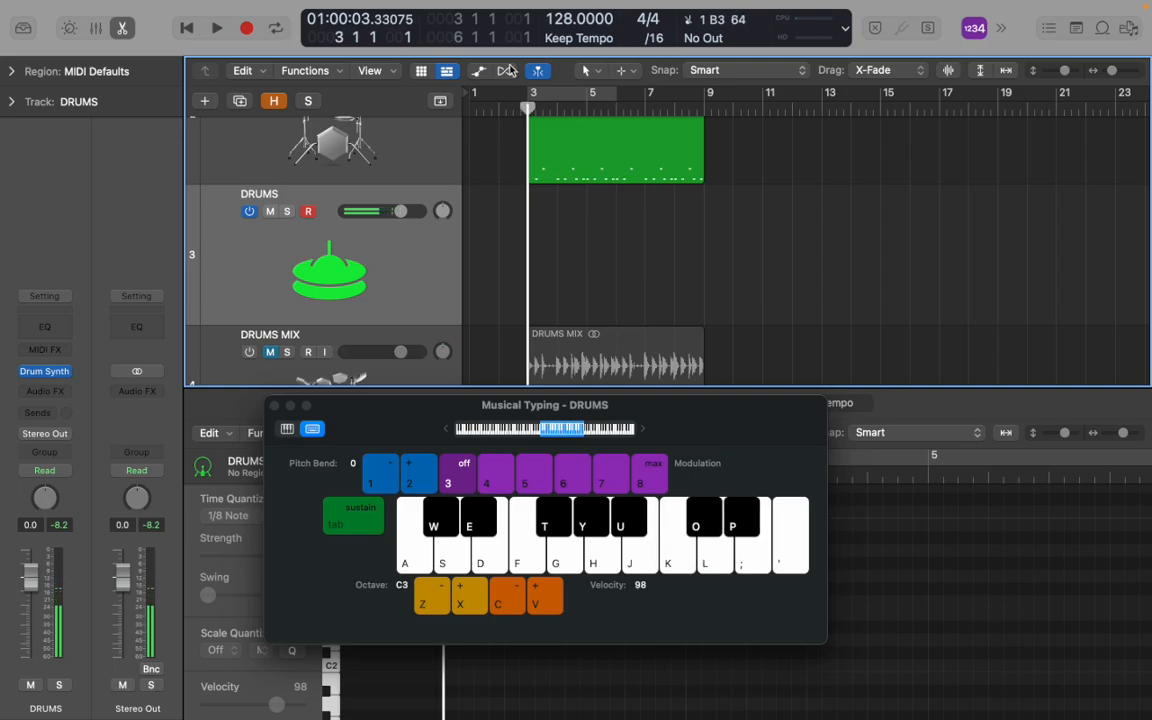
Play the arrangement from bar 3 while playing the hi-hat live over it, and stop during bar 7
key(space)
key(s)
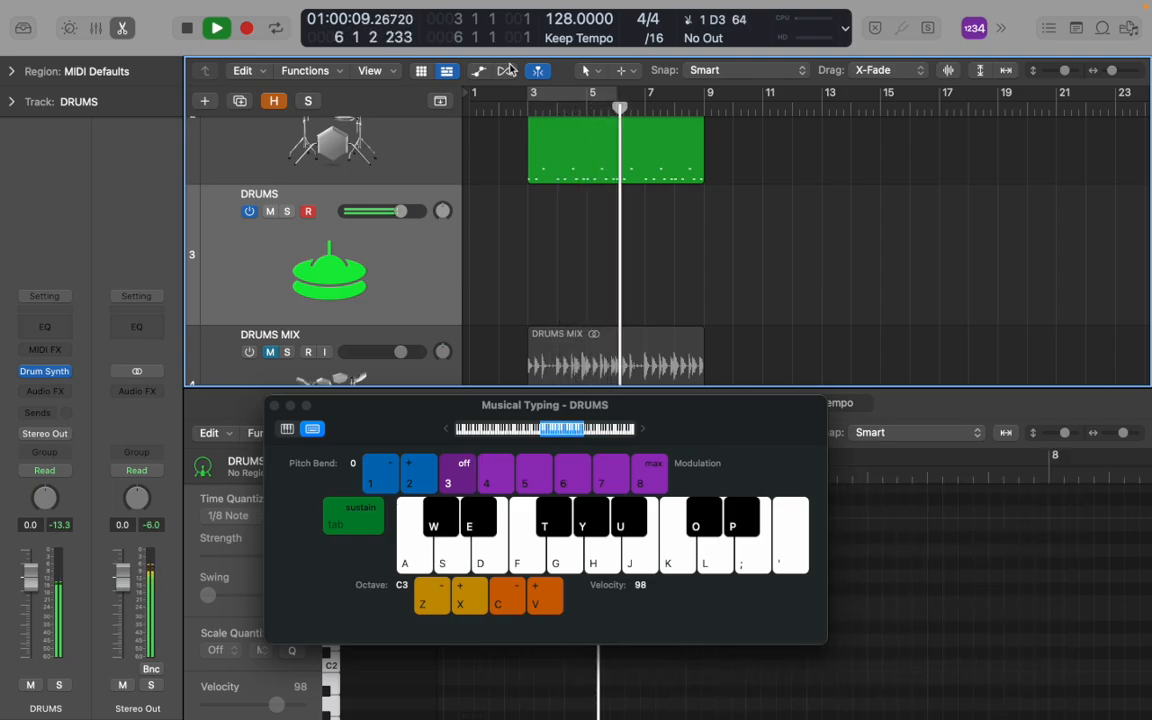
key(a)
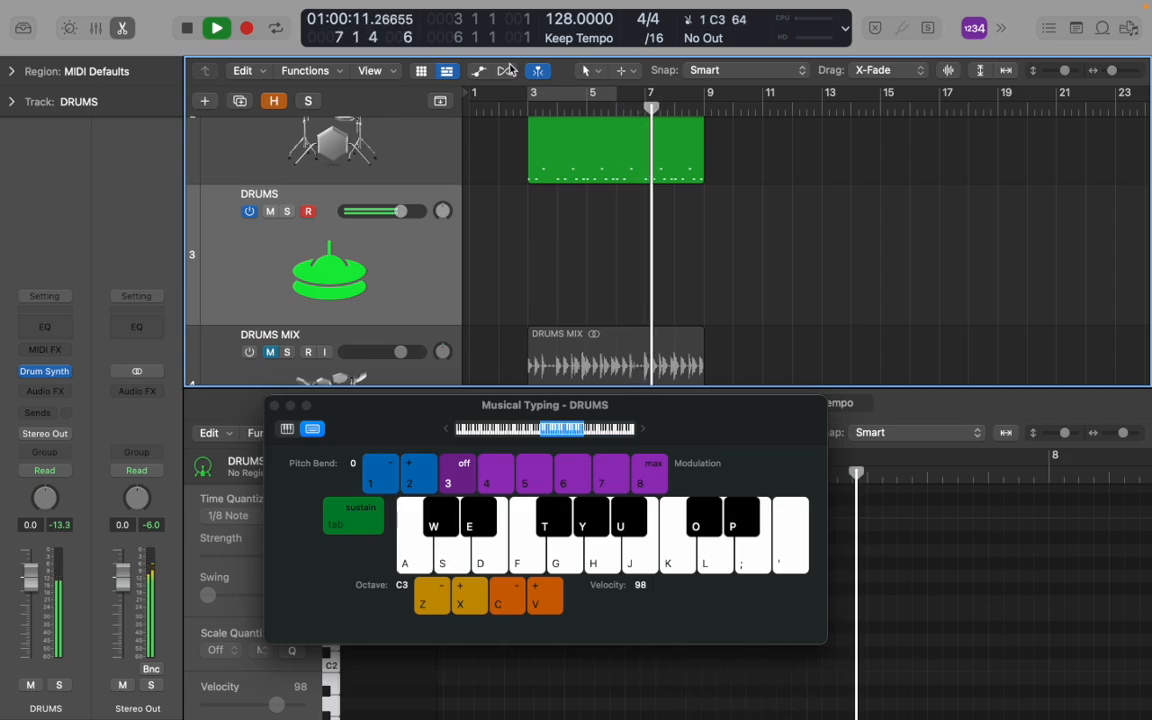
key(space)
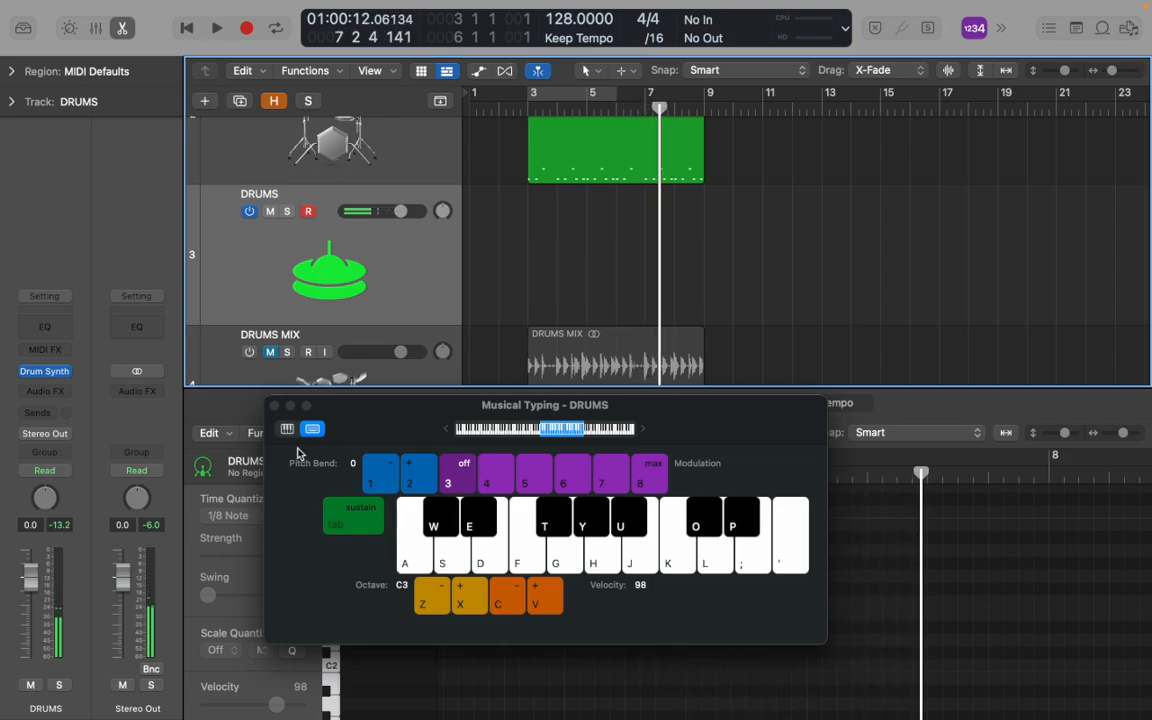
Close Musical Typing, check the instrument choices for the Drum Synth track without changing them, and show the mixer
click(274, 405)
click(62, 373)
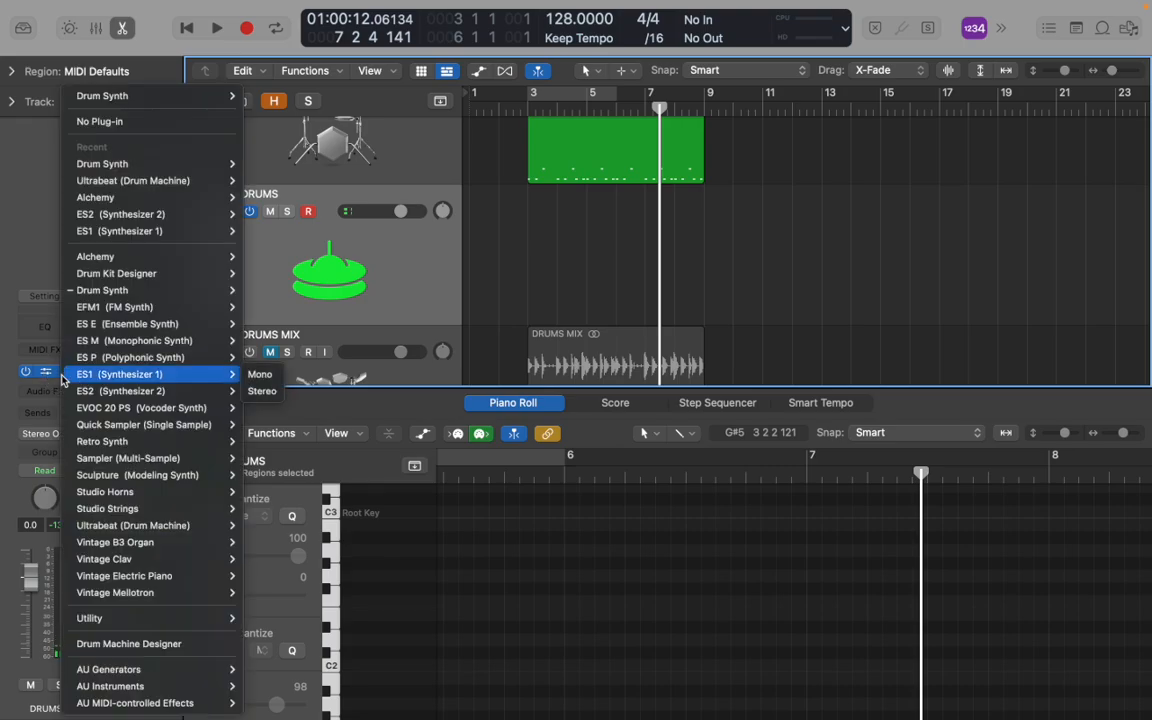
click(379, 269)
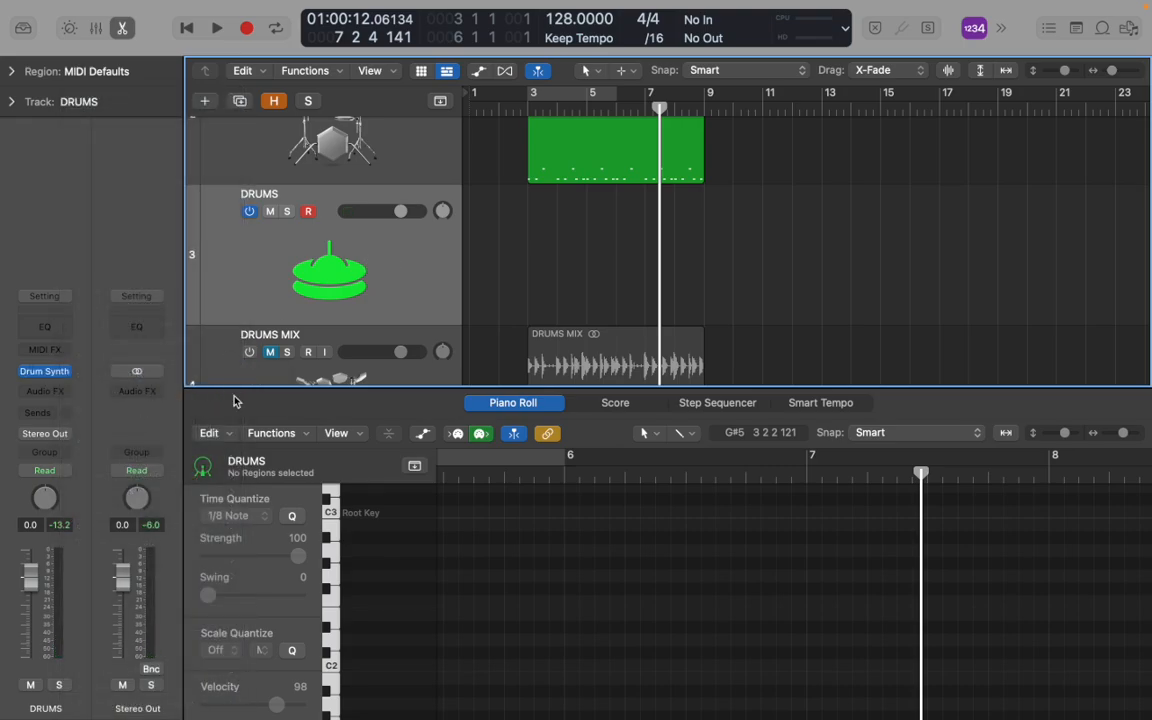
key(x)
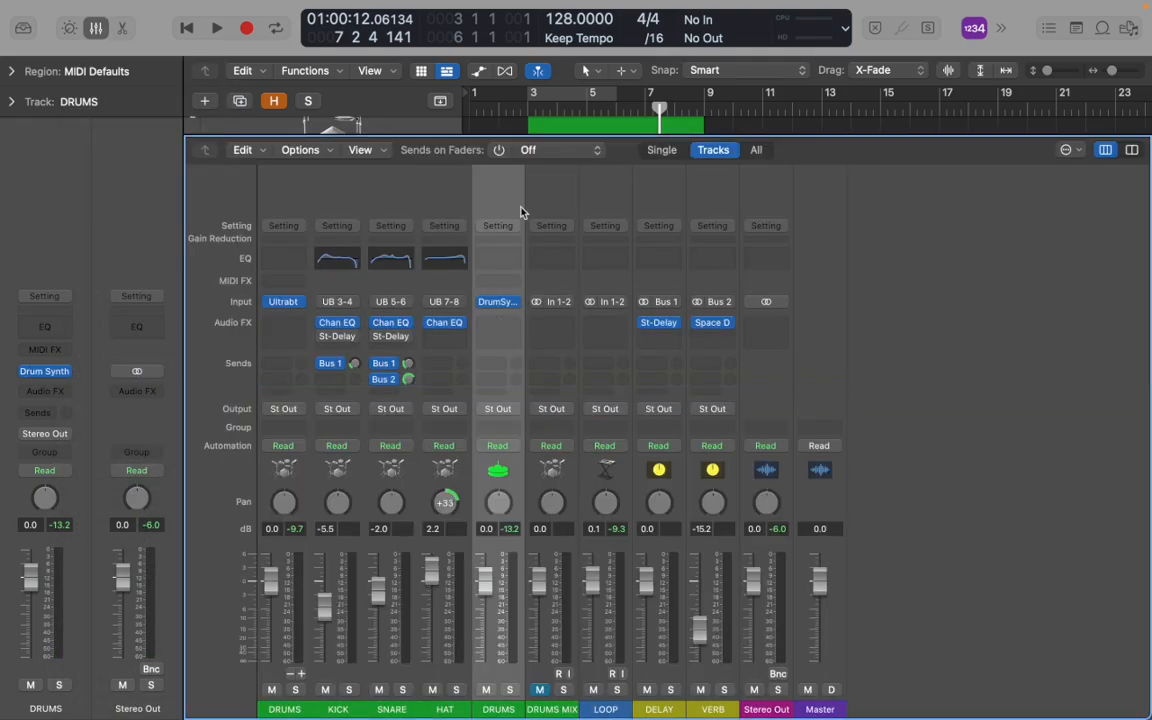
Hide the mixer and return the playhead to the start of bar 1
key(x)
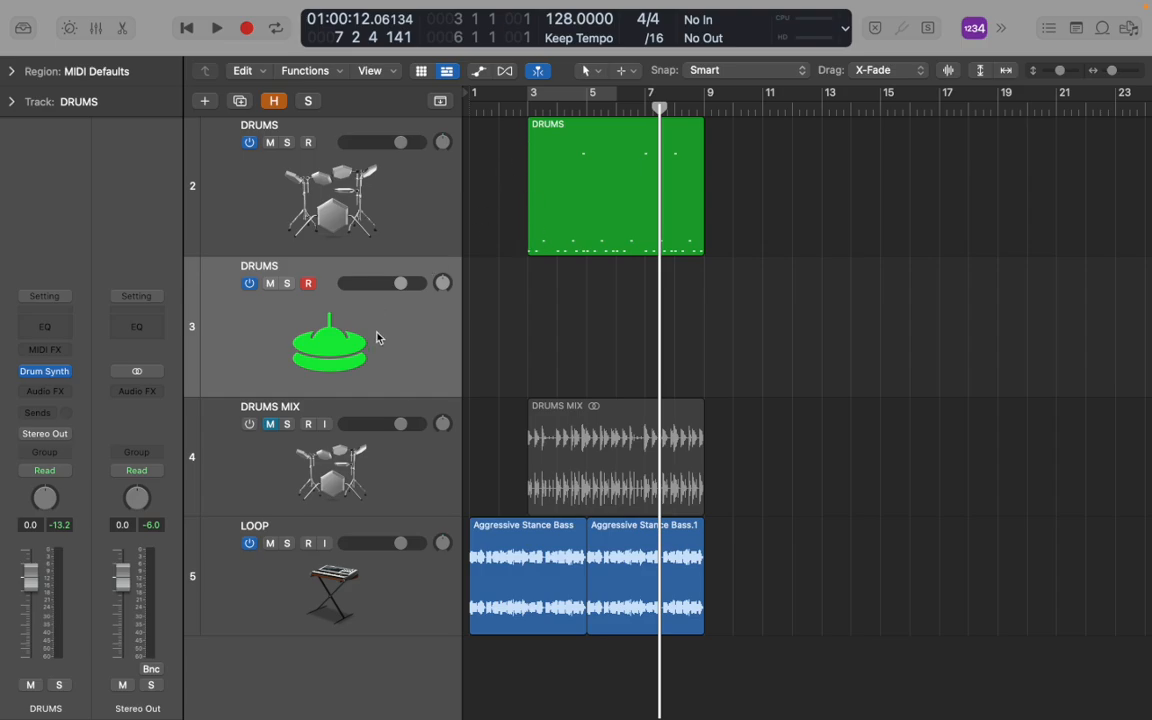
mouse_move(380, 395)
mouse_down()
mouse_move(386, 297)
mouse_move(390, 400)
mouse_up()
click(473, 113)
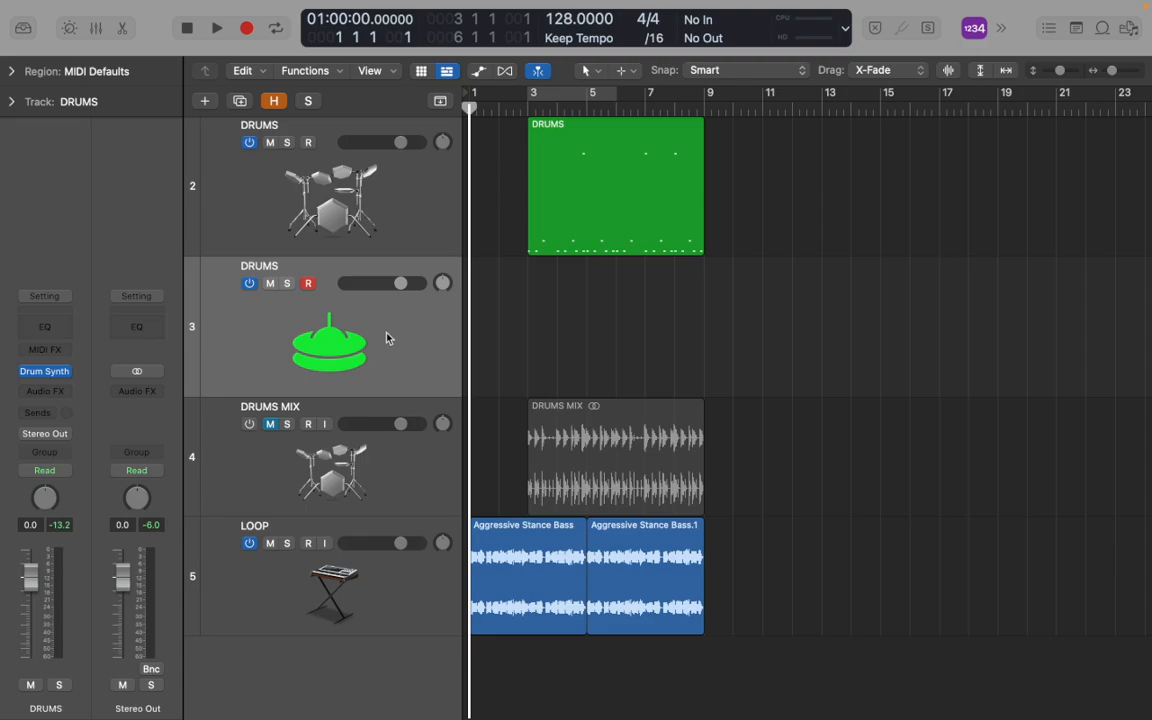
Play the arrangement from bar 1 and perform the Drum Synth hi-hat at C3 over it with Musical Typing
key(space)
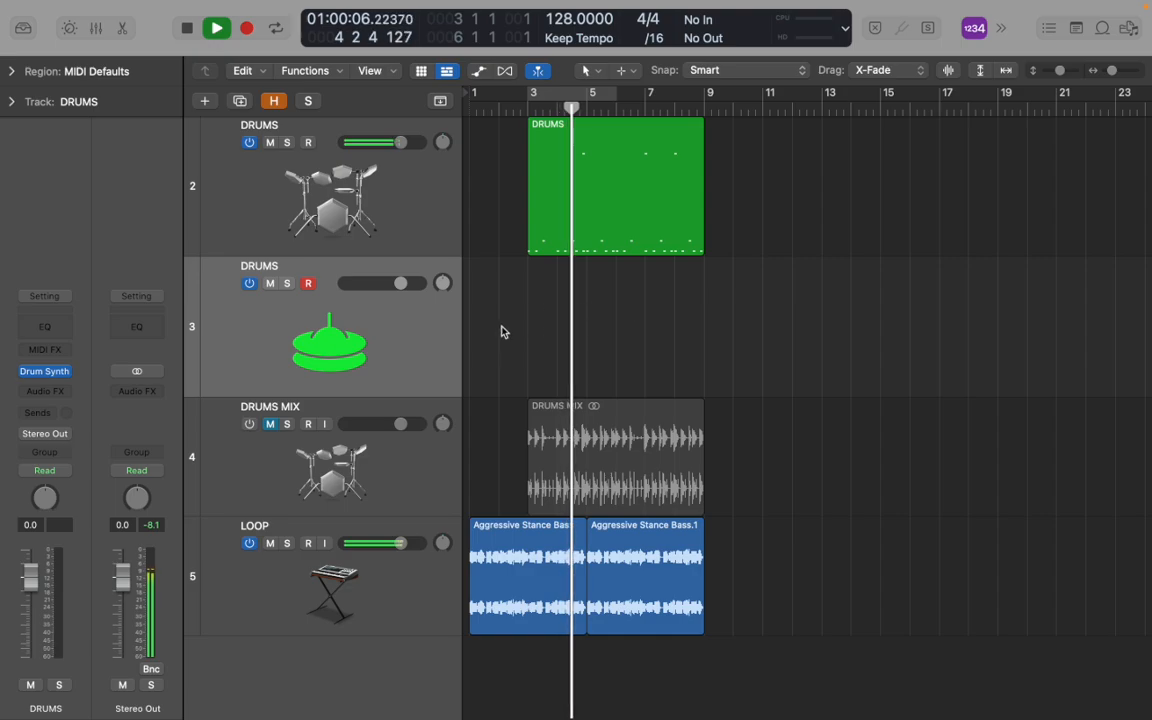
key(super+k)
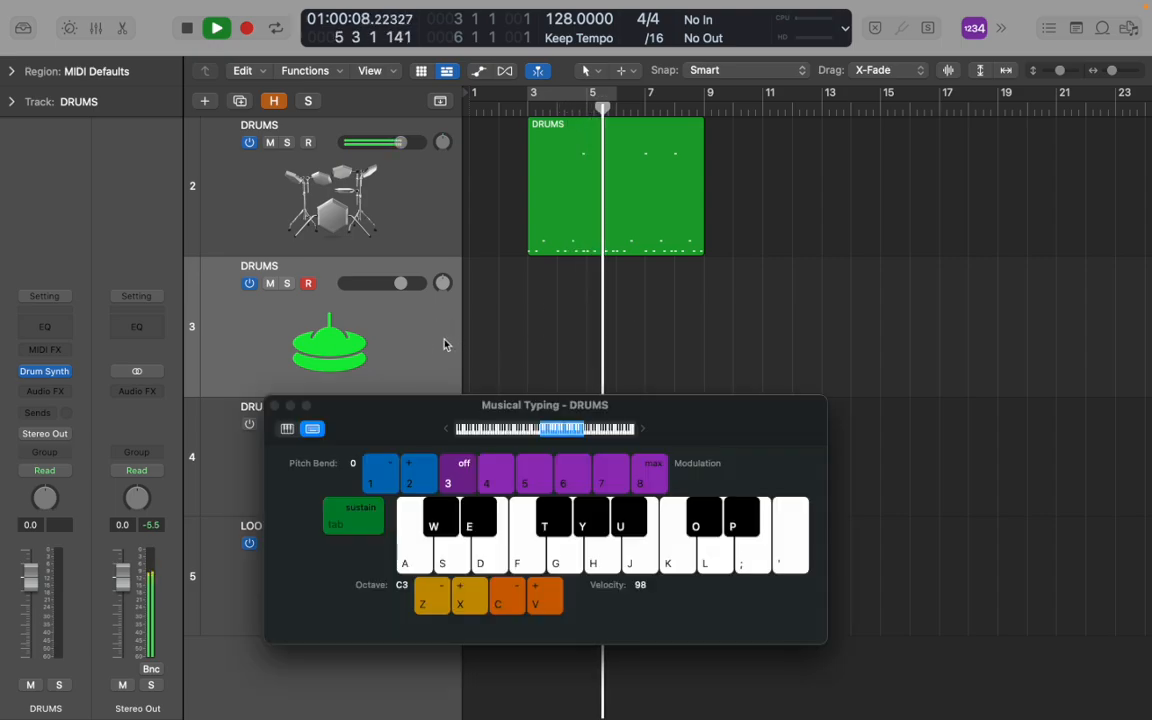
key(a)
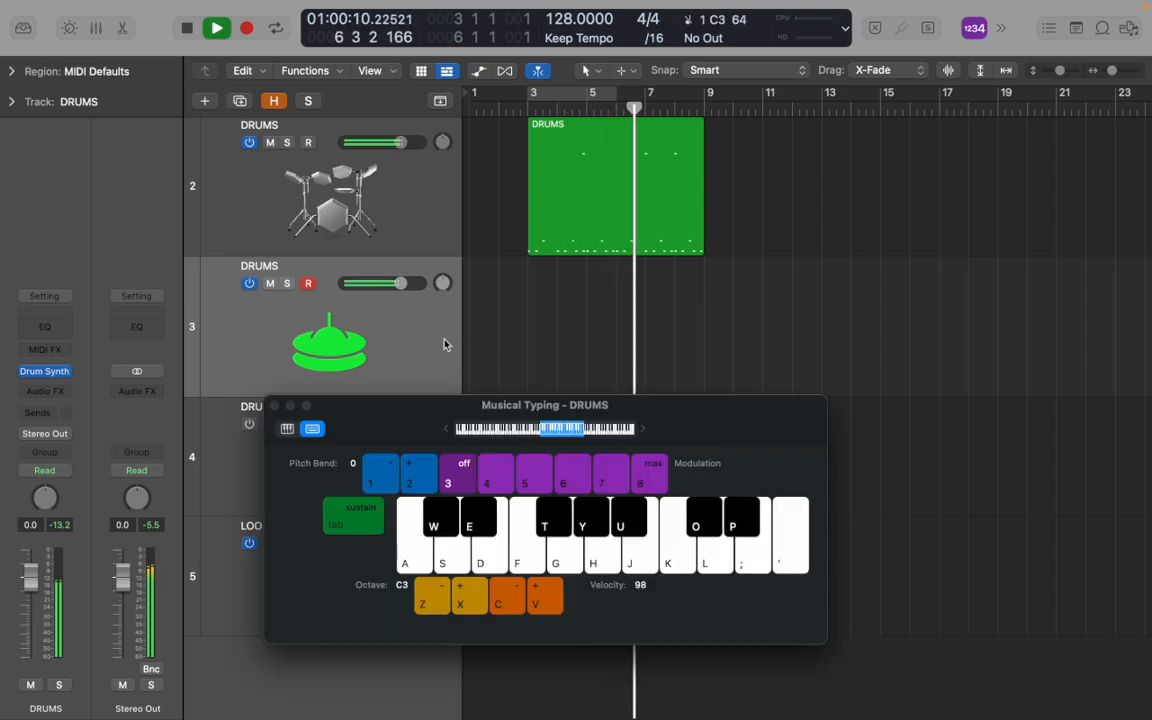
key(a)
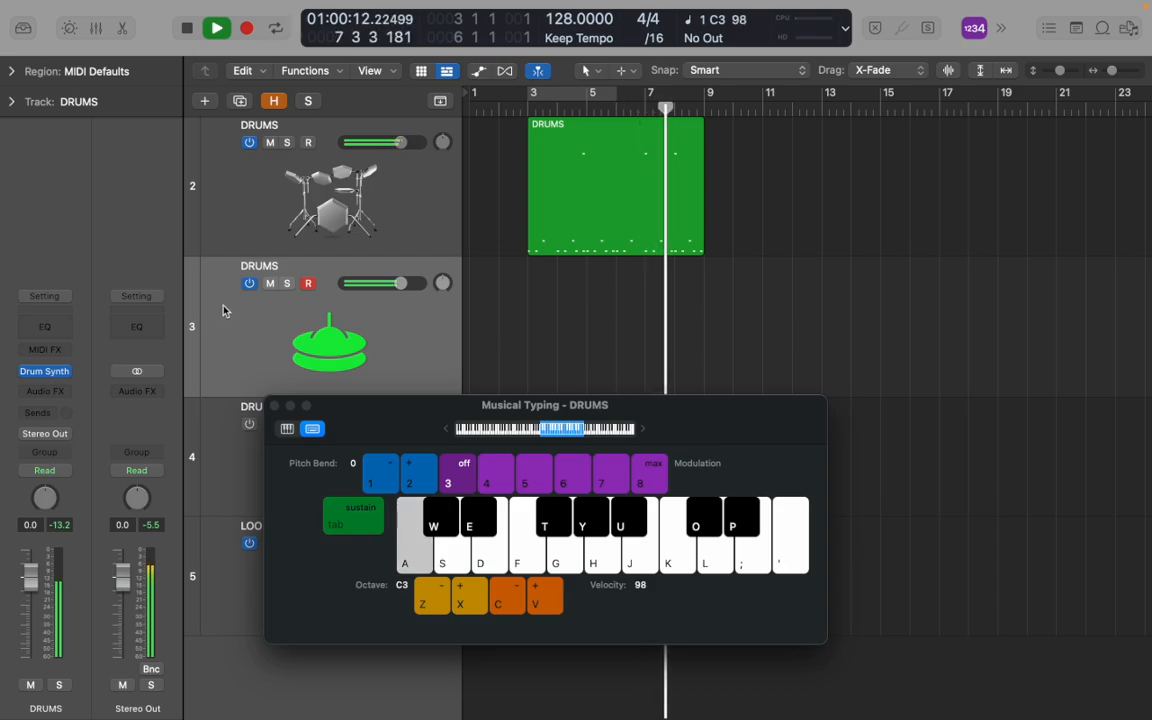